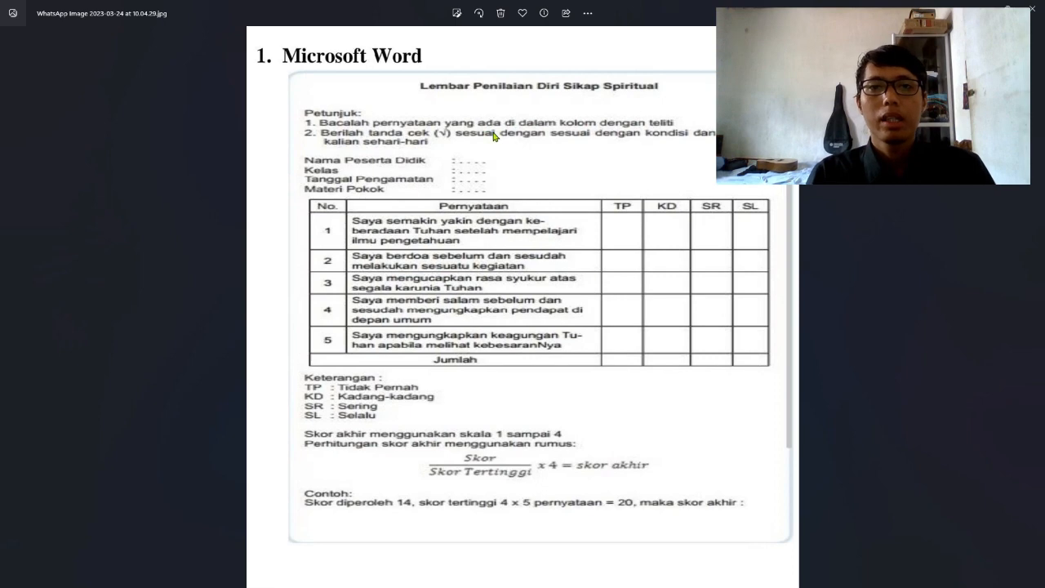
# Look through the reference images: certificate, character education diagram and assessment form
pyautogui.hotkey('alt', 'Tab')
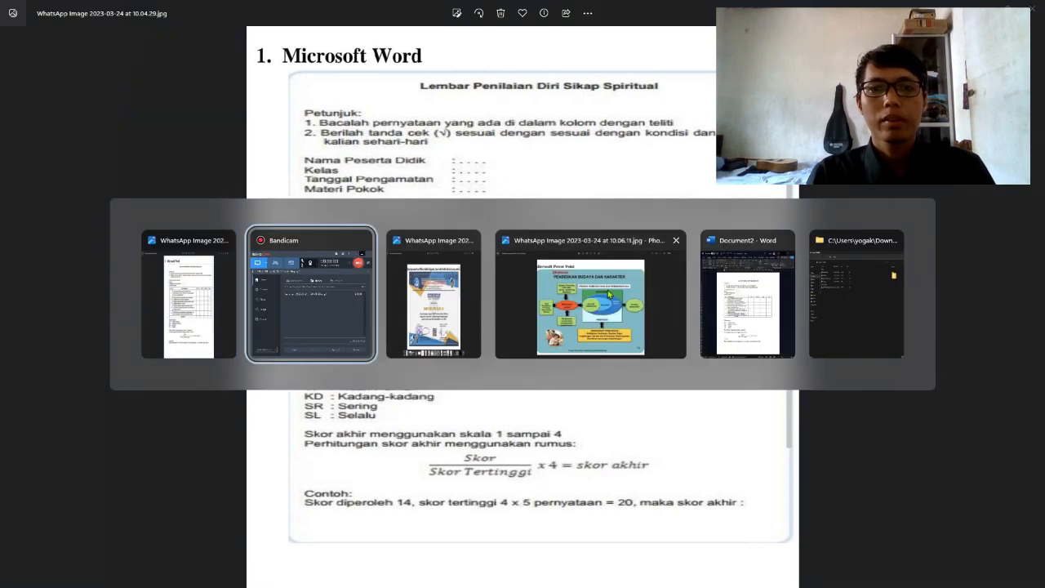
pyautogui.click(740, 315)
pyautogui.click(678, 303)
pyautogui.hotkey('alt', 'Tab')
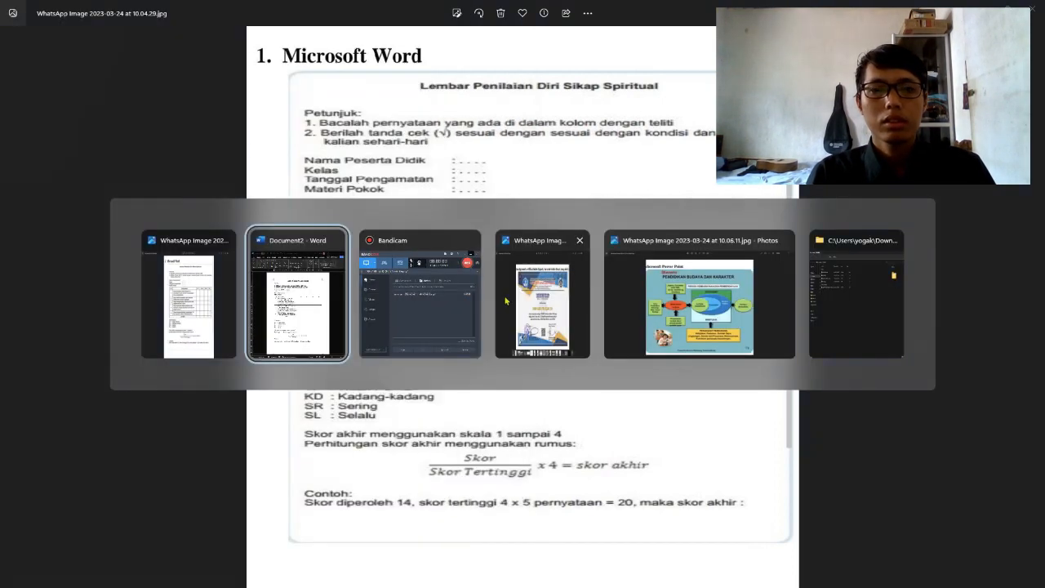
pyautogui.click(547, 308)
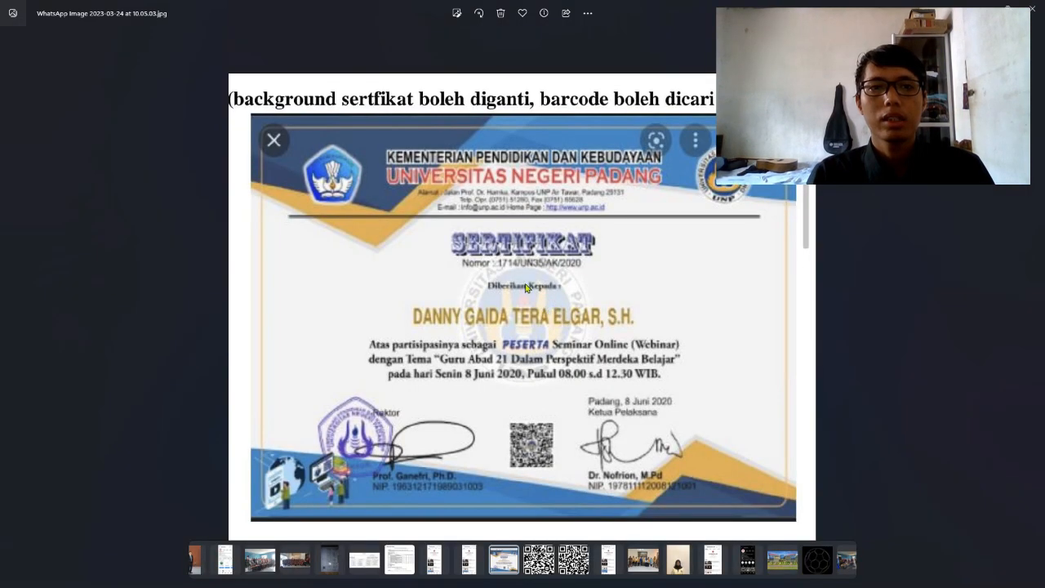
pyautogui.hotkey('alt', 'Tab')
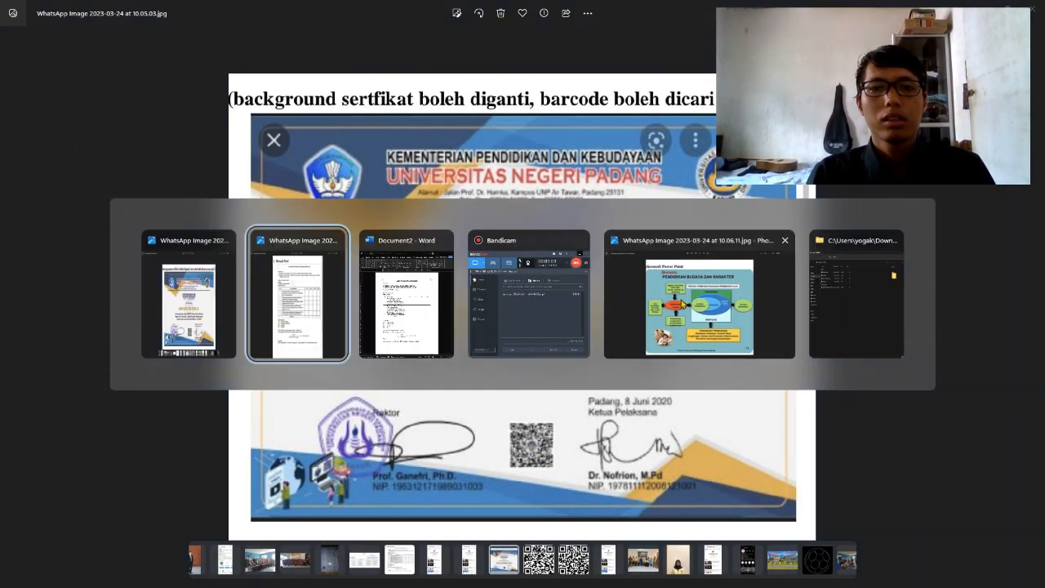
pyautogui.click(690, 306)
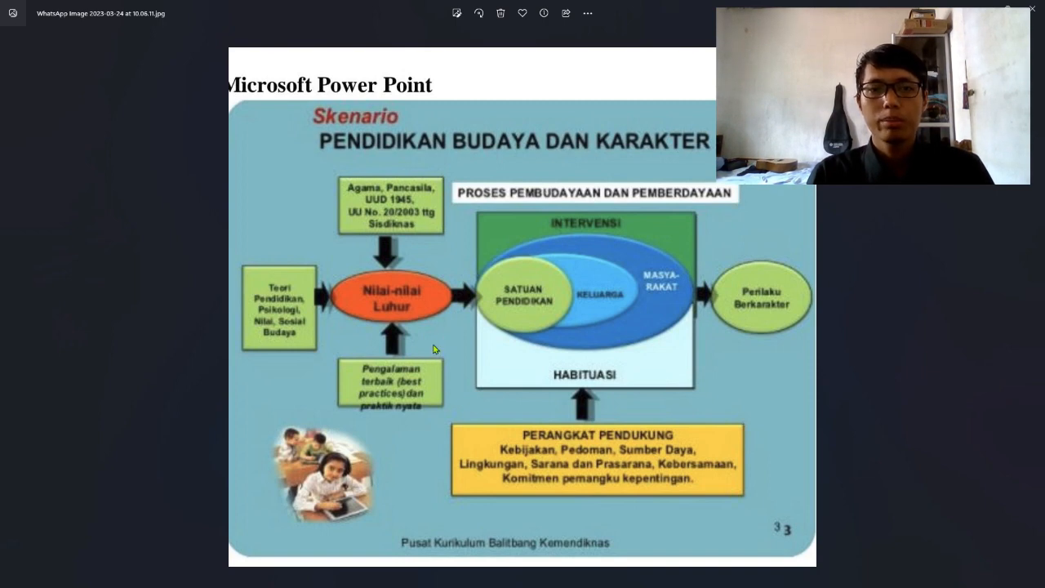
pyautogui.hotkey('alt', 'Tab')
pyautogui.click(508, 333)
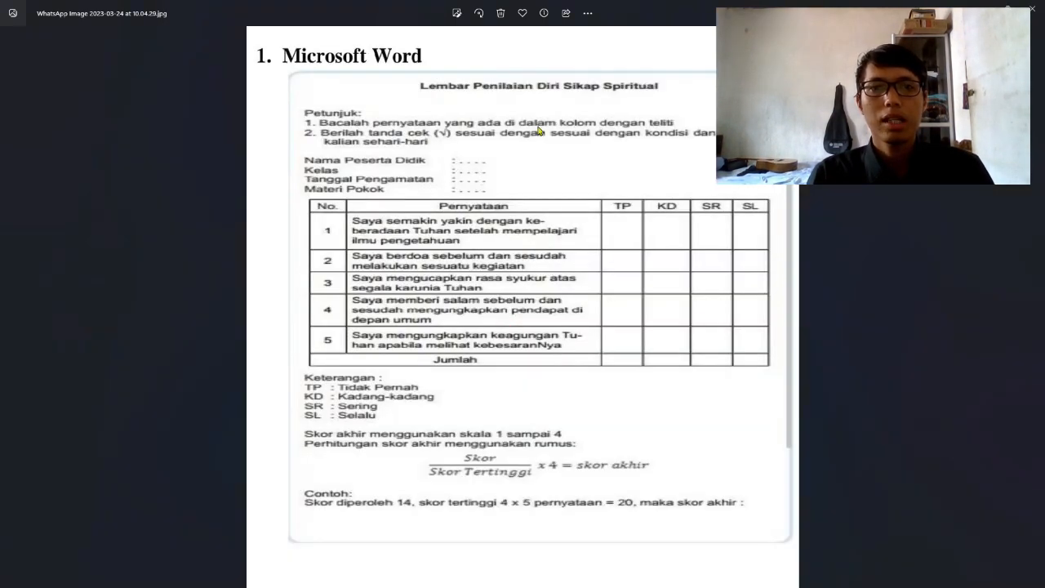
# Start a new blank Word document from the taskbar and maximize its window
pyautogui.moveTo(702, 578)
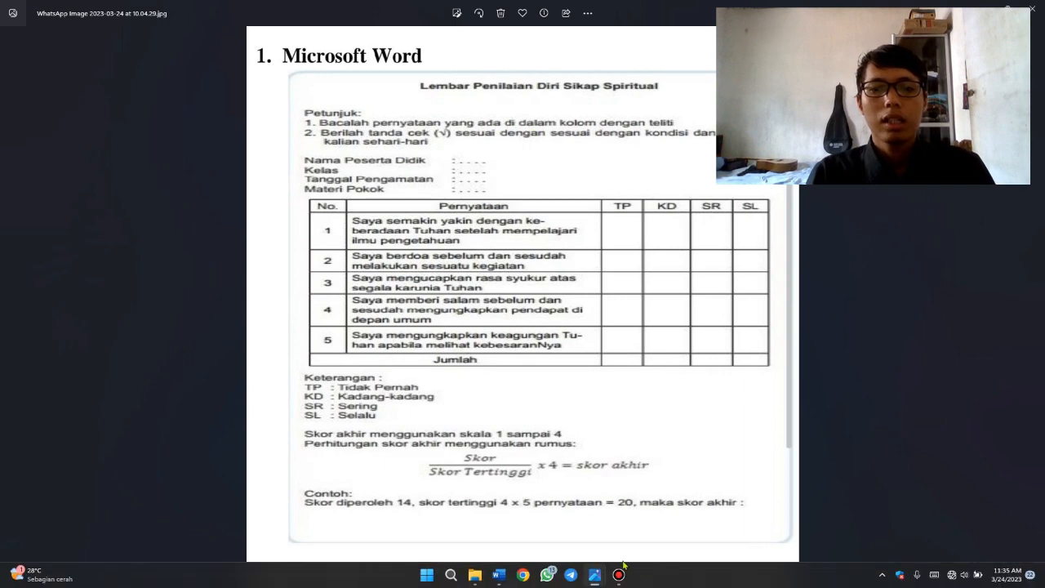
pyautogui.rightClick(499, 582)
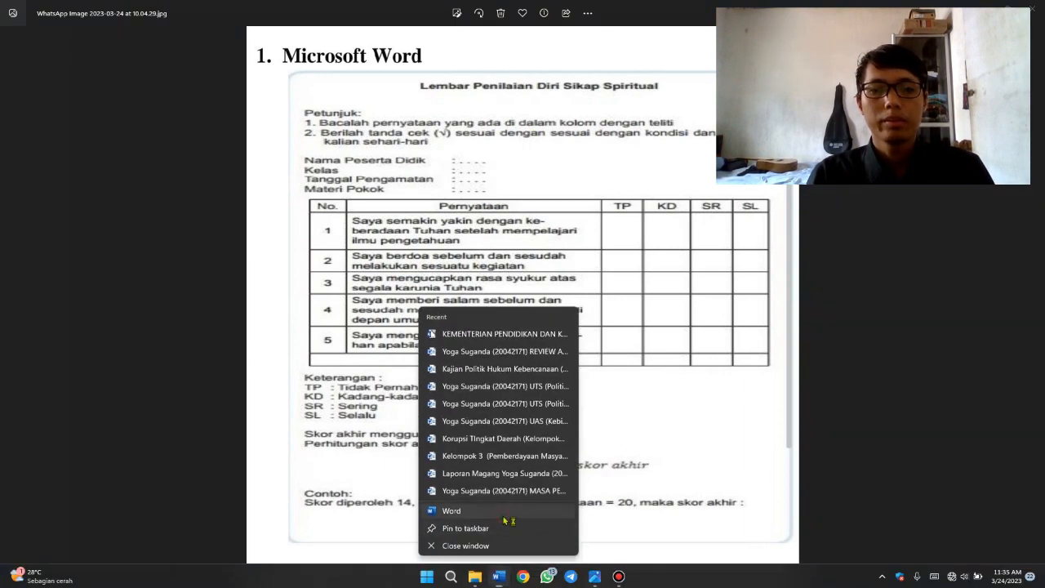
pyautogui.click(508, 515)
pyautogui.click(226, 194)
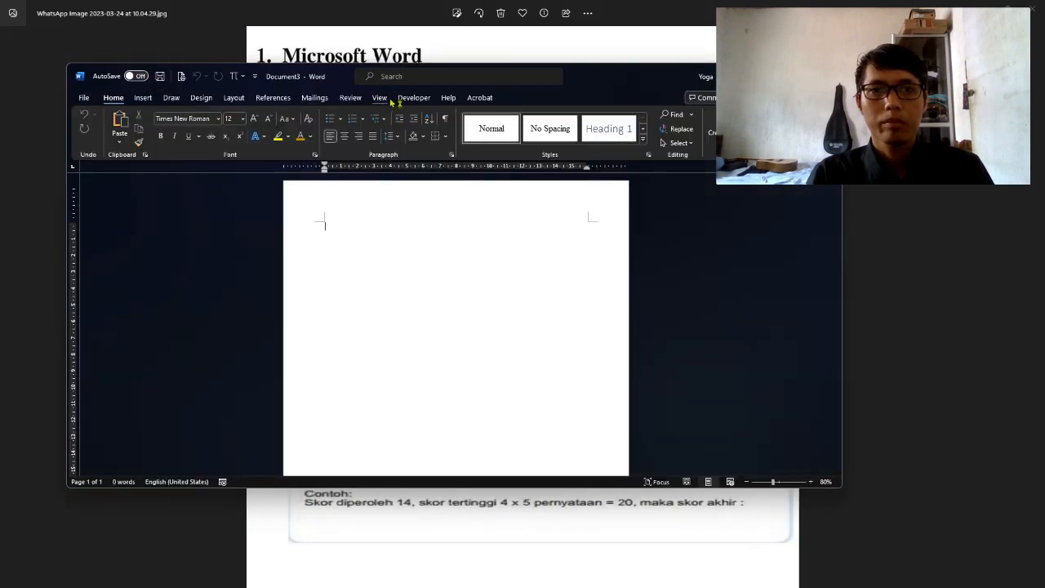
pyautogui.moveTo(623, 77); pyautogui.dragTo(610, 204)
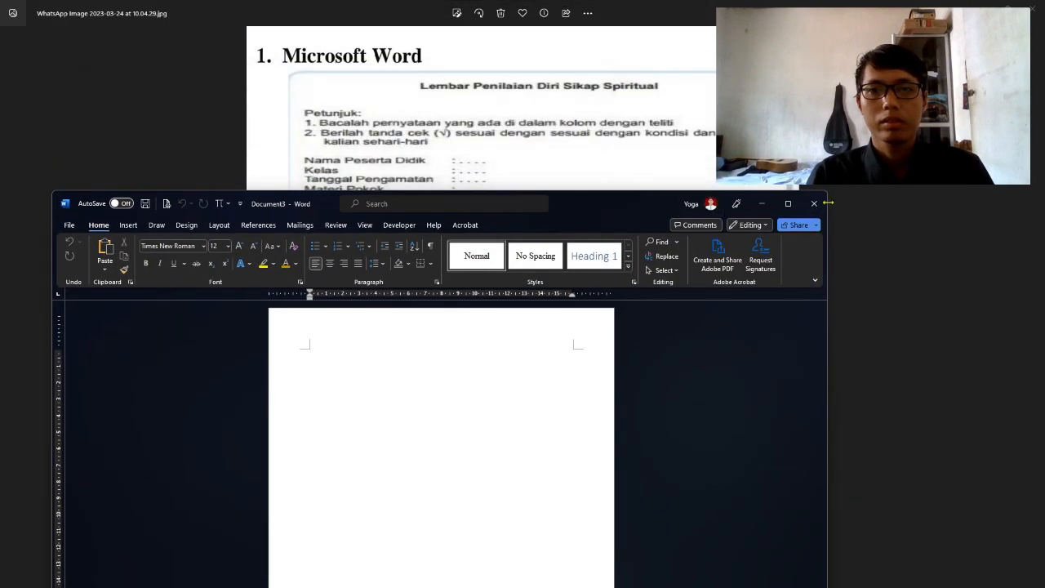
pyautogui.click(790, 205)
pyautogui.scroll(4, 623, 193)
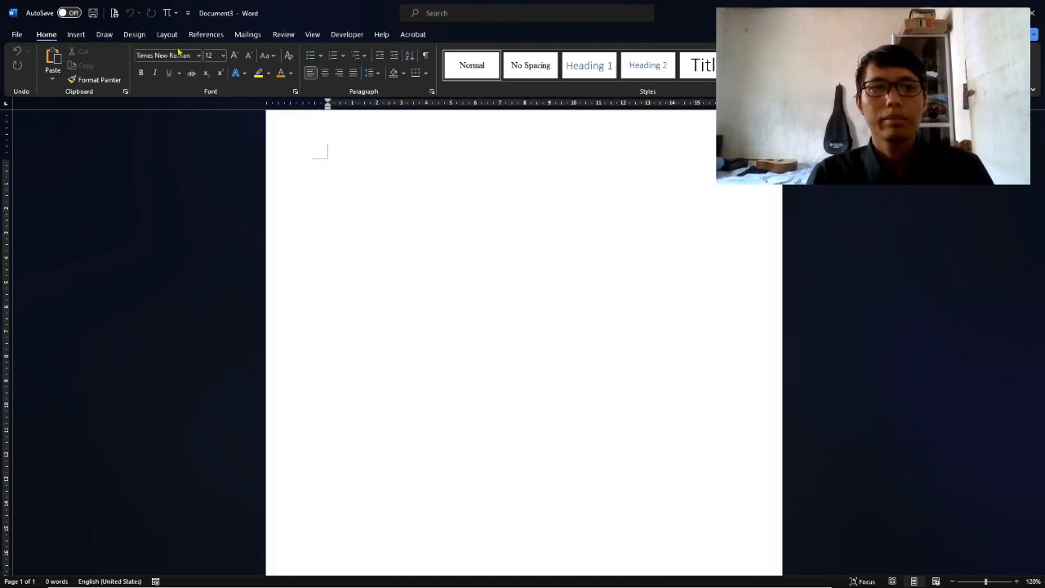
# Check the Layout tab's margin presets without changing anything, then return to Home
pyautogui.click(163, 36)
pyautogui.click(26, 72)
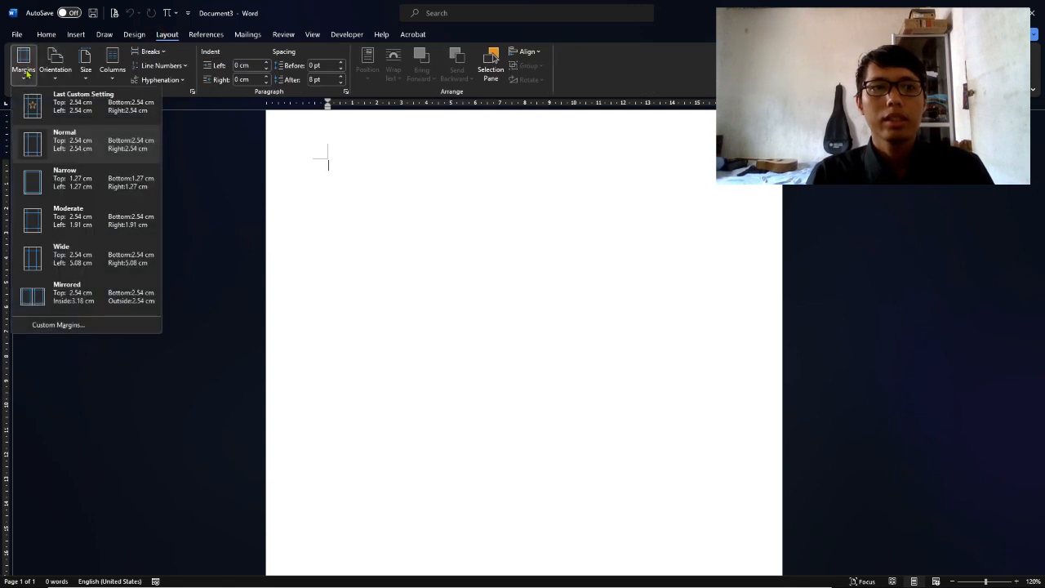
pyautogui.click(25, 68)
pyautogui.click(46, 34)
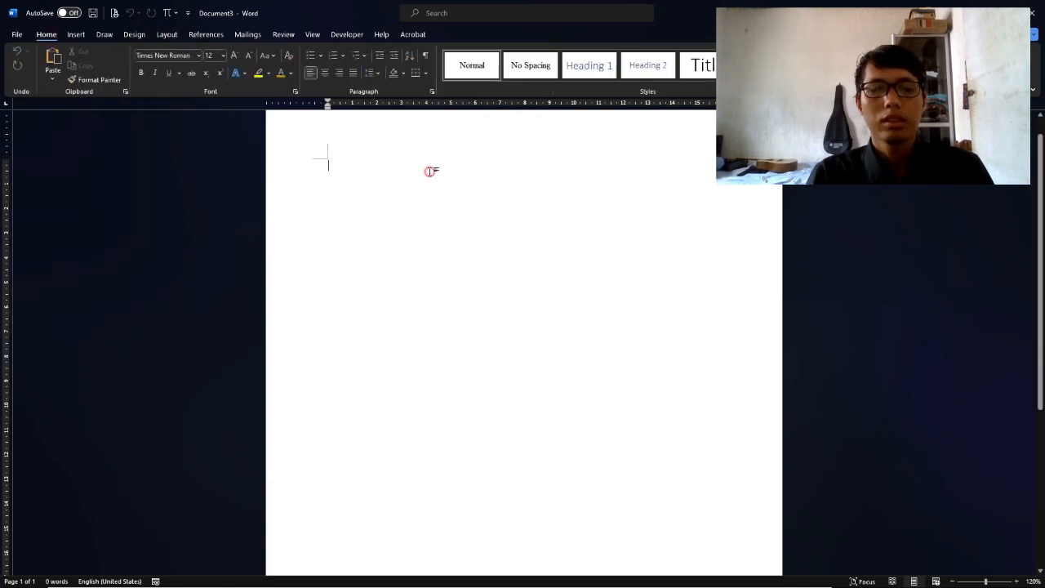
# Snap the finished form document to the right half and Document3 to the left
pyautogui.hotkey('alt', 'Tab')
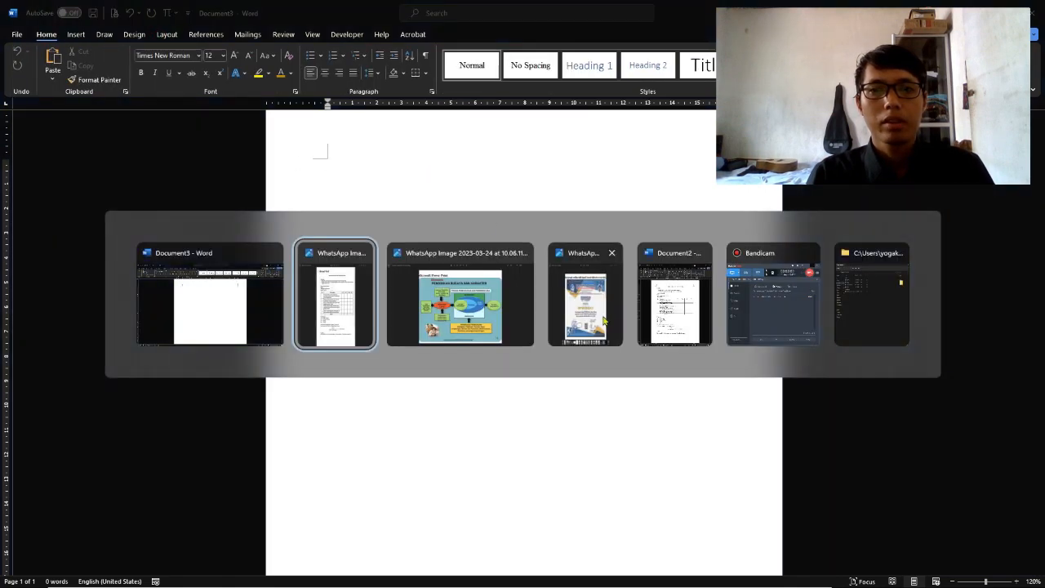
pyautogui.click(677, 320)
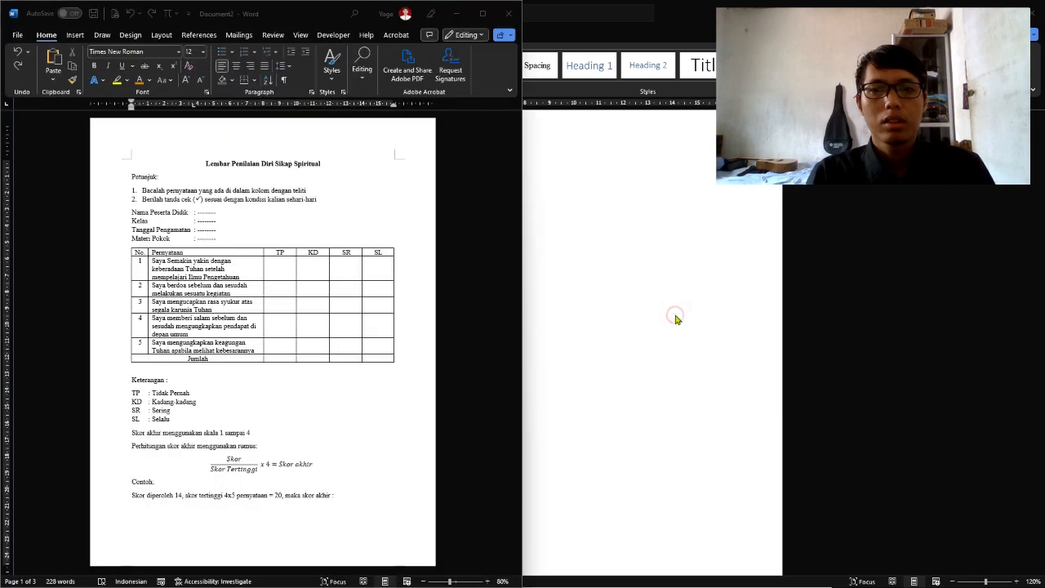
pyautogui.click(241, 187)
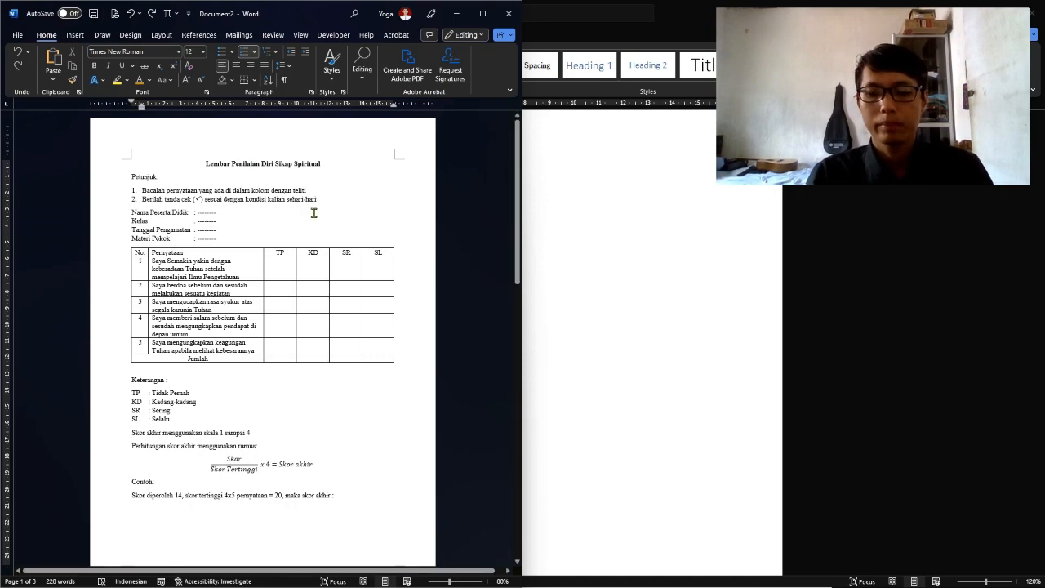
pyautogui.press('super+Right')
pyautogui.press('super+Right')
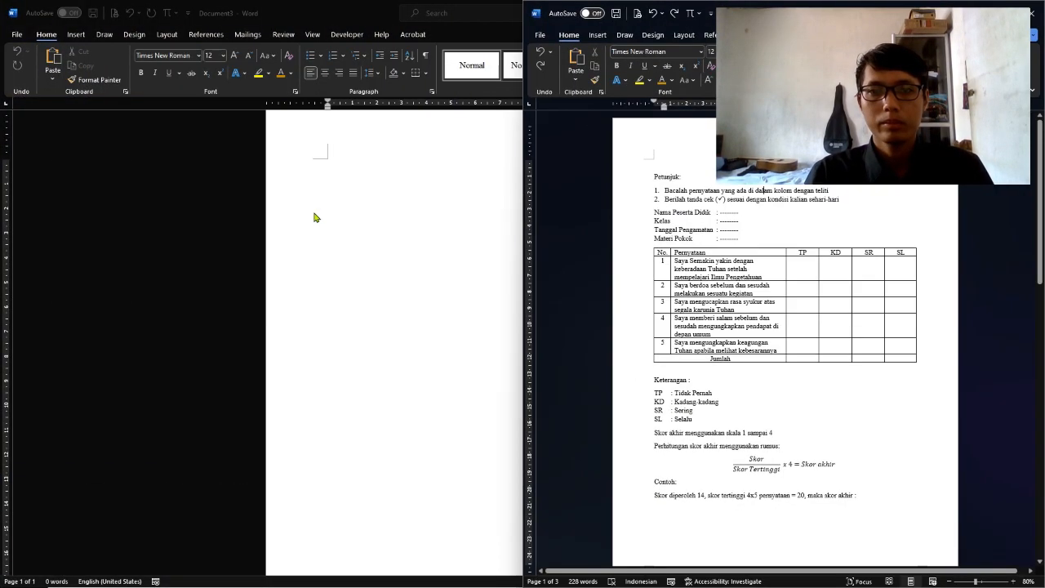
pyautogui.click(158, 156)
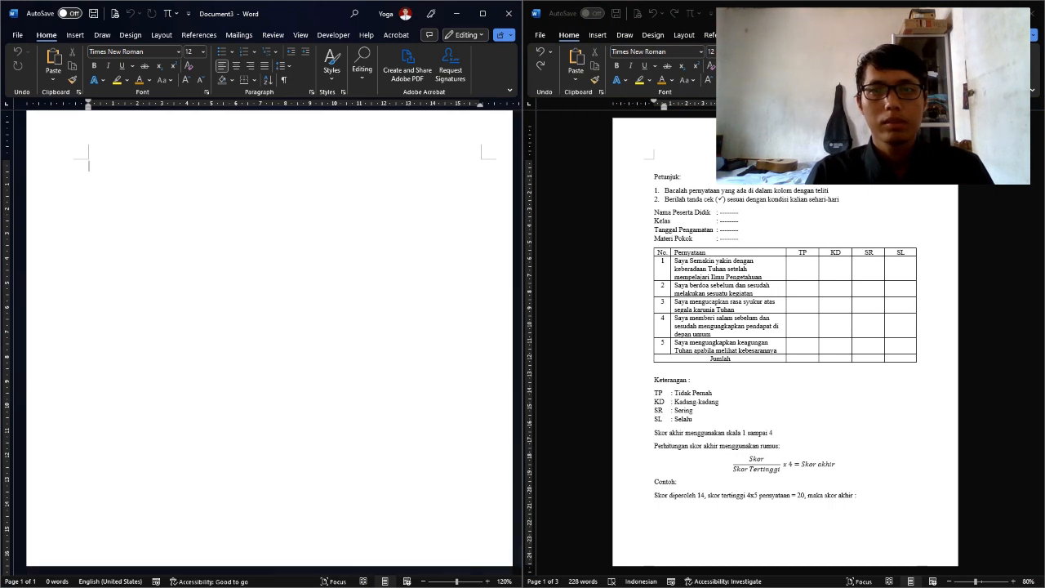
# Type a centred, bold title 'Lembar Penilaian Diri Sikap dan Spiritual'
pyautogui.hotkey('alt', 'Tab')
pyautogui.hotkey('alt', 'Tab')
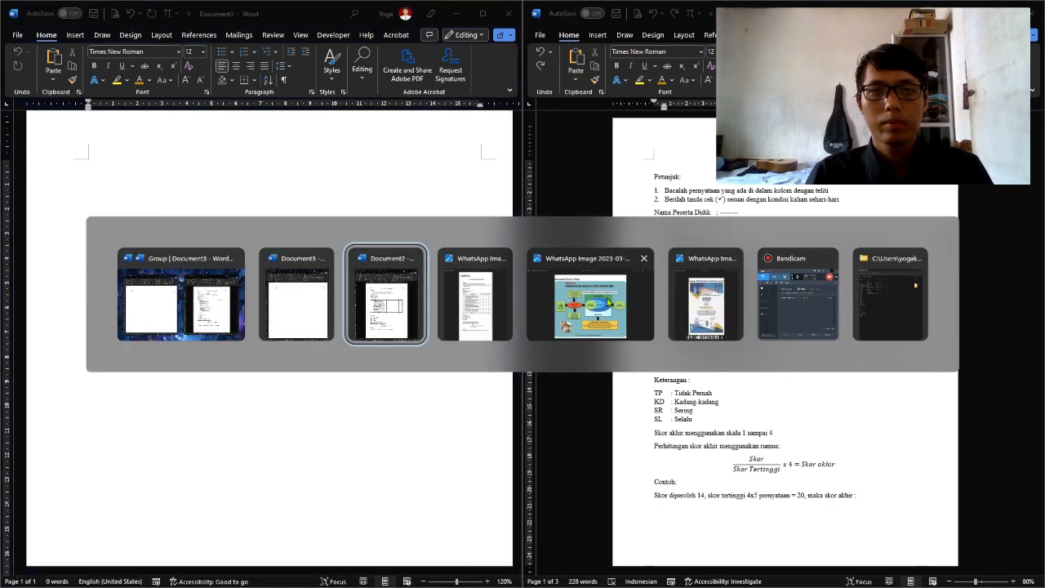
pyautogui.click(477, 310)
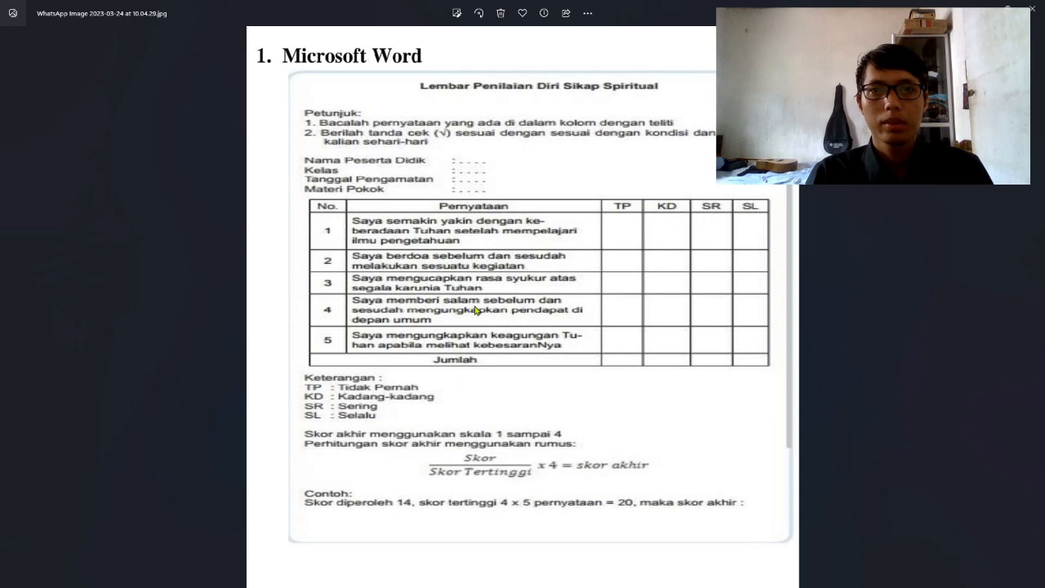
pyautogui.hotkey('alt', 'Tab')
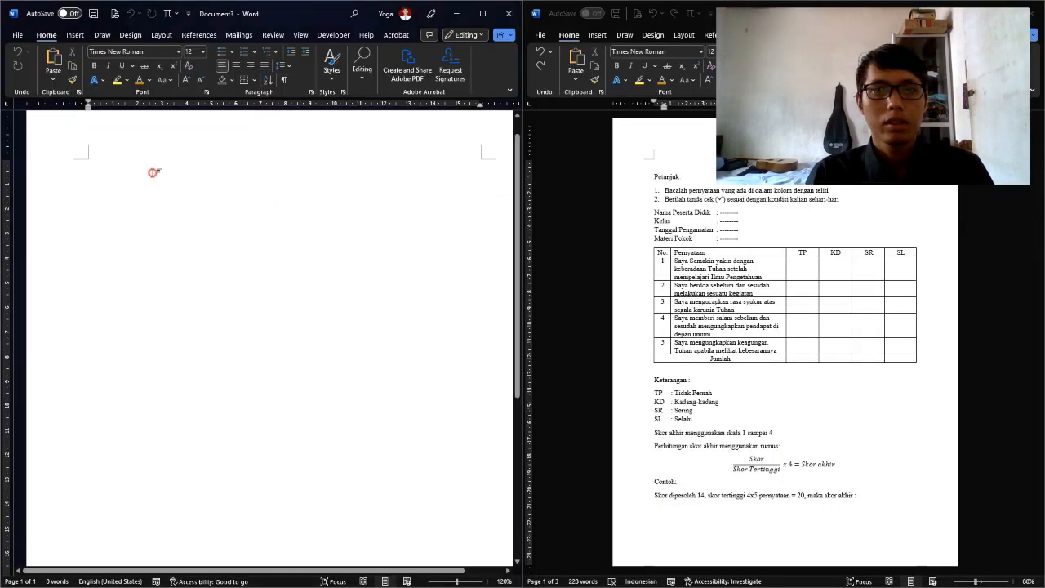
pyautogui.click(236, 66)
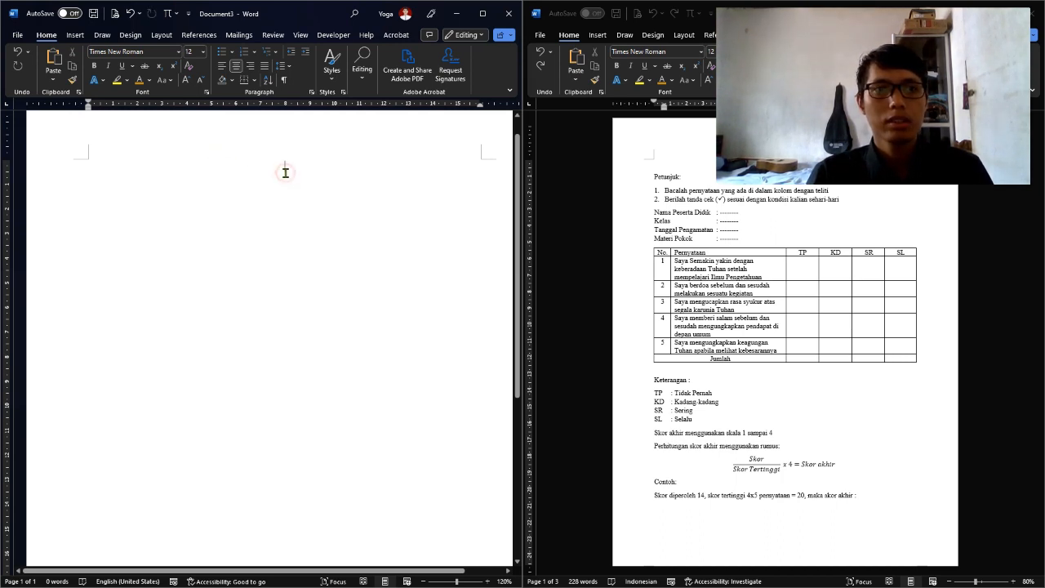
pyautogui.hotkey('ctrl', 'b')
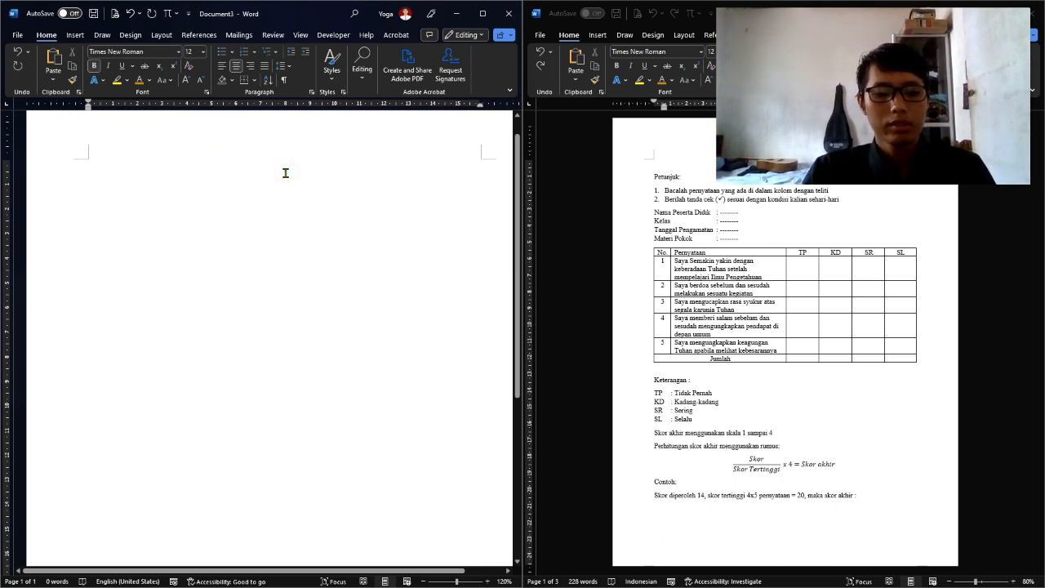
pyautogui.hotkey('alt', 'Tab')
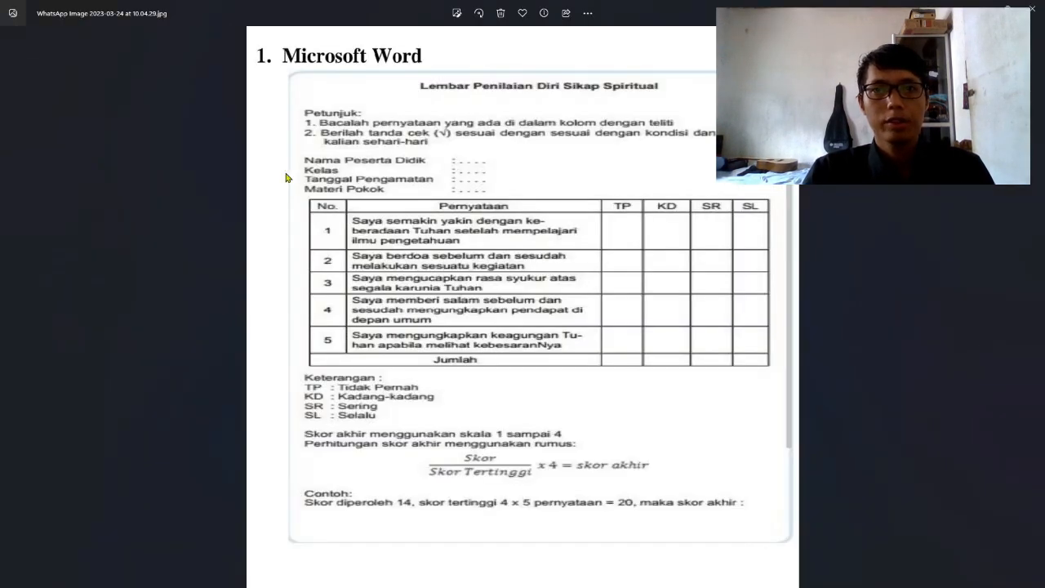
pyautogui.hotkey('alt', 'Tab')
pyautogui.write('Lemba')
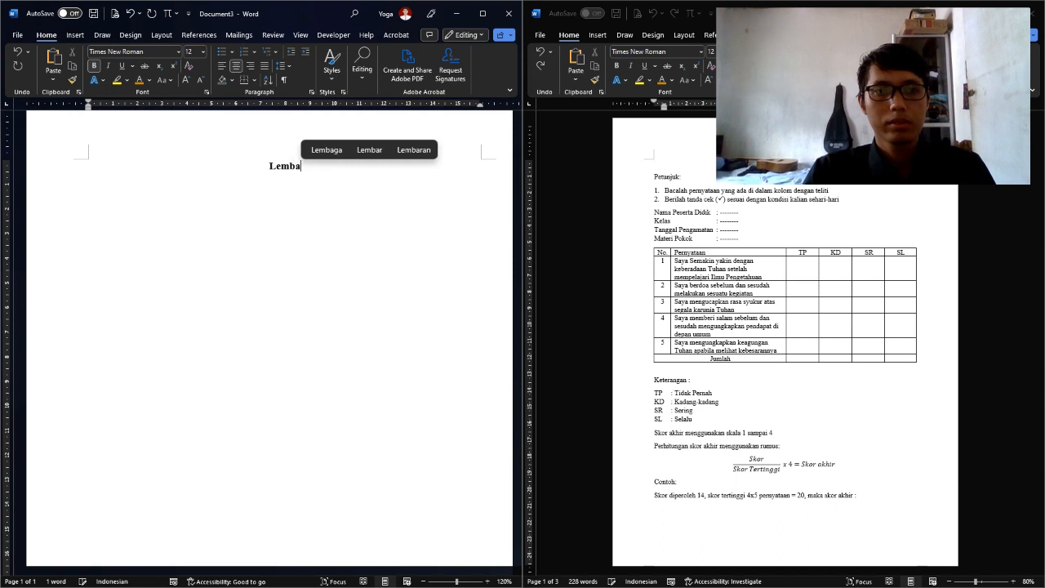
pyautogui.write('r Penilaian')
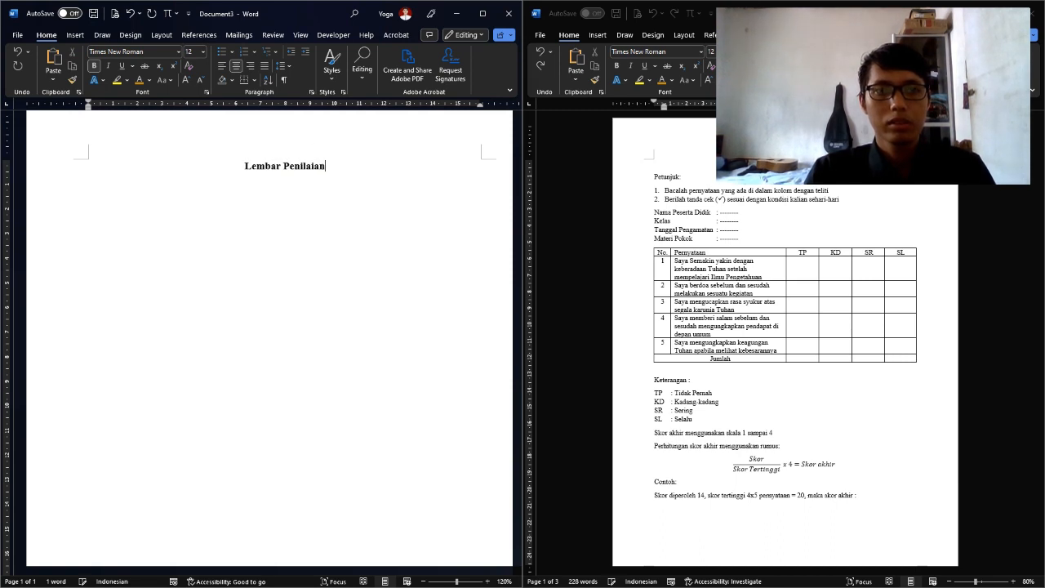
pyautogui.write(' Diri')
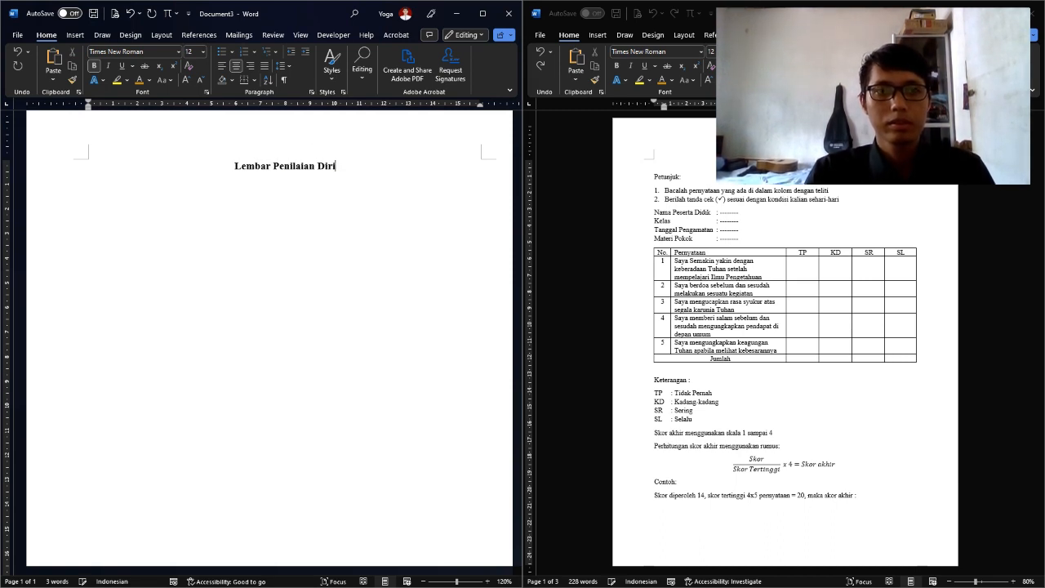
pyautogui.write(' Sikap ')
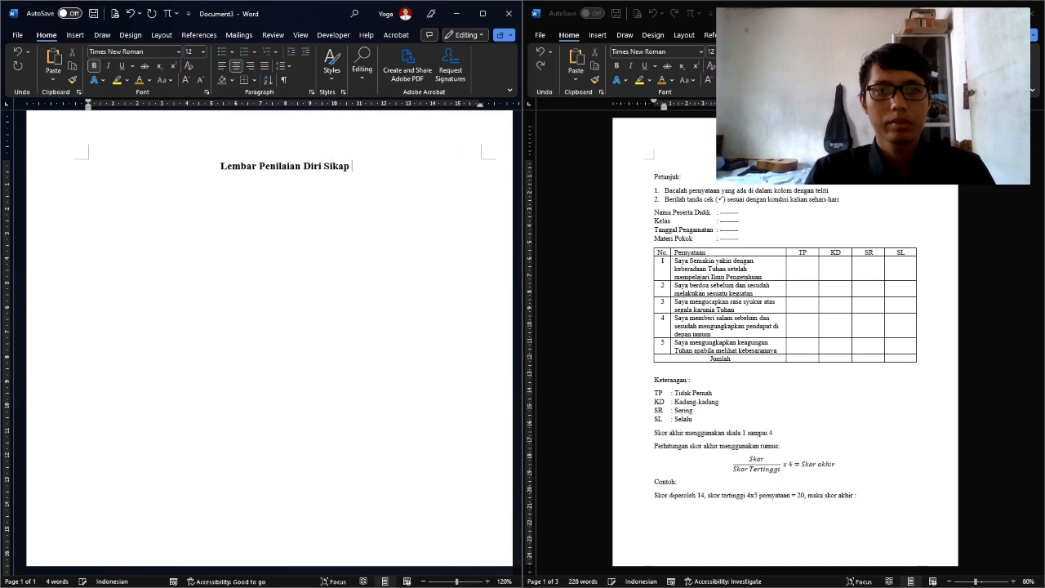
pyautogui.write('dan SPi')
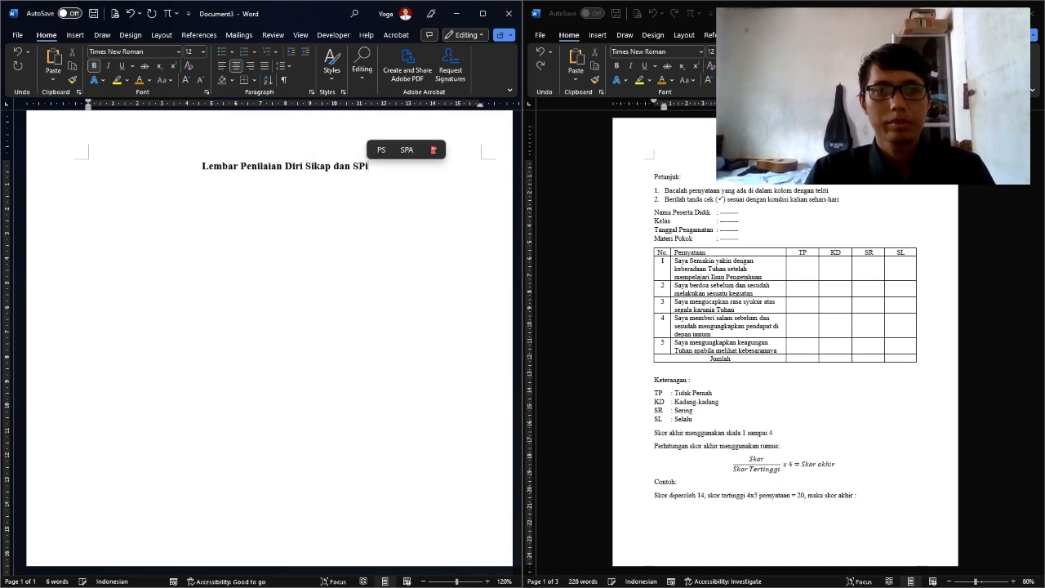
pyautogui.press('BackSpace')
pyautogui.press('BackSpace')
pyautogui.write('piri')
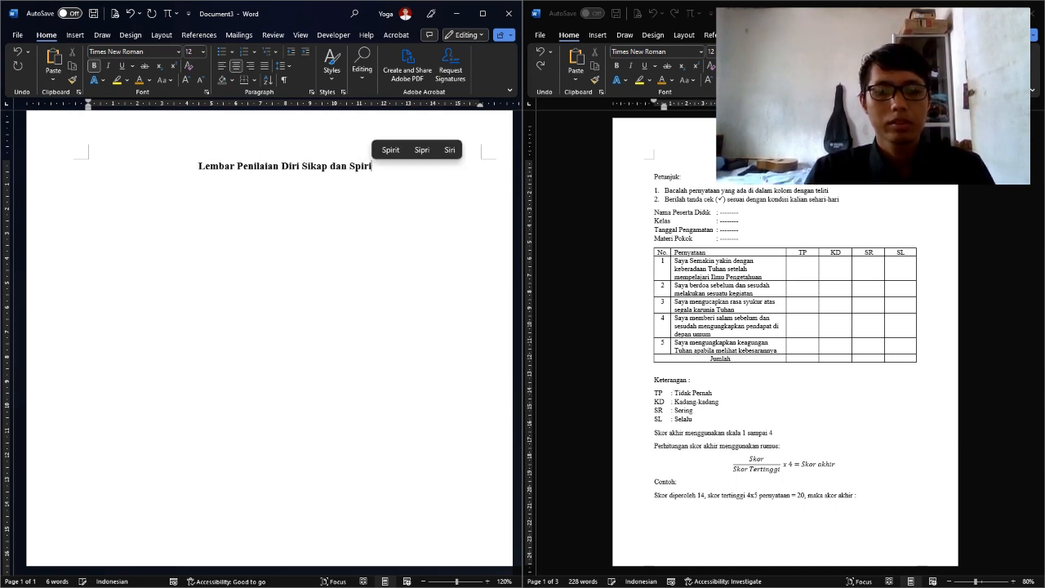
pyautogui.write('tual')
# Delete the extra 'dan' from the title and start a left-aligned, non-bold line below
pyautogui.hotkey('alt', 'Tab')
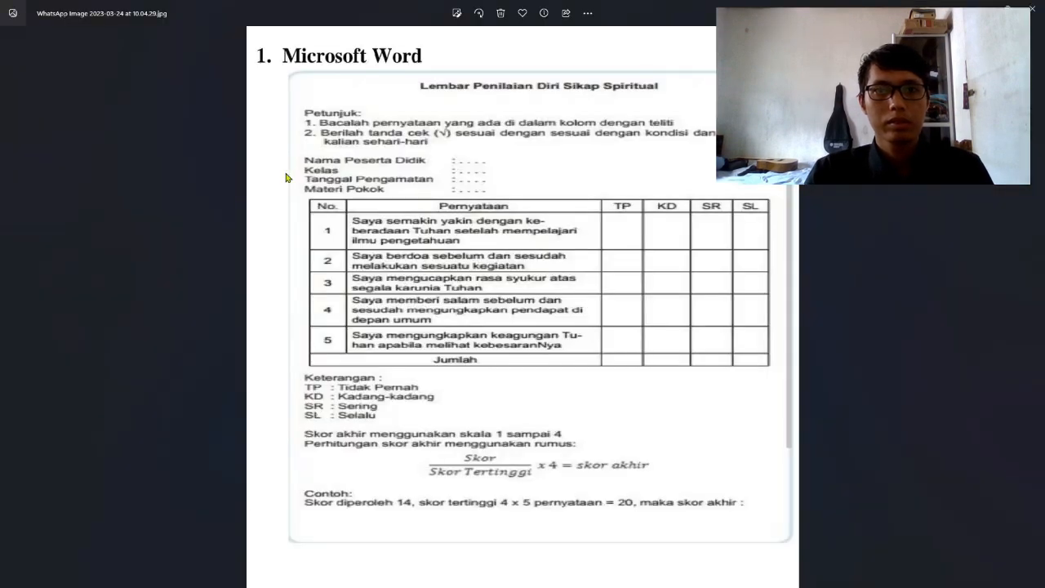
pyautogui.hotkey('alt', 'Tab')
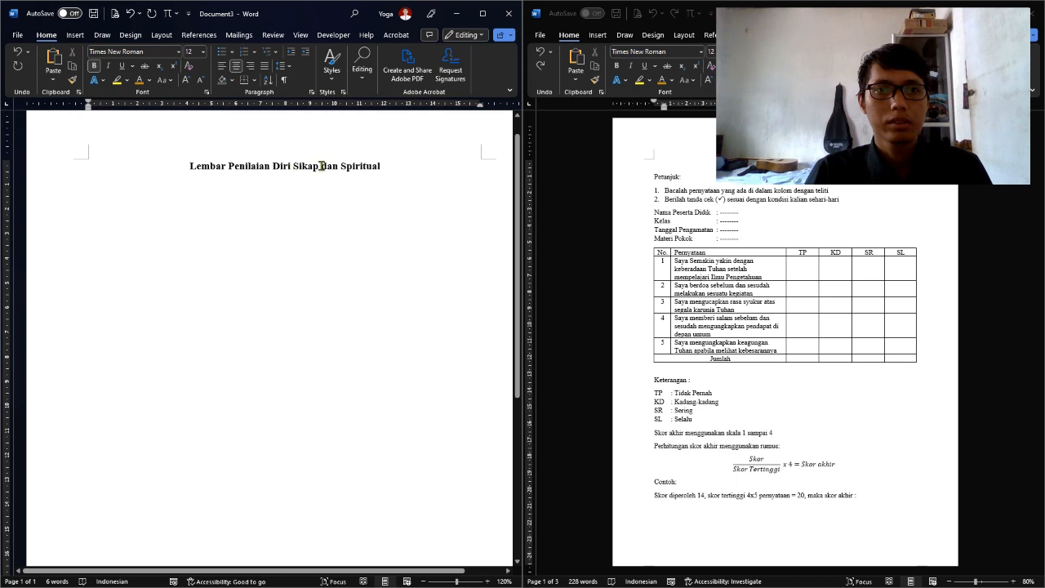
pyautogui.doubleClick(330, 169)
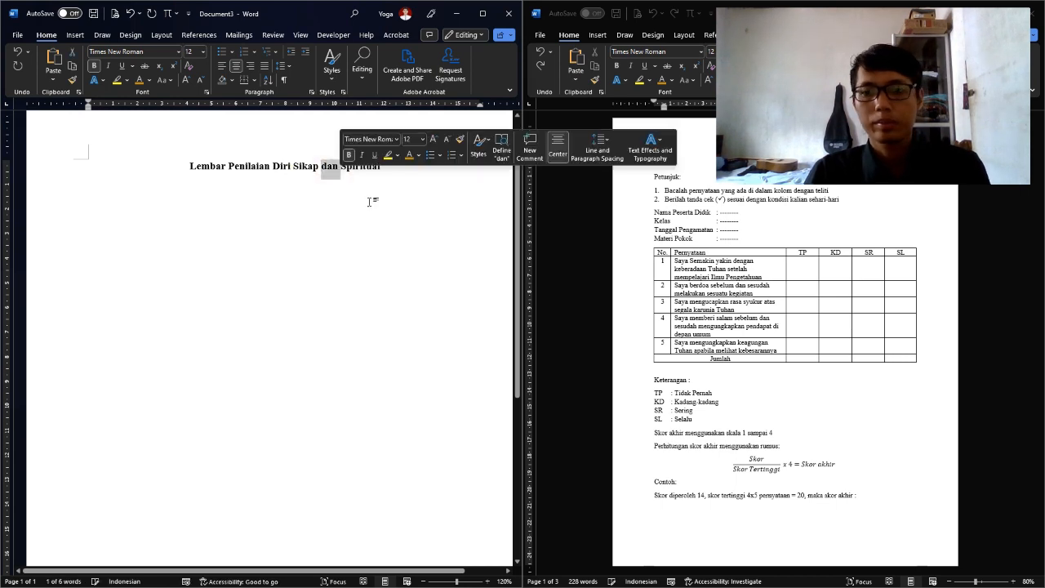
pyautogui.press('BackSpace')
pyautogui.click(390, 167)
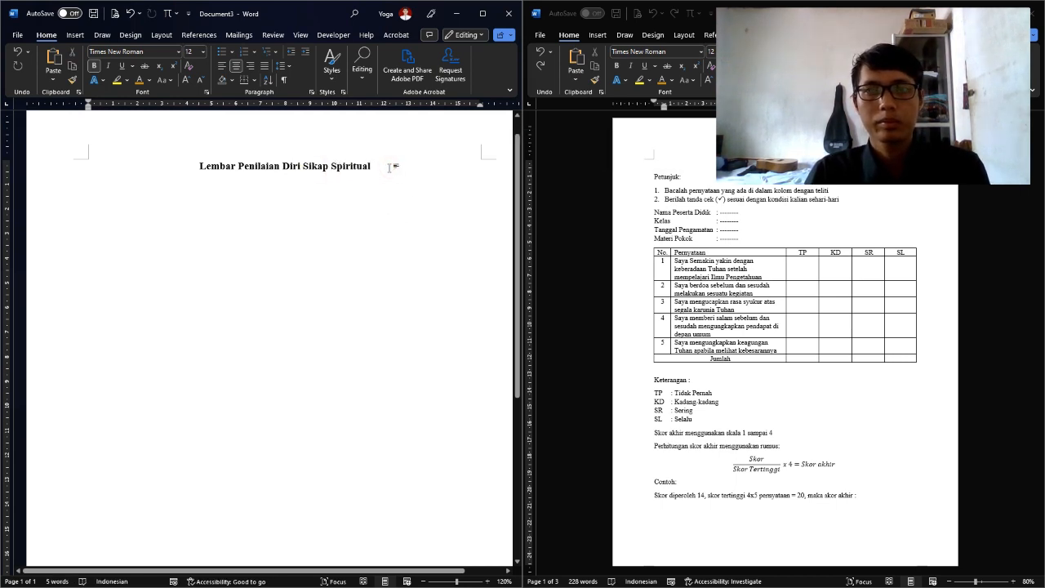
pyautogui.press('Return')
pyautogui.hotkey('ctrl', 'l')
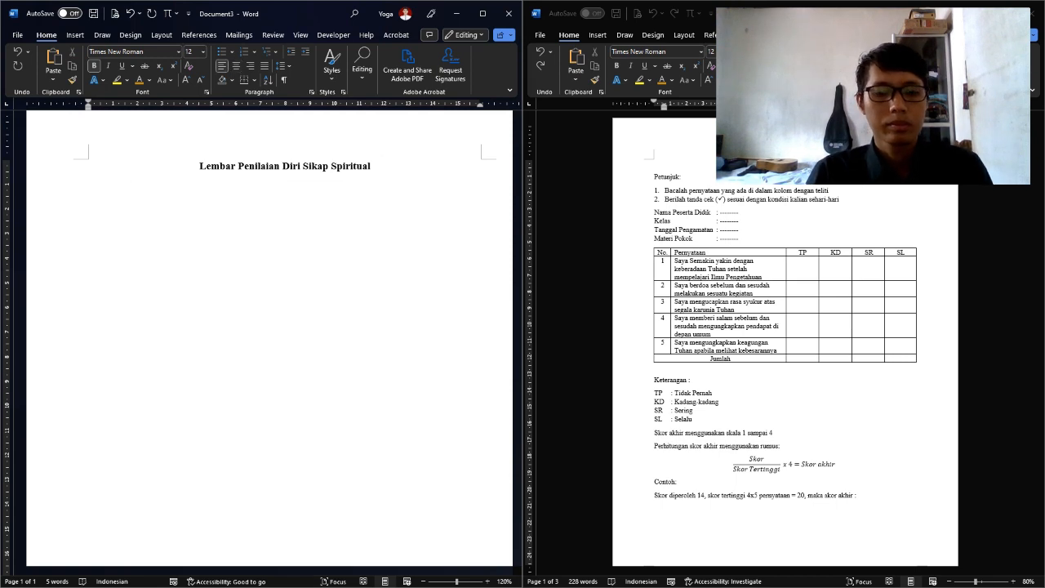
pyautogui.hotkey('ctrl', 'b')
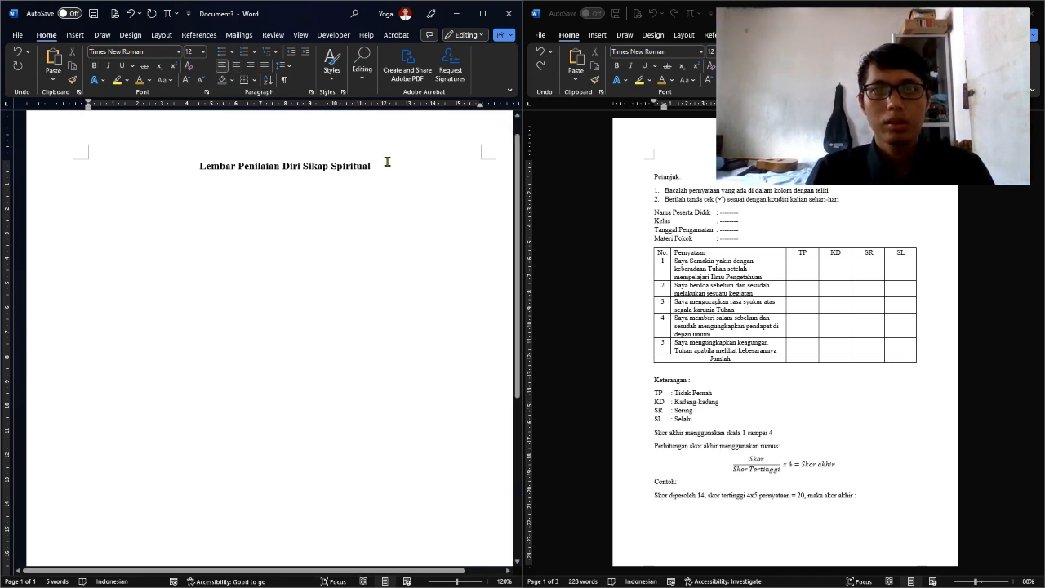
# Type the 'Petunjuk:' heading and begin a numbered list line beneath it
pyautogui.write('Peu')
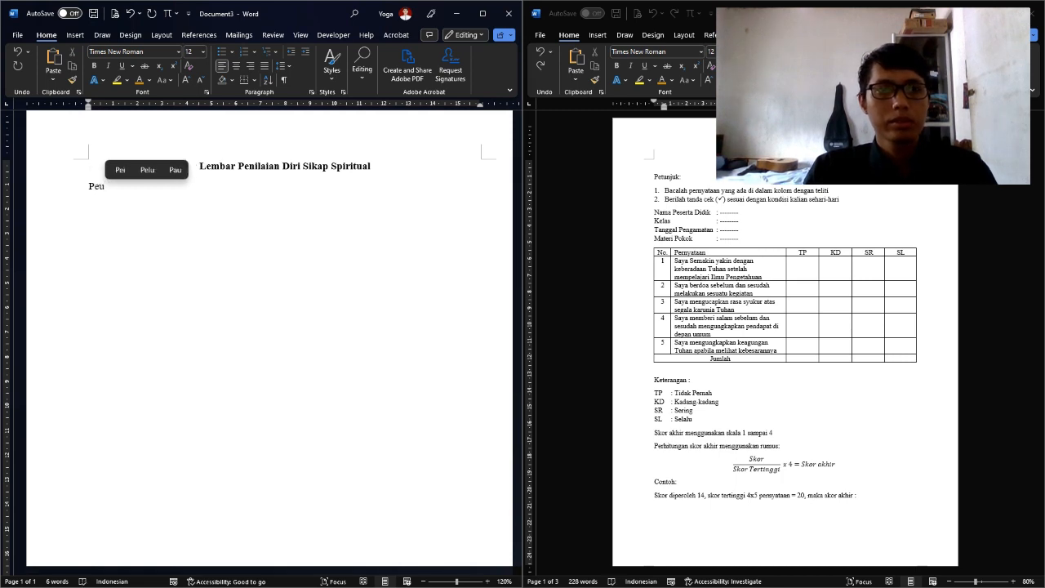
pyautogui.press('BackSpace')
pyautogui.write('tunjuk:')
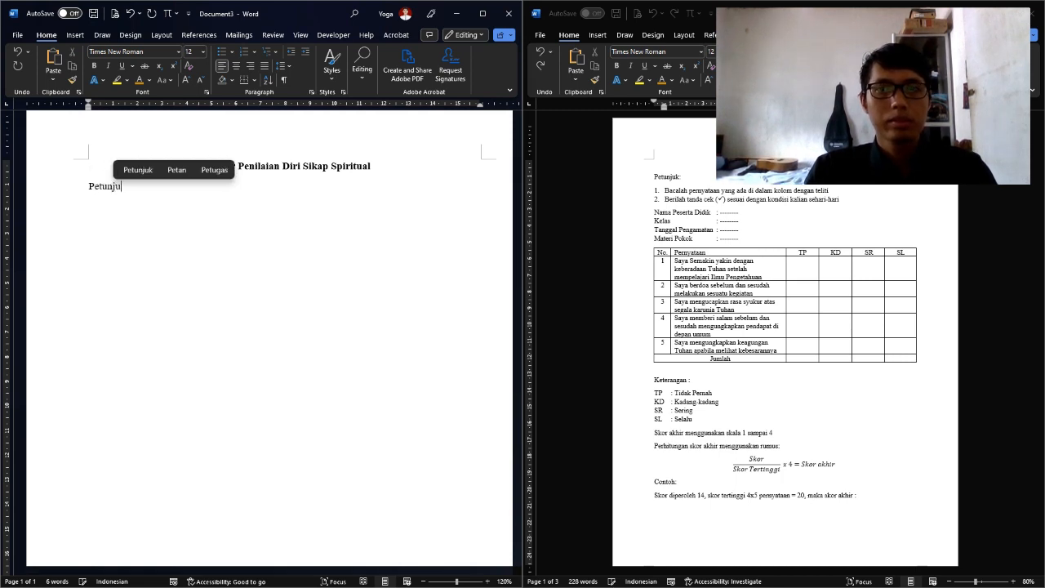
pyautogui.press('Return')
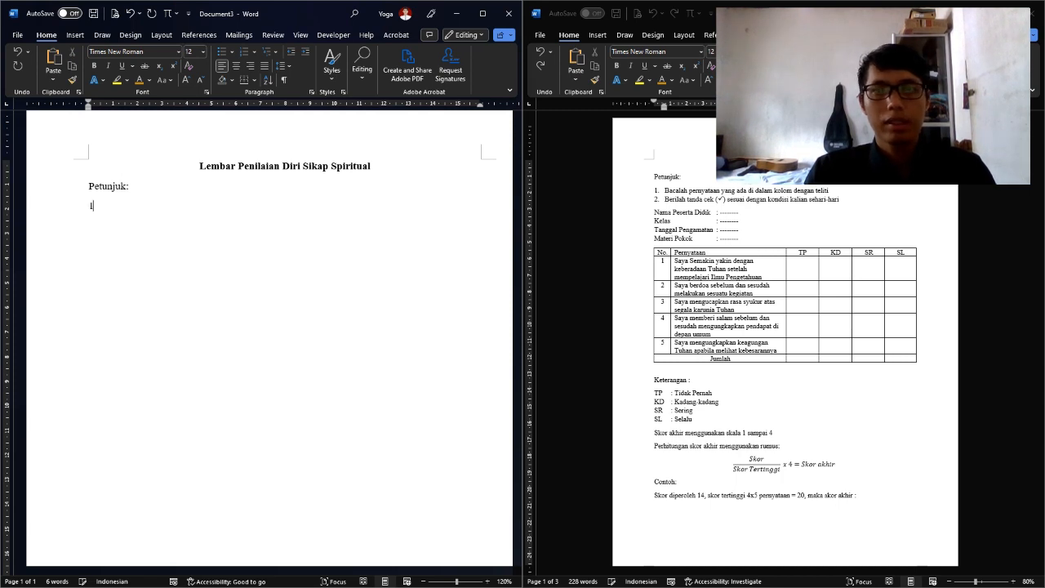
pyautogui.write('1. Ba')
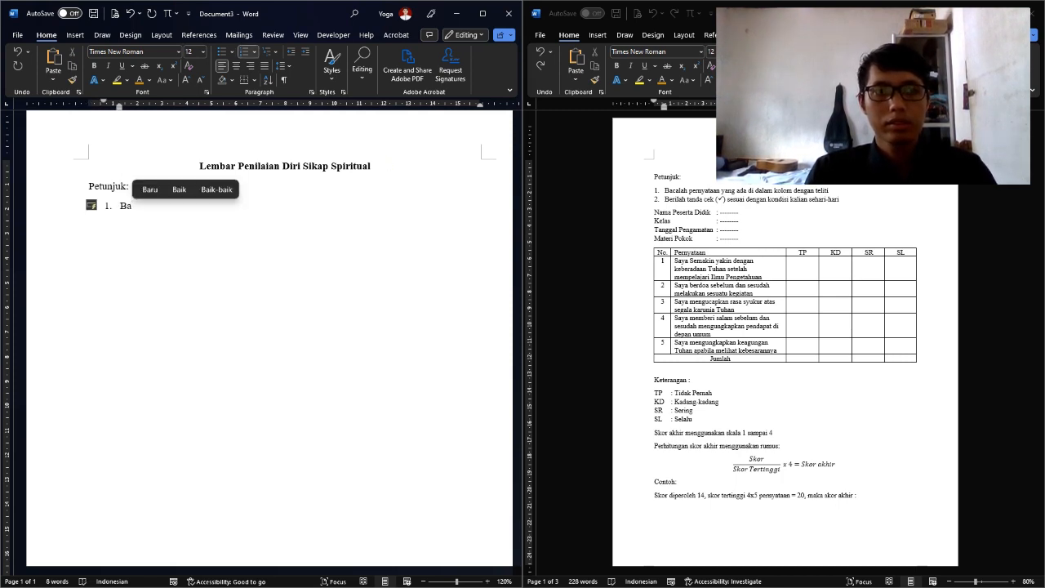
pyautogui.press('BackSpace')
pyautogui.press('BackSpace')
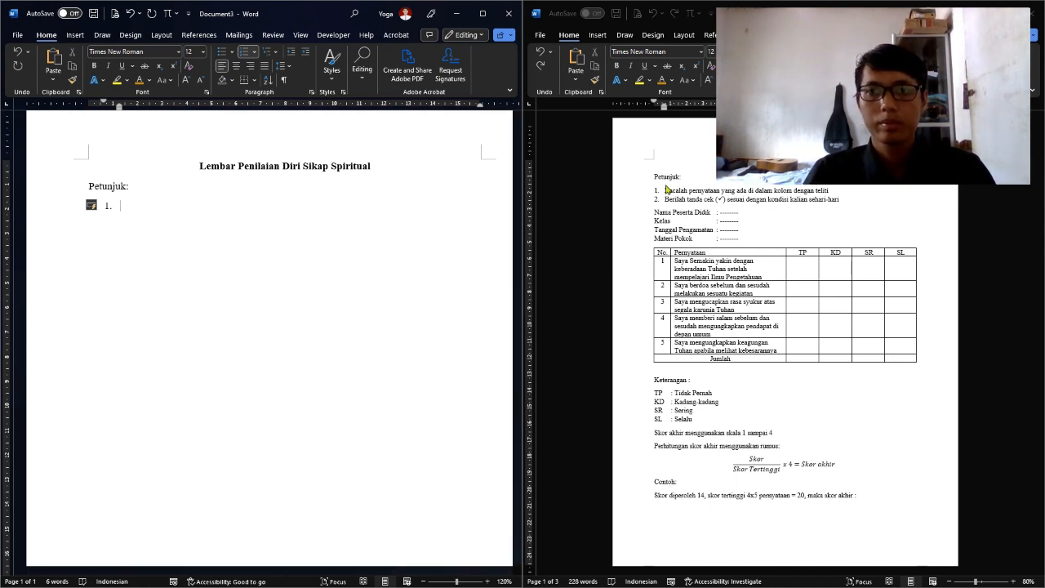
# Copy the two instruction lines from the reference document into the numbered list
pyautogui.moveTo(666, 189); pyautogui.dragTo(844, 201)
pyautogui.hotkey('ctrl', 'c')
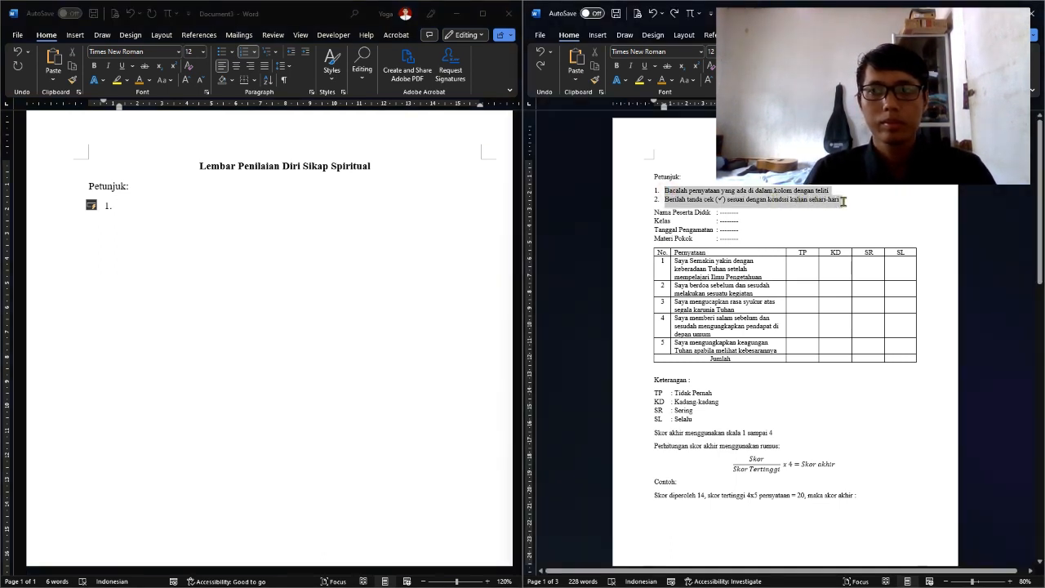
pyautogui.click(146, 205)
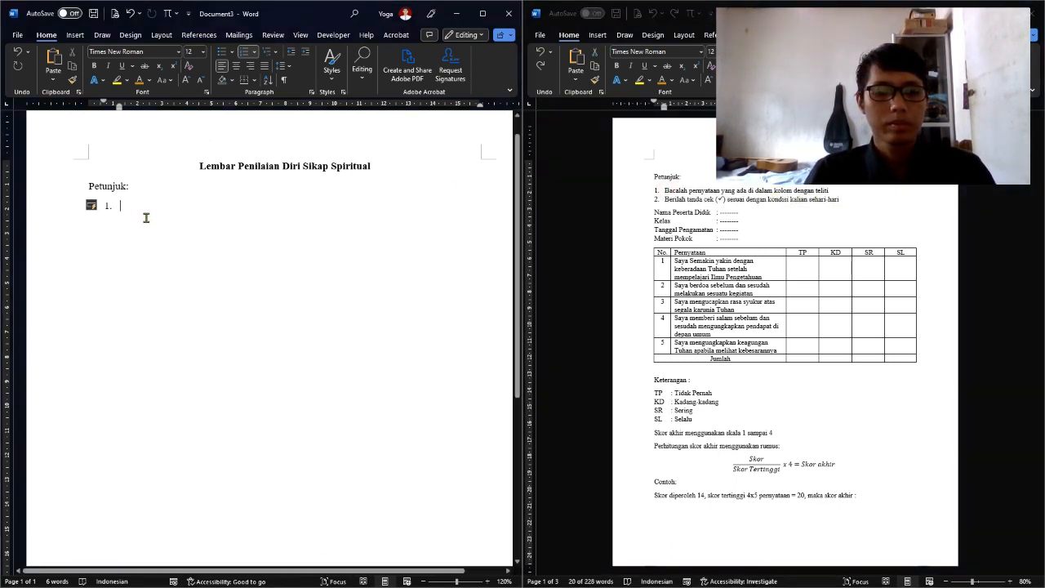
pyautogui.hotkey('ctrl', 'v')
pyautogui.press('Return')
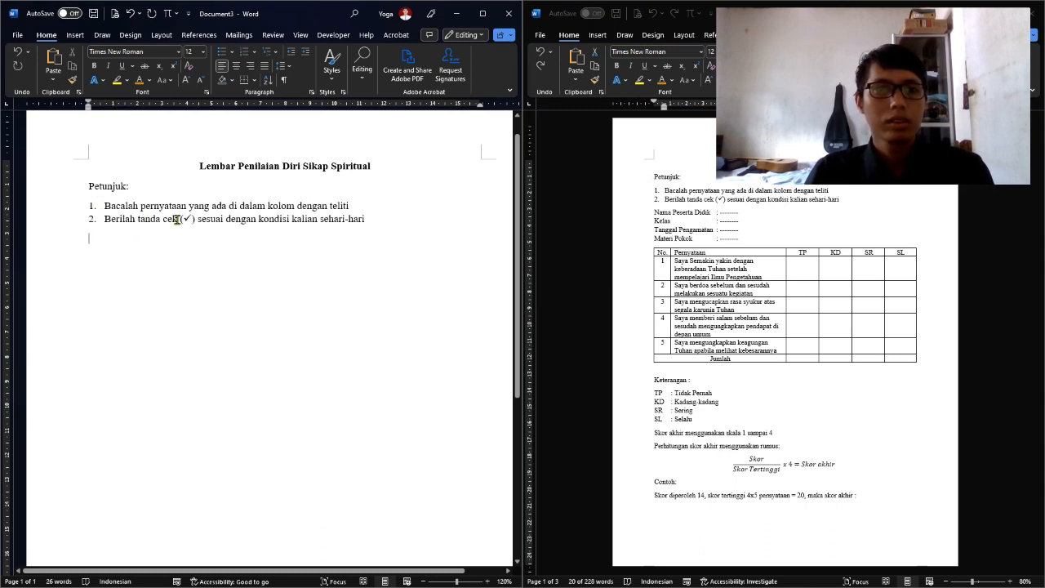
# Replace item 2's check mark with a ✓ from Insert > Symbol, then add a new line
pyautogui.click(187, 219)
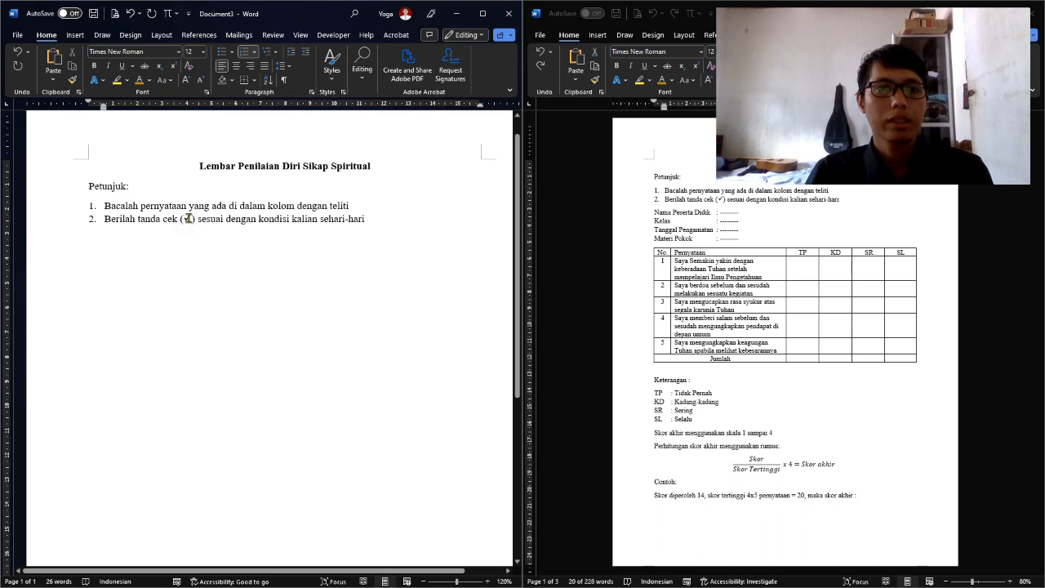
pyautogui.doubleClick(188, 218)
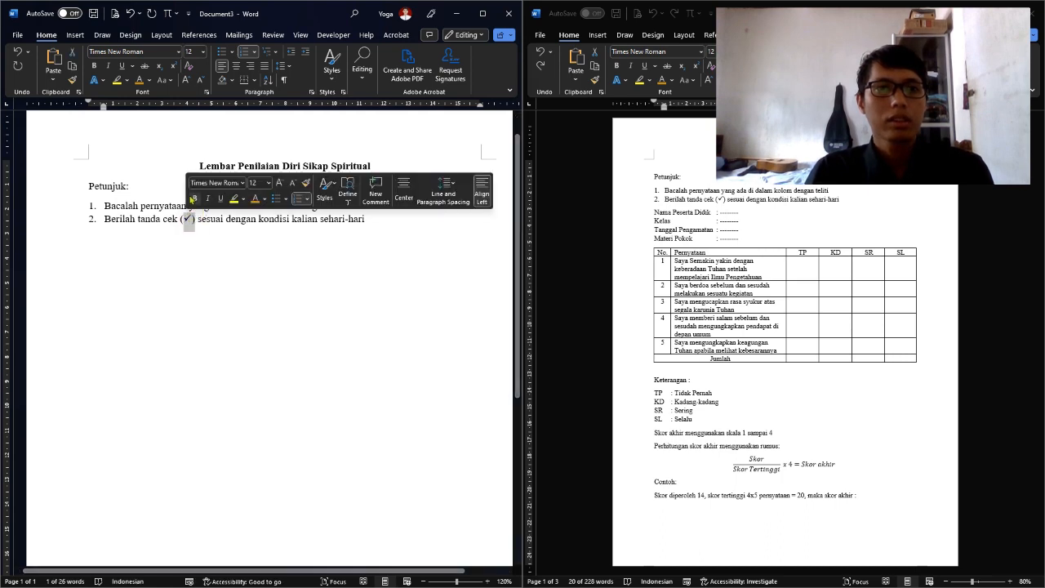
pyautogui.click(193, 219)
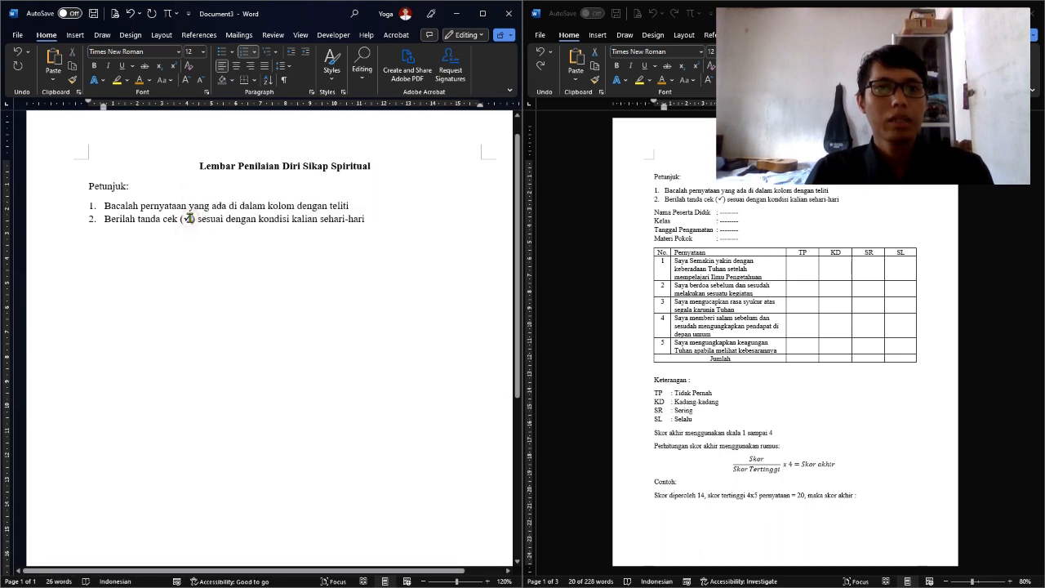
pyautogui.click(74, 33)
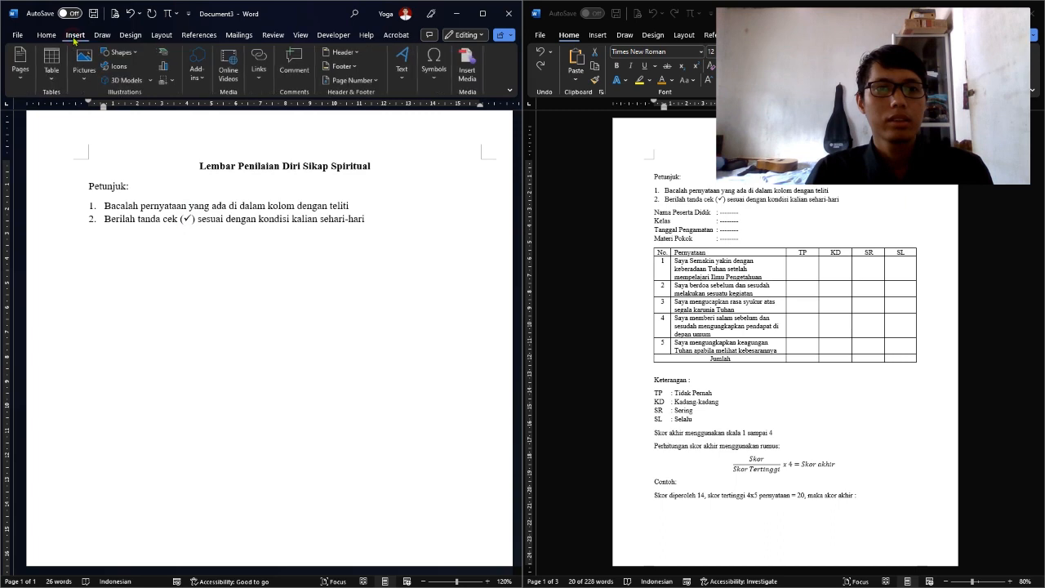
pyautogui.click(445, 82)
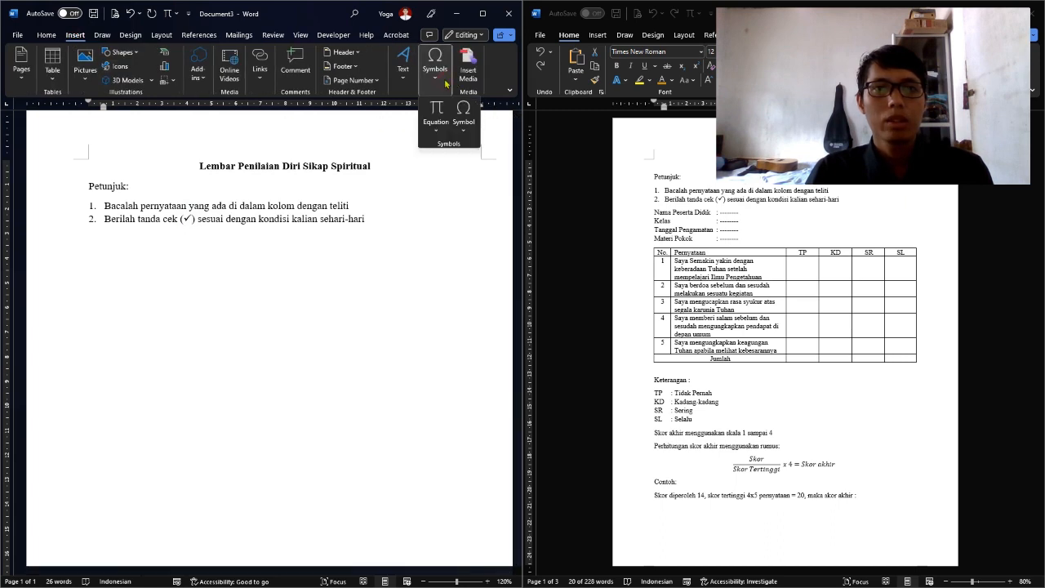
pyautogui.click(462, 122)
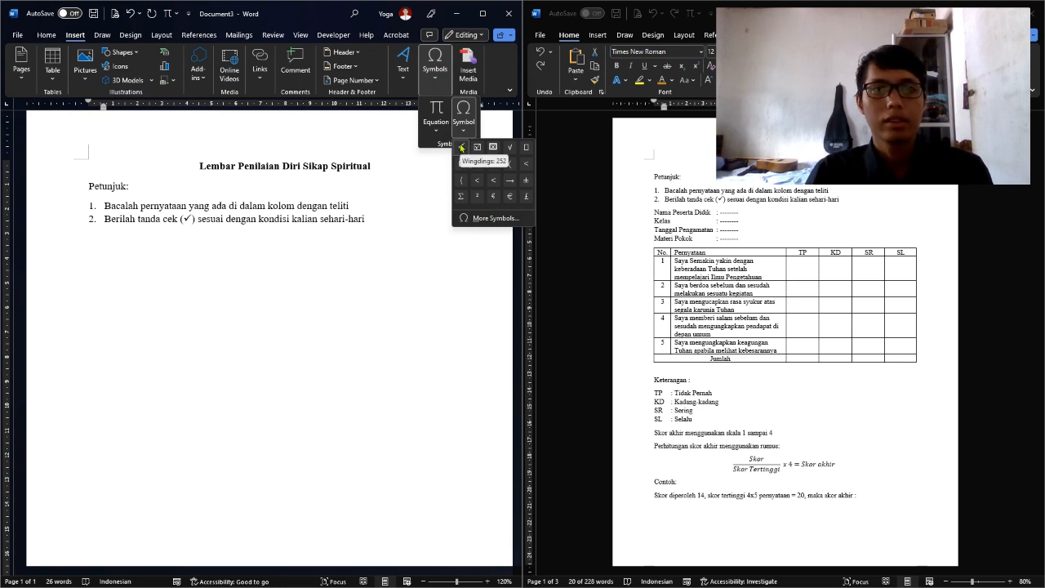
pyautogui.click(461, 147)
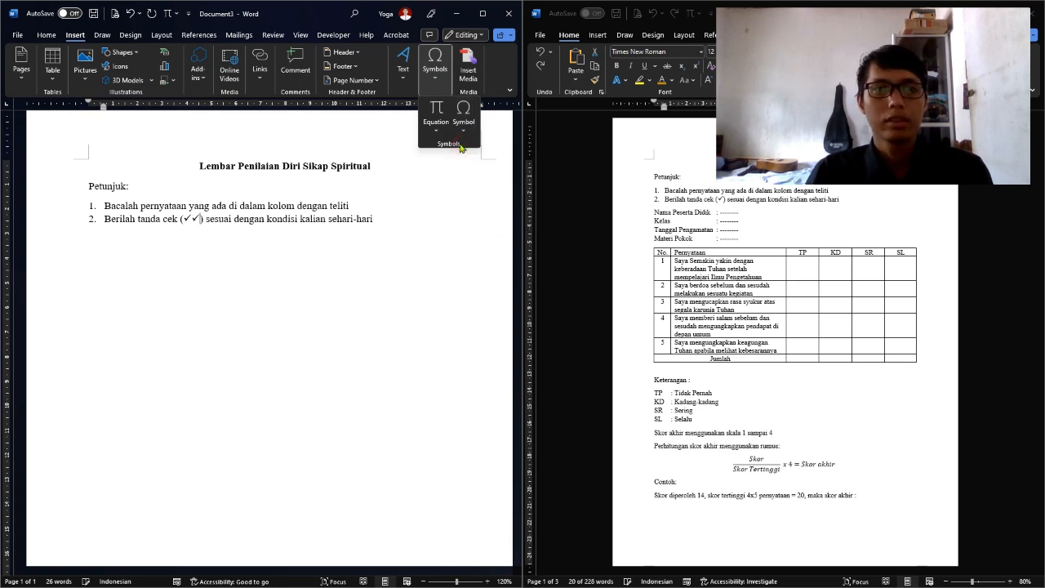
pyautogui.click(201, 221)
pyautogui.press('BackSpace')
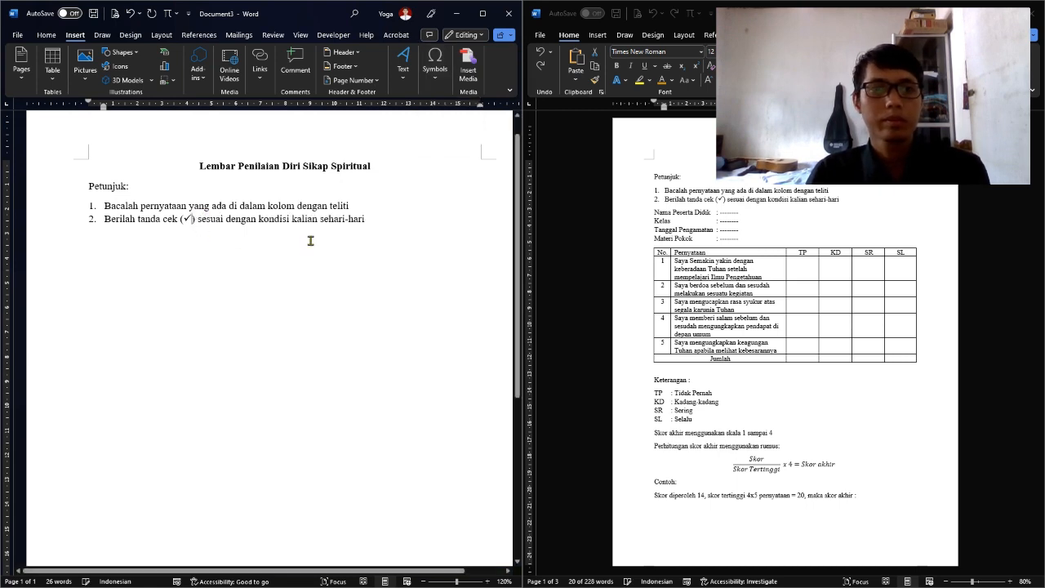
pyautogui.click(398, 225)
pyautogui.press('Return')
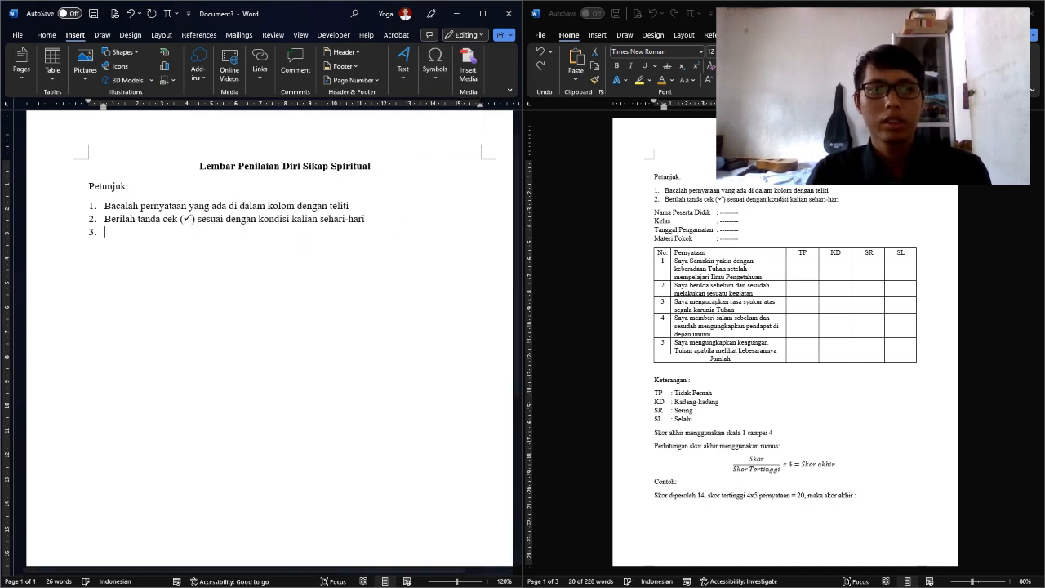
# End the numbered list and type the Nama Peserta Didik, Kelas and Materi Pokok lines
pyautogui.press('Return')
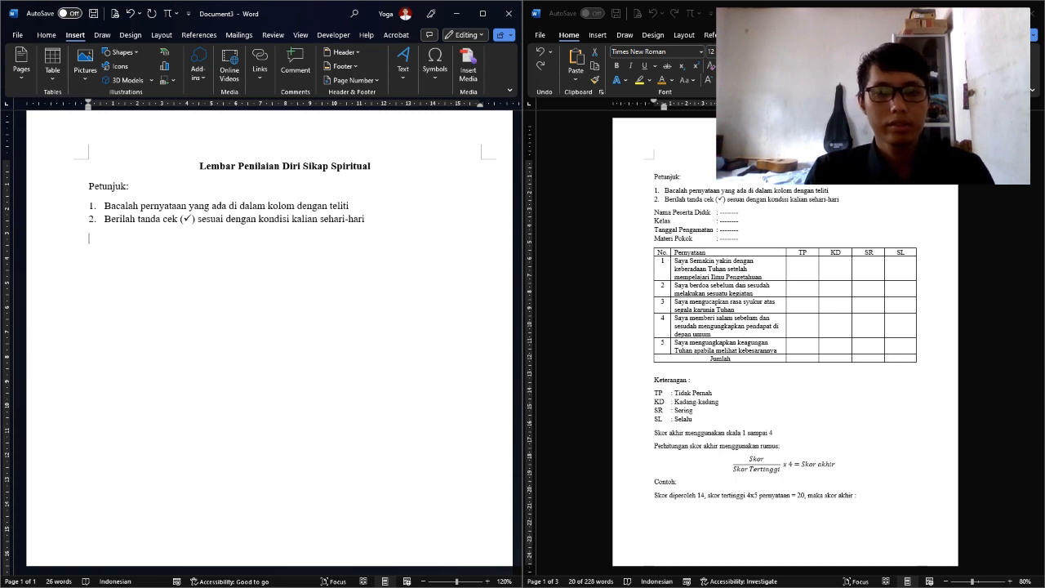
pyautogui.write('Nama ')
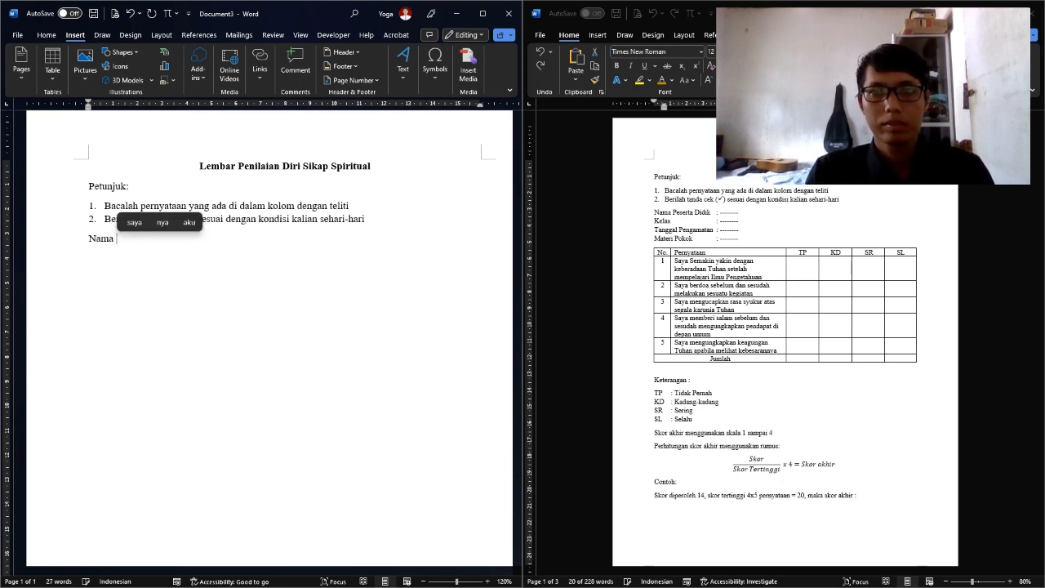
pyautogui.write('Peserta ')
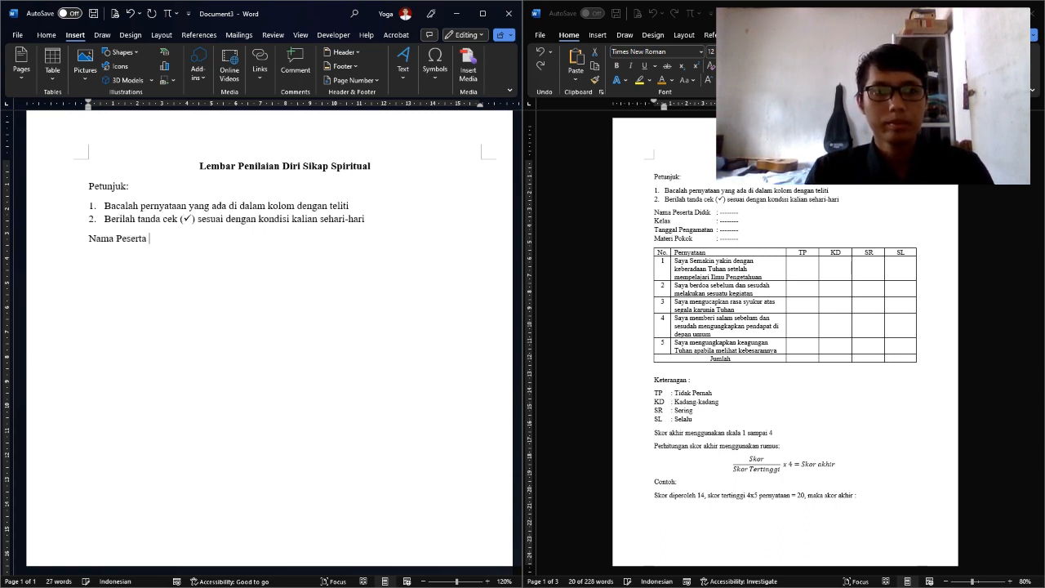
pyautogui.write('Didik')
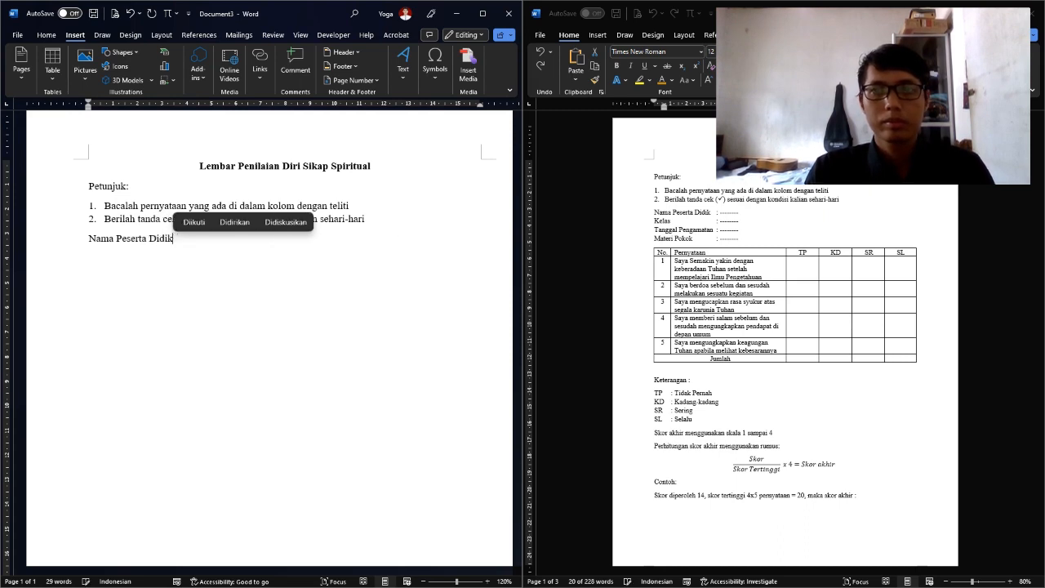
pyautogui.press('Return')
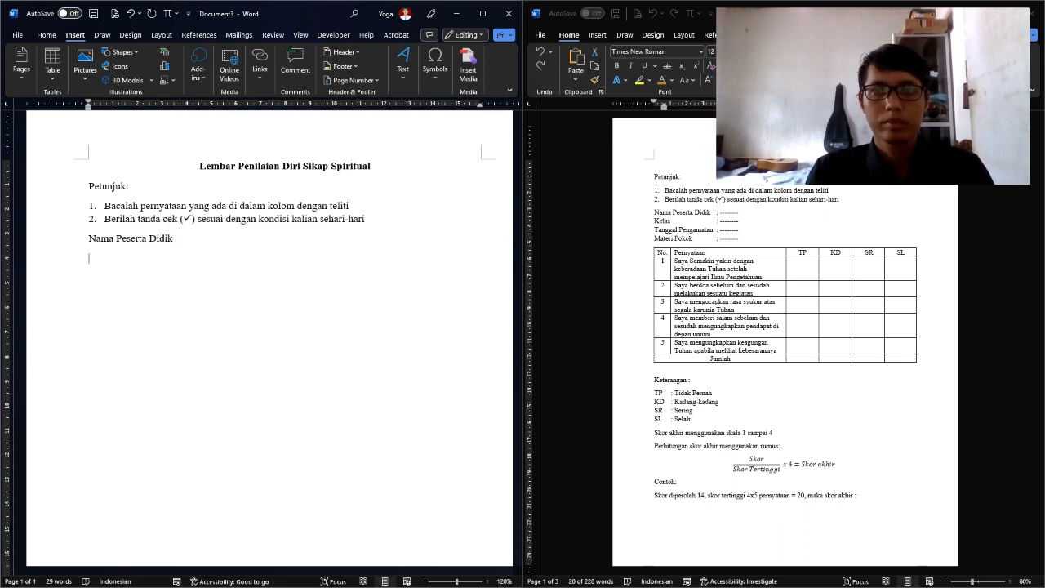
pyautogui.write('Kelas')
pyautogui.press('Return')
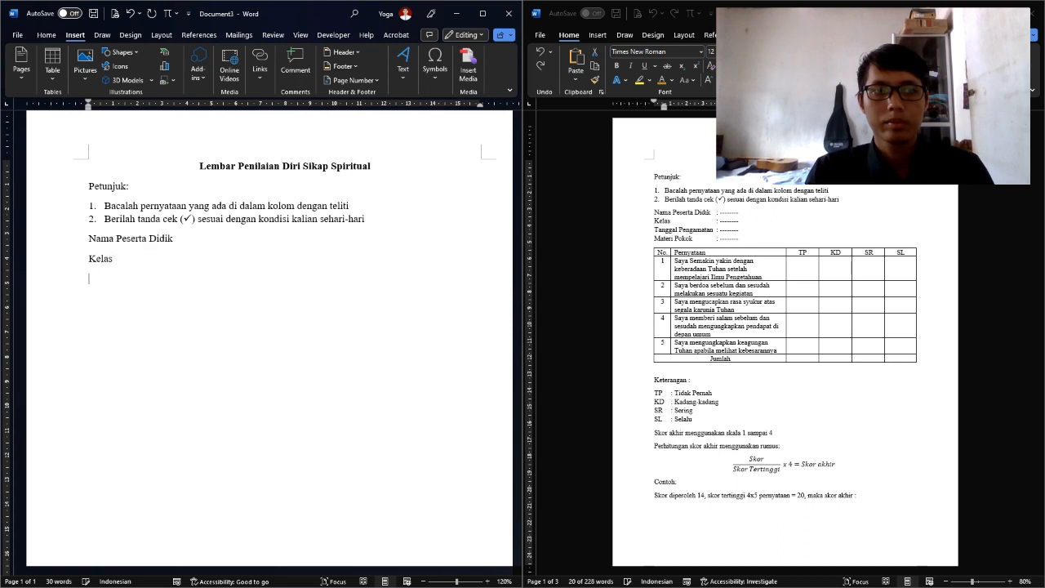
pyautogui.write('Tangg')
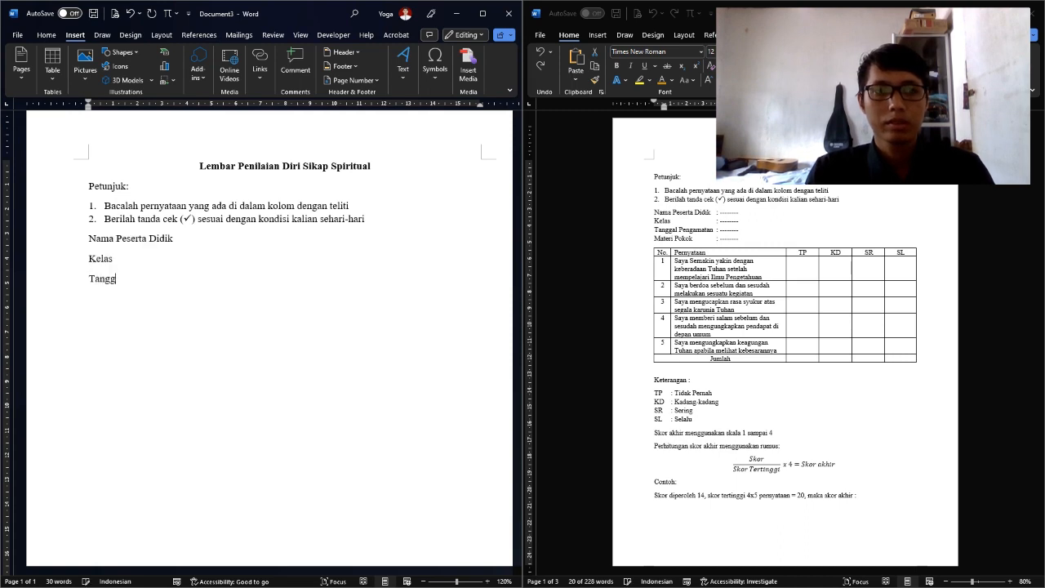
pyautogui.write('al Mat')
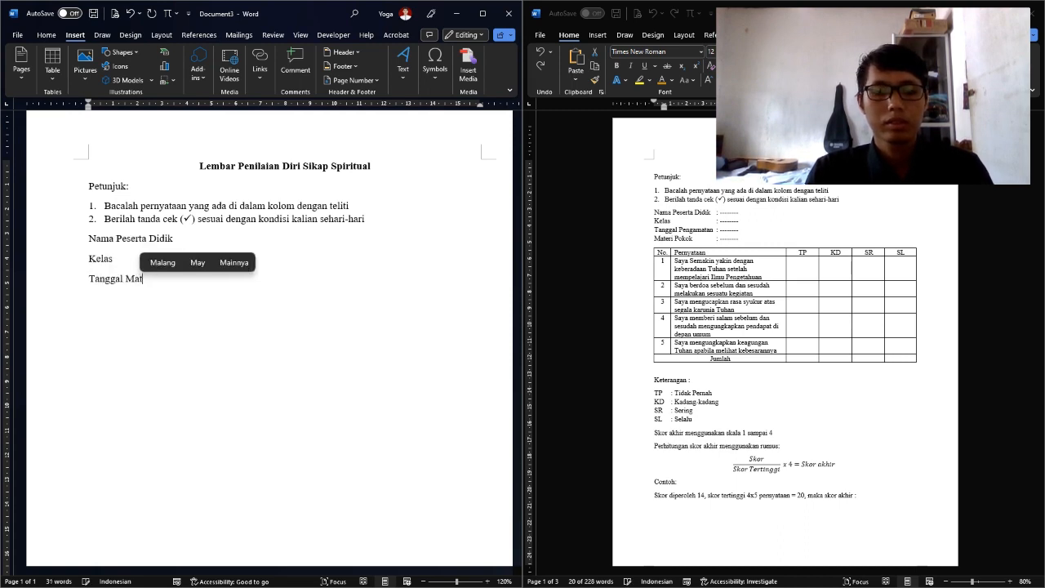
pyautogui.write('eri Pokok')
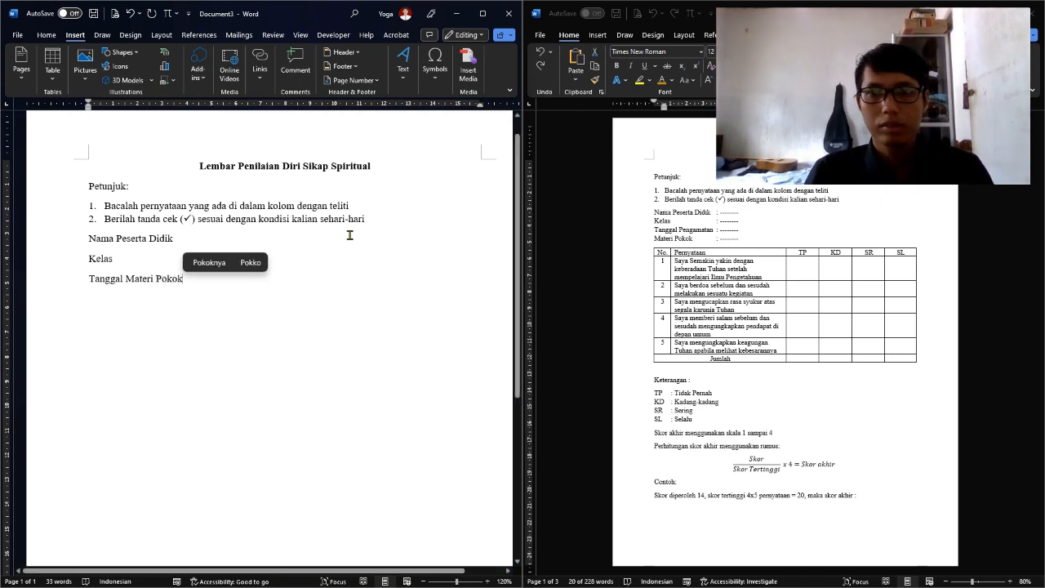
# Add a 'Tanggal Pengantaran' line after Kelas and delete the stray 'Tanggal' before Materi Pokok
pyautogui.click(169, 263)
pyautogui.press('Return')
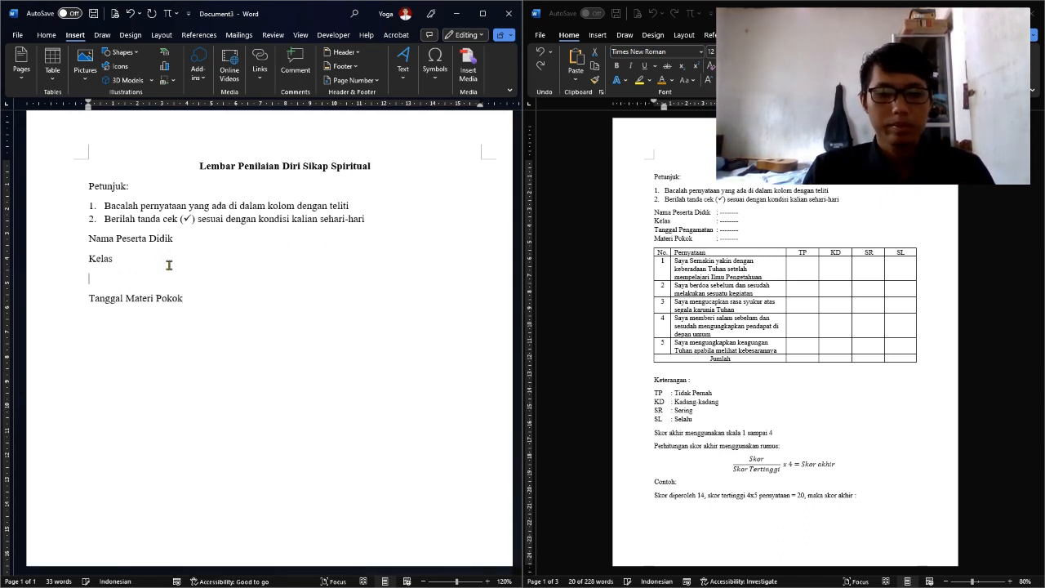
pyautogui.write('Tanggal ')
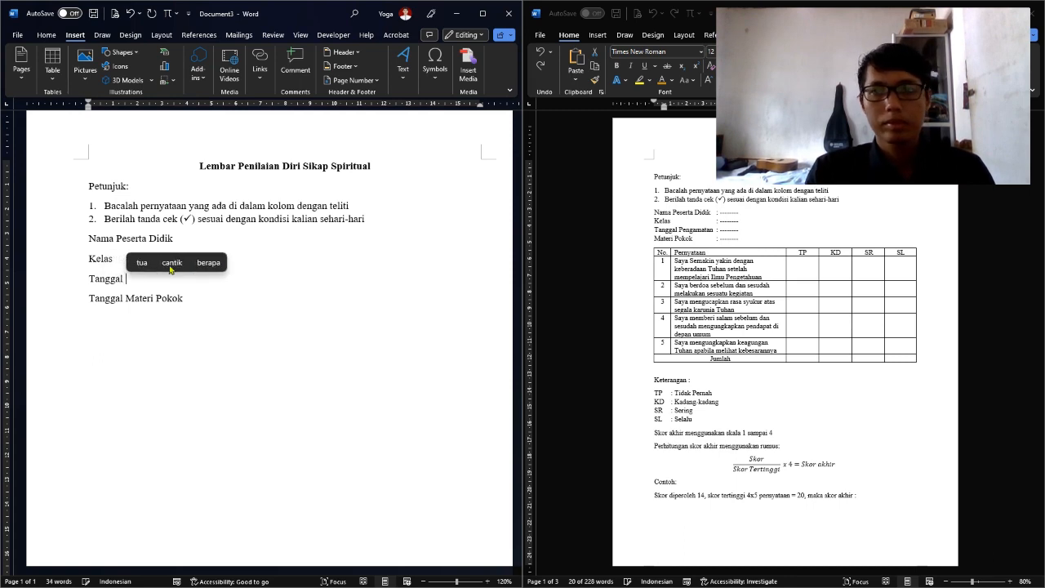
pyautogui.write(':Pengan')
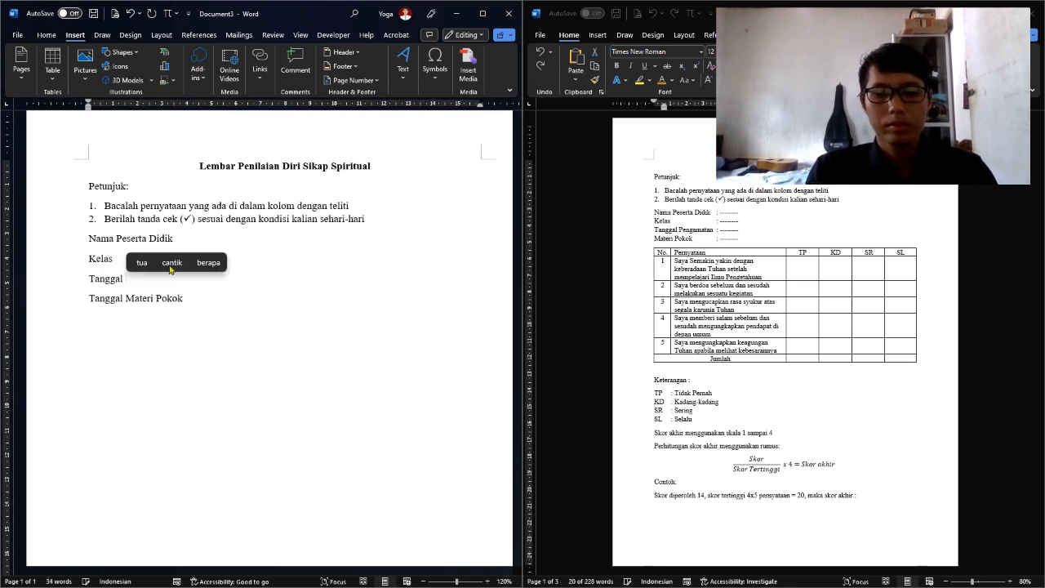
pyautogui.write('taran')
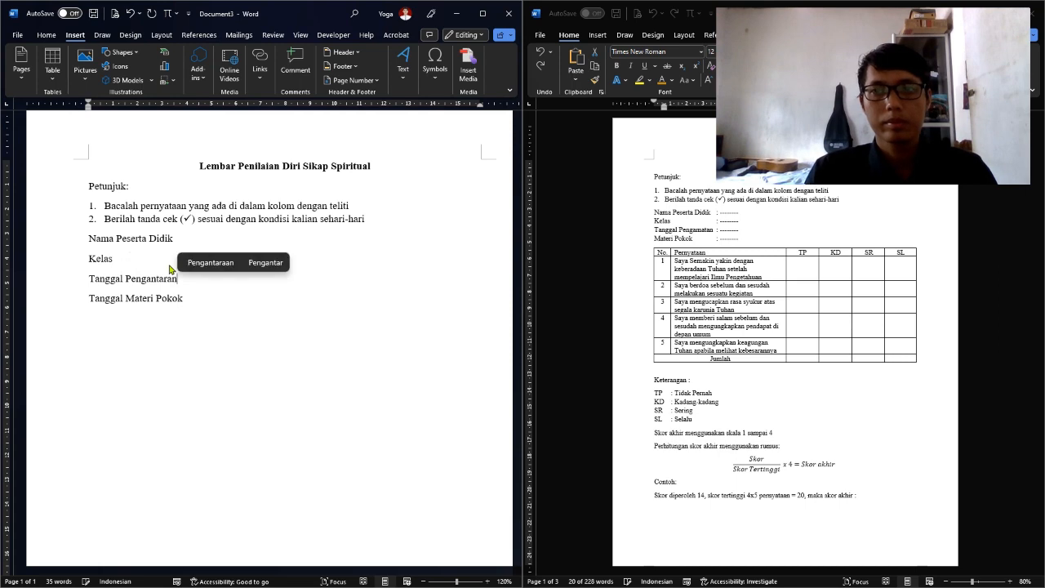
pyautogui.click(124, 300)
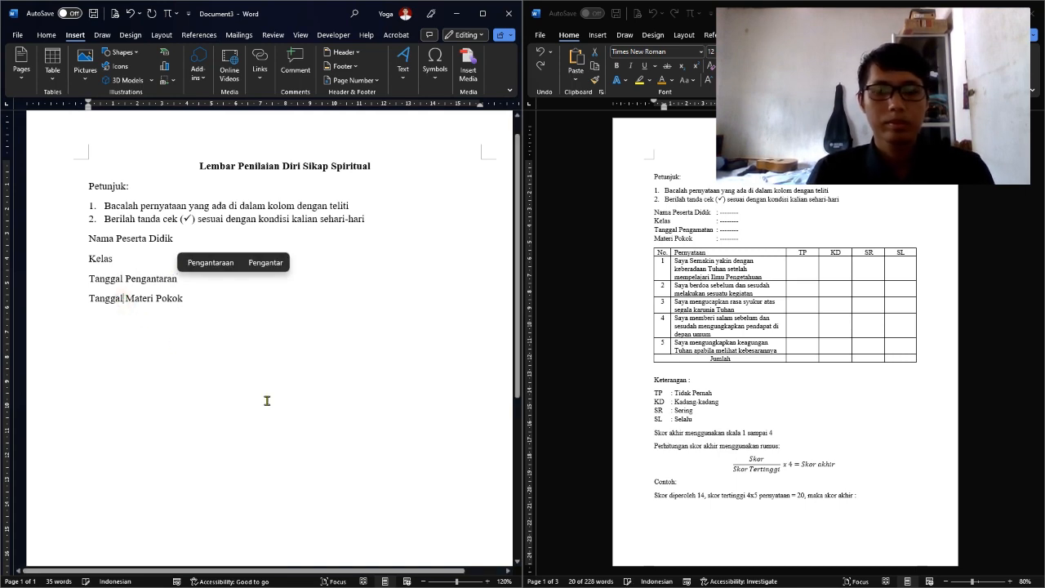
pyautogui.press('BackSpace')
pyautogui.press('BackSpace')
pyautogui.press('BackSpace')
pyautogui.press('BackSpace')
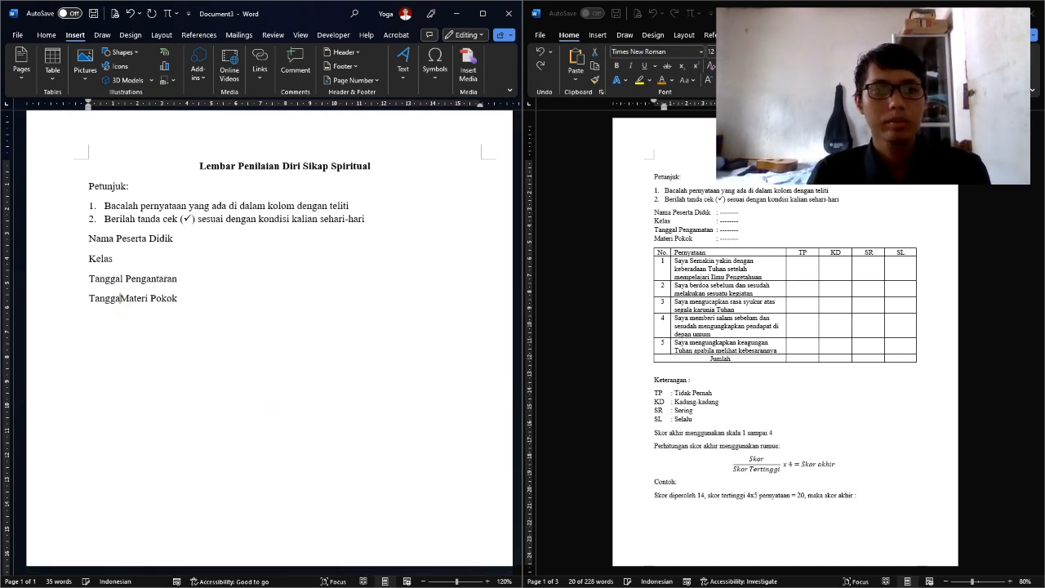
pyautogui.press('BackSpace')
pyautogui.press('BackSpace')
pyautogui.press('BackSpace')
pyautogui.press('BackSpace')
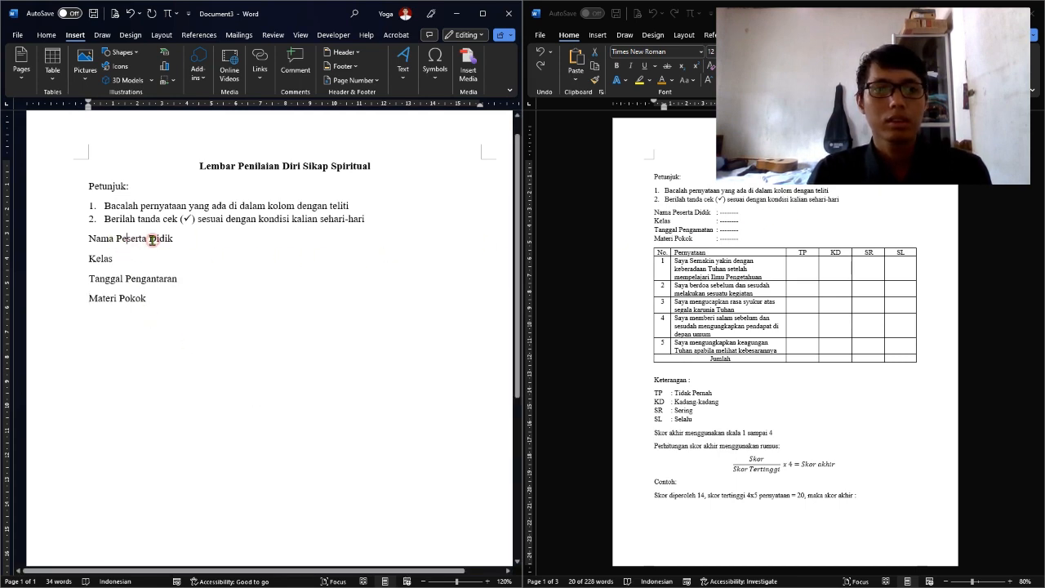
# Select the identity label lines and set a tab stop on the ruler
pyautogui.moveTo(150, 238); pyautogui.dragTo(178, 276)
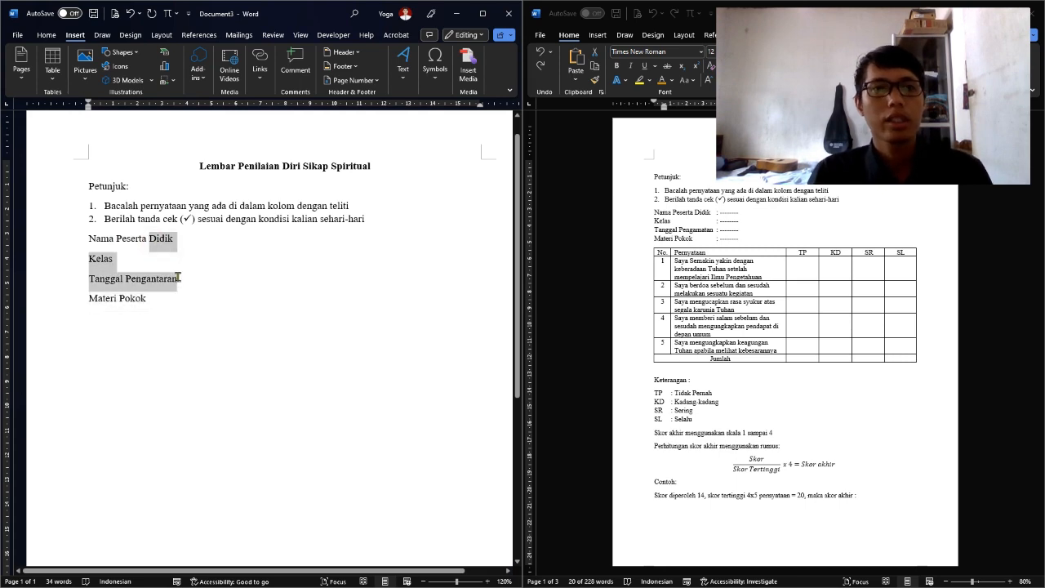
pyautogui.click(57, 39)
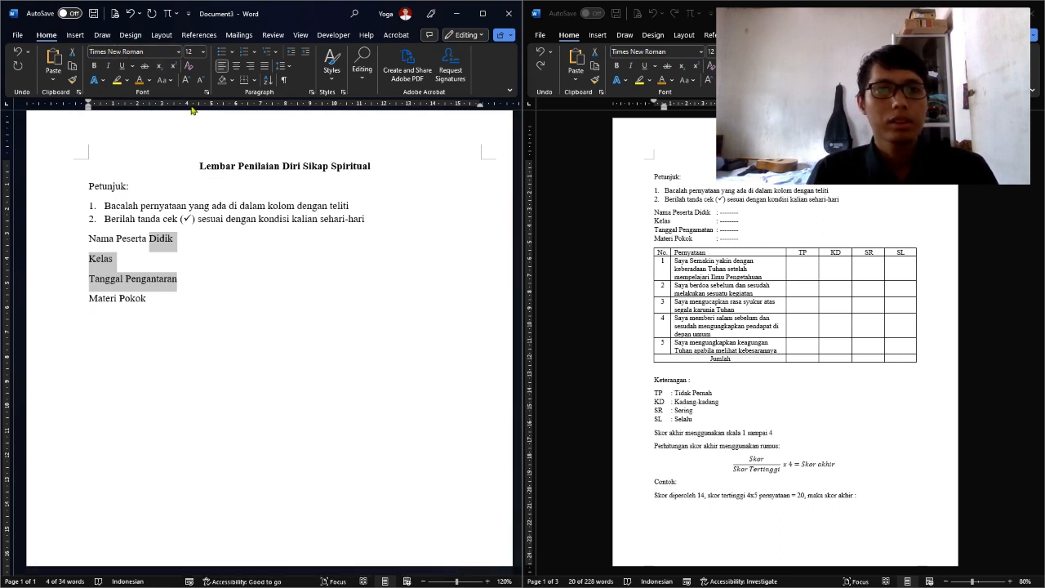
pyautogui.moveTo(192, 111); pyautogui.dragTo(183, 111)
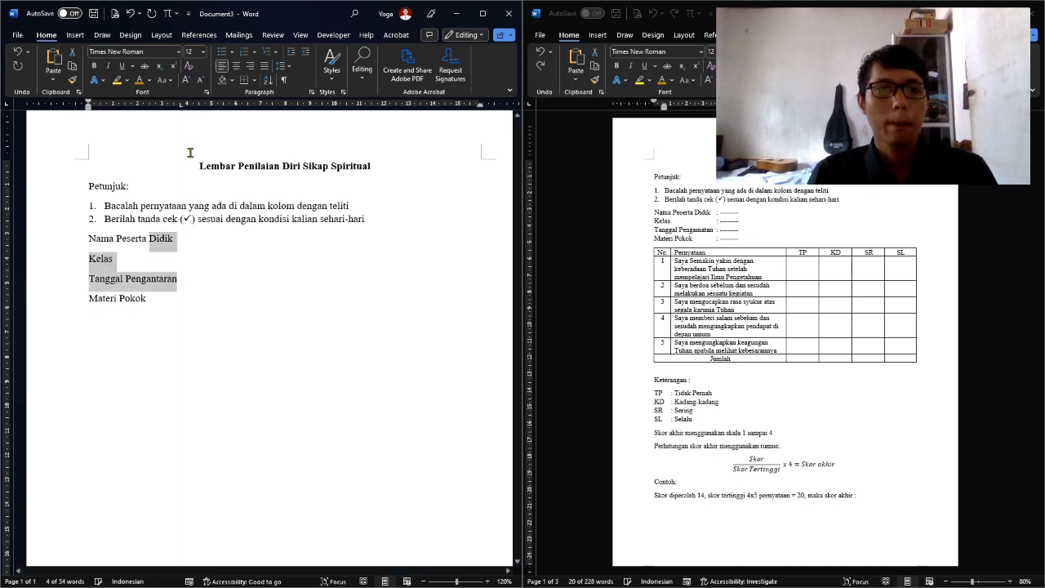
# Add a tab-aligned ': -------' blank after each of the four identity labels
pyautogui.click(185, 239)
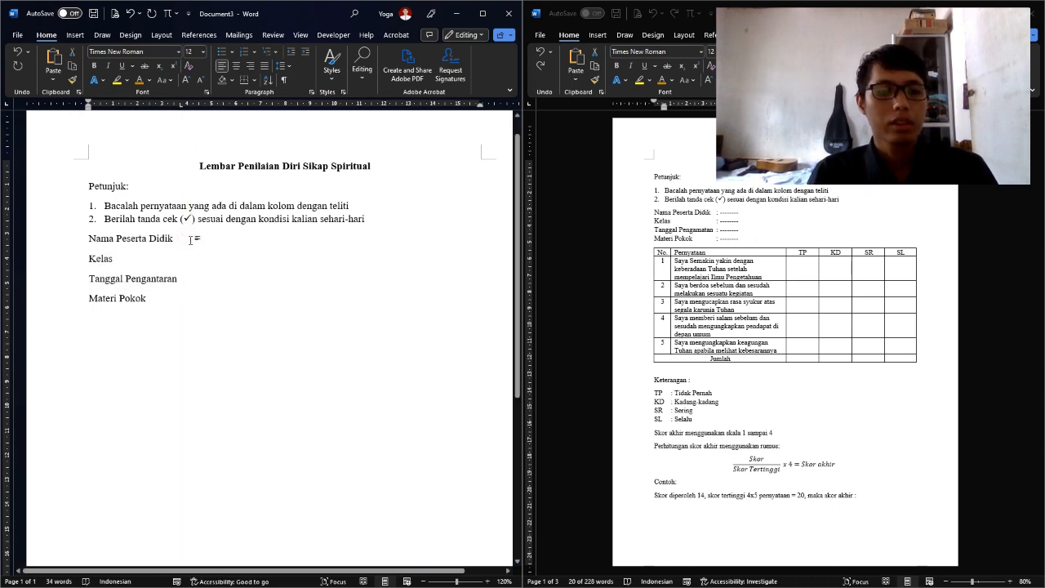
pyautogui.write(':')
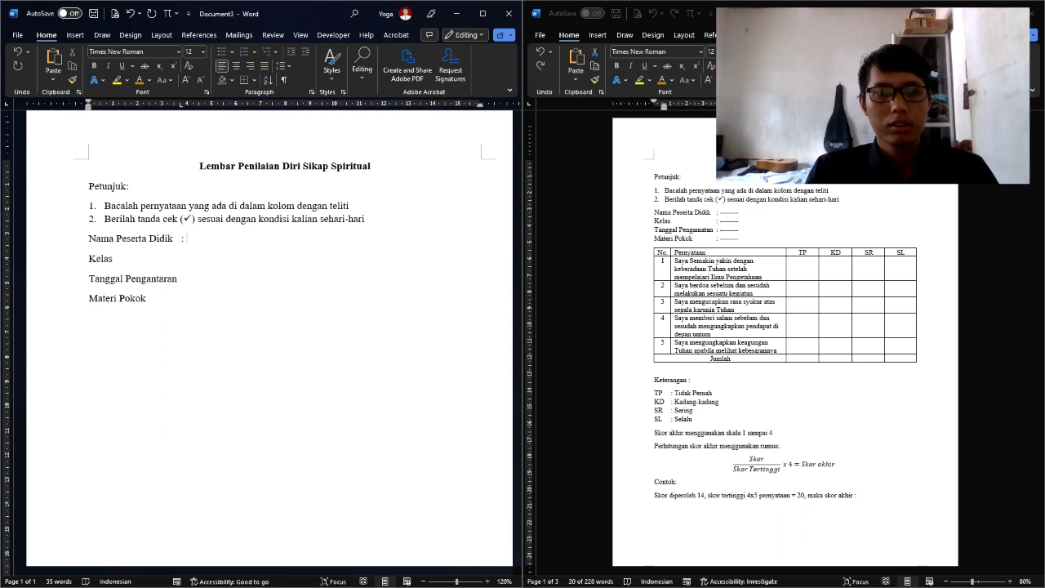
pyautogui.write(' -------')
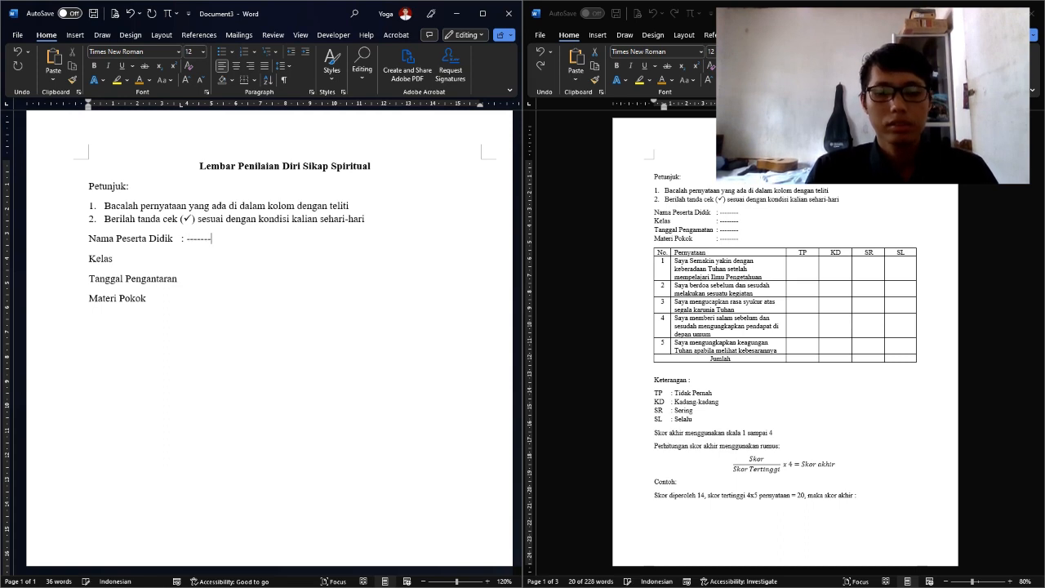
pyautogui.press('Tab')
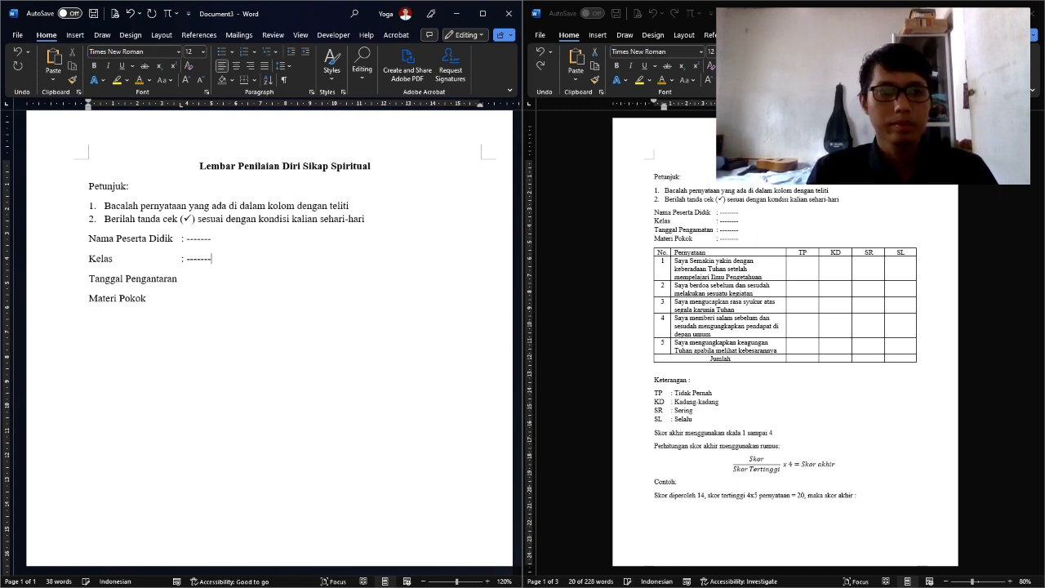
pyautogui.press('Tab')
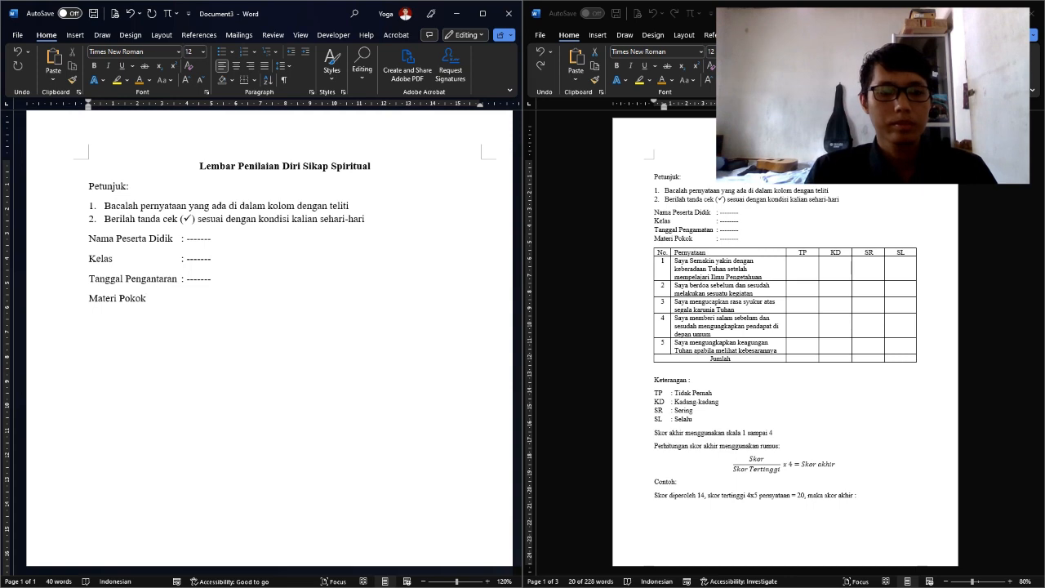
pyautogui.press('Tab')
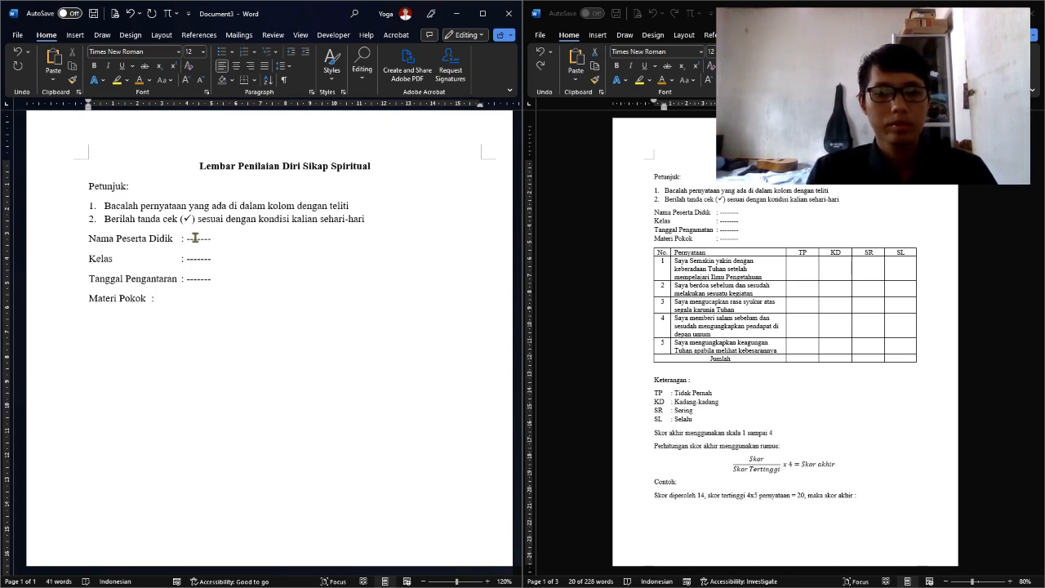
pyautogui.press('Tab')
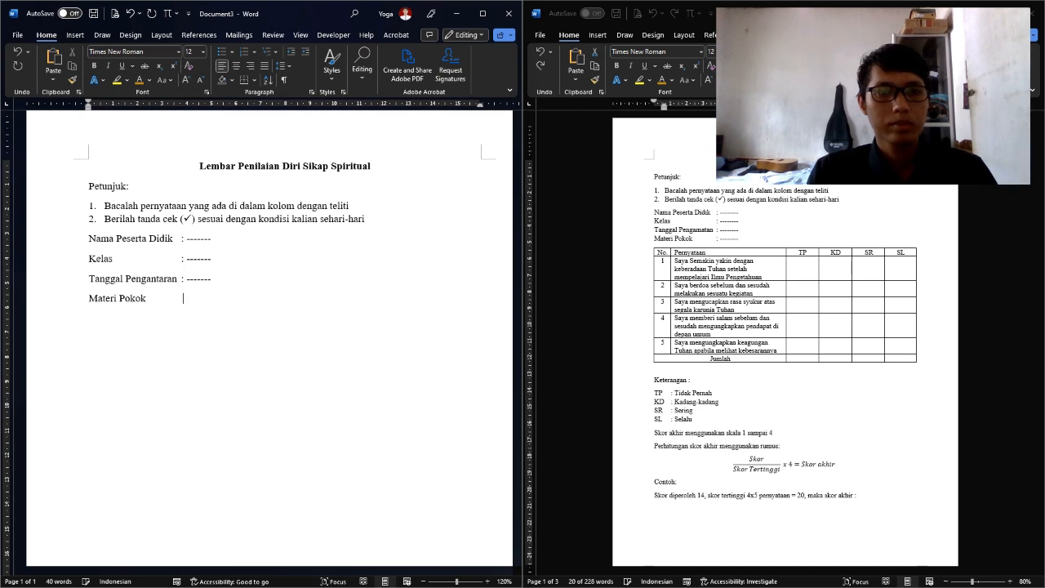
pyautogui.write(':')
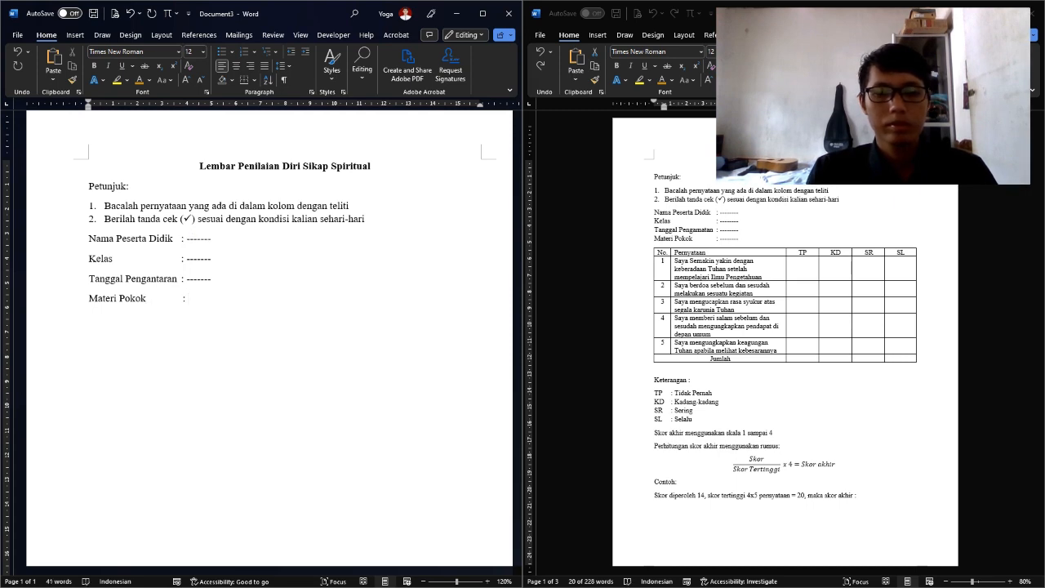
pyautogui.write(' -------')
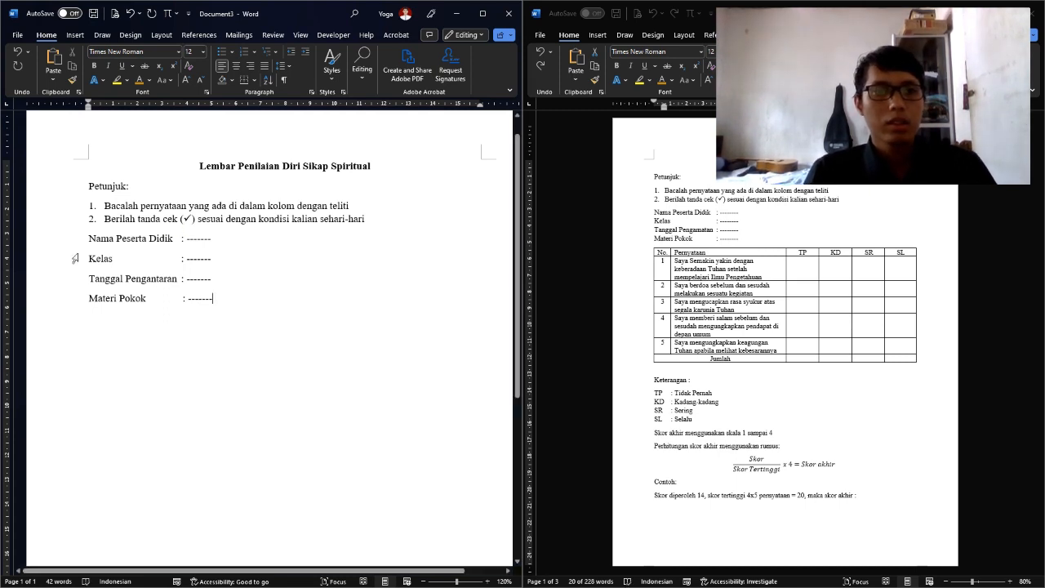
pyautogui.click(128, 262)
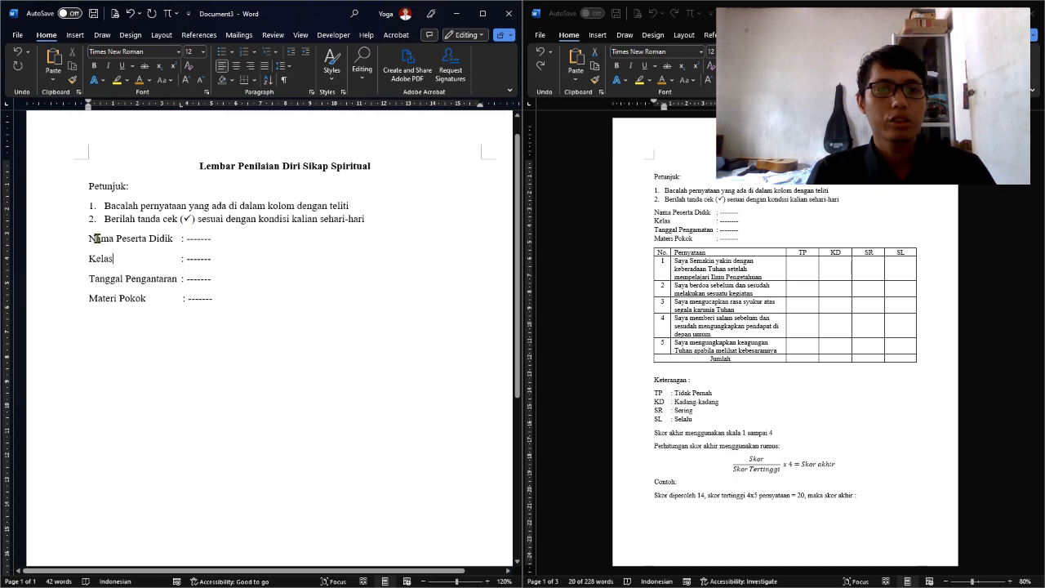
pyautogui.moveTo(96, 238); pyautogui.dragTo(147, 290)
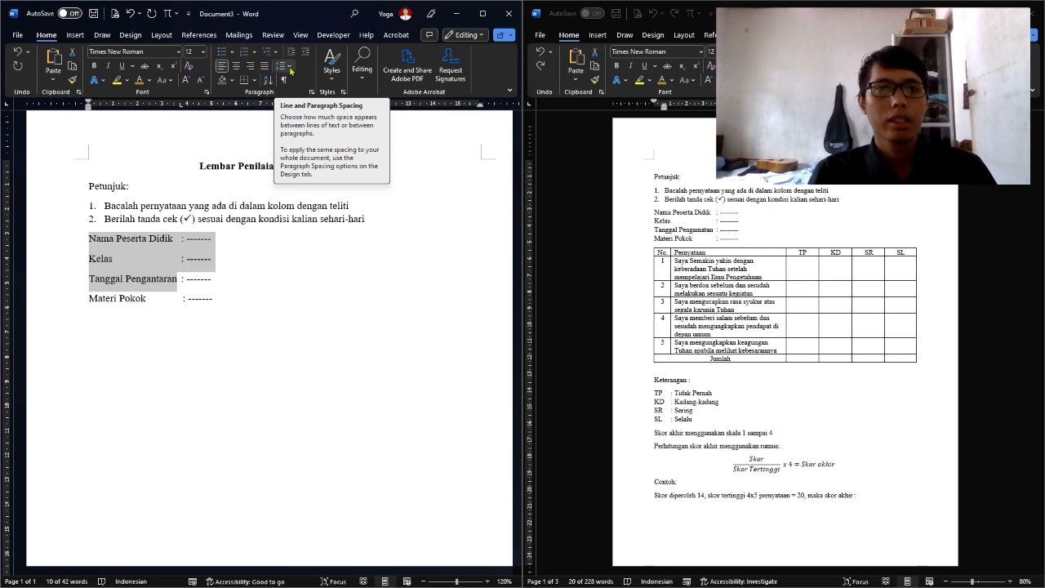
# Remove the space after each identity line and set line spacing to 1.15
pyautogui.click(288, 66)
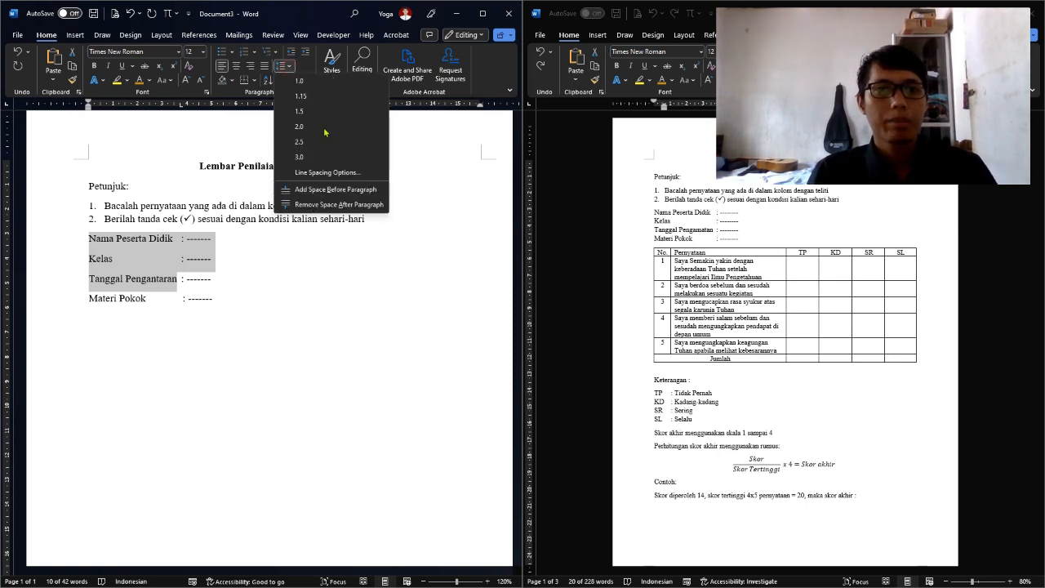
pyautogui.click(328, 205)
pyautogui.click(286, 67)
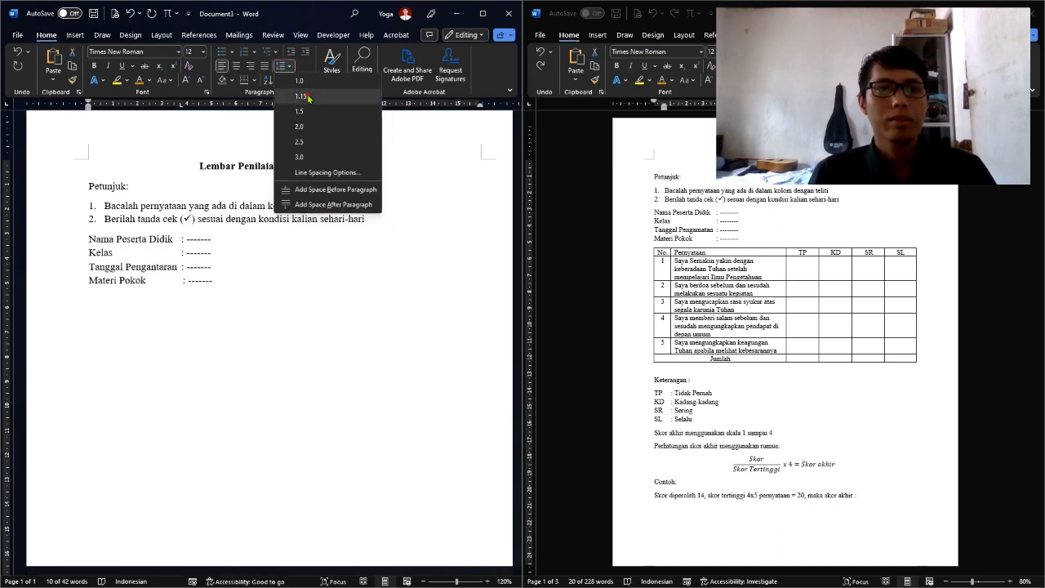
pyautogui.click(302, 97)
pyautogui.click(258, 283)
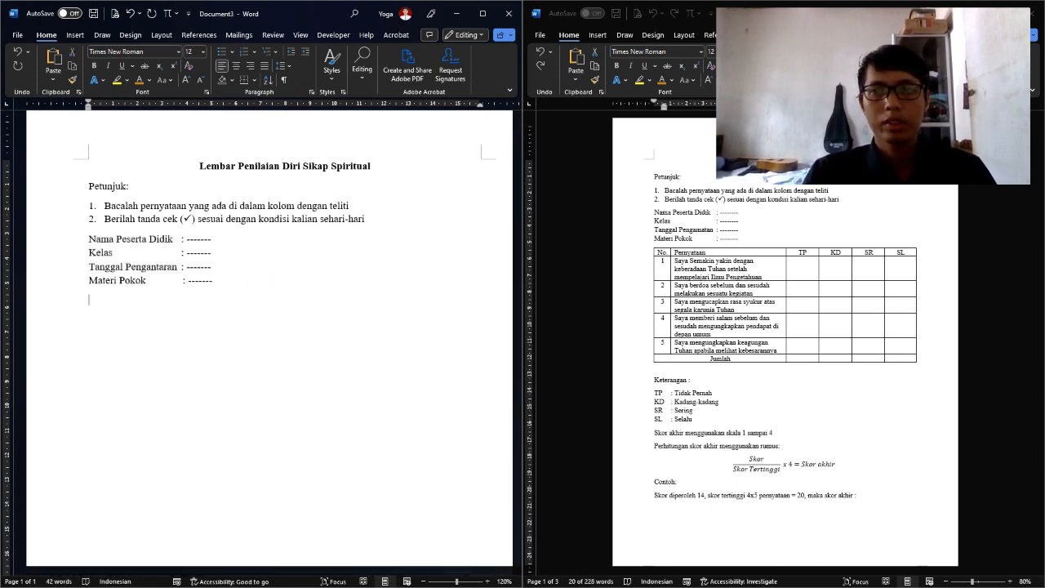
# Add an empty line below the identity fields
pyautogui.click(721, 276)
pyautogui.click(690, 268)
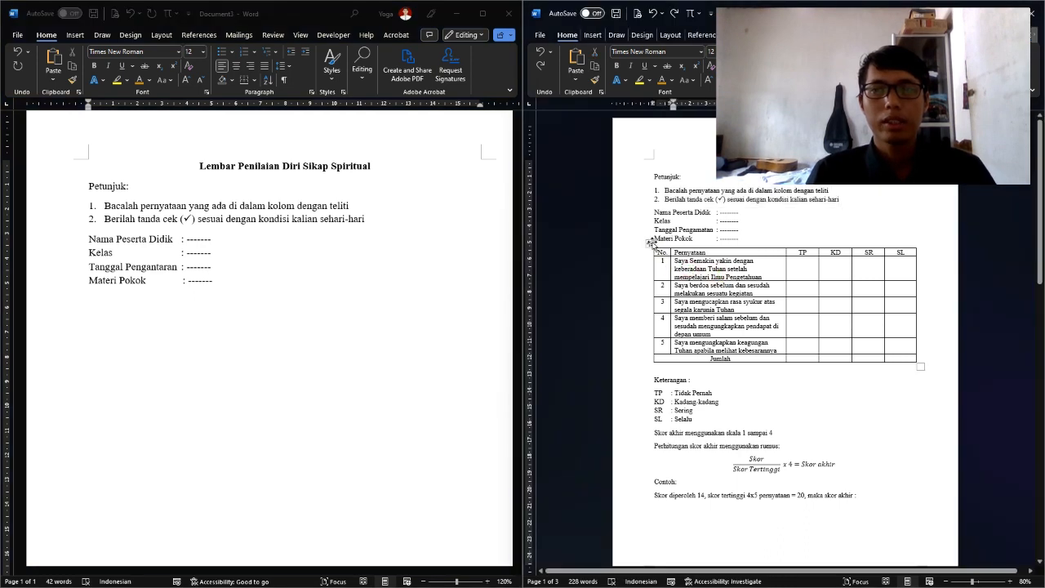
pyautogui.click(115, 304)
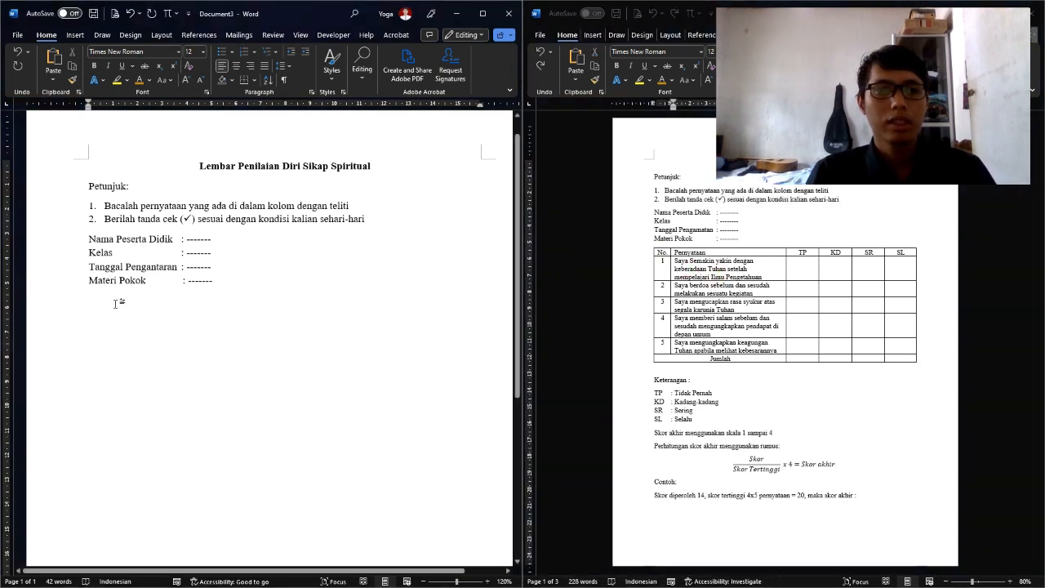
pyautogui.press('Return')
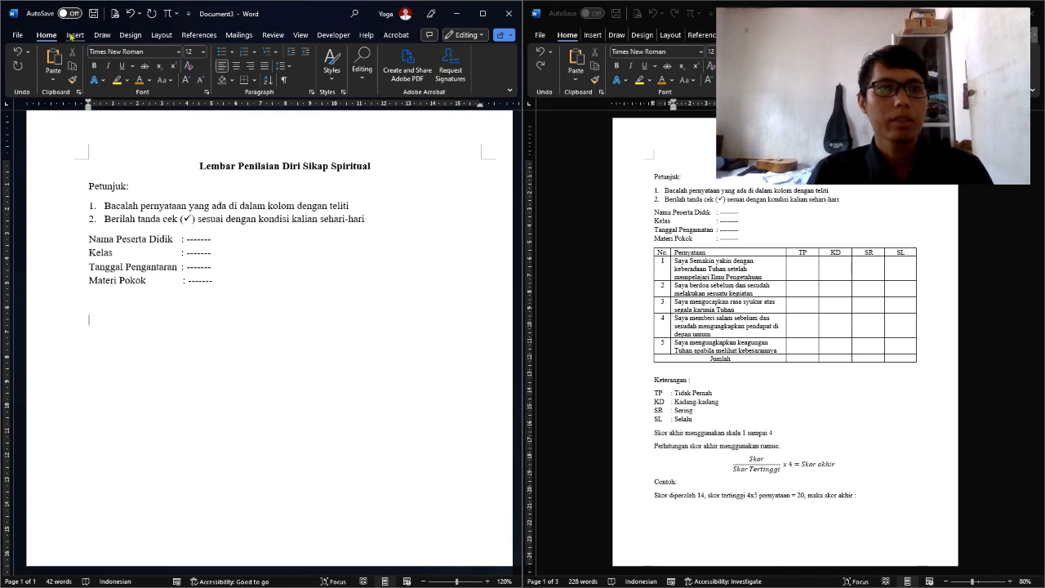
pyautogui.click(73, 35)
# Insert a 6×7 table and enter No. and the numbers 1–5 down its first column
pyautogui.click(56, 74)
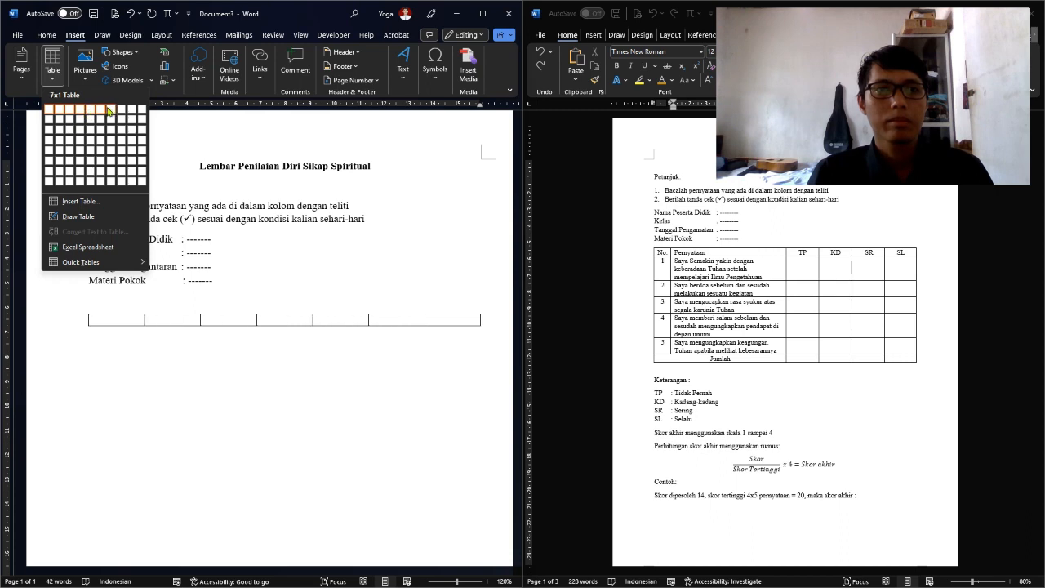
pyautogui.click(103, 173)
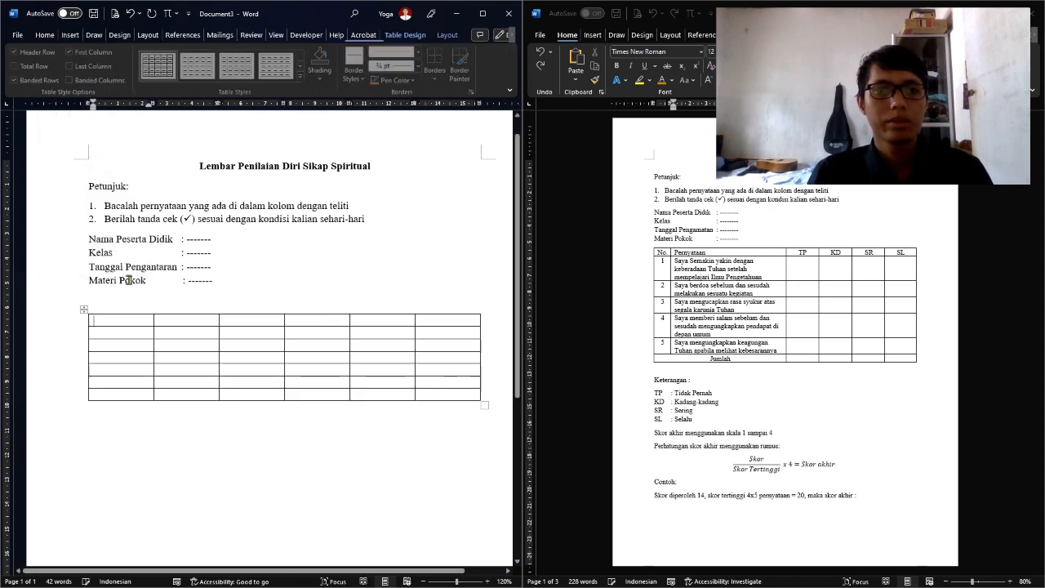
pyautogui.write('No.')
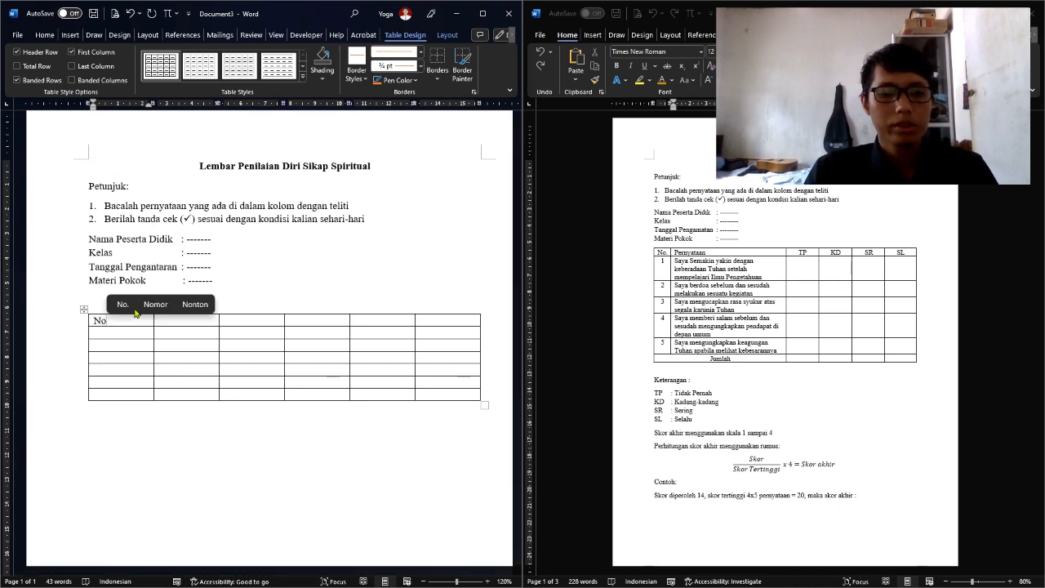
pyautogui.press('Down')
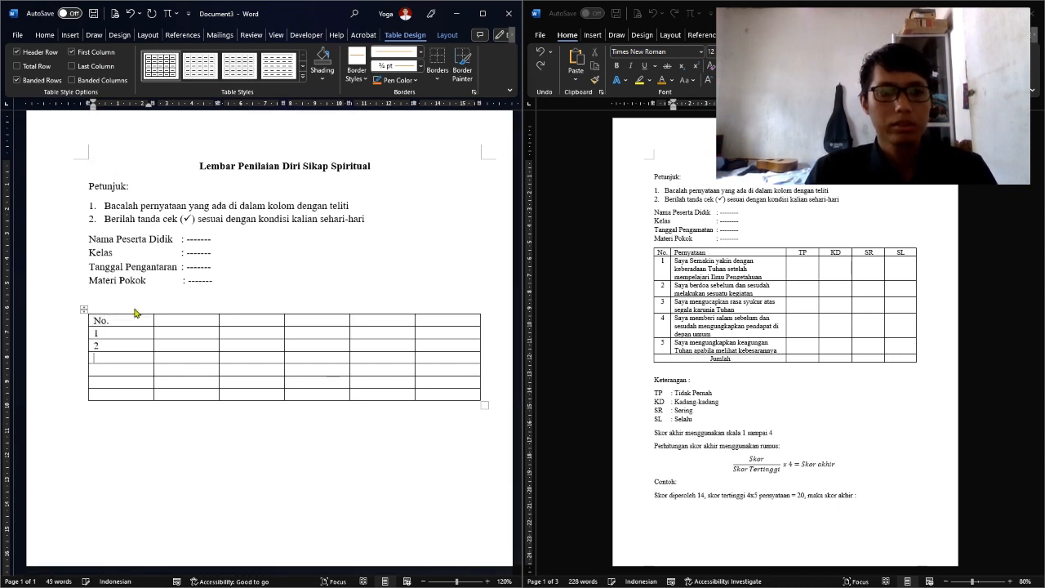
pyautogui.press('Down')
pyautogui.write('5')
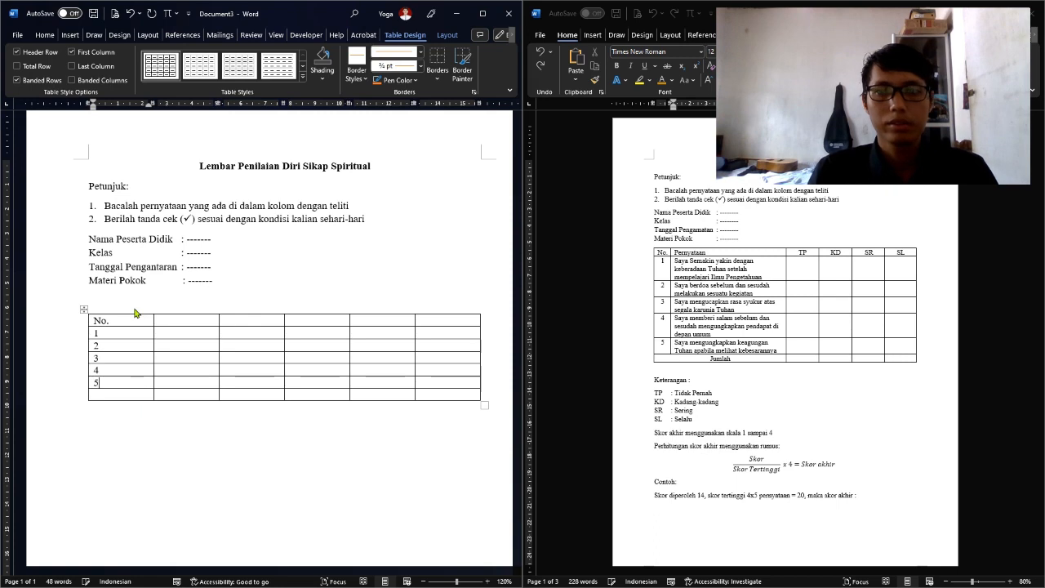
pyautogui.moveTo(116, 335); pyautogui.dragTo(139, 386)
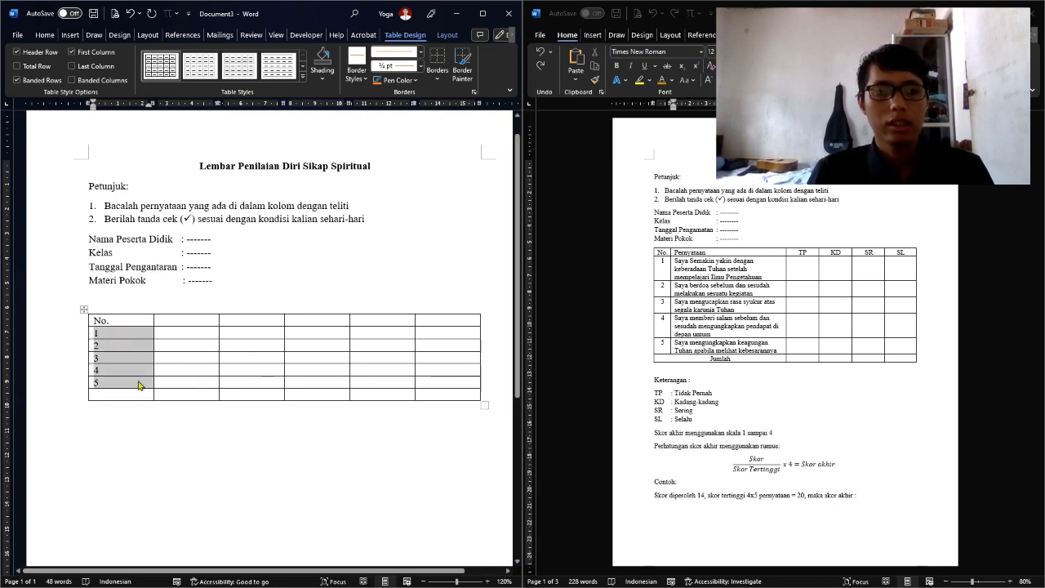
pyautogui.click(119, 321)
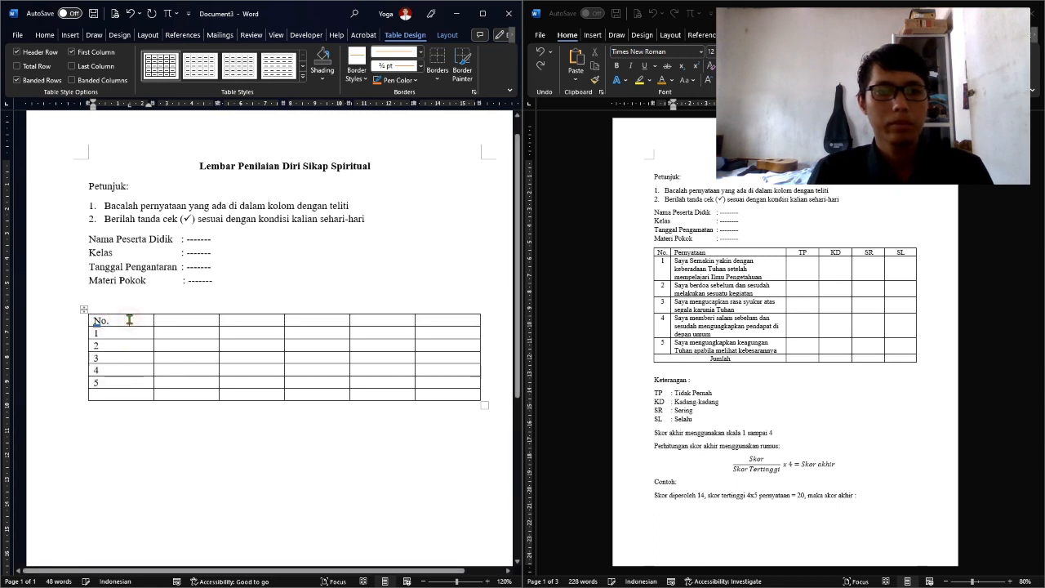
# Centre the first column and fill the header cells with Pernyataan, TP, KD, SR and SL
pyautogui.moveTo(128, 320); pyautogui.dragTo(128, 381)
pyautogui.hotkey('ctrl', 'e')
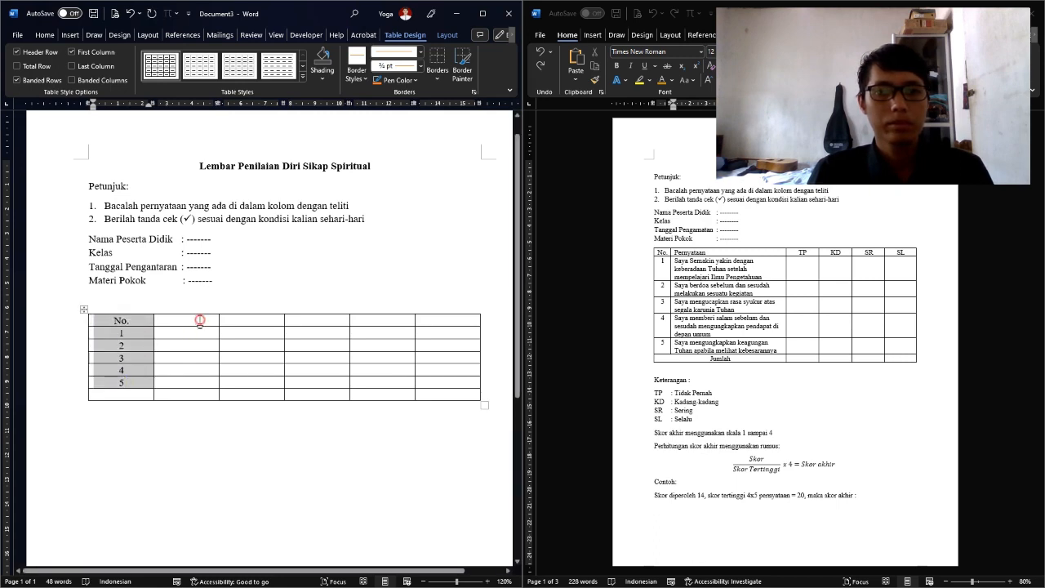
pyautogui.click(199, 321)
pyautogui.write('P')
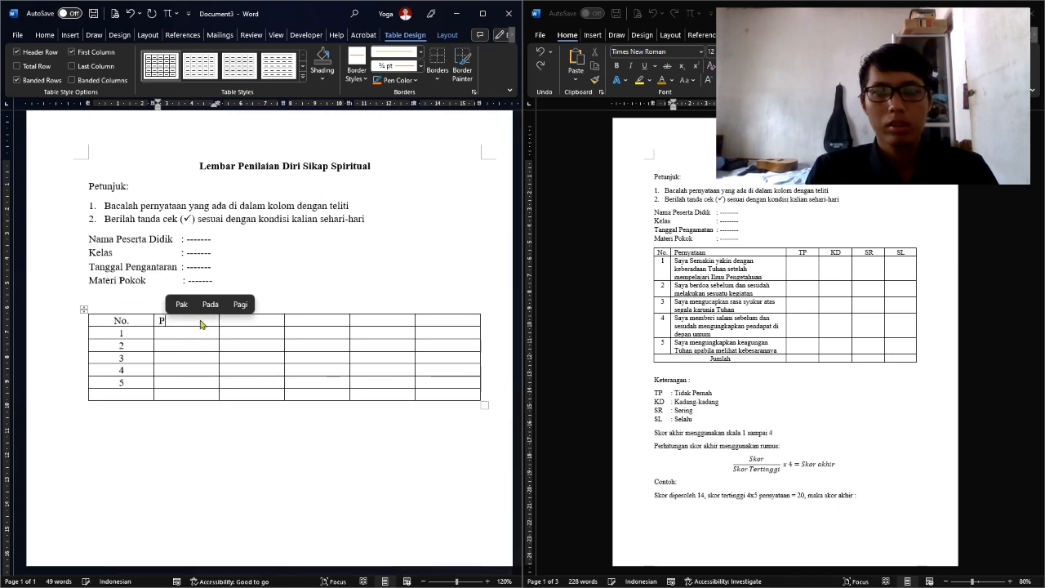
pyautogui.write('ernyataan')
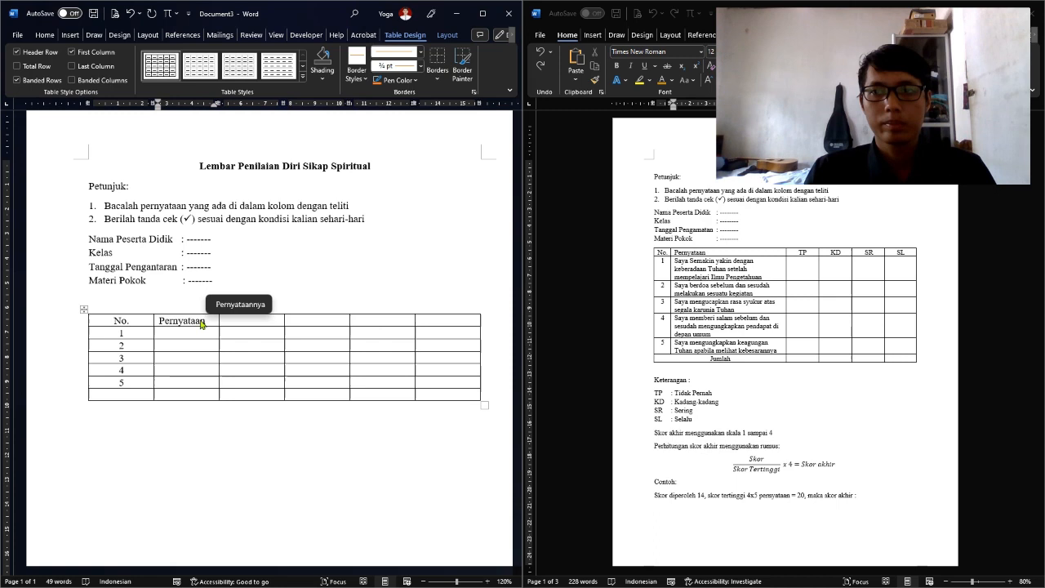
pyautogui.press('Tab')
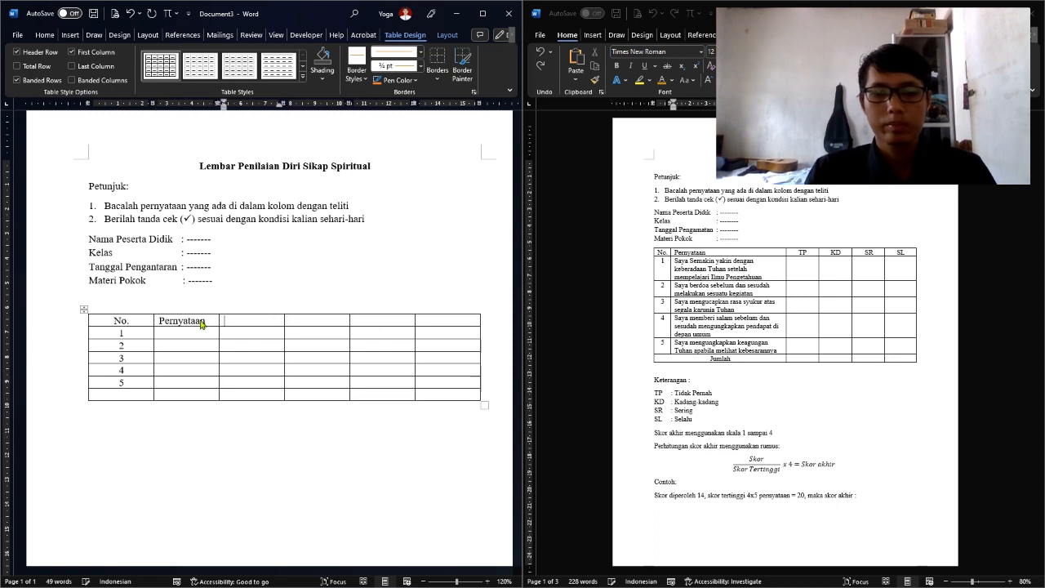
pyautogui.write('TP')
pyautogui.press('Tab')
pyautogui.write('K')
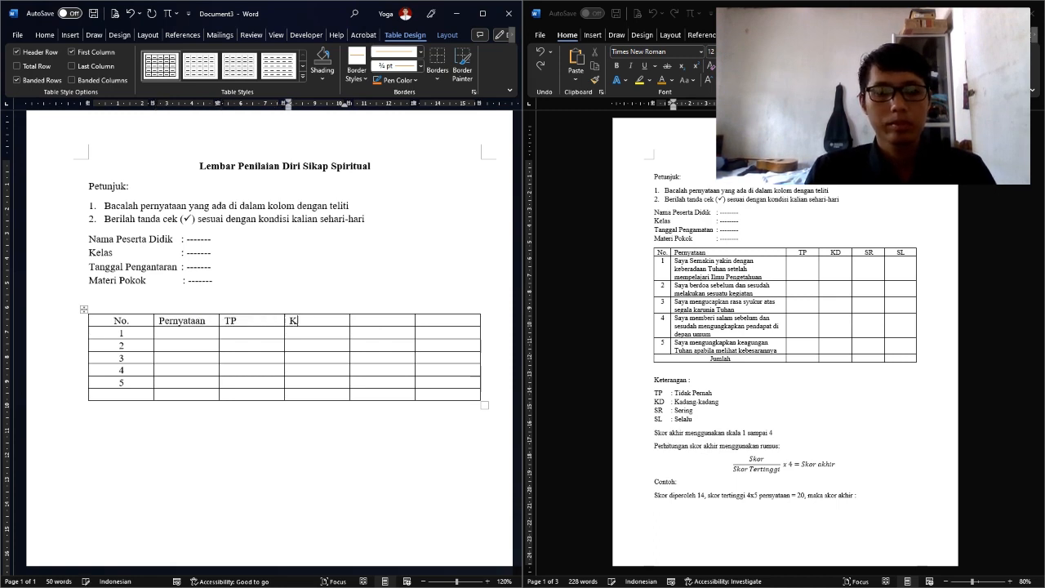
pyautogui.write('D')
pyautogui.press('Tab')
pyautogui.write('SR')
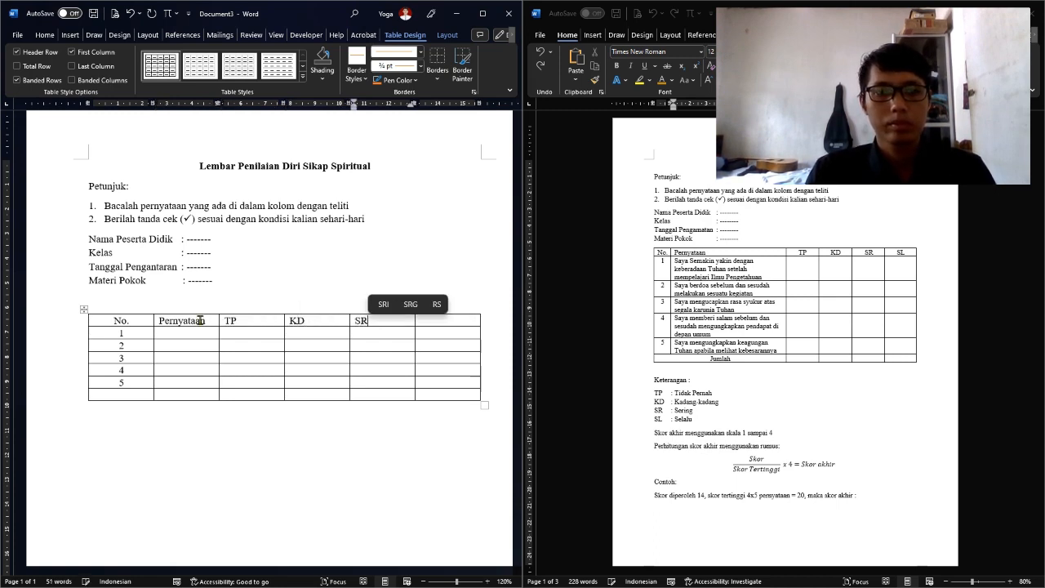
pyautogui.write('SL')
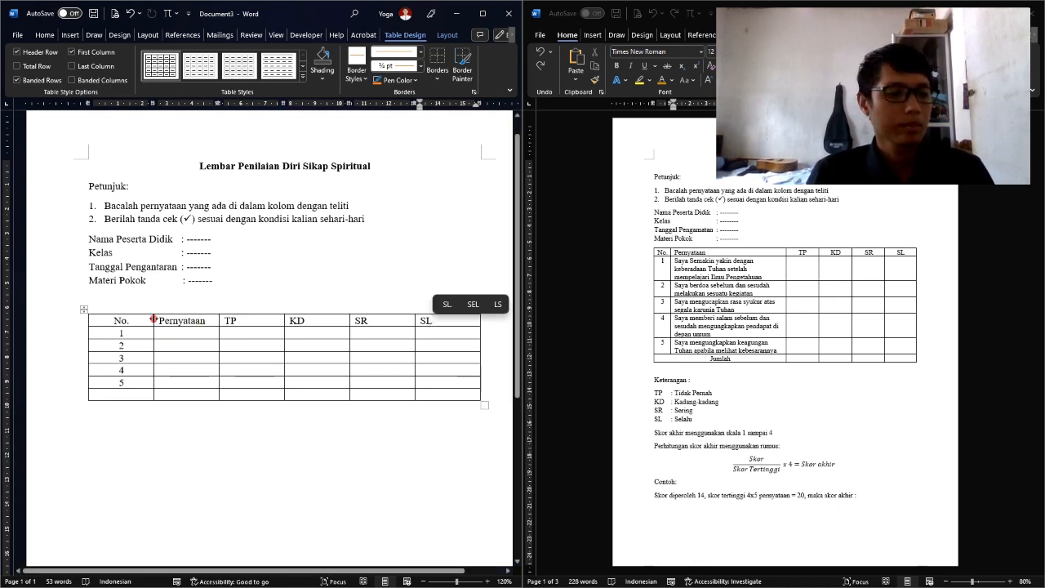
# Narrow the No. column and shift the SR/SL boundary to make SL compact
pyautogui.moveTo(153, 319); pyautogui.dragTo(109, 334)
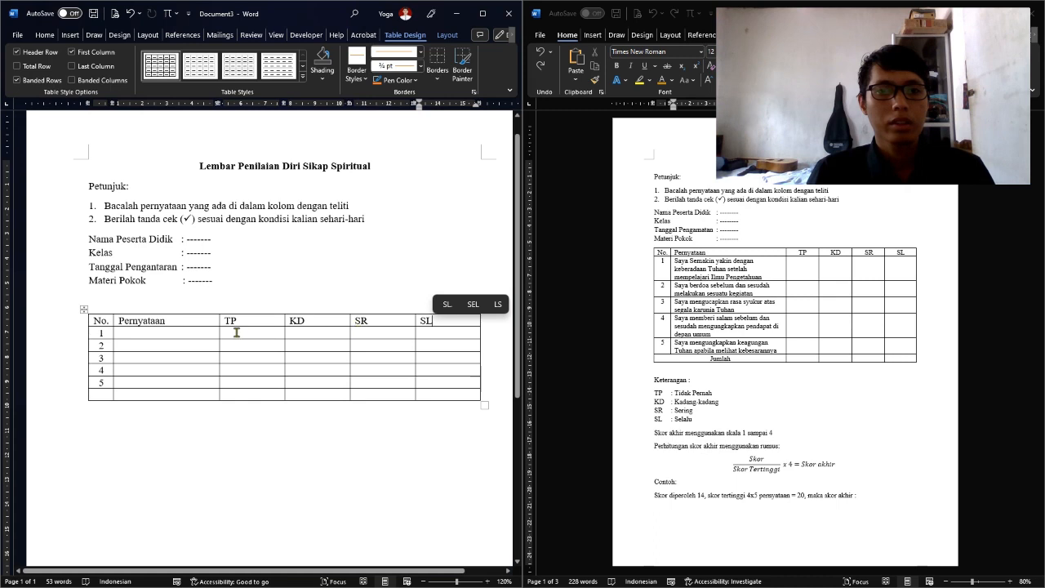
pyautogui.click(161, 320)
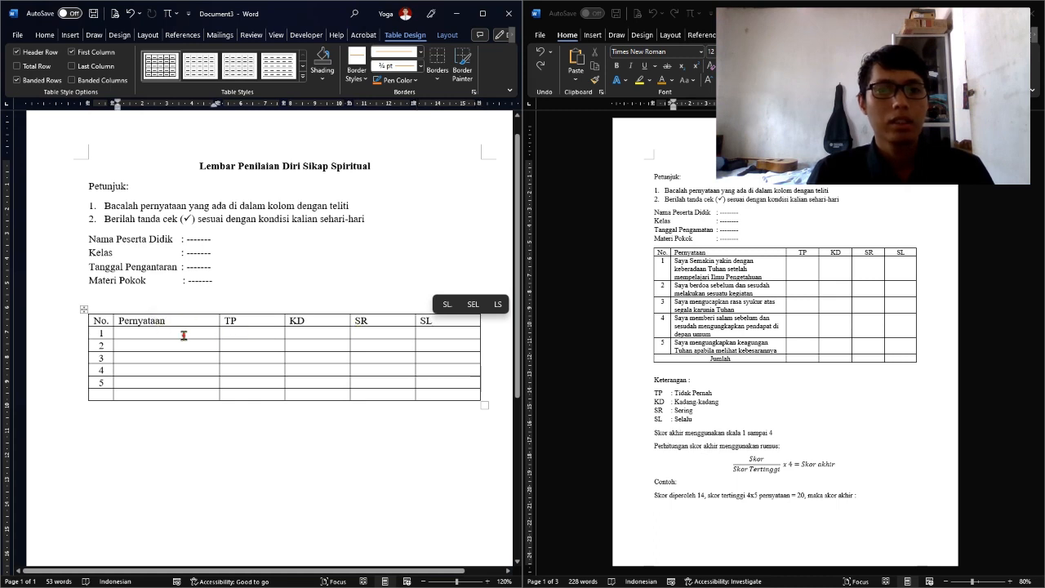
pyautogui.click(183, 330)
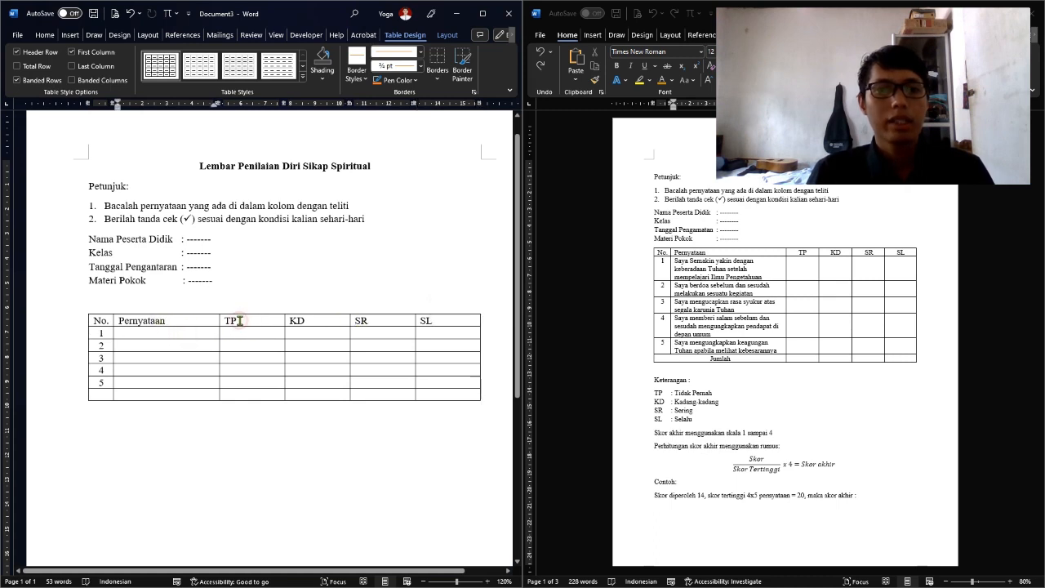
pyautogui.moveTo(240, 321); pyautogui.dragTo(431, 323)
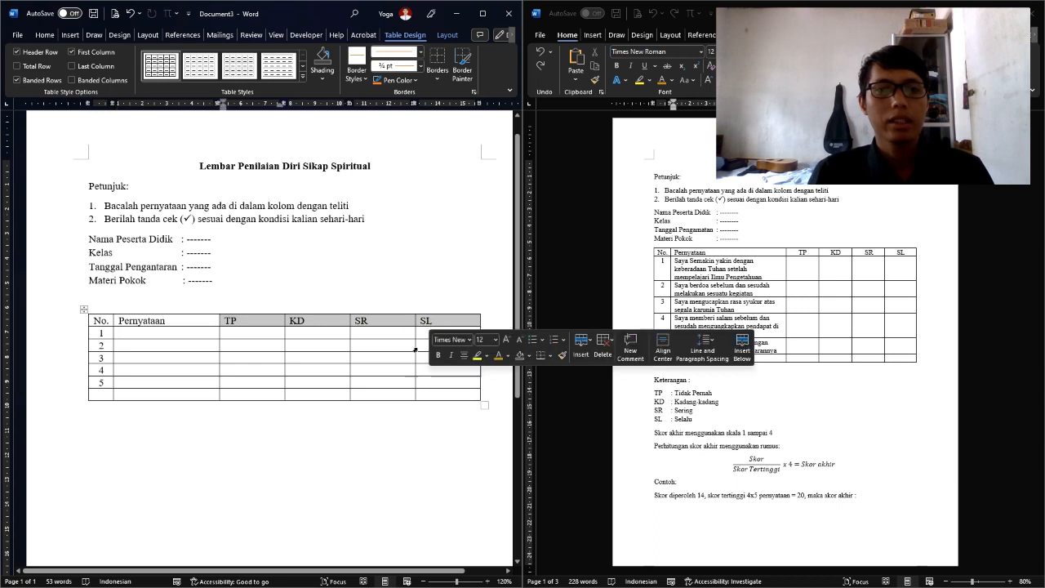
pyautogui.click(447, 35)
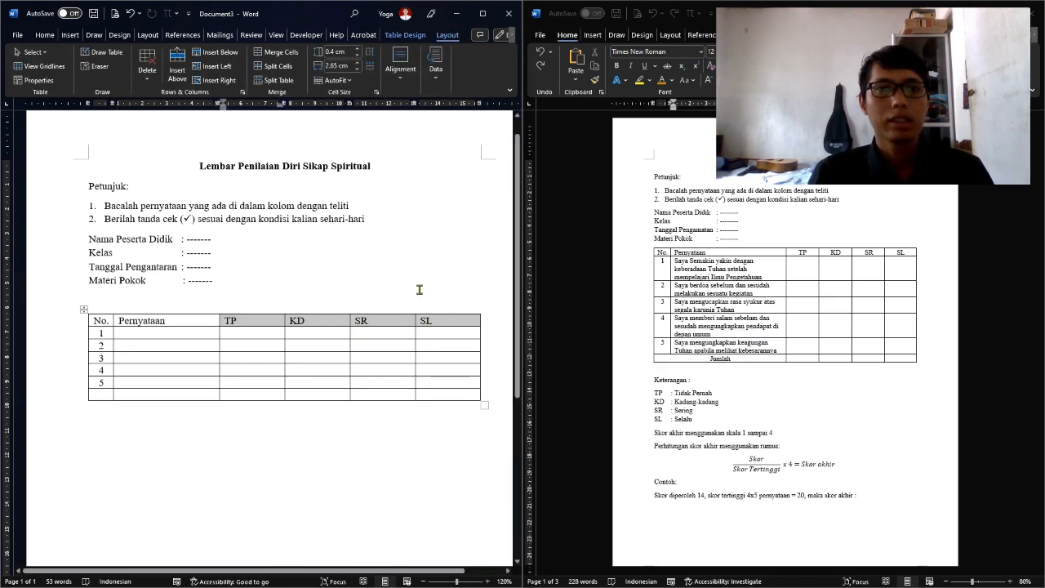
pyautogui.click(445, 331)
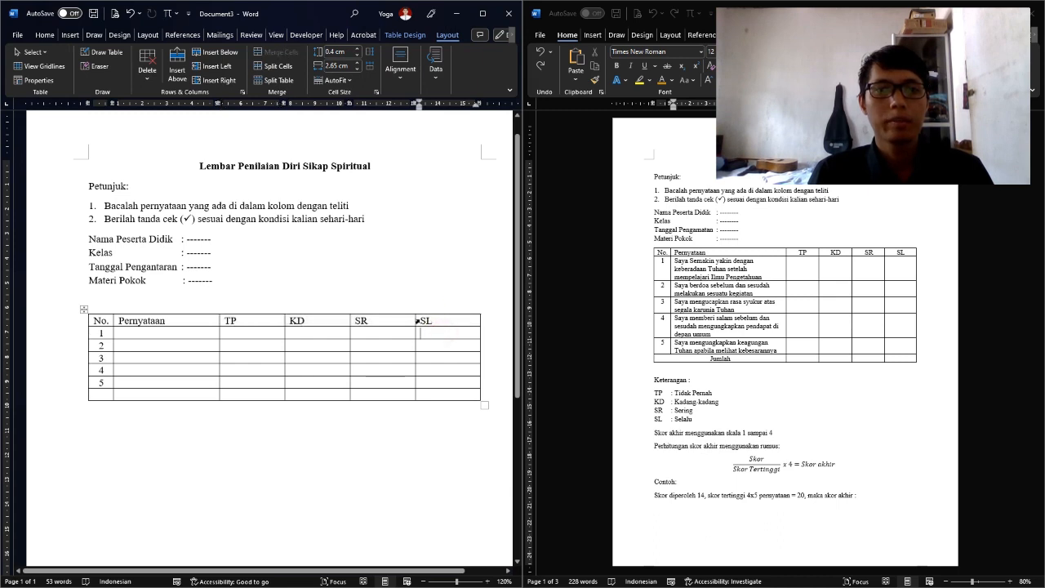
pyautogui.moveTo(414, 317); pyautogui.dragTo(434, 319)
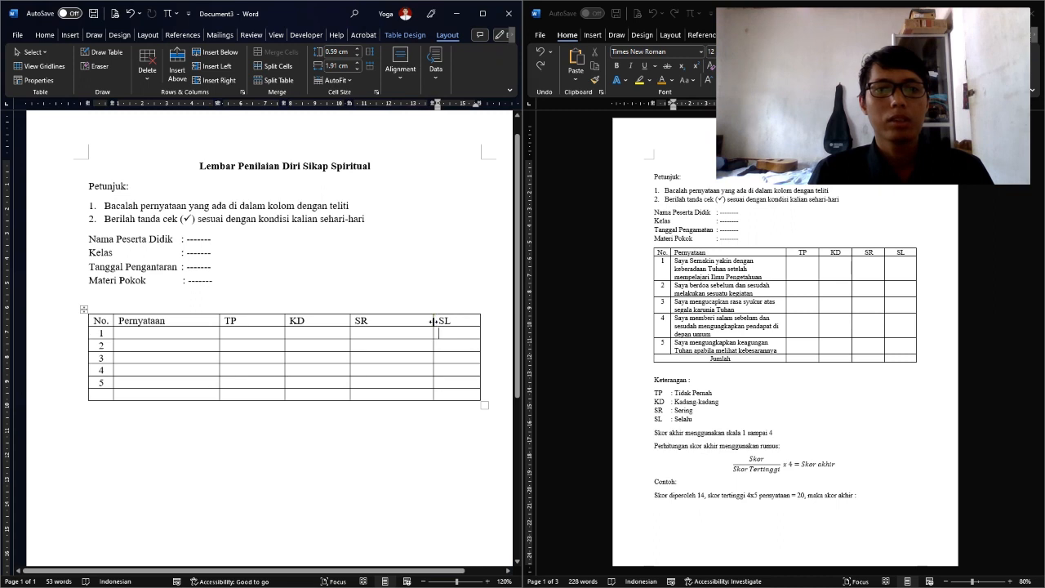
pyautogui.moveTo(433, 321); pyautogui.dragTo(427, 321)
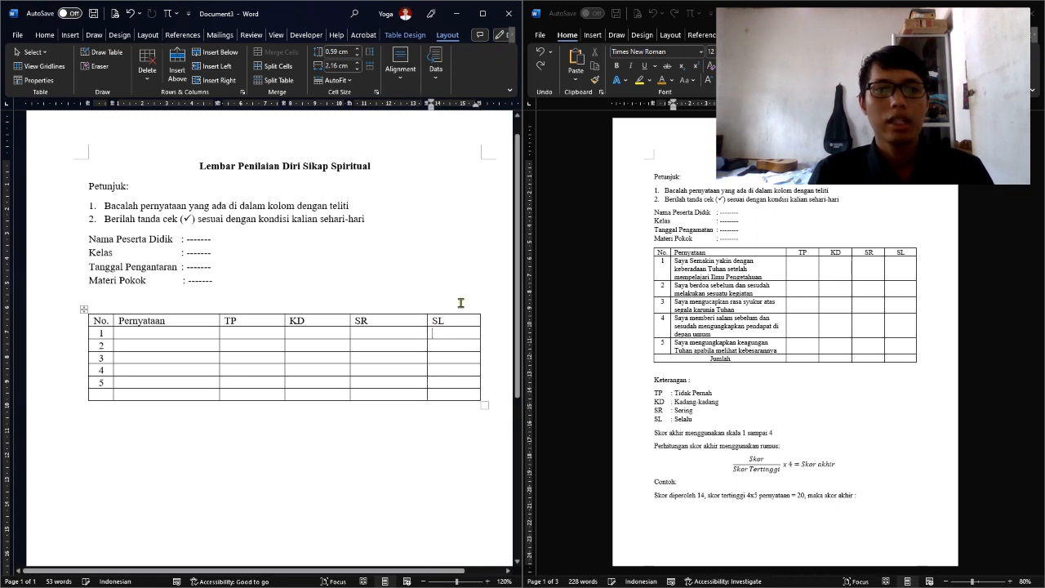
pyautogui.moveTo(236, 319); pyautogui.dragTo(455, 392)
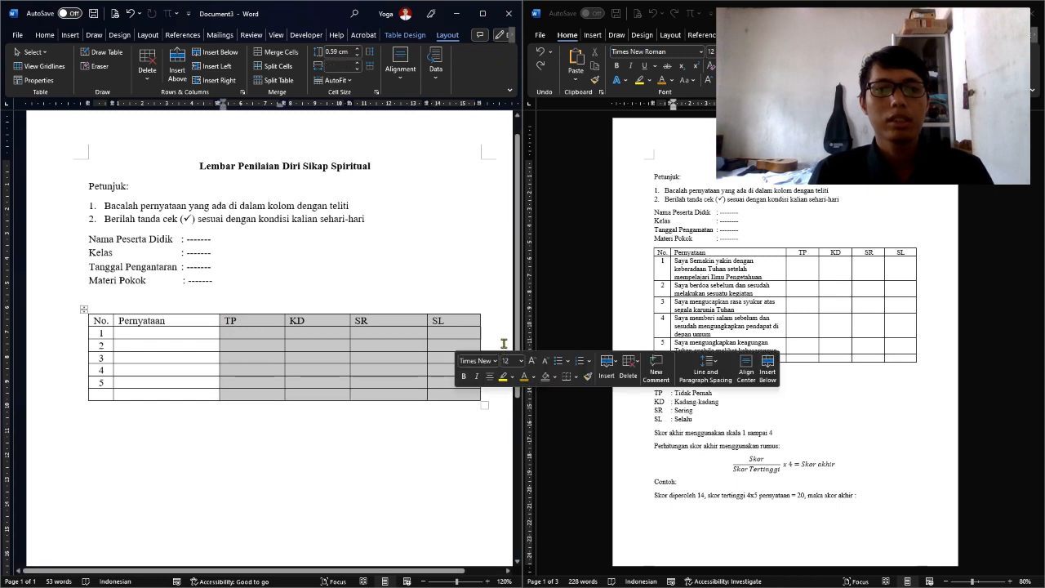
pyautogui.click(417, 341)
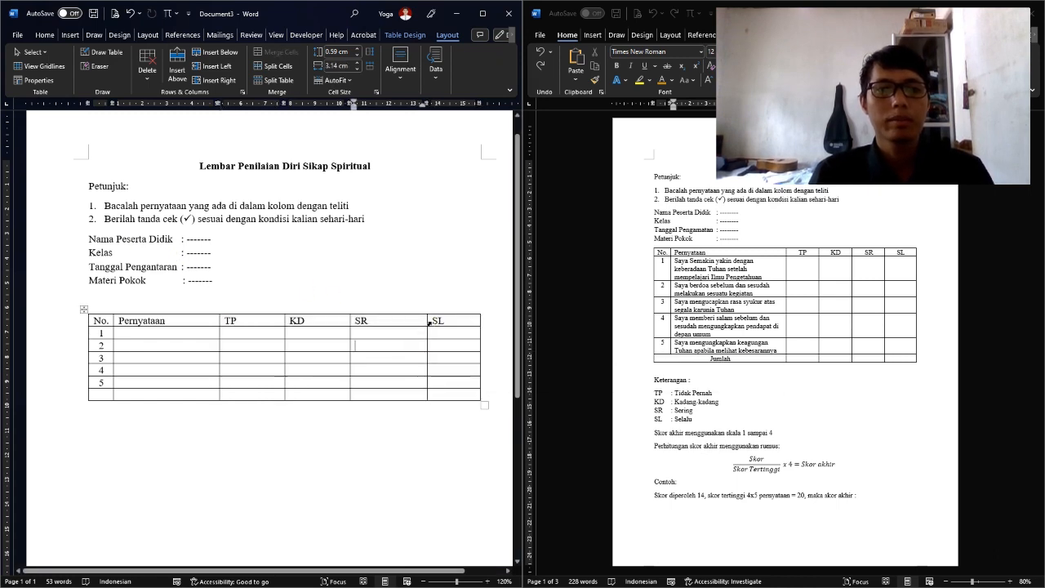
# Adjust the TP, KD and SR column boundaries and widen the Pernyataan column
pyautogui.moveTo(434, 323); pyautogui.dragTo(460, 347)
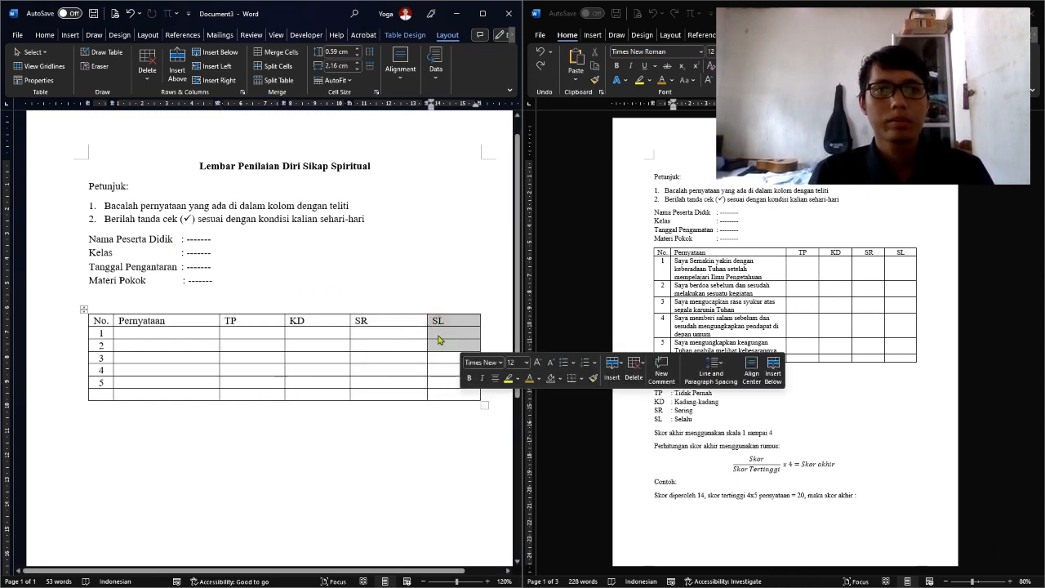
pyautogui.moveTo(350, 323); pyautogui.dragTo(389, 322)
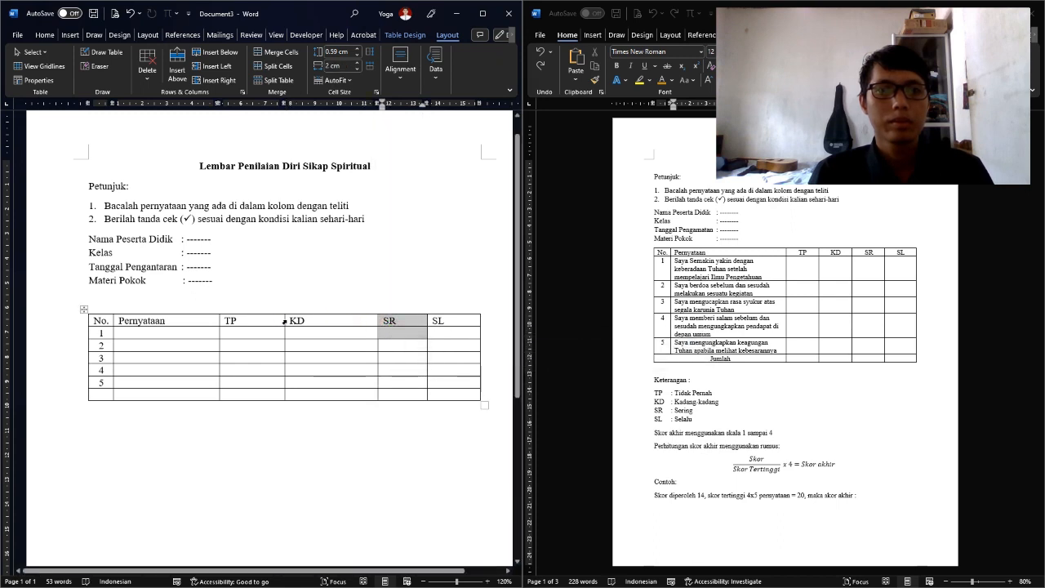
pyautogui.moveTo(285, 321); pyautogui.dragTo(328, 324)
pyautogui.click(335, 329)
pyautogui.hotkey('ctrl', 'z')
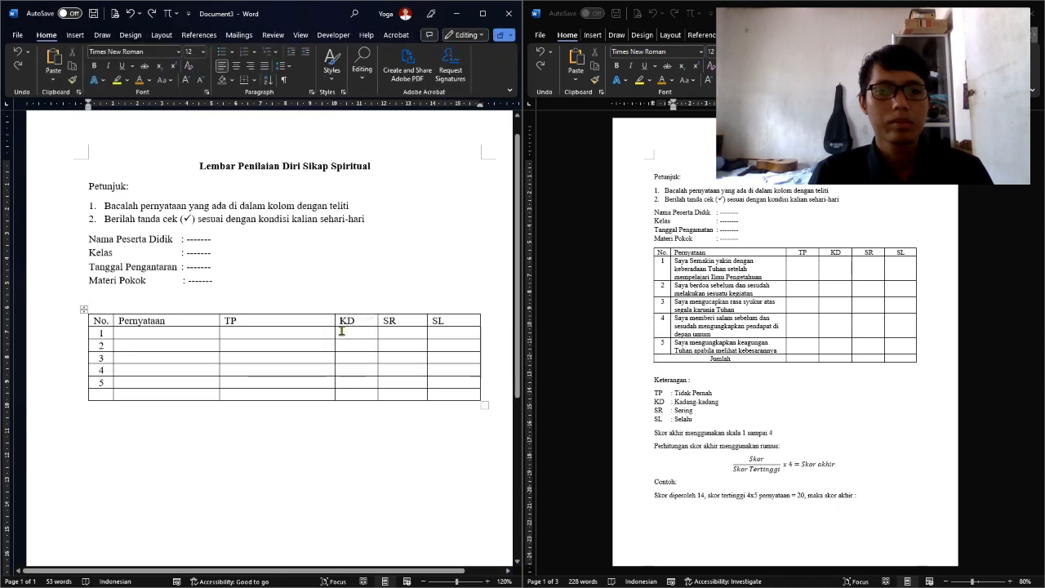
pyautogui.moveTo(334, 333); pyautogui.dragTo(342, 347)
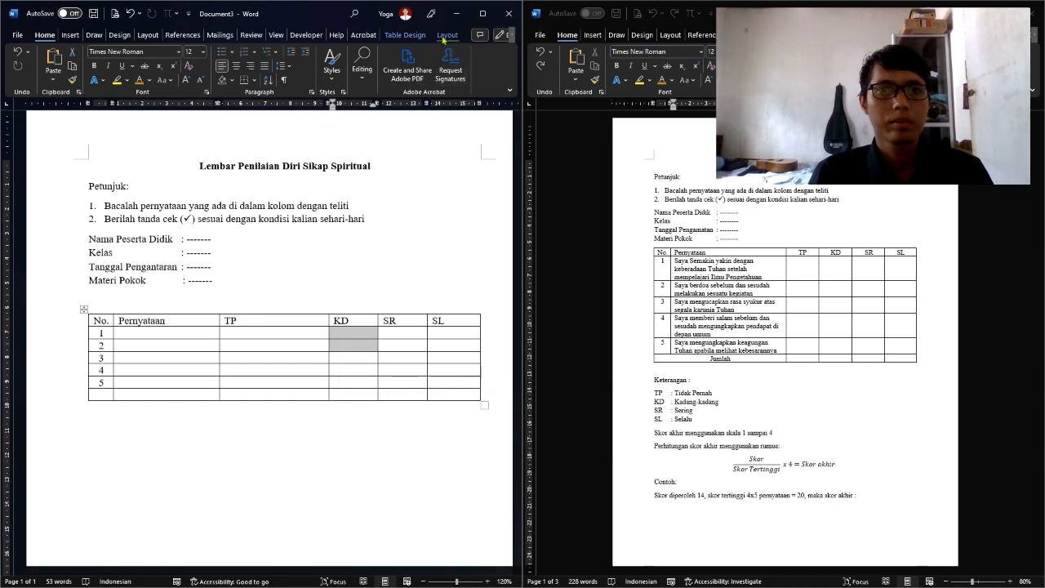
pyautogui.click(448, 34)
pyautogui.moveTo(218, 323); pyautogui.dragTo(280, 323)
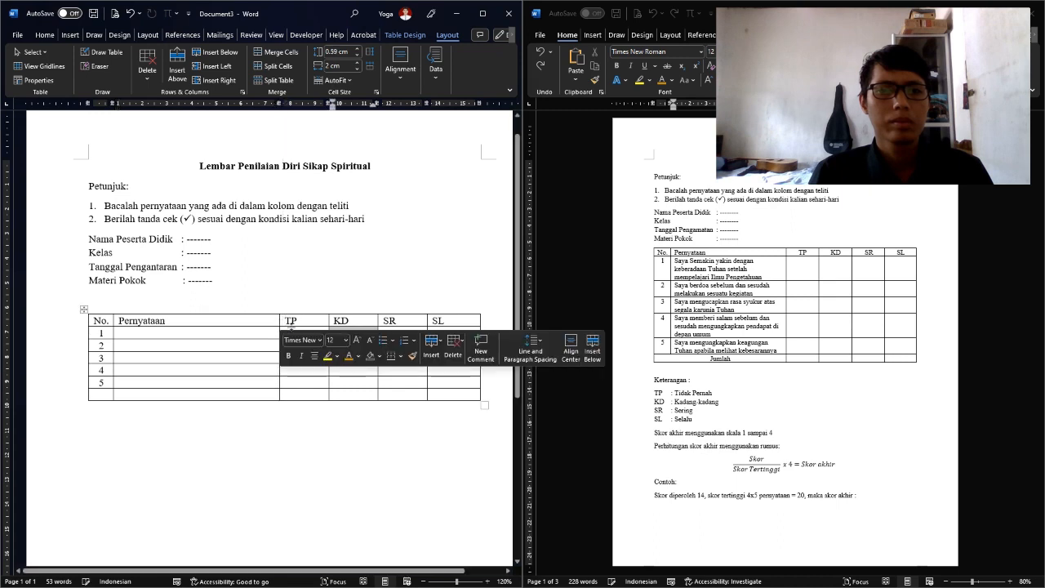
pyautogui.click(291, 320)
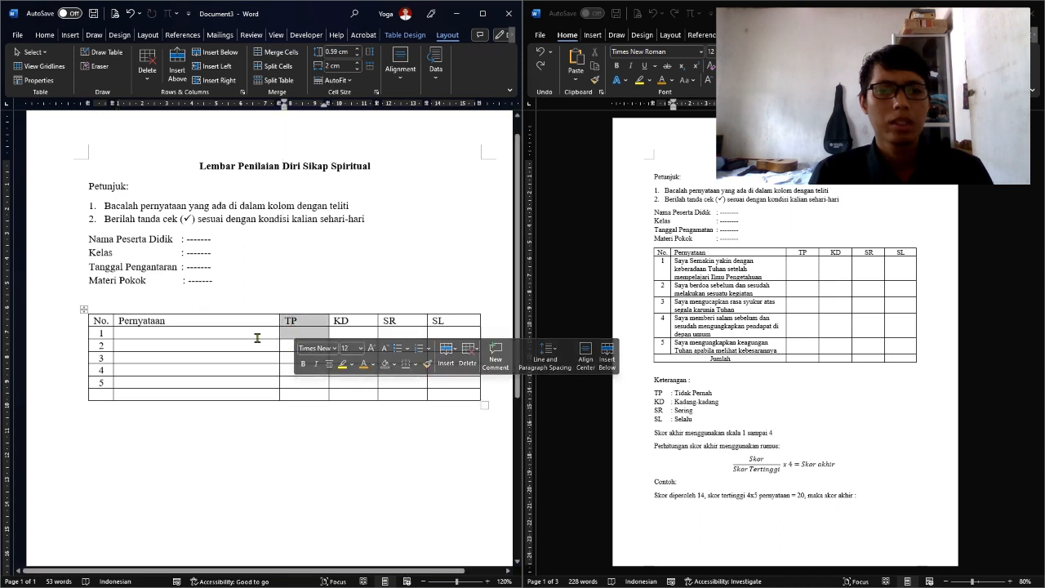
# Type Jumlah in the bottom row and merge its first two cells into one centred cell
pyautogui.click(106, 394)
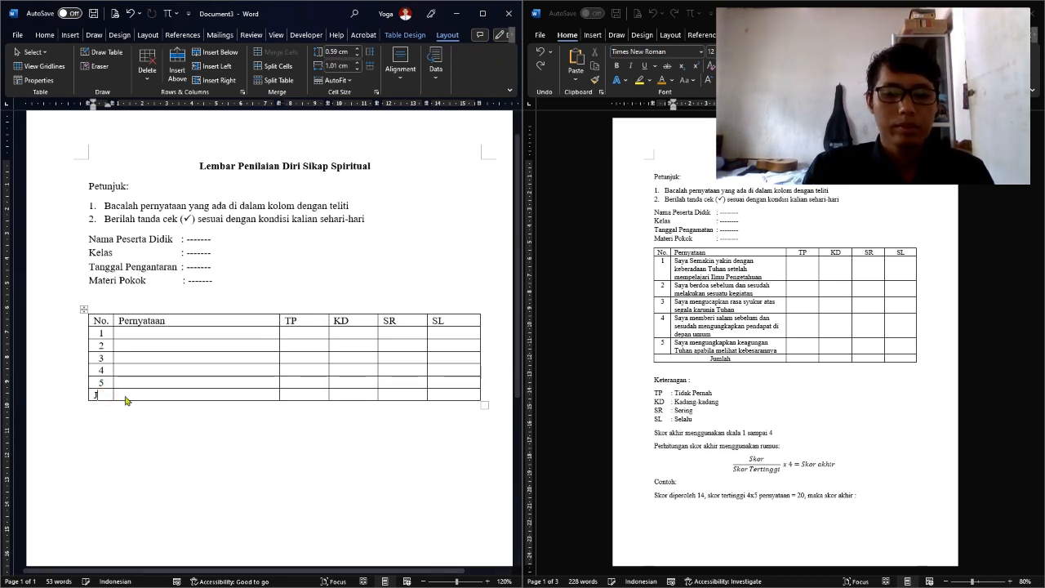
pyautogui.write('Jumlah')
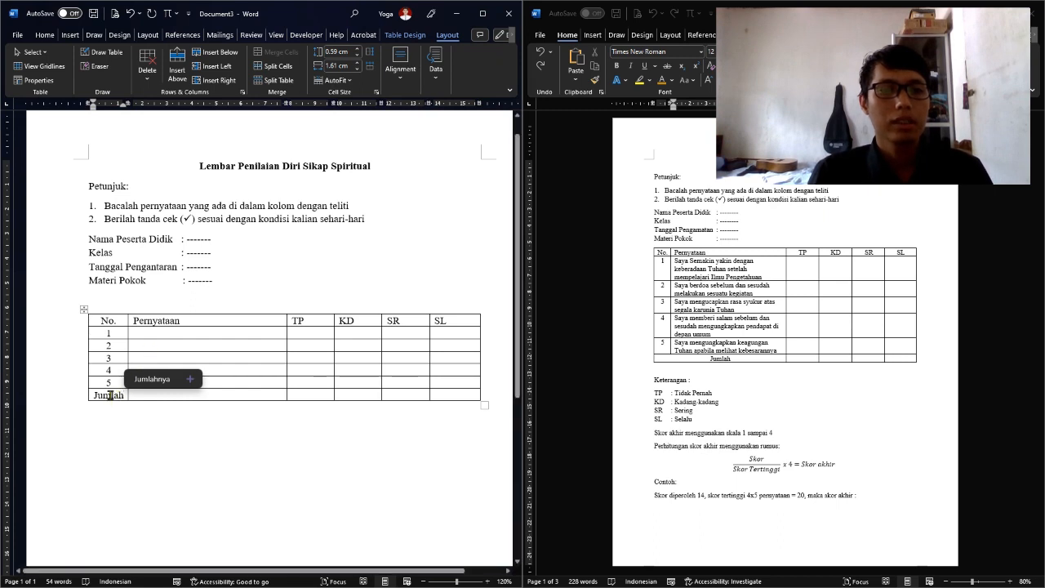
pyautogui.moveTo(99, 396); pyautogui.dragTo(261, 397)
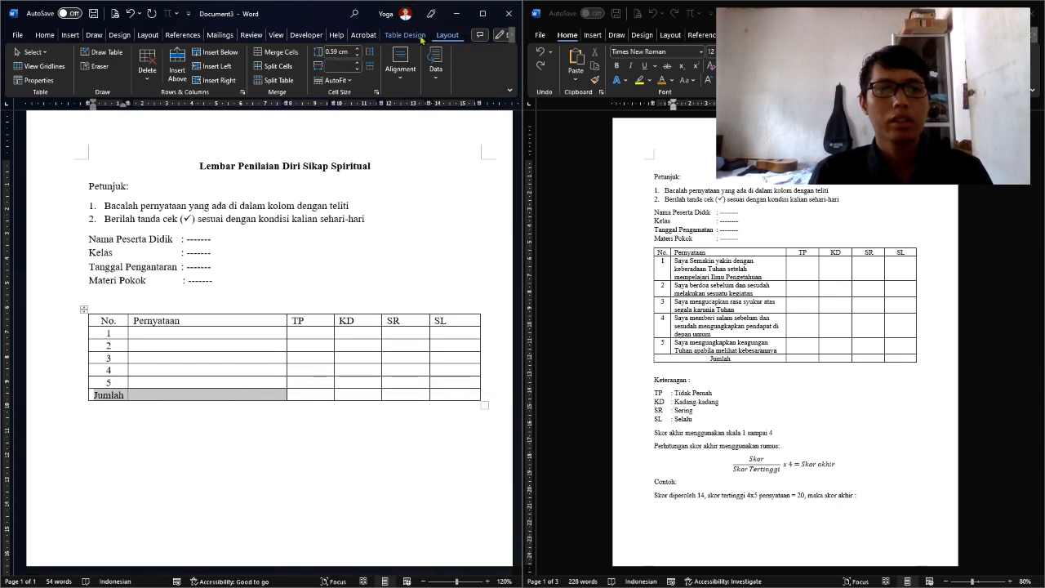
pyautogui.click(280, 52)
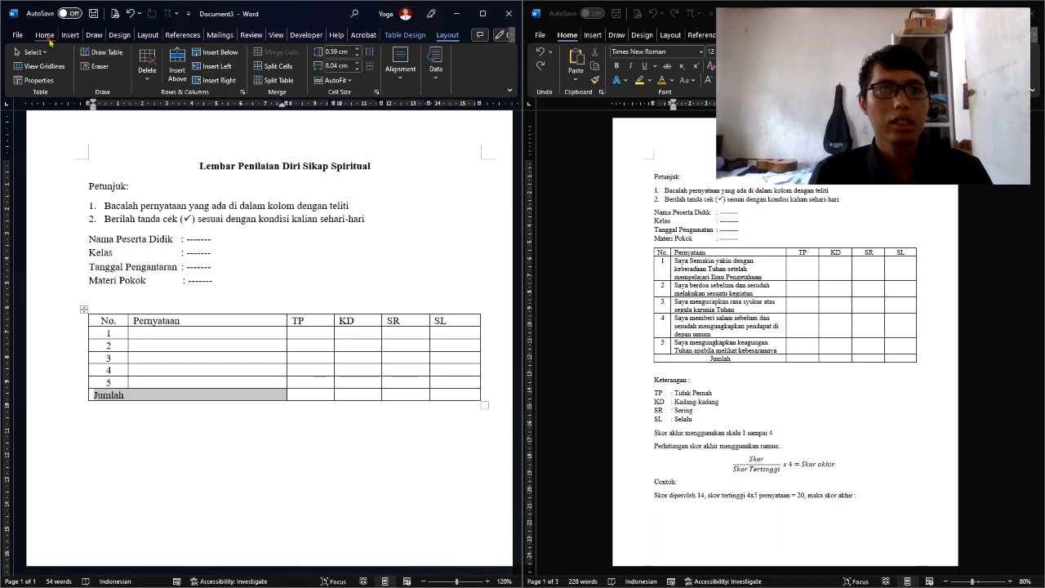
pyautogui.click(45, 36)
pyautogui.click(235, 67)
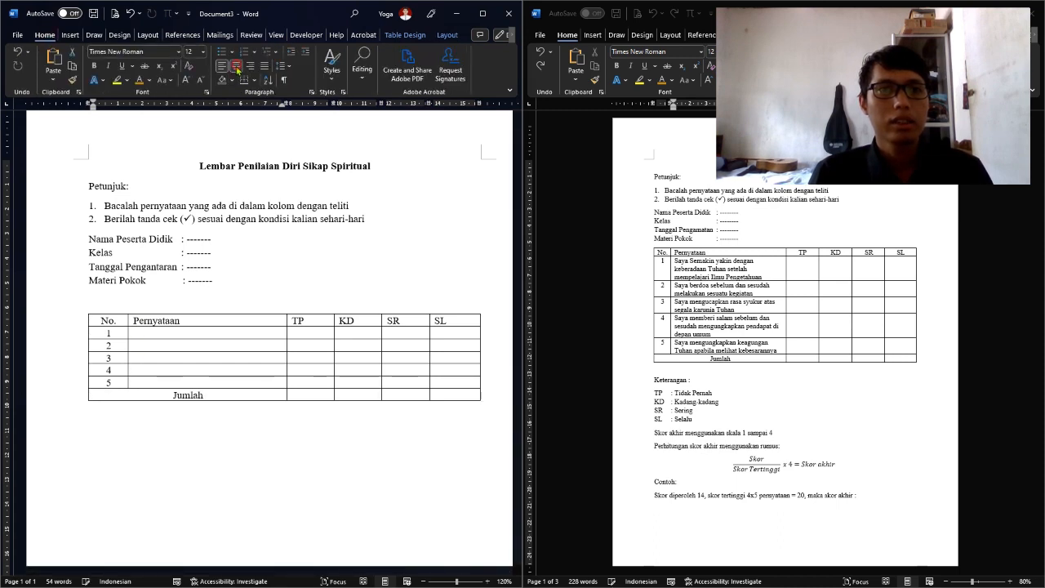
# Narrow the No. column and centre the Pernyataan through SL column headings
pyautogui.moveTo(127, 323); pyautogui.dragTo(450, 324)
pyautogui.click(115, 332)
pyautogui.hotkey('ctrl', 'e')
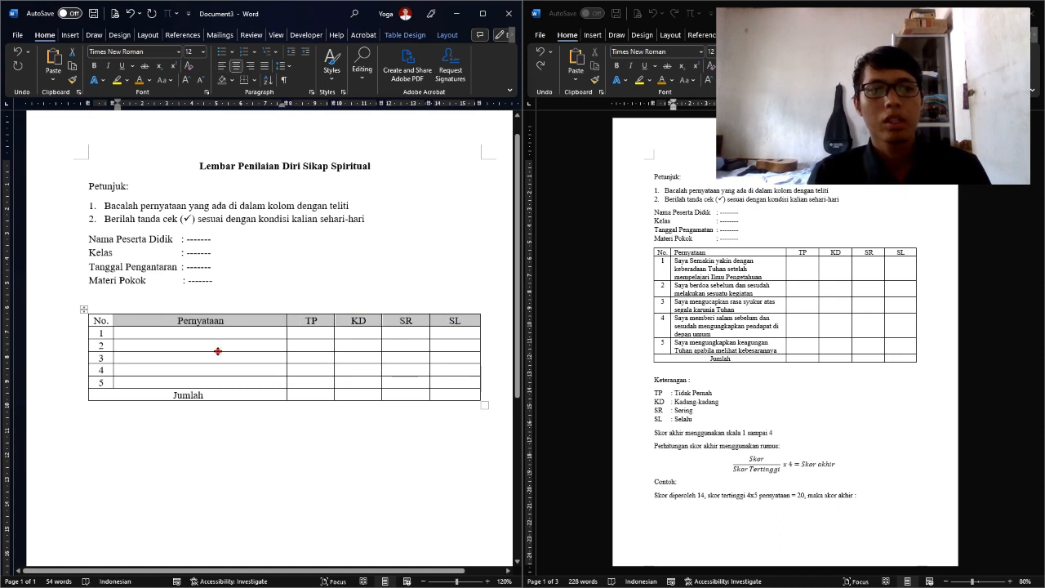
pyautogui.click(205, 335)
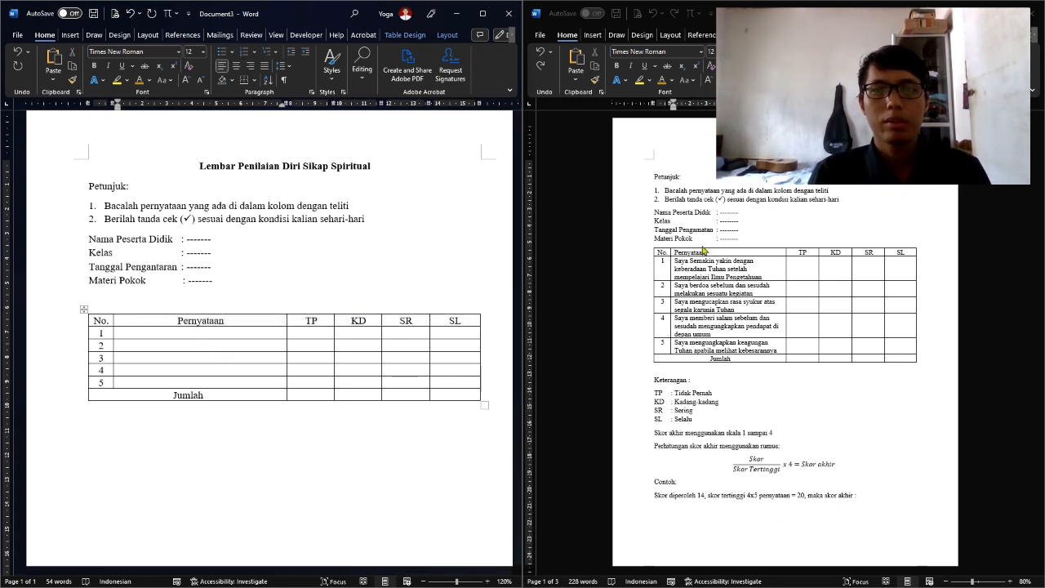
# Copy the first two statements from the example document into Pernyataan rows 1 and 2
pyautogui.click(676, 261)
pyautogui.moveTo(677, 260); pyautogui.dragTo(762, 278)
pyautogui.hotkey('ctrl', 'c')
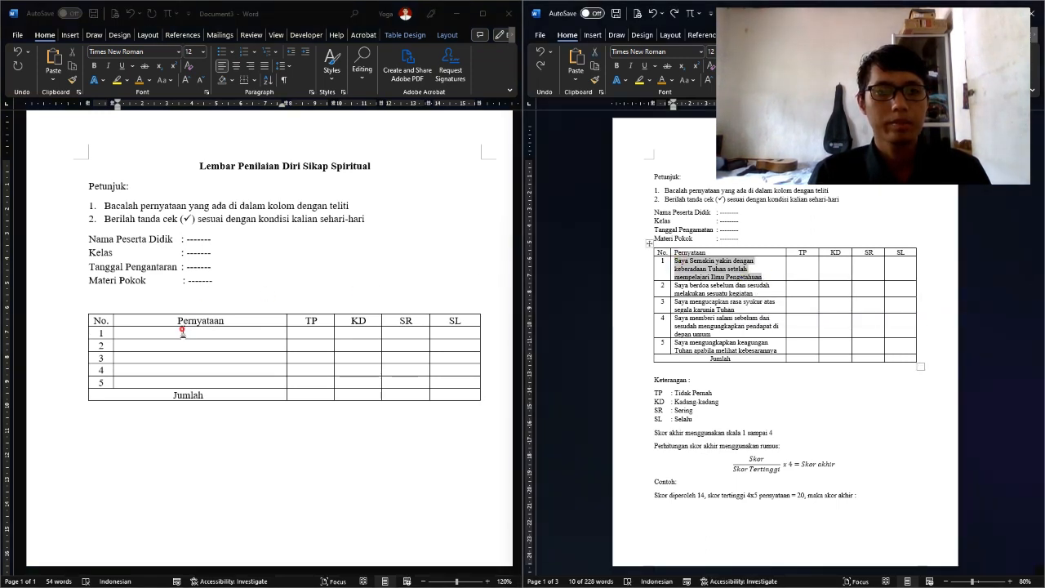
pyautogui.click(183, 333)
pyautogui.hotkey('ctrl', 'v')
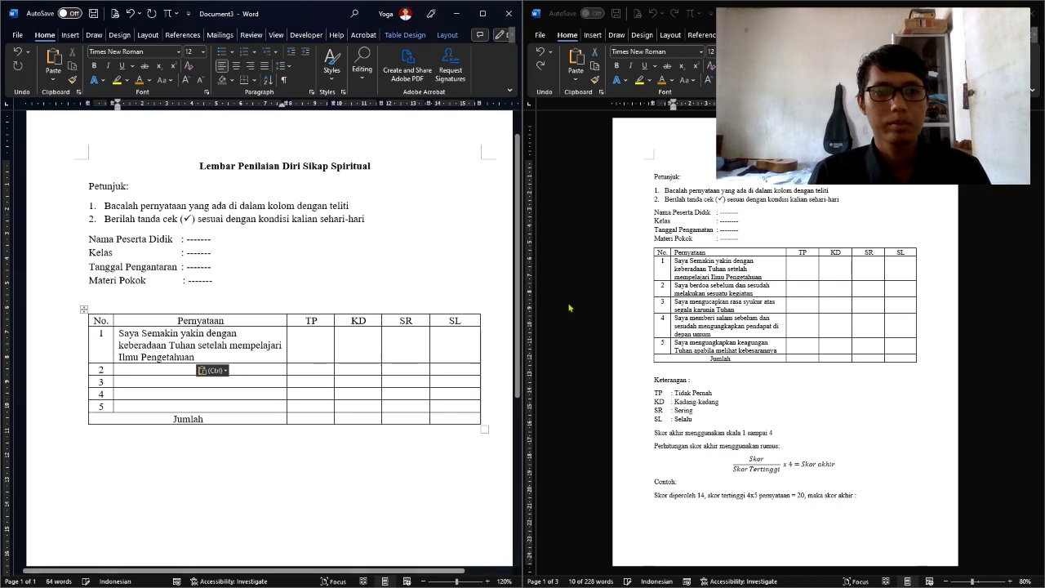
pyautogui.moveTo(676, 285); pyautogui.dragTo(753, 294)
pyautogui.click(200, 370)
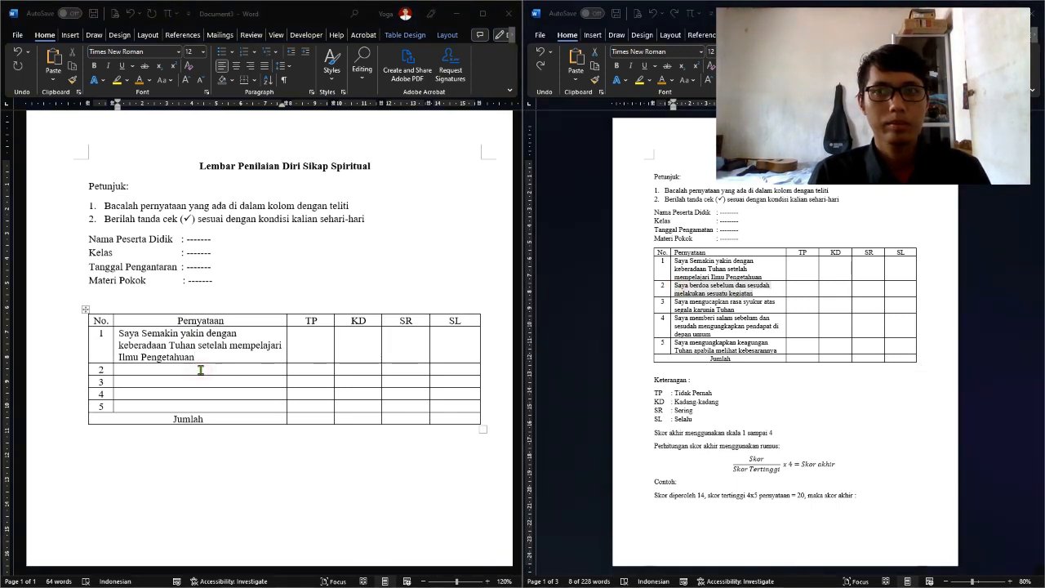
pyautogui.click(200, 370)
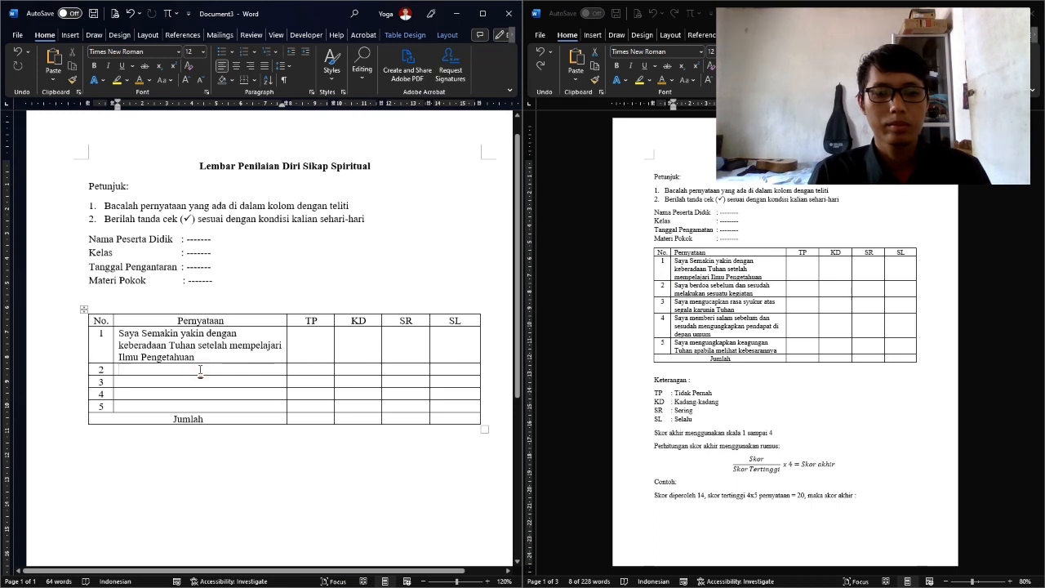
pyautogui.hotkey('ctrl', 'v')
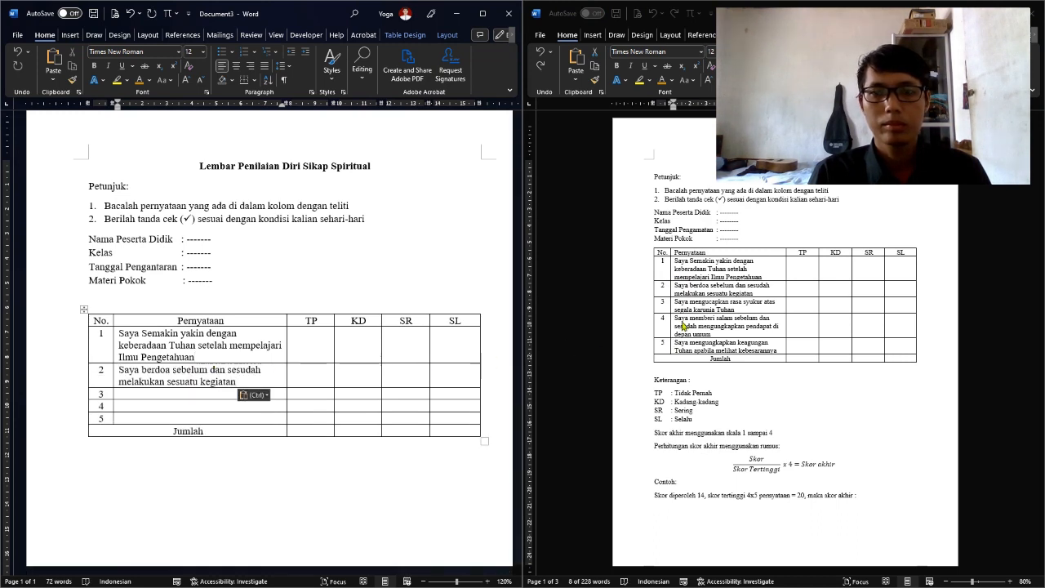
# Copy the third statement from the example document into Pernyataan row 3
pyautogui.click(689, 310)
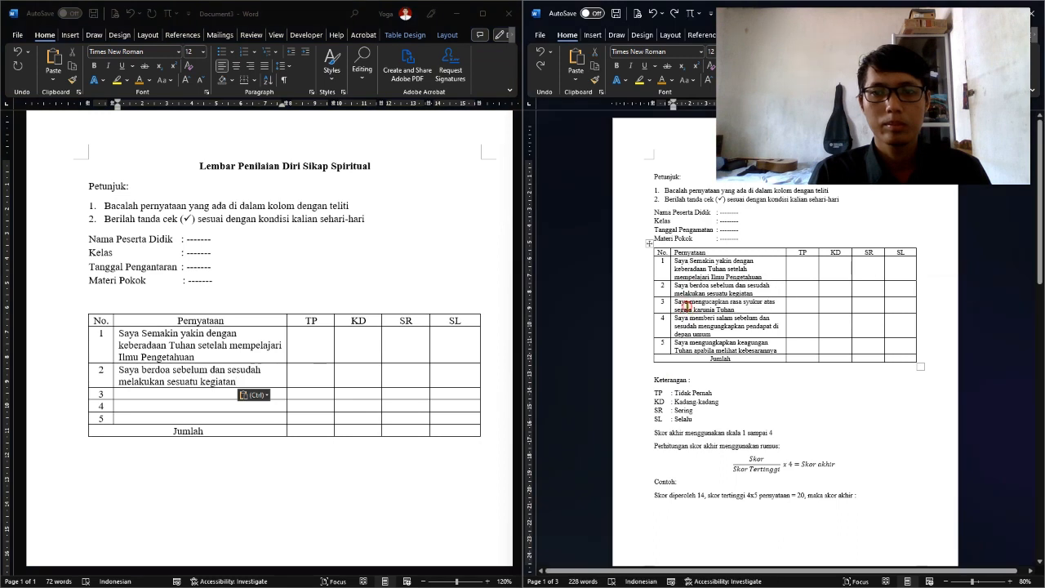
pyautogui.click(720, 309)
pyautogui.moveTo(734, 308); pyautogui.dragTo(674, 303)
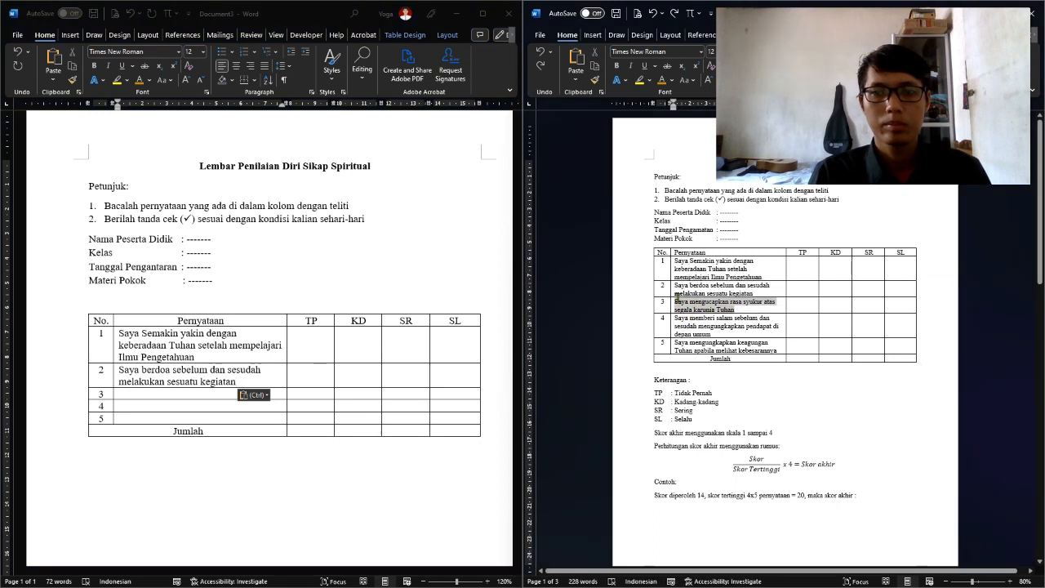
pyautogui.hotkey('ctrl', 'c')
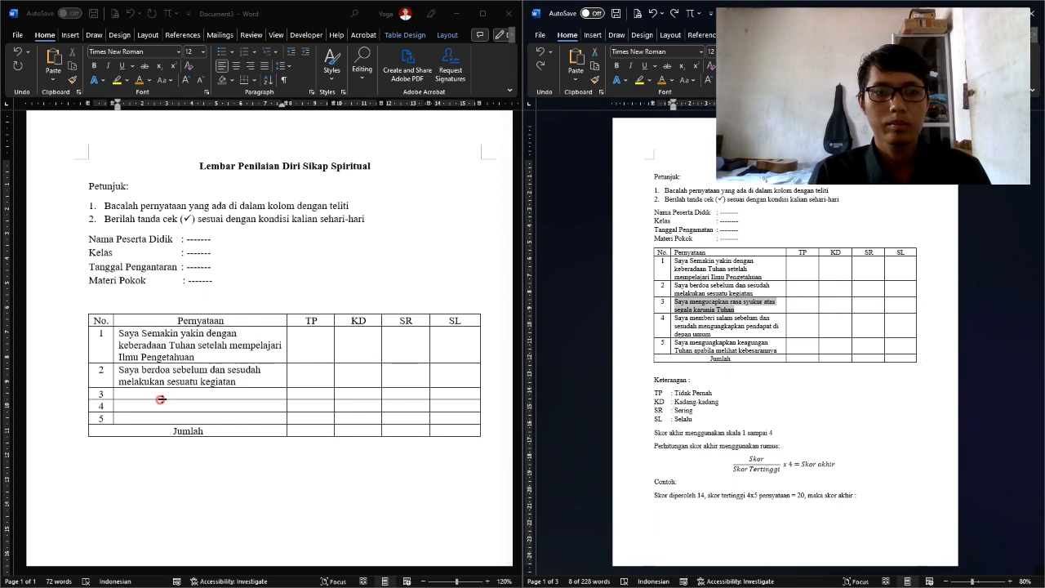
pyautogui.click(164, 395)
pyautogui.hotkey('ctrl', 'v')
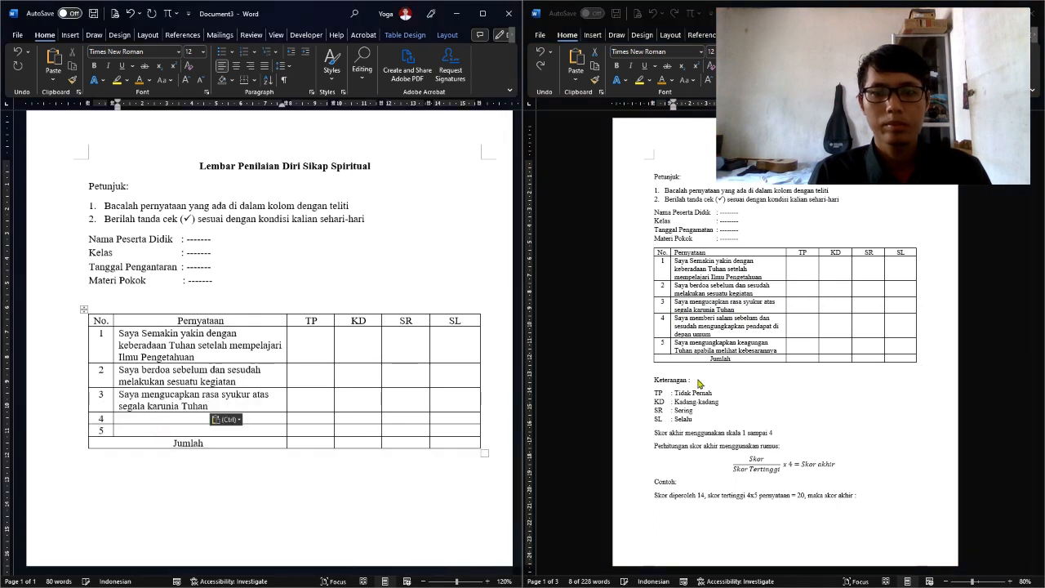
# Copy the fourth and fifth statements from the example into Pernyataan rows 4 and 5
pyautogui.moveTo(722, 334); pyautogui.dragTo(676, 318)
pyautogui.click(137, 420)
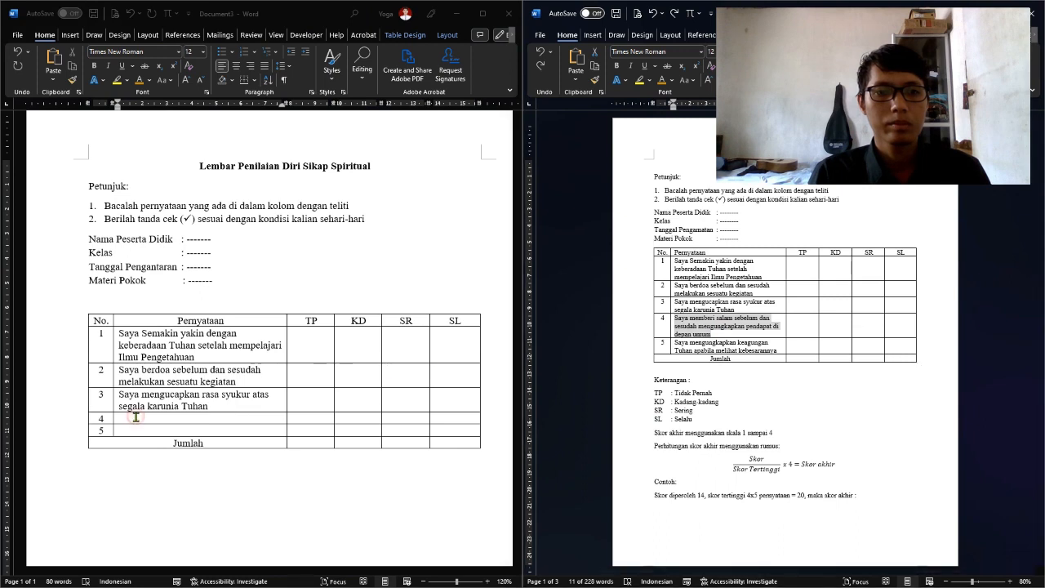
pyautogui.hotkey('ctrl', 'v')
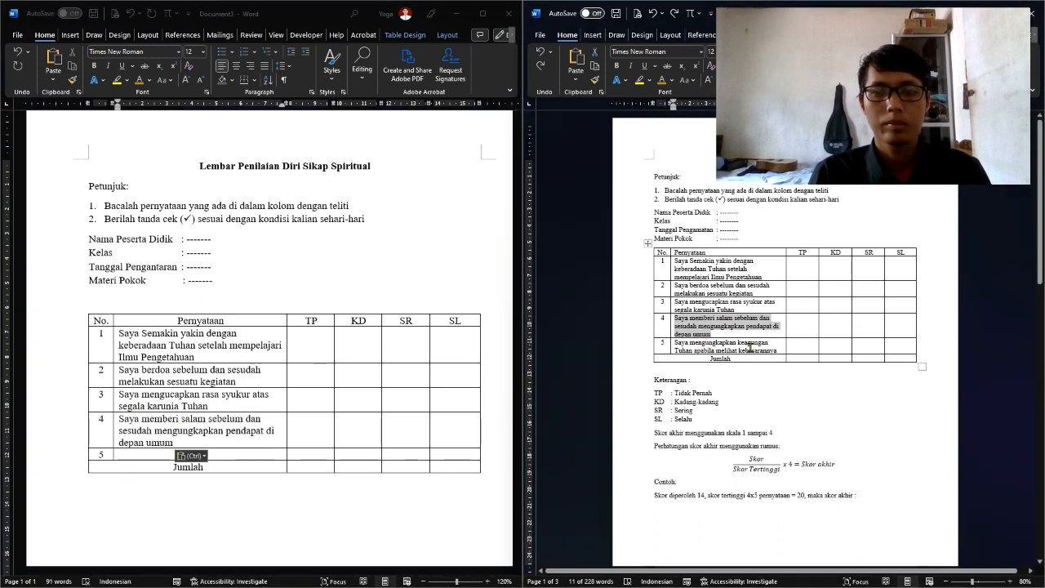
pyautogui.moveTo(778, 351); pyautogui.dragTo(704, 346)
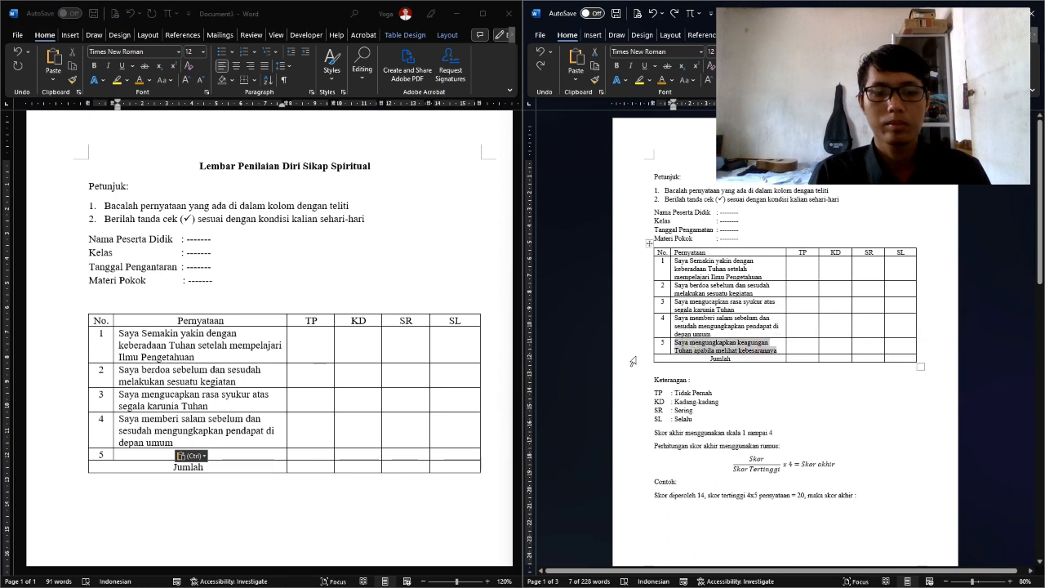
pyautogui.hotkey('ctrl', 'c')
pyautogui.click(263, 453)
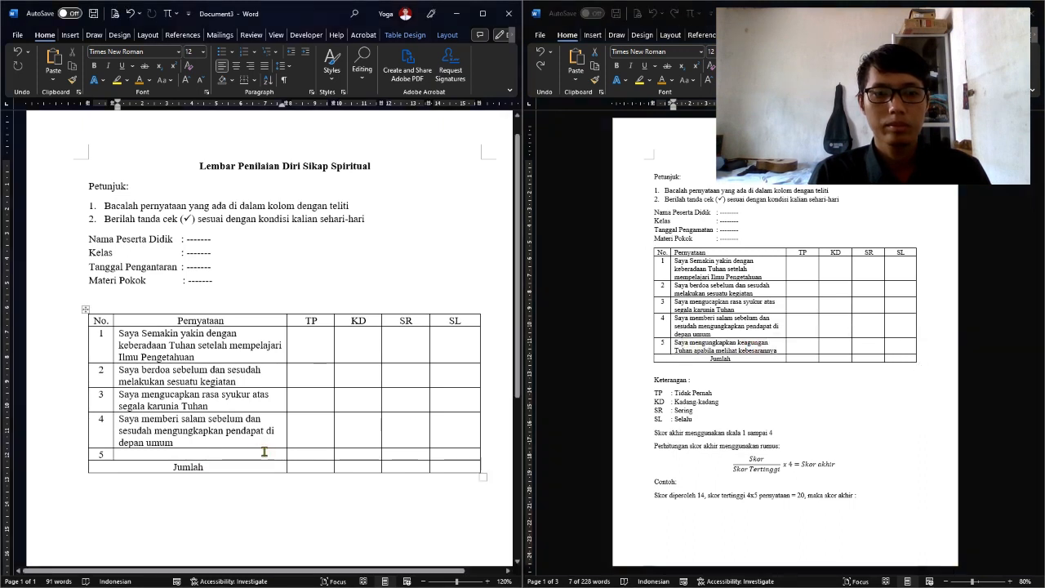
pyautogui.click(261, 455)
pyautogui.hotkey('ctrl', 'v')
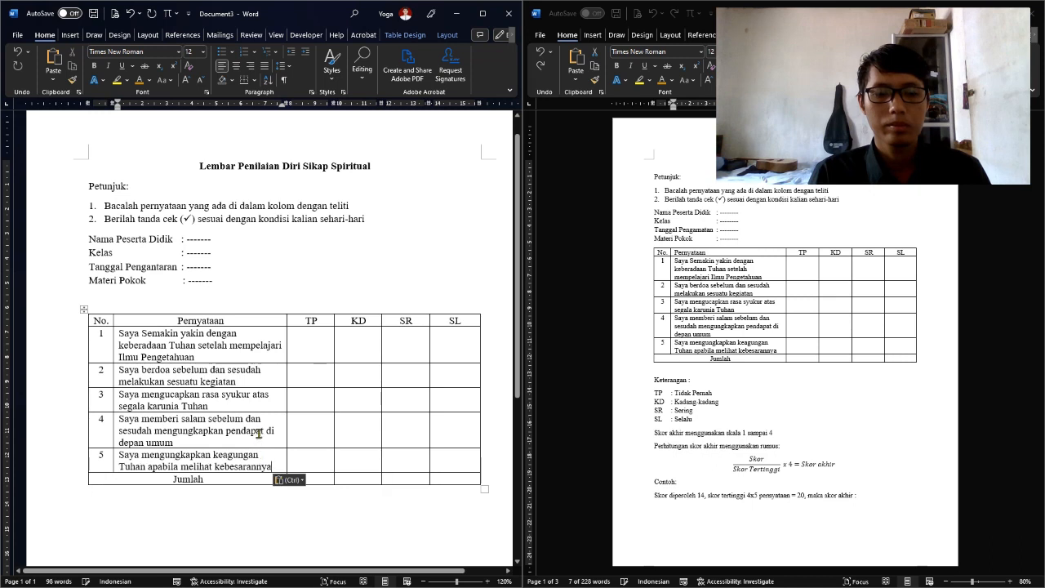
pyautogui.scroll(-2, 213, 437)
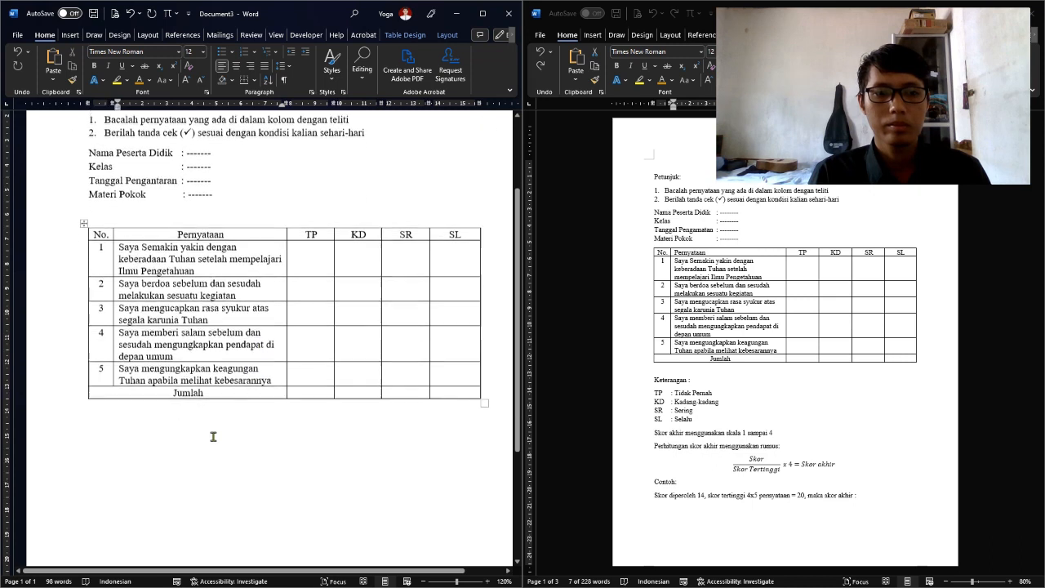
# Below the table, type the Keterangan heading followed by TAPI, KD, SR and SL on separate lines
pyautogui.click(139, 417)
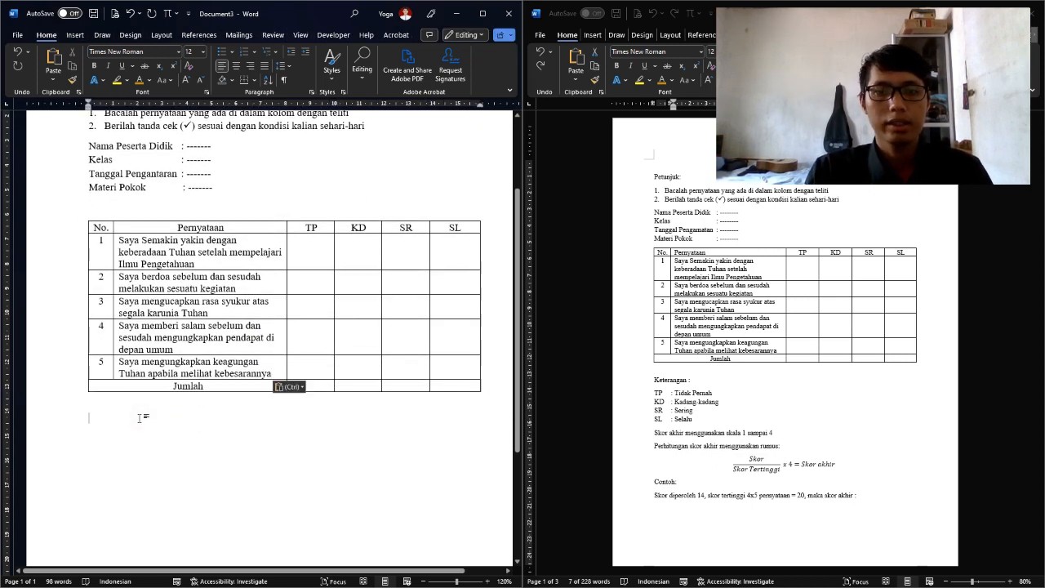
pyautogui.write('Keterangan :')
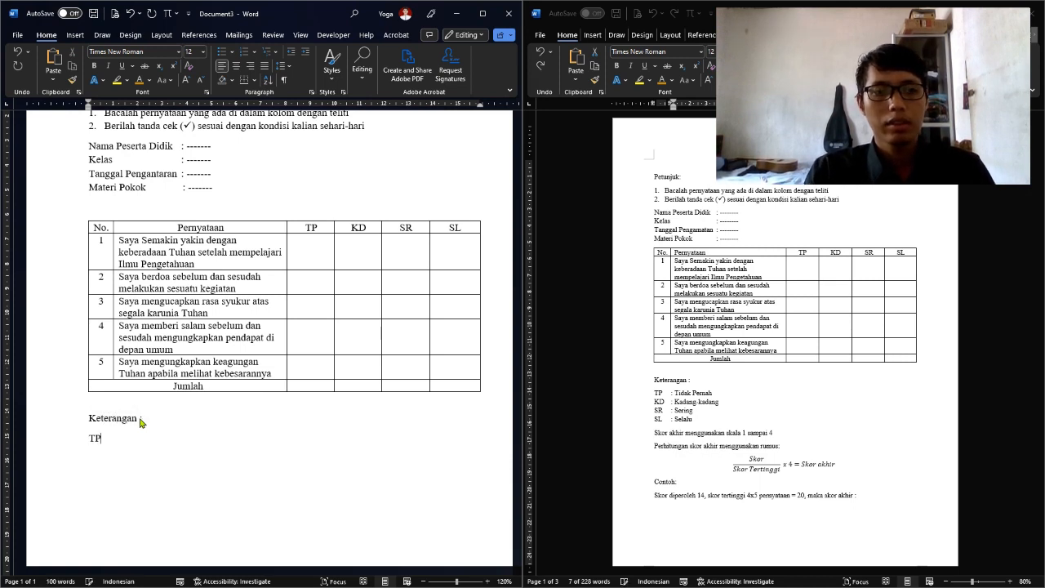
pyautogui.write(' I')
pyautogui.press('Return')
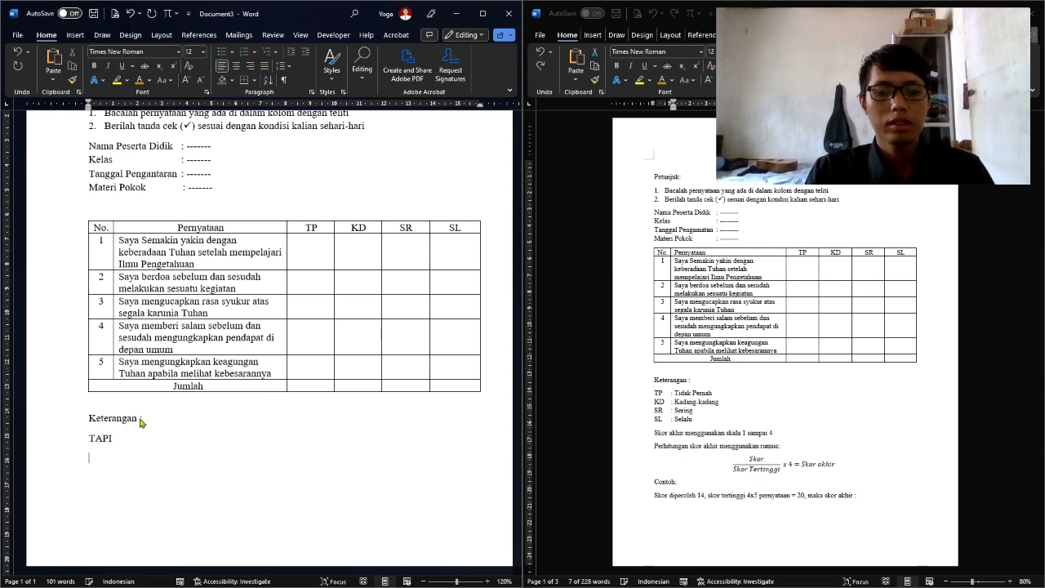
pyautogui.write('KD')
pyautogui.press('Return')
pyautogui.write('SR')
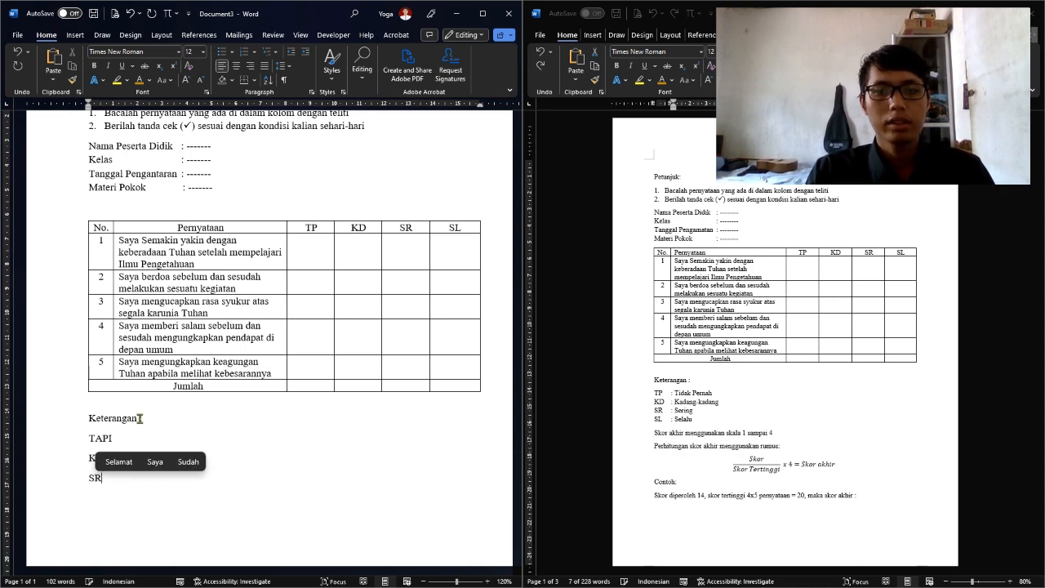
pyautogui.press('Return')
pyautogui.write('SL')
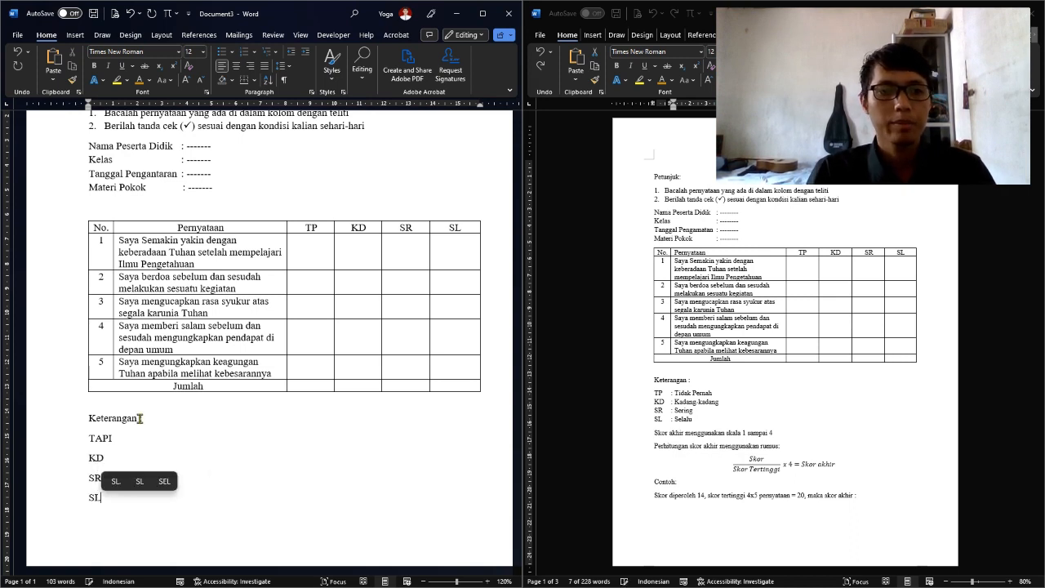
pyautogui.moveTo(89, 434); pyautogui.dragTo(128, 476)
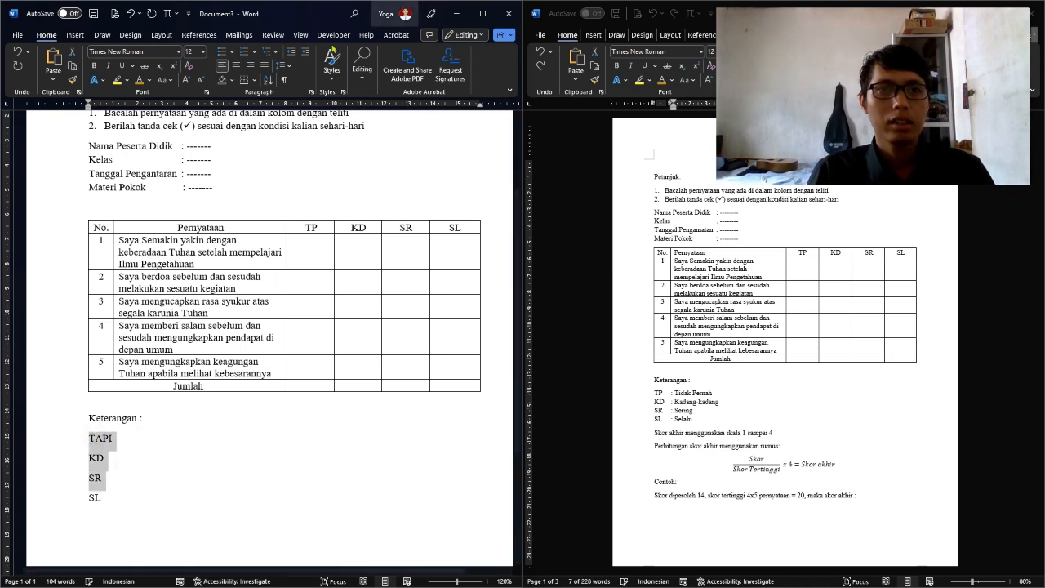
# Give the TAPI–SL lines 1.15 spacing with no extra space after, plus a ruler tab stop
pyautogui.click(290, 67)
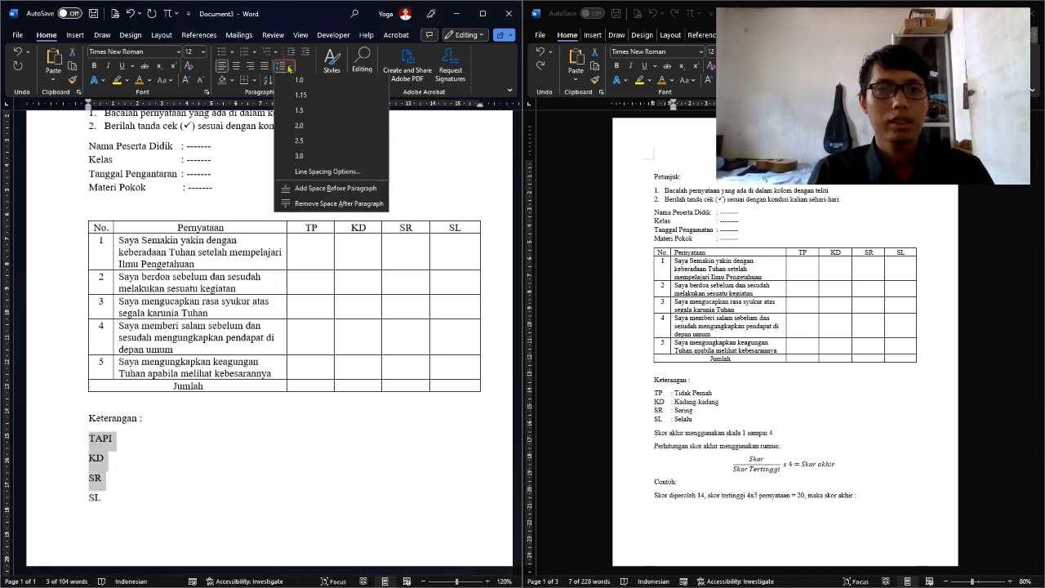
pyautogui.click(333, 205)
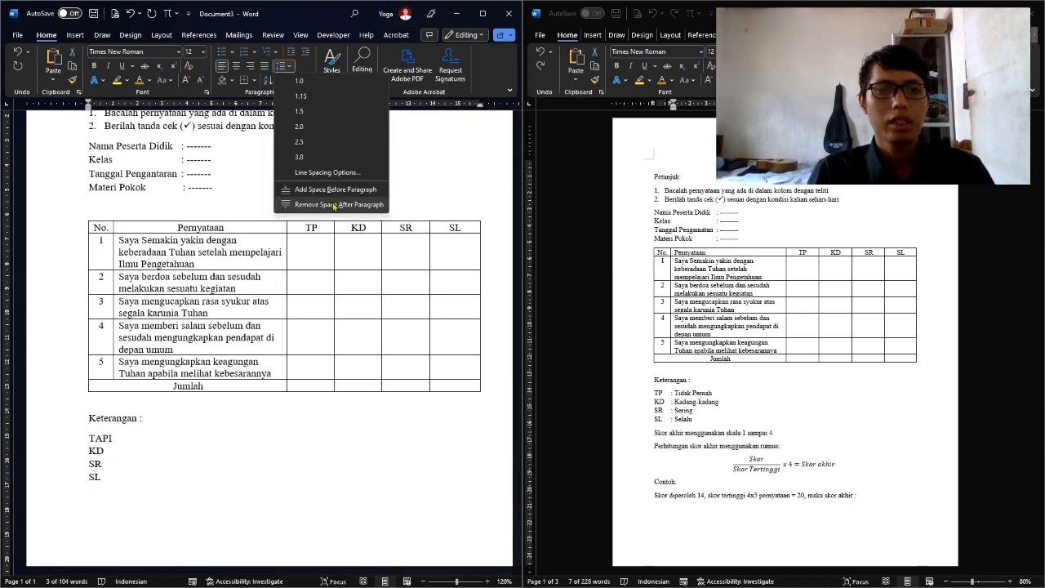
pyautogui.click(282, 66)
pyautogui.click(299, 96)
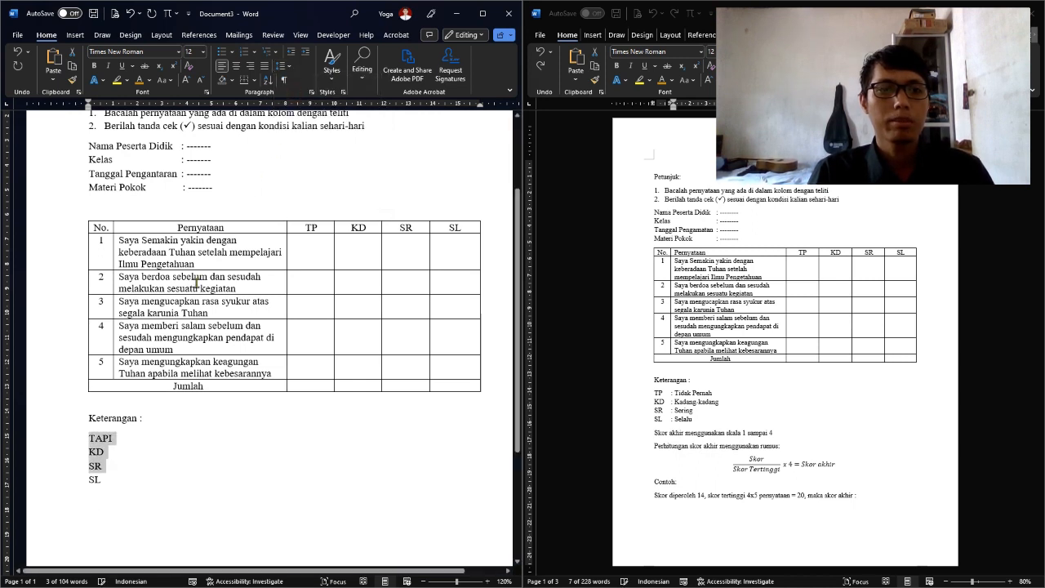
pyautogui.click(91, 439)
pyautogui.moveTo(92, 440); pyautogui.dragTo(101, 484)
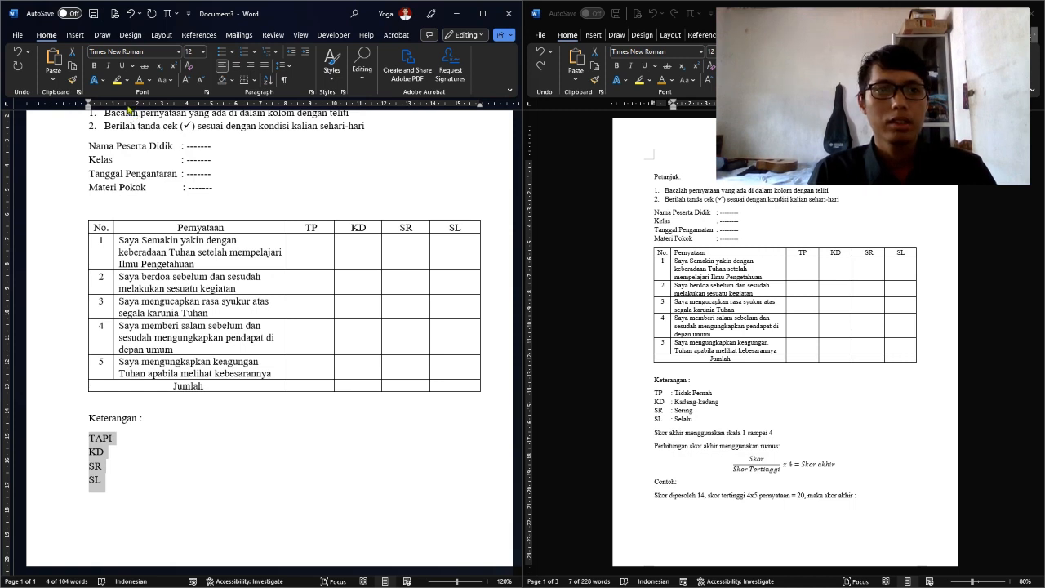
pyautogui.moveTo(126, 107); pyautogui.dragTo(127, 109)
pyautogui.click(111, 439)
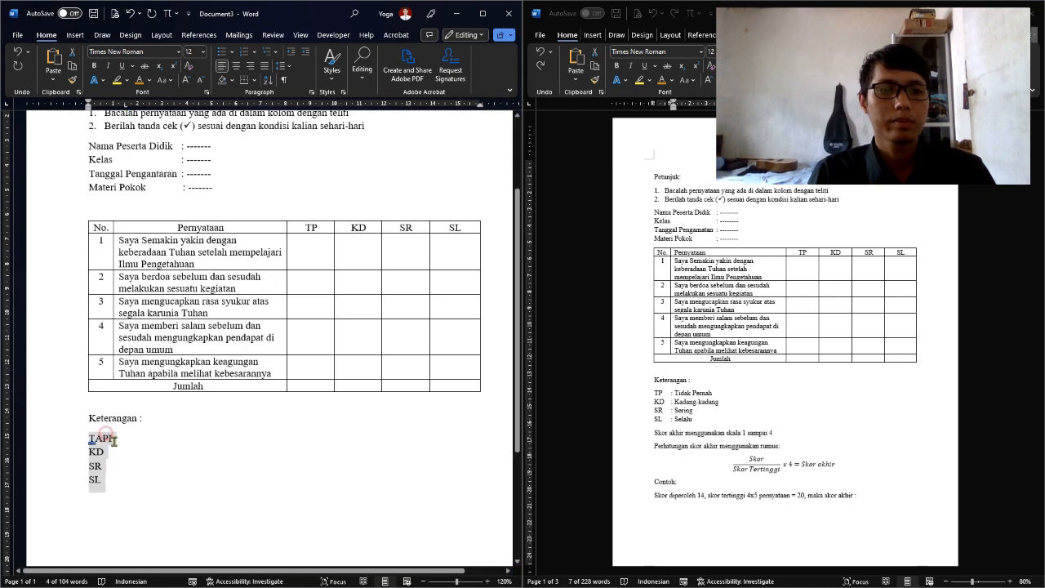
# Change TAPI to TP and add ': Tidak Pernah' and ': Kadang-kadang' at the tab stop
pyautogui.press('BackSpace')
pyautogui.press('BackSpace')
pyautogui.press('BackSpace')
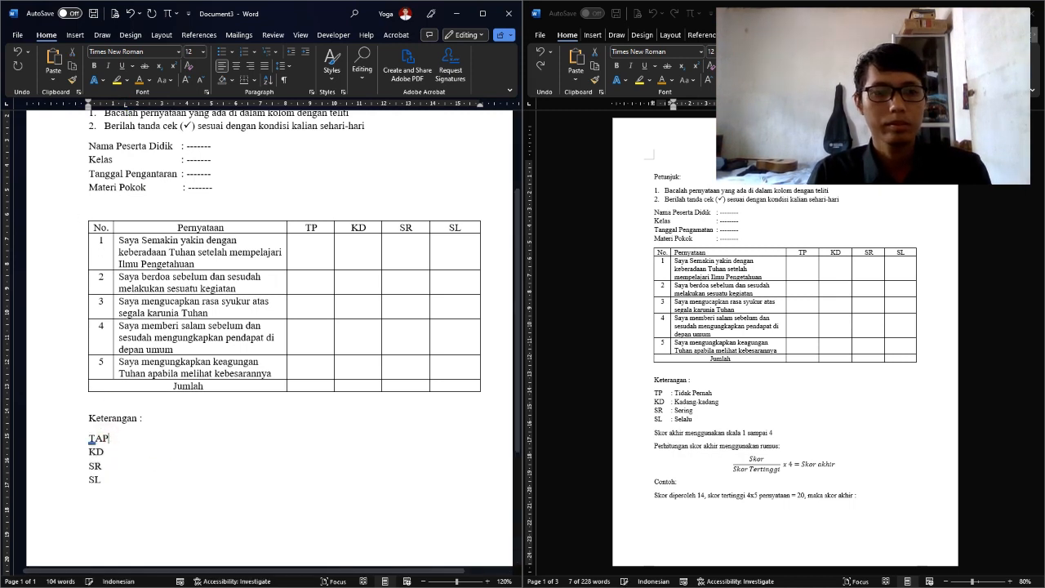
pyautogui.write('P')
pyautogui.press('Tab')
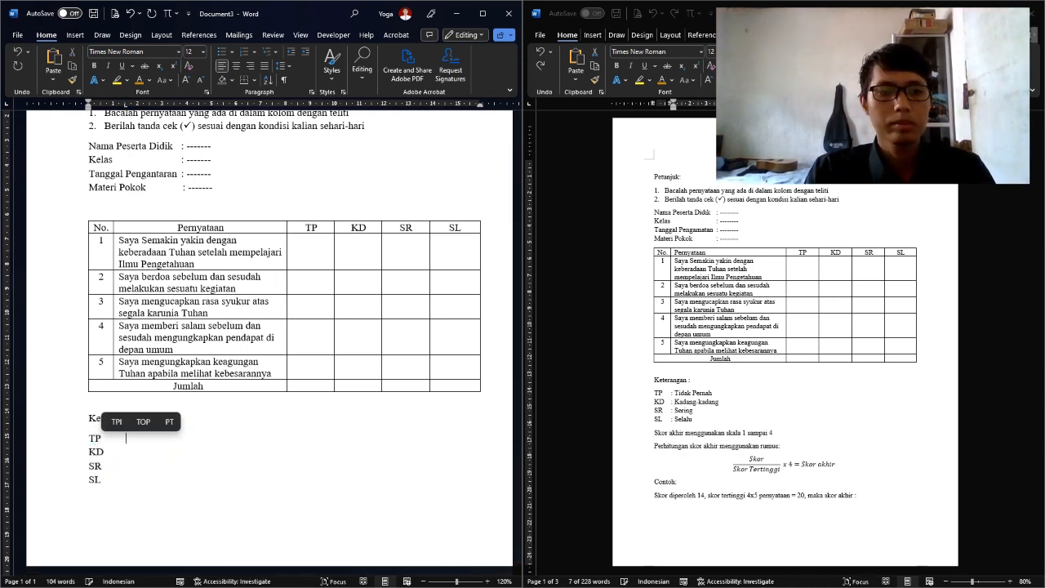
pyautogui.write(':')
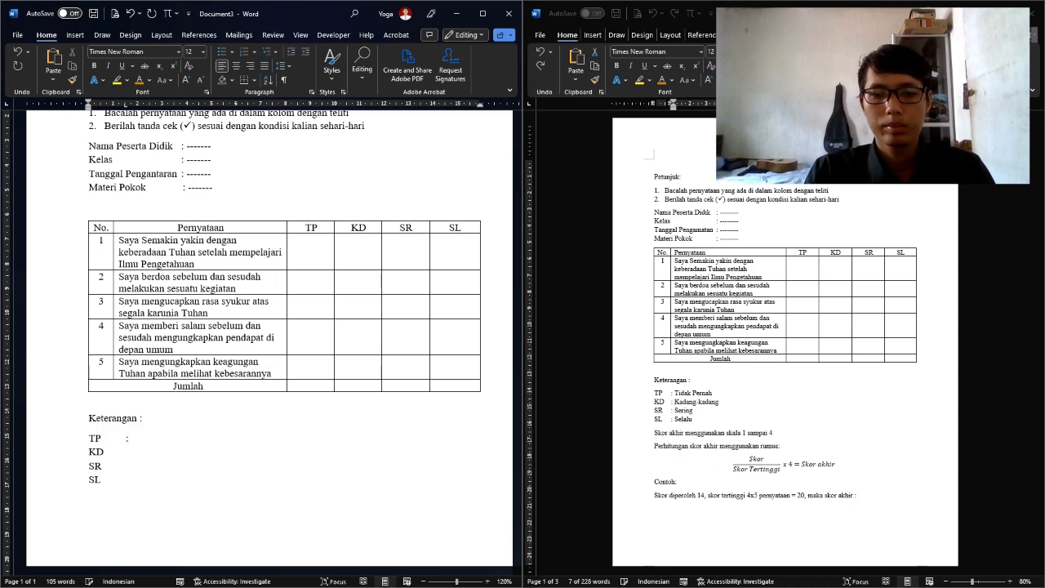
pyautogui.write(' Tidak Perna')
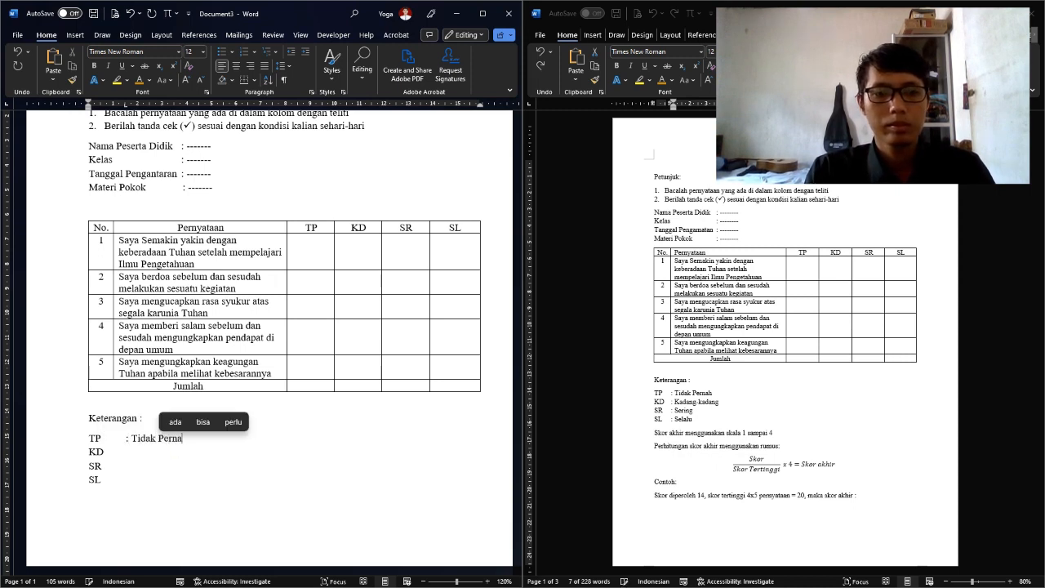
pyautogui.write('h')
pyautogui.press('Down')
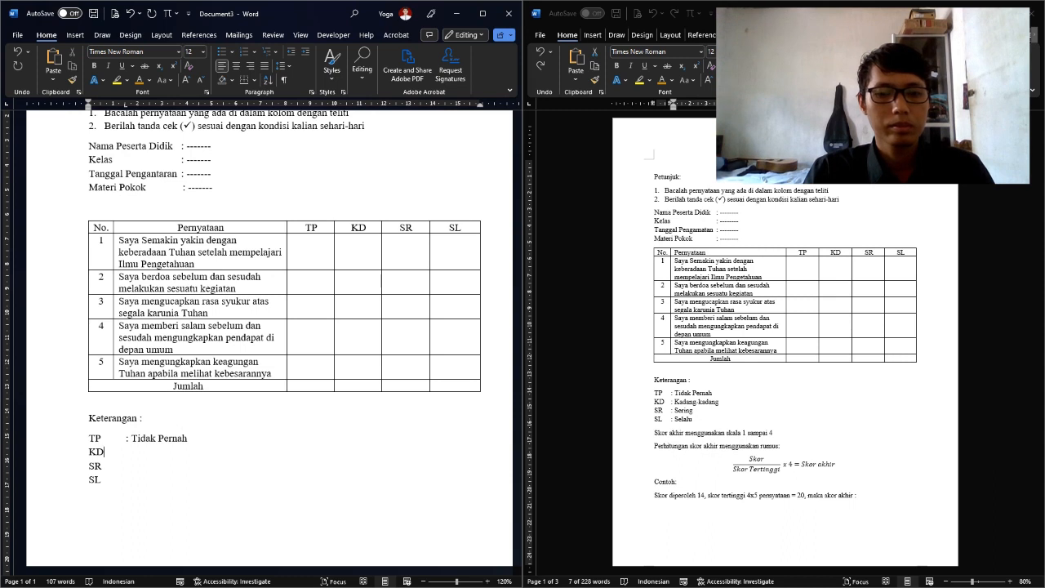
pyautogui.press('Tab')
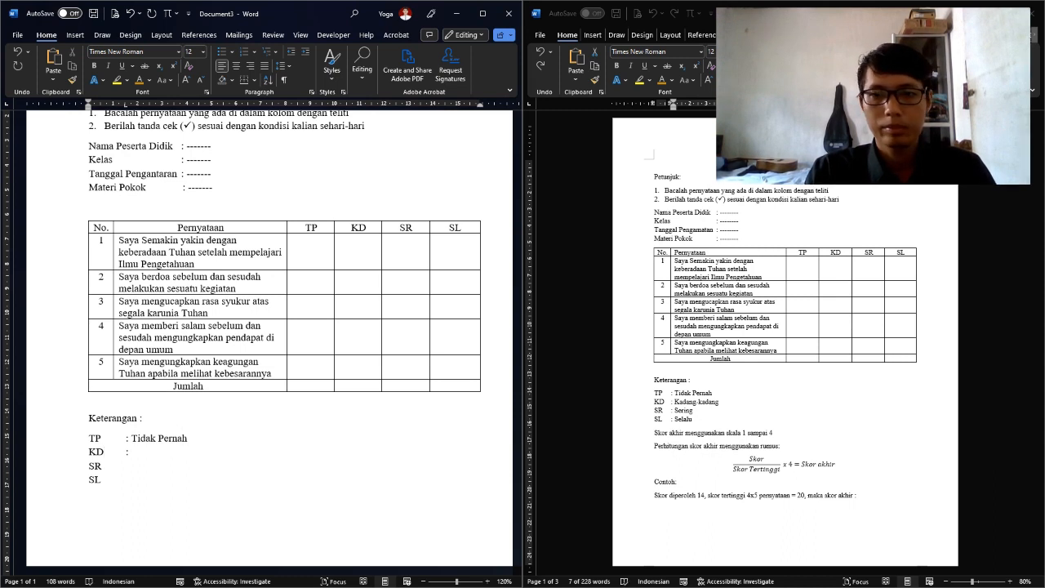
pyautogui.write(': Kadang-kadang')
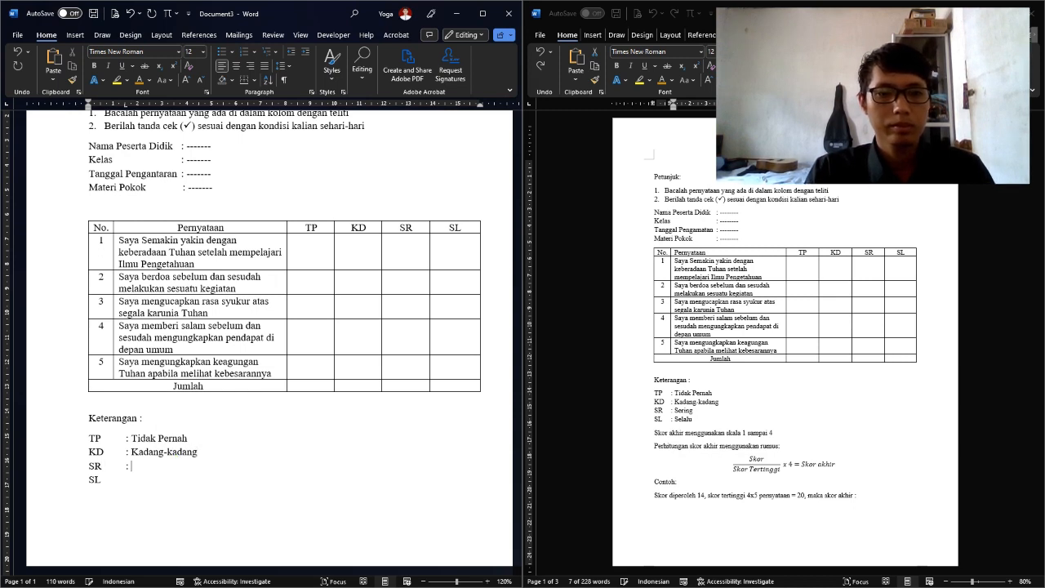
# Add the meanings Sering and ': Selalu' after SR and SL at the tab stop
pyautogui.press('Tab')
pyautogui.write('Sering')
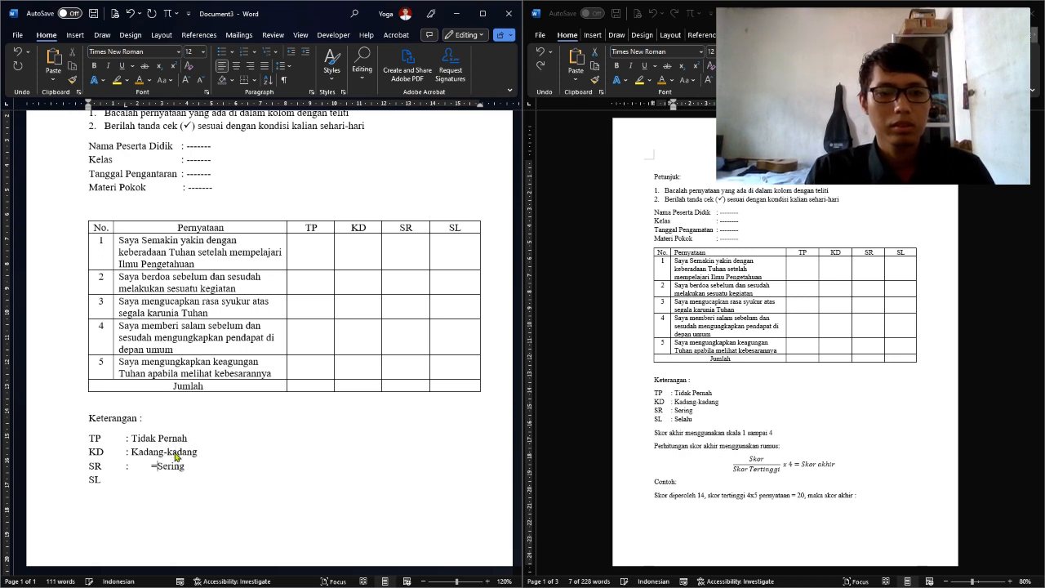
pyautogui.press('BackSpace')
pyautogui.press('Tab')
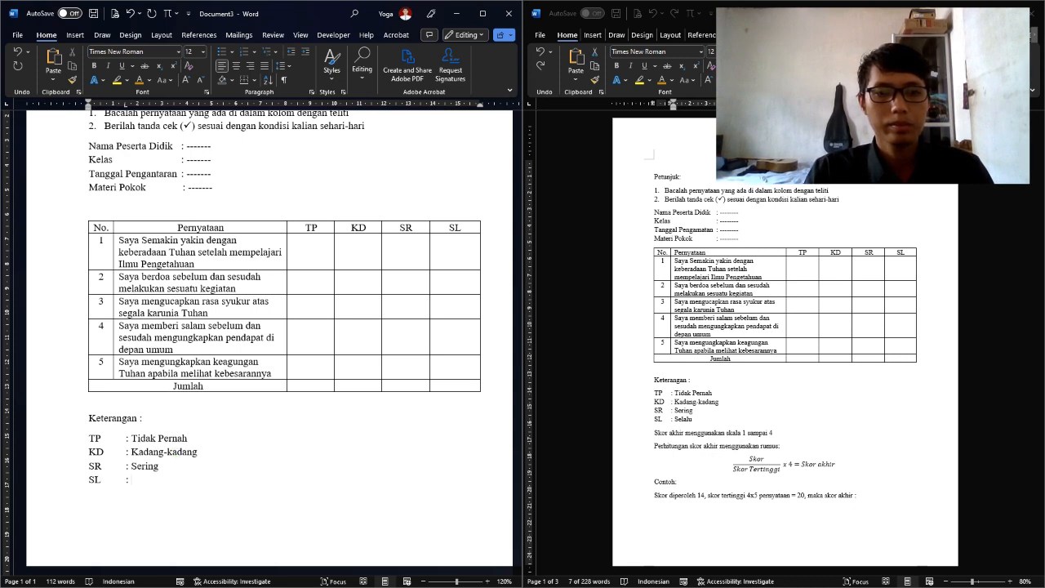
pyautogui.write(': Selalu')
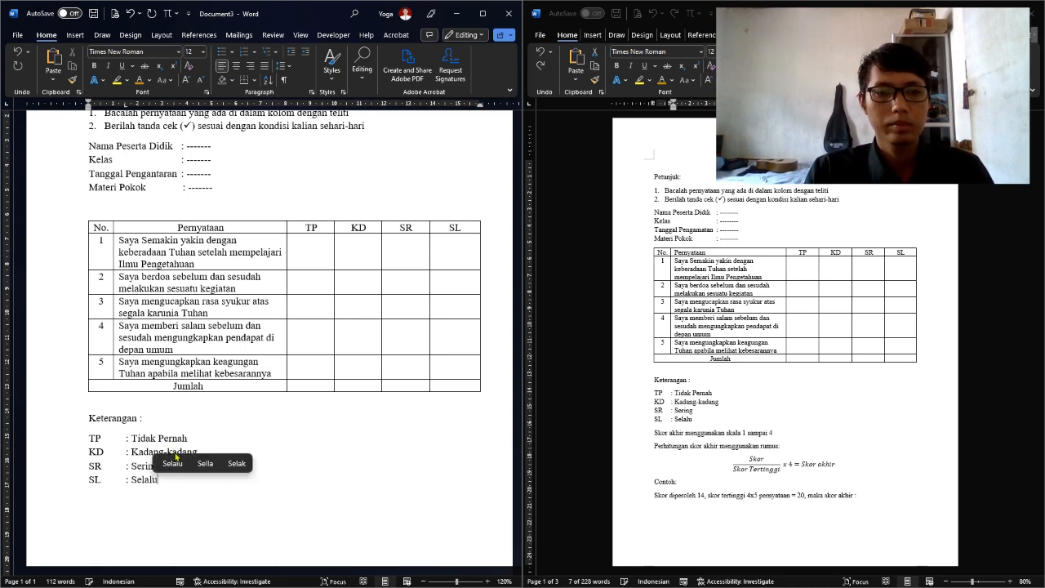
pyautogui.press('Return')
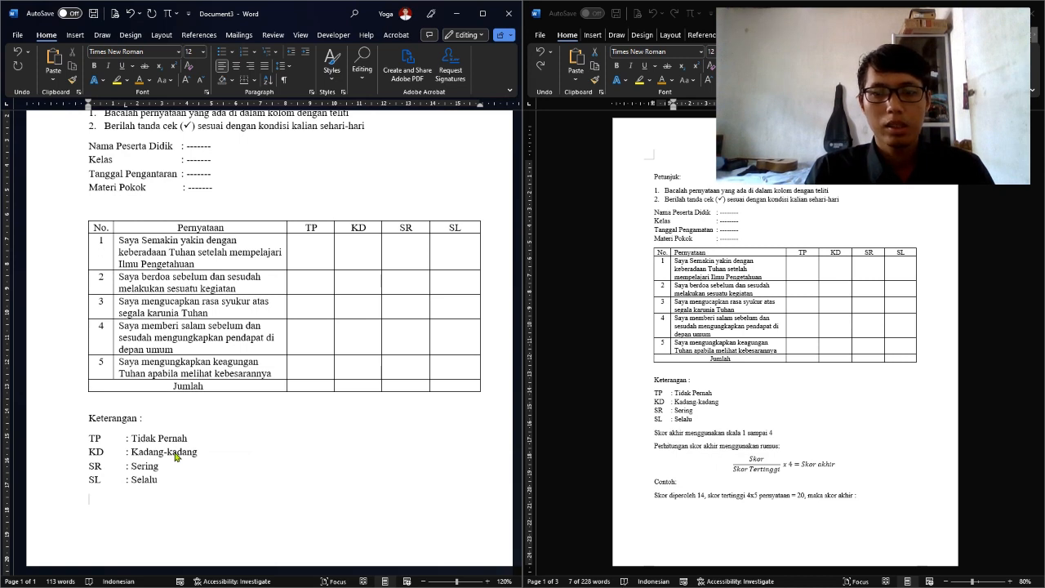
# Type 'Skor akhir menggunakan skala 1 sampai 4' then 'Perhitungan skor akhir menggunakan rumus:' under the list
pyautogui.write('Skor')
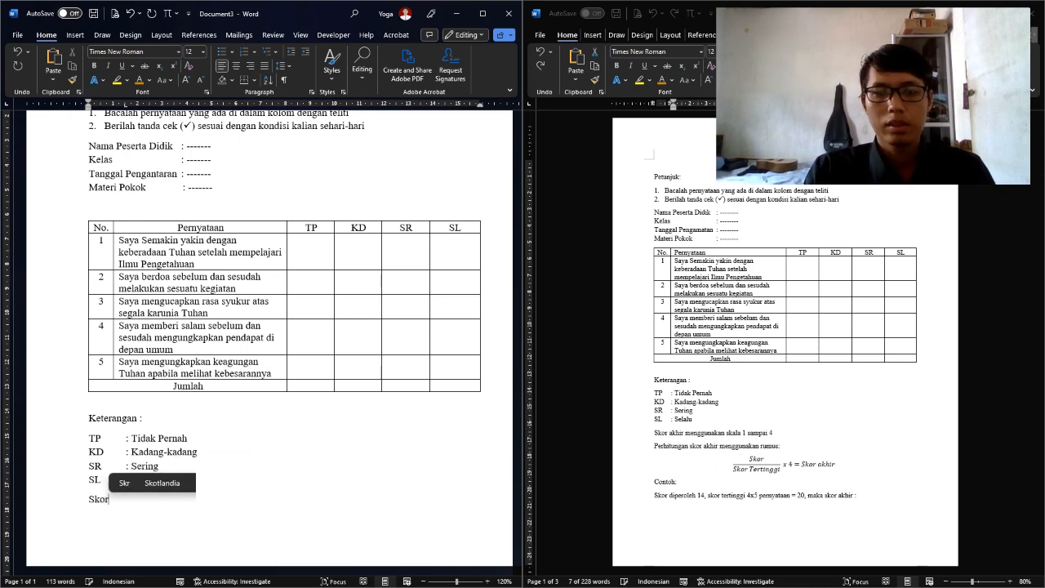
pyautogui.write(' akhir me')
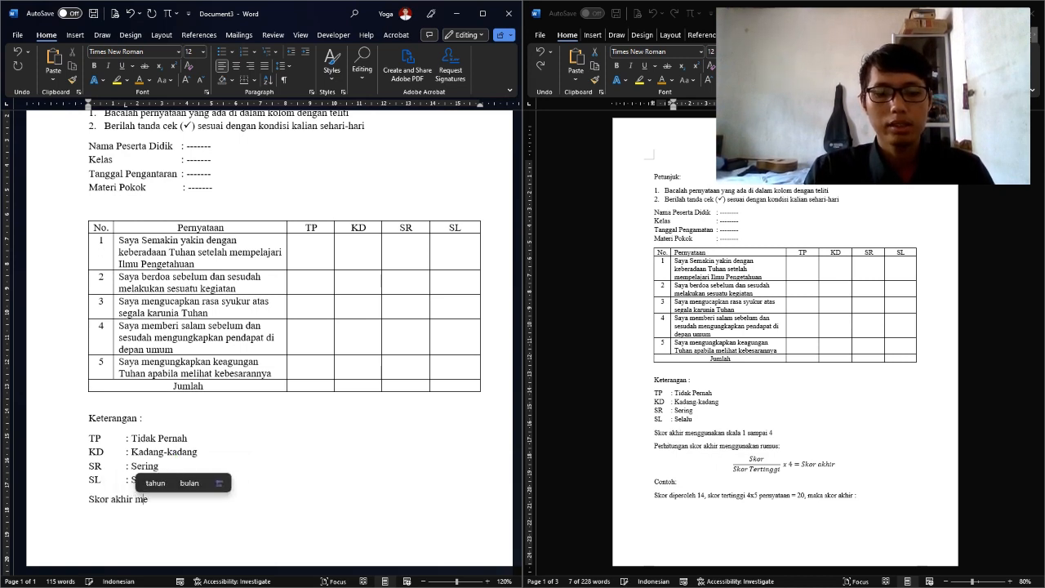
pyautogui.write('nggunakan')
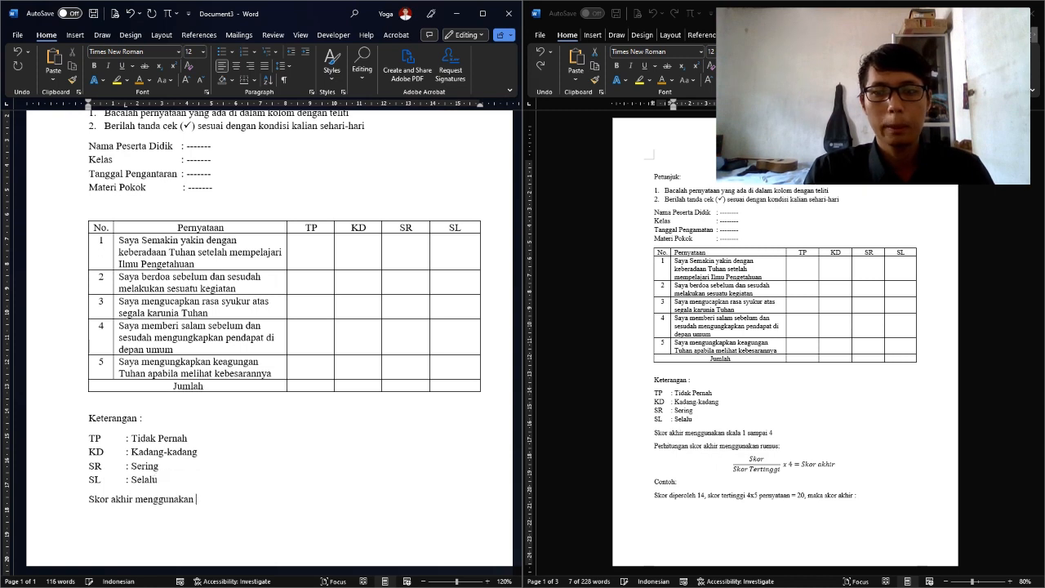
pyautogui.write(' skala 1')
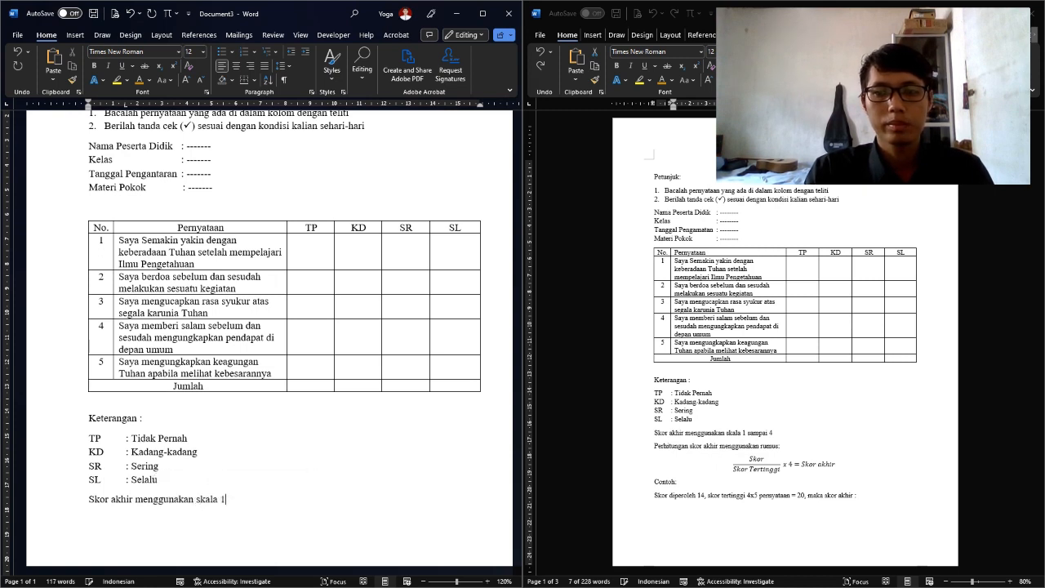
pyautogui.write(' sampai ')
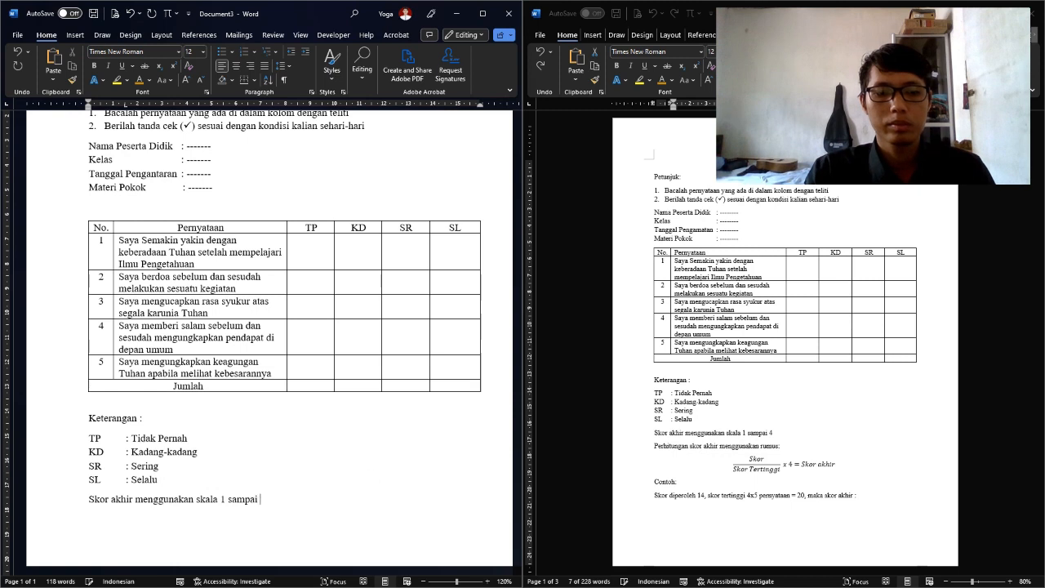
pyautogui.write('4 P')
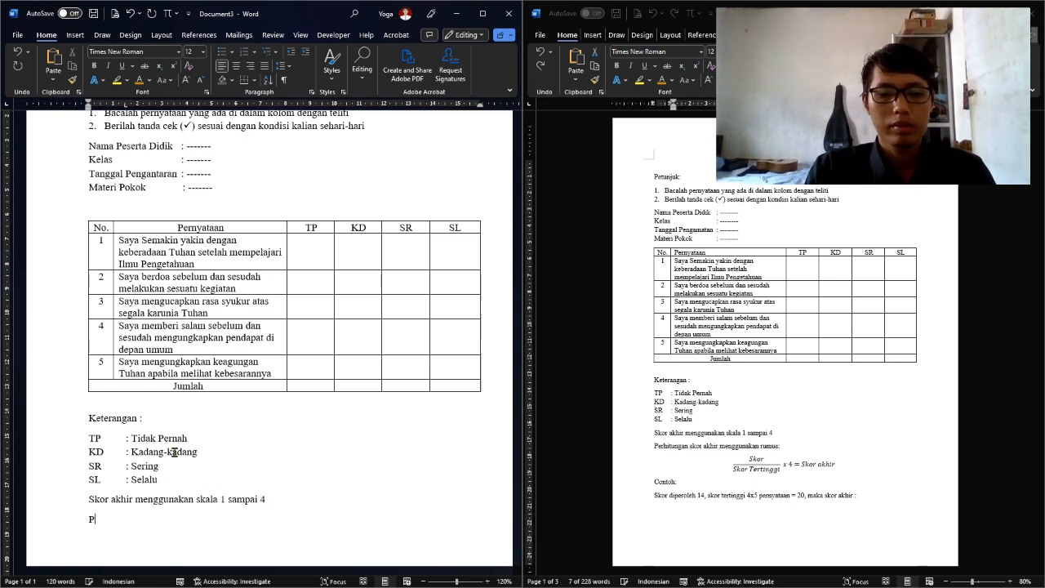
pyautogui.write('erhitungan ')
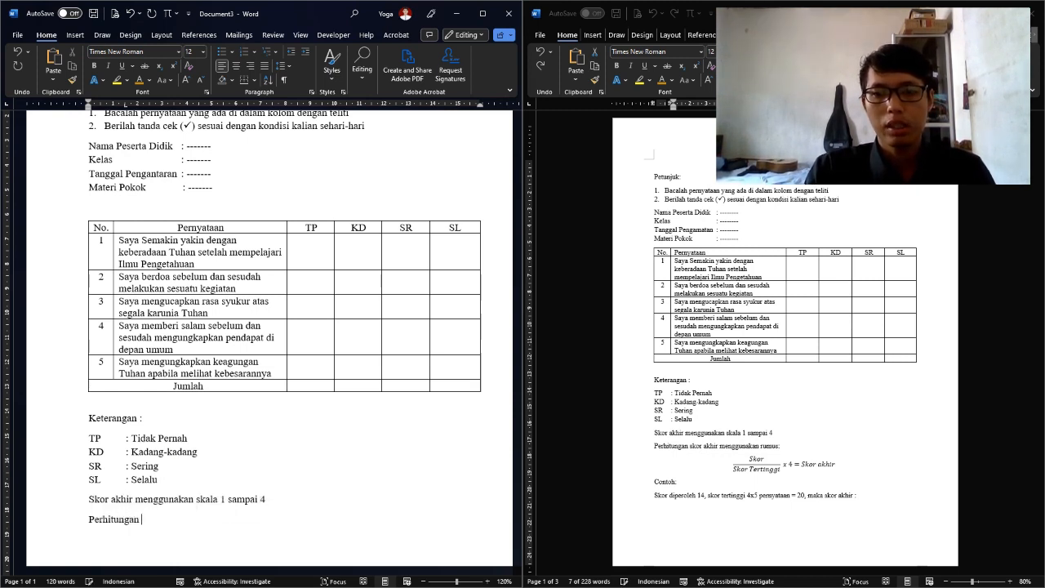
pyautogui.write('sk')
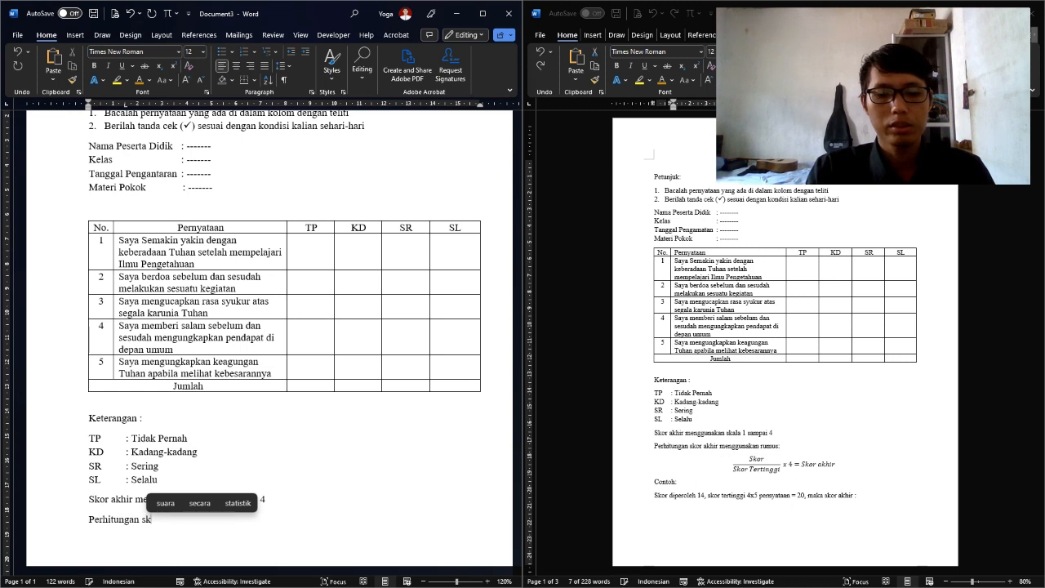
pyautogui.write('or akhir men')
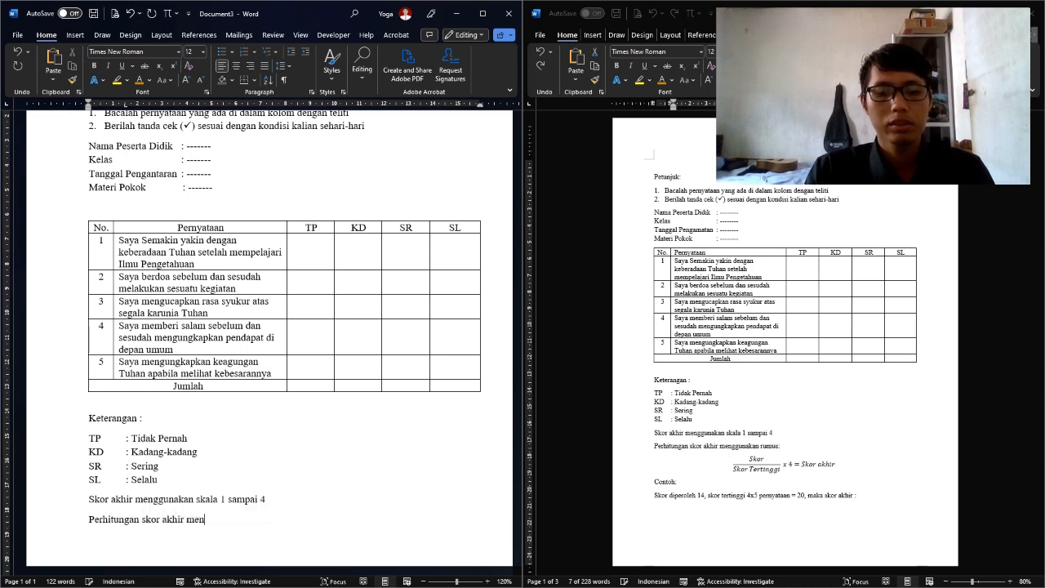
pyautogui.write('ggunakan rumus:')
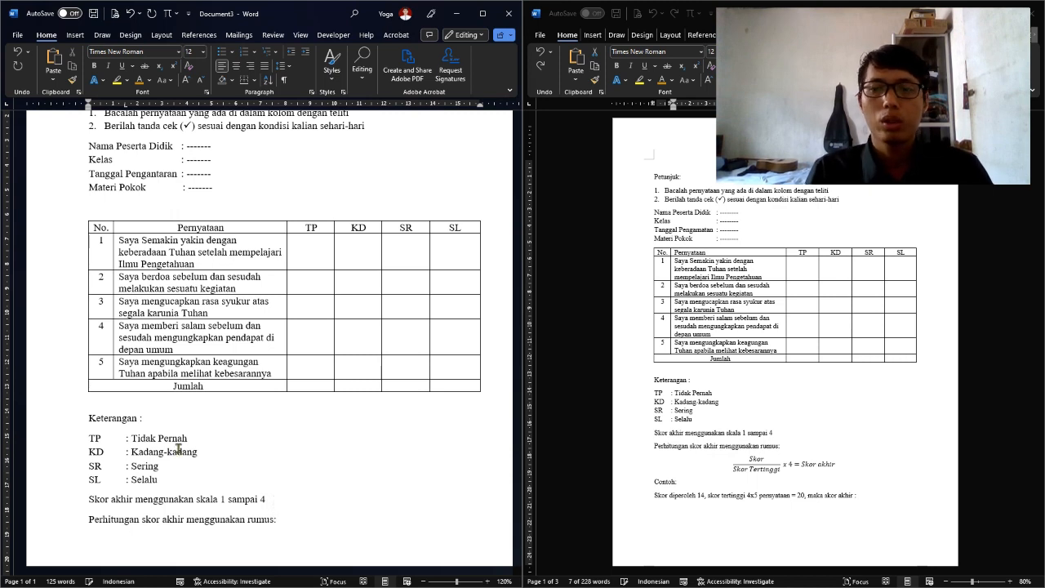
# Insert a new blank equation on the empty line below the 'rumus:' sentence
pyautogui.click(759, 460)
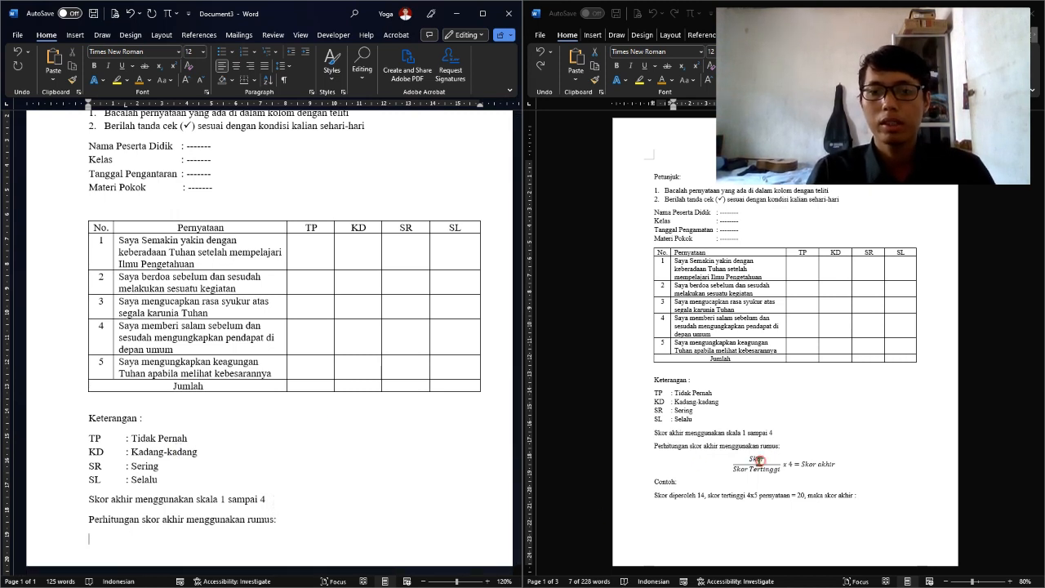
pyautogui.click(185, 531)
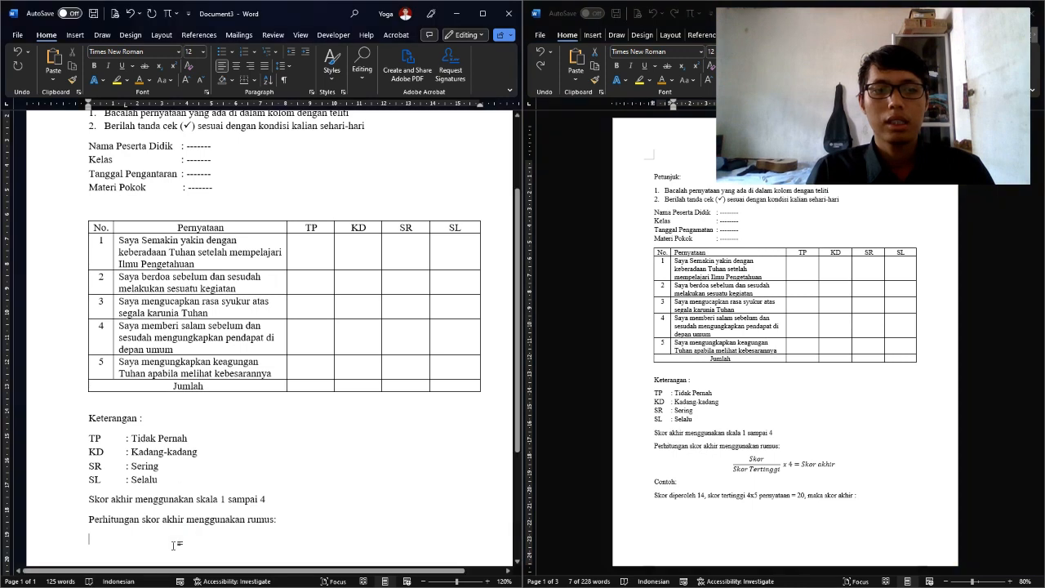
pyautogui.click(73, 36)
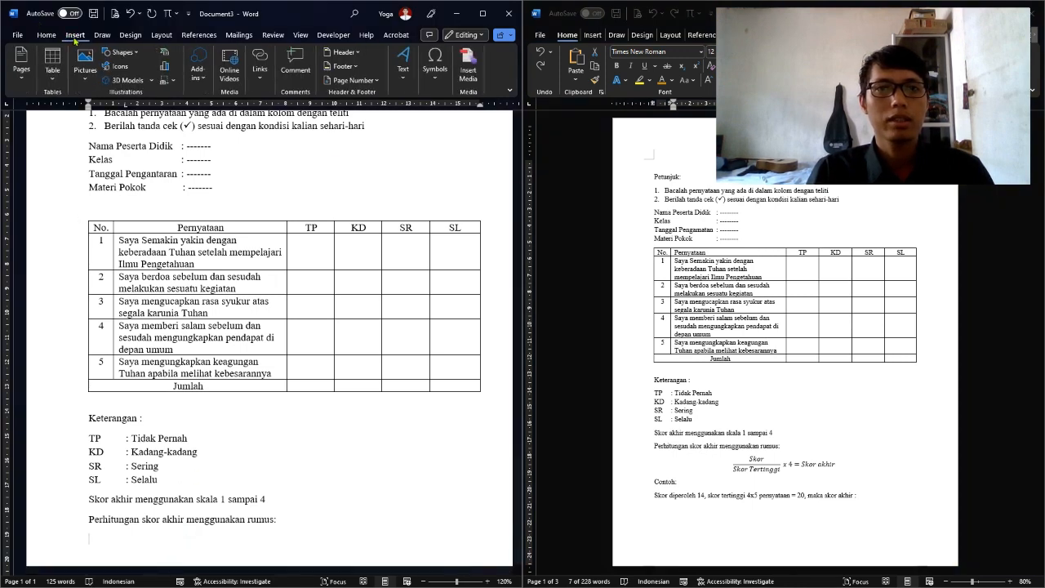
pyautogui.click(436, 70)
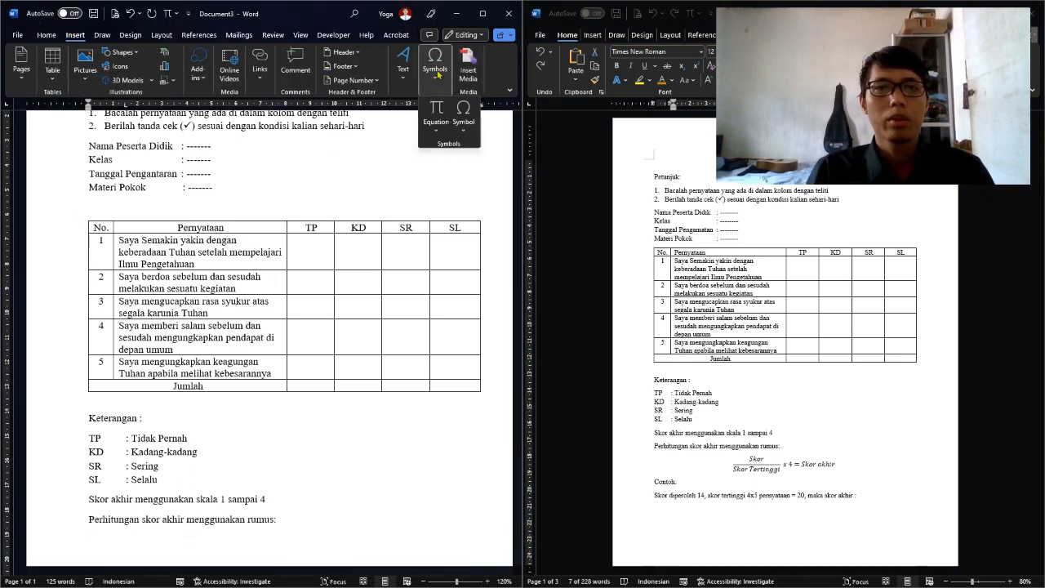
pyautogui.click(435, 123)
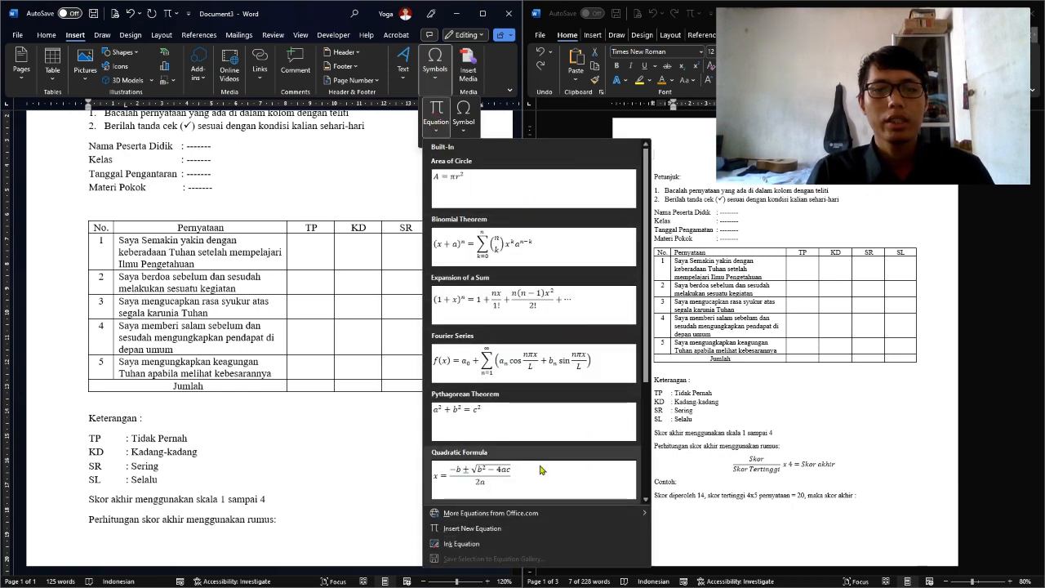
pyautogui.click(507, 528)
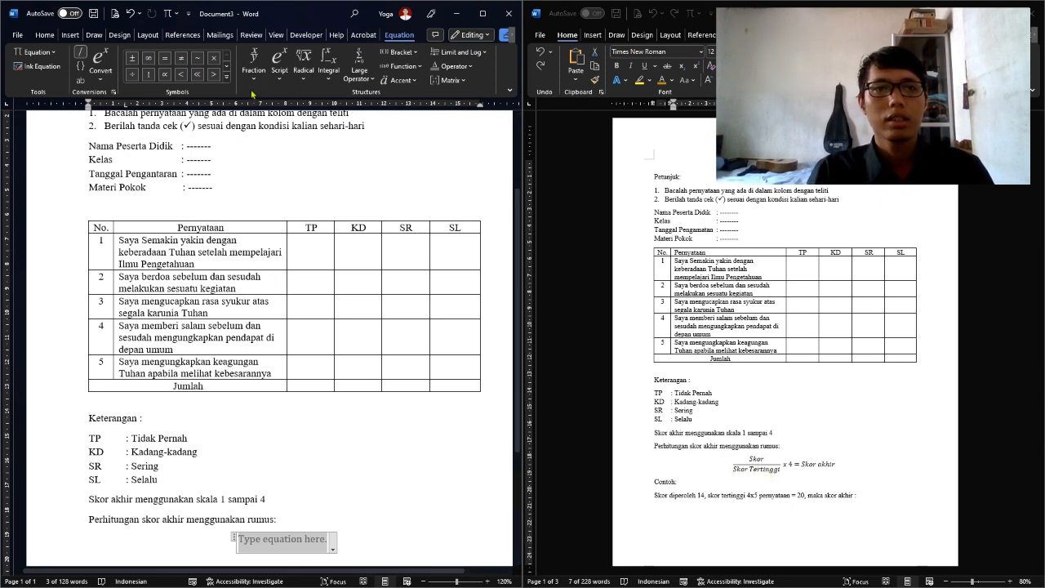
# Build the equation as a stacked fraction Skor over Skor Tertinggi, followed by x 4 = Skor akhir
pyautogui.click(254, 61)
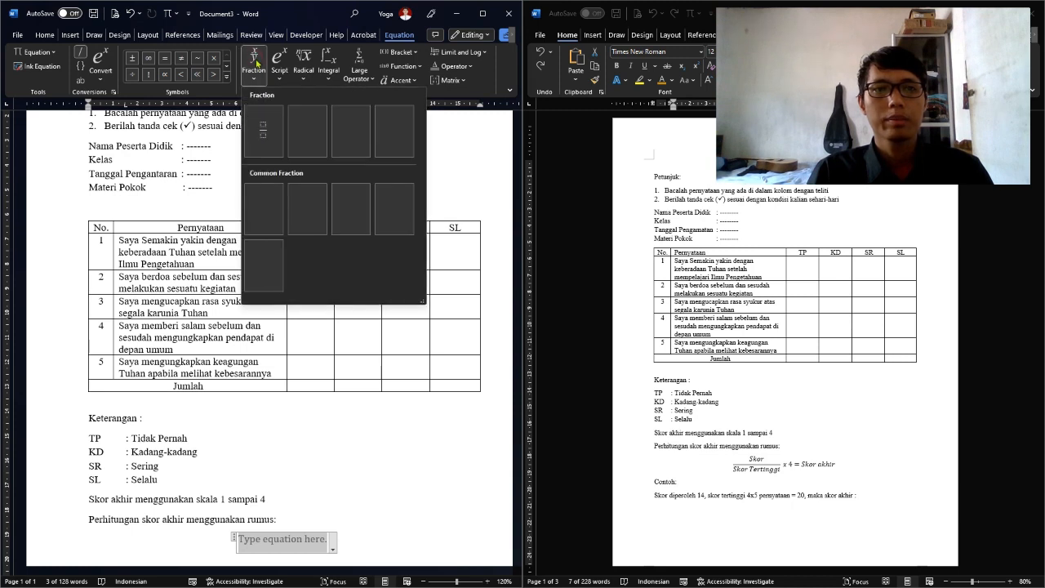
pyautogui.click(269, 134)
pyautogui.scroll(-3, 293, 505)
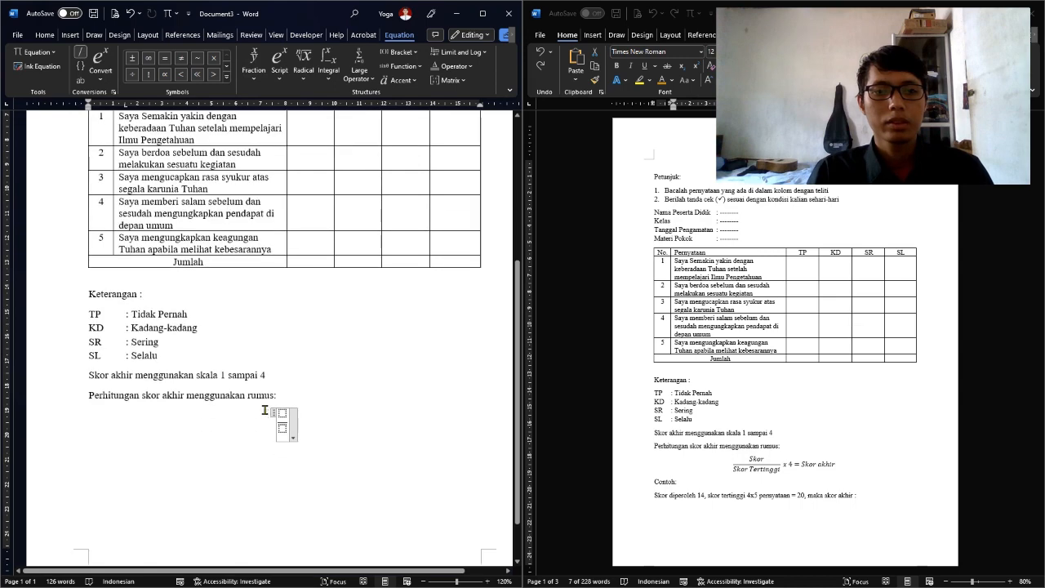
pyautogui.click(281, 413)
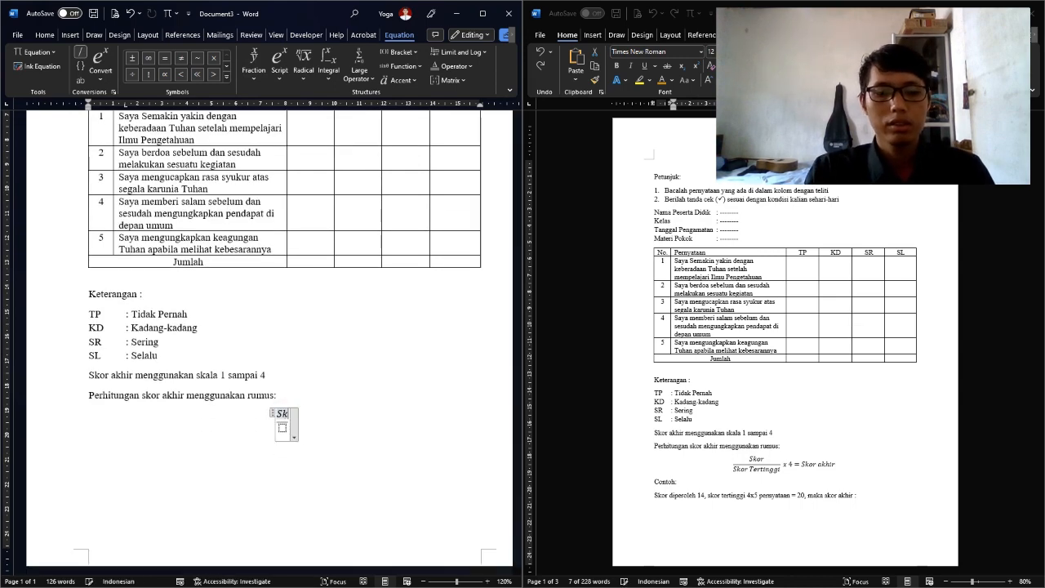
pyautogui.write('Skor Skor')
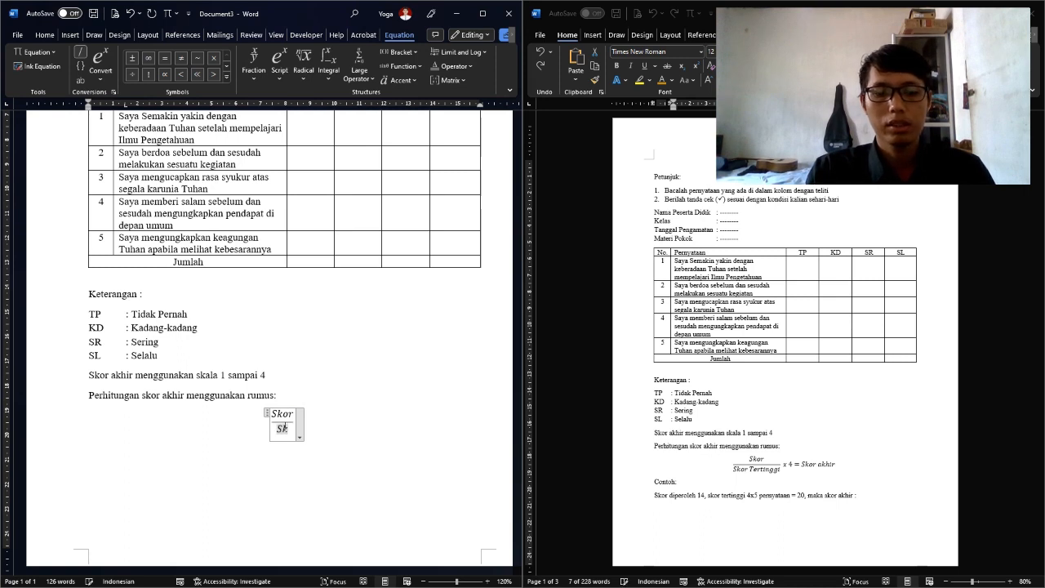
pyautogui.write('Tertinggi')
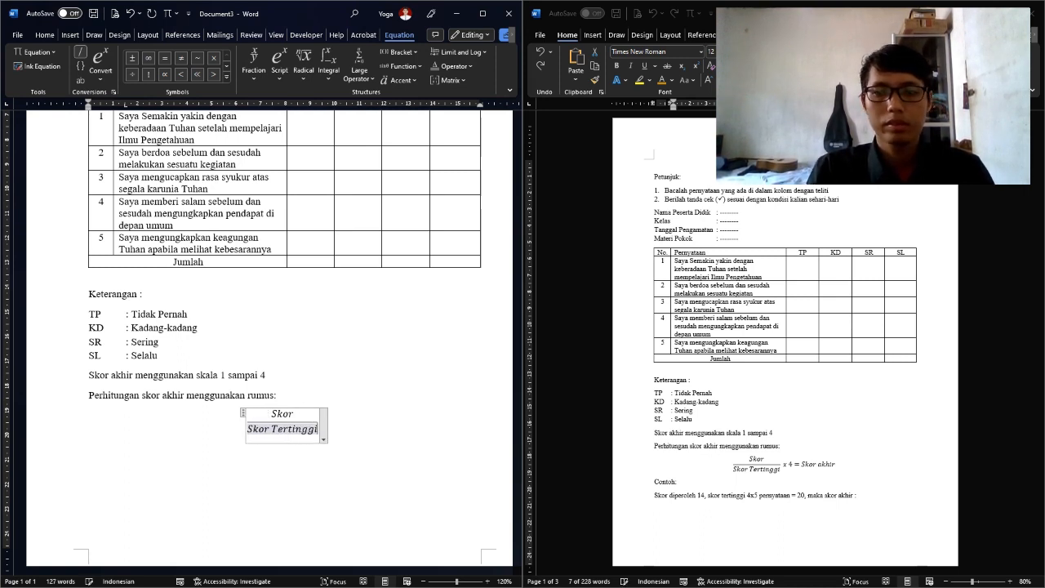
pyautogui.press('Right')
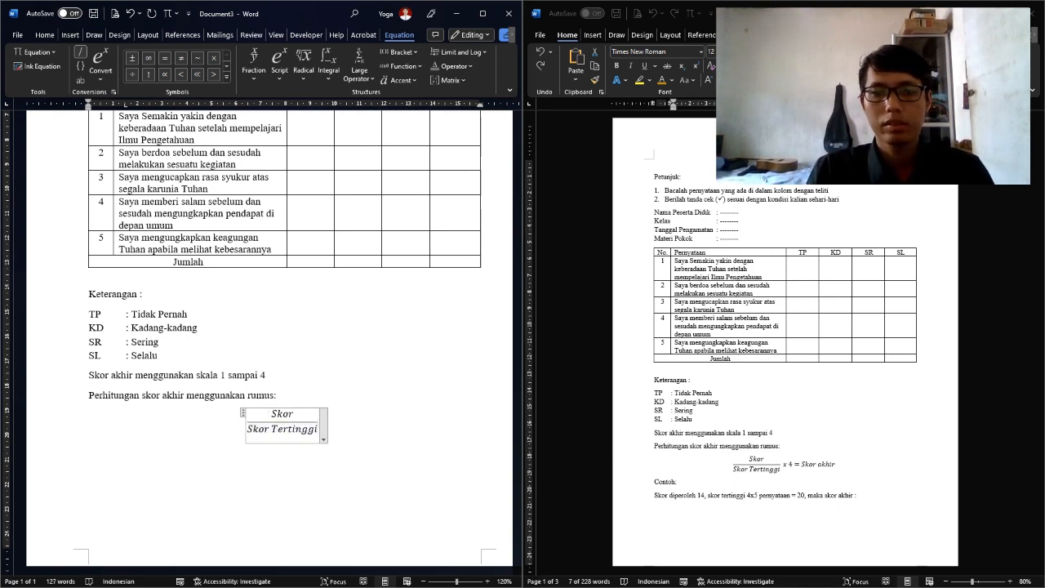
pyautogui.write('x')
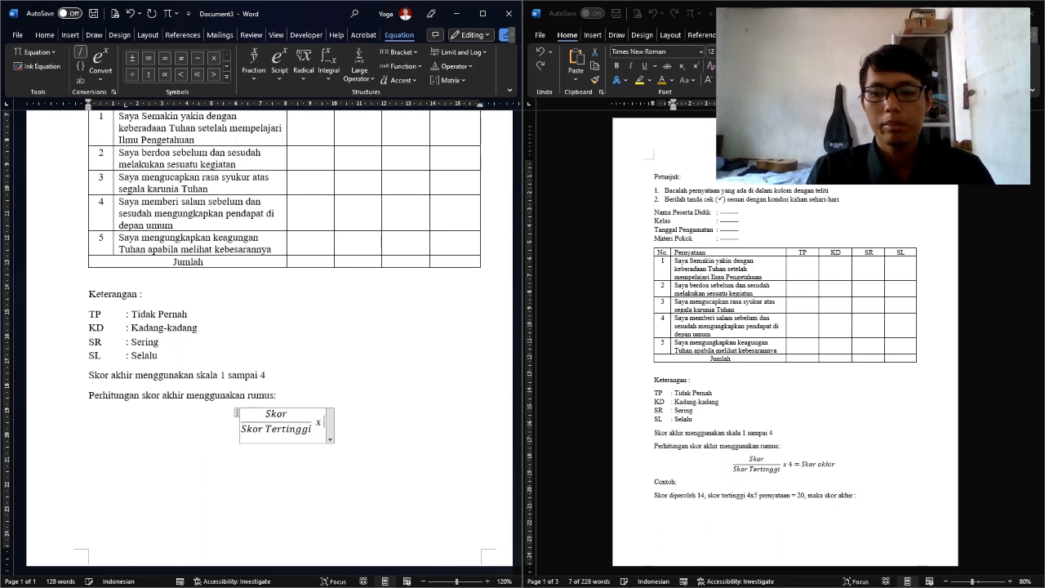
pyautogui.write(' 4 =')
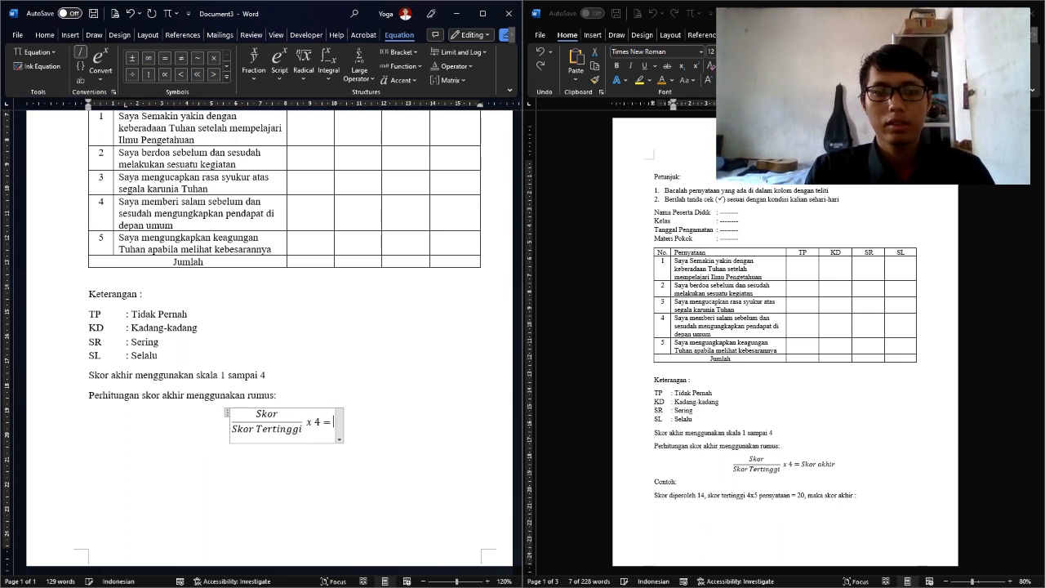
pyautogui.write(' Skor akhir')
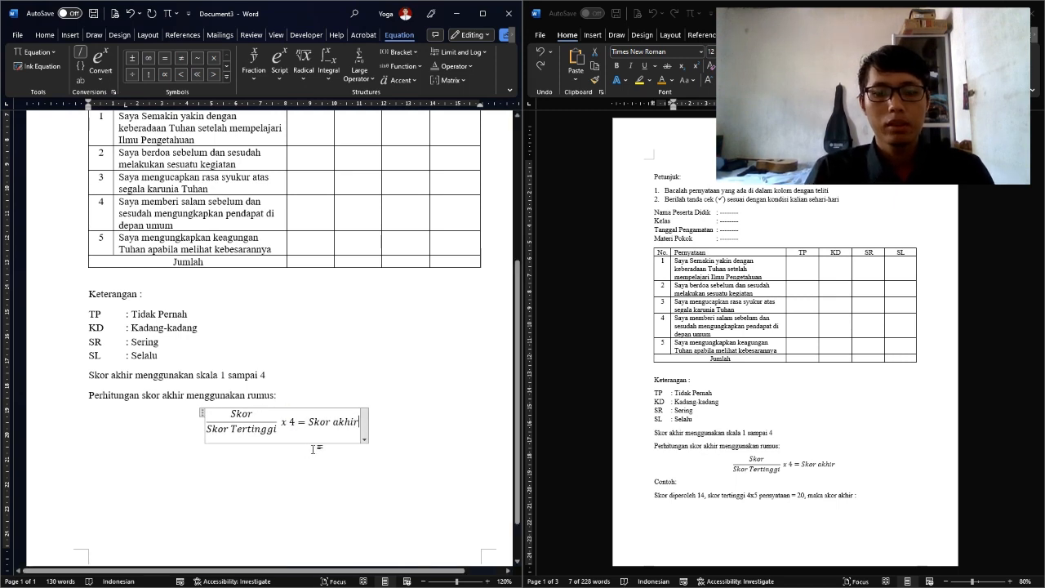
pyautogui.click(200, 474)
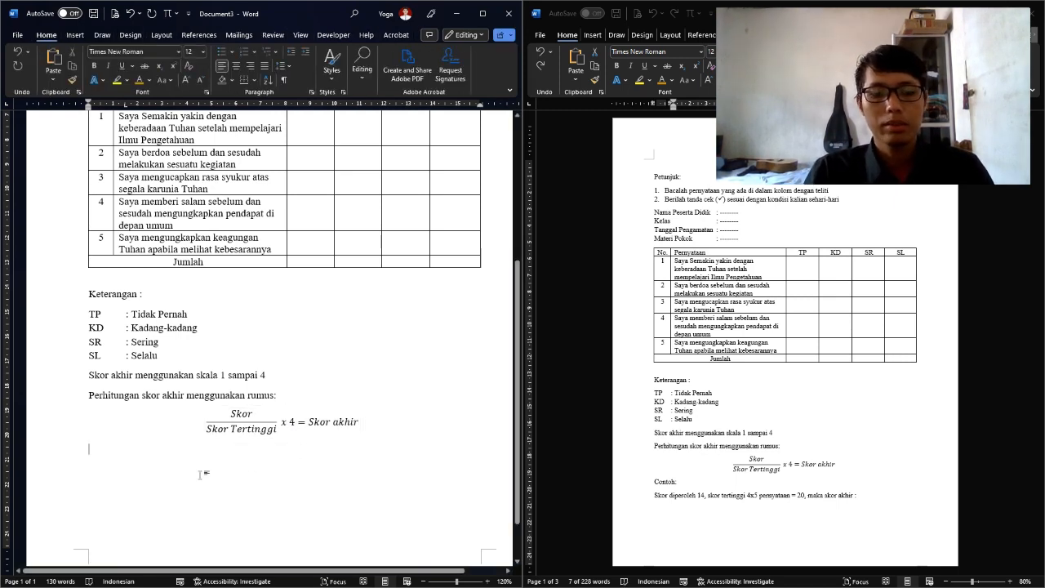
# Type 'Contoh:' and 'Skor diperoleh 12, skor tertinggi 4 x 5 pernyataan = 20, maka skor akhir:'
pyautogui.write('Contoh: ')
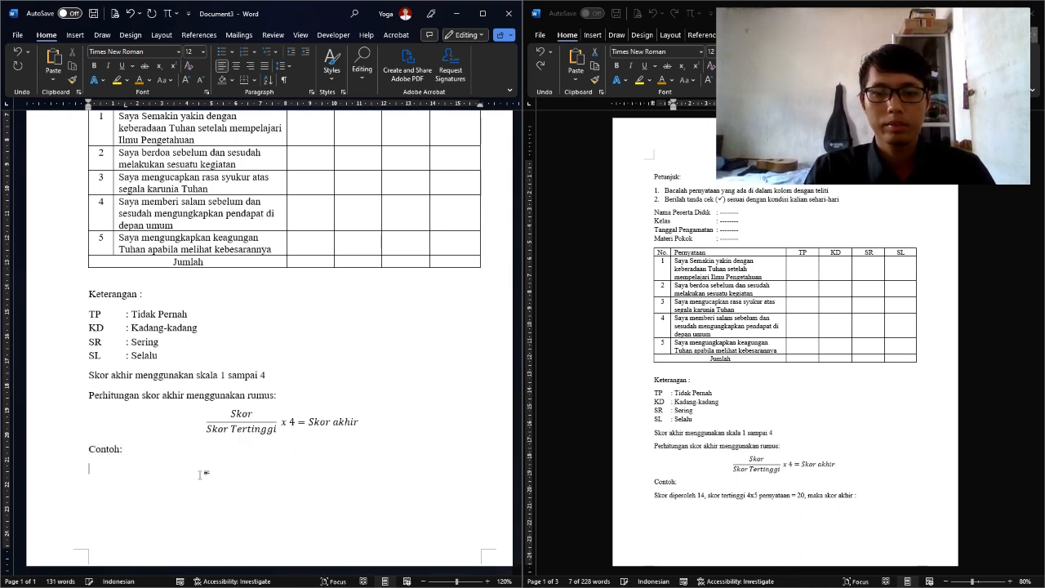
pyautogui.write('Skor di')
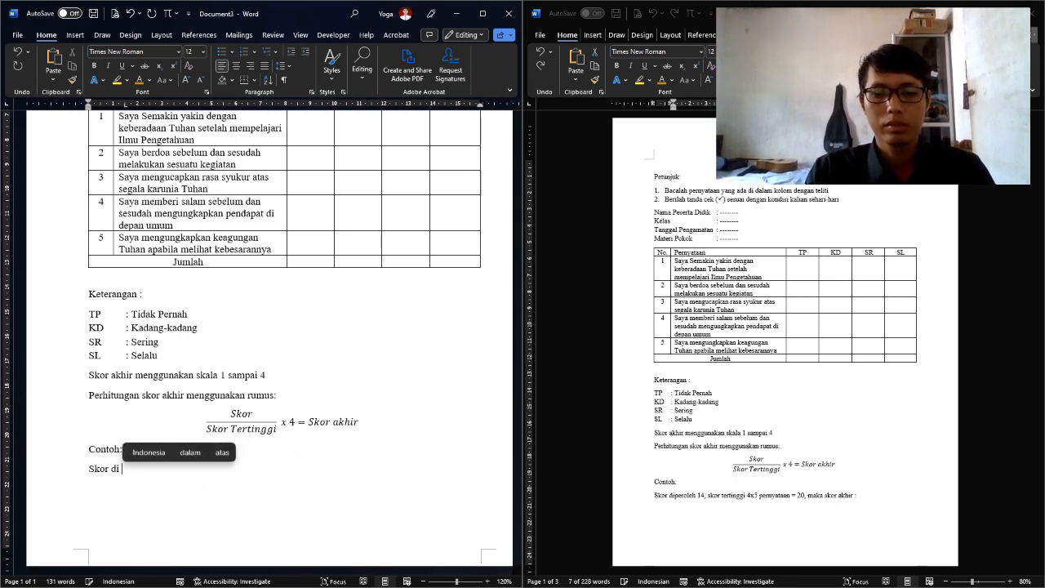
pyautogui.press('BackSpace')
pyautogui.write('perol')
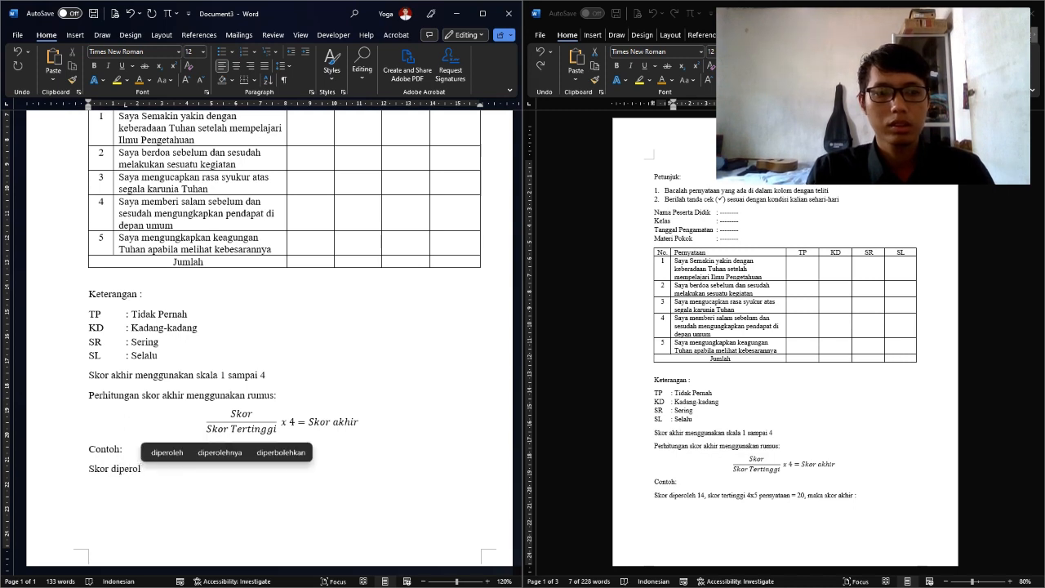
pyautogui.write('eh 12')
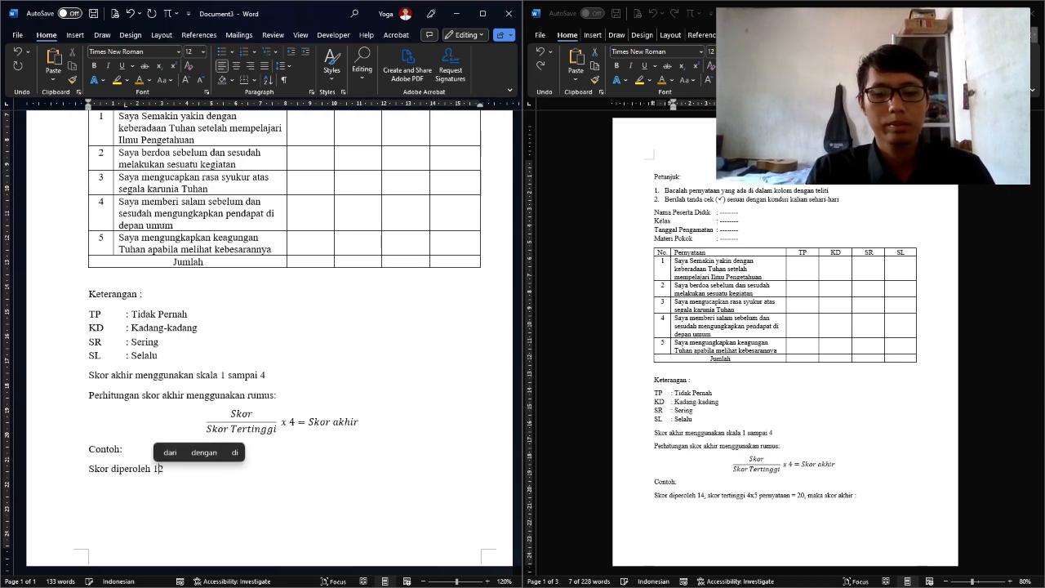
pyautogui.write('. skor tertingg')
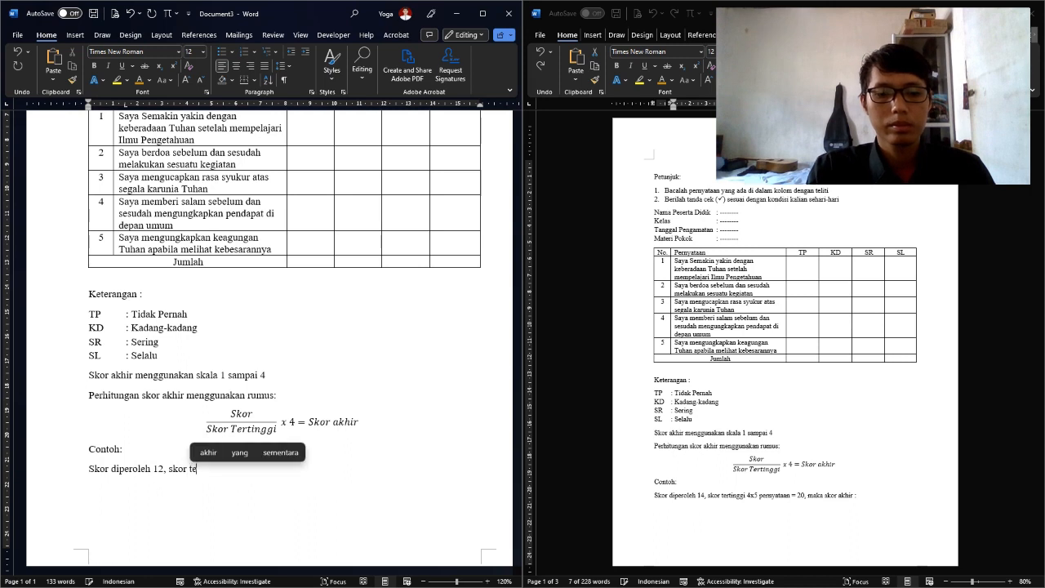
pyautogui.write('i 4')
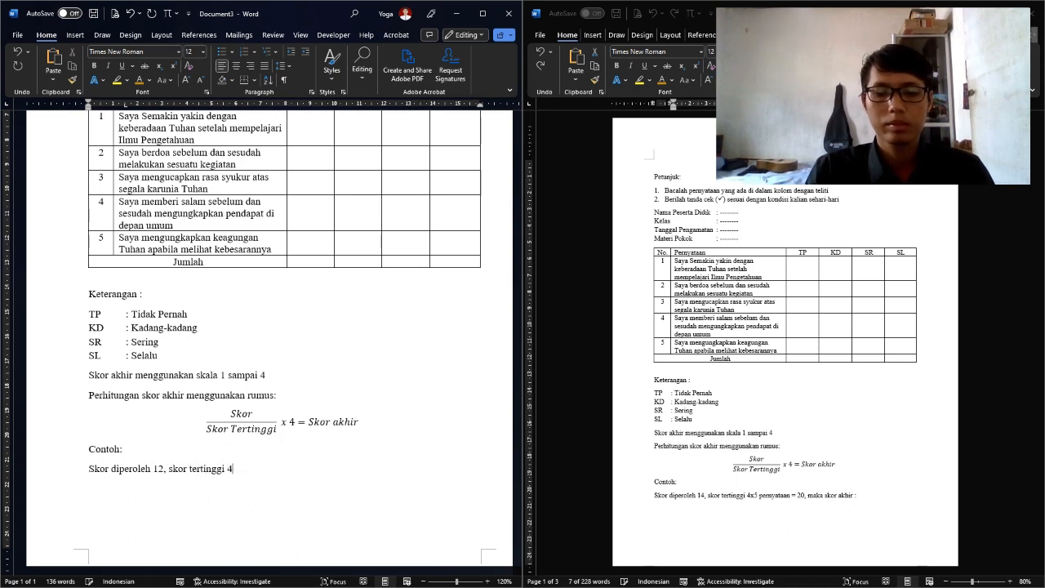
pyautogui.write(' x')
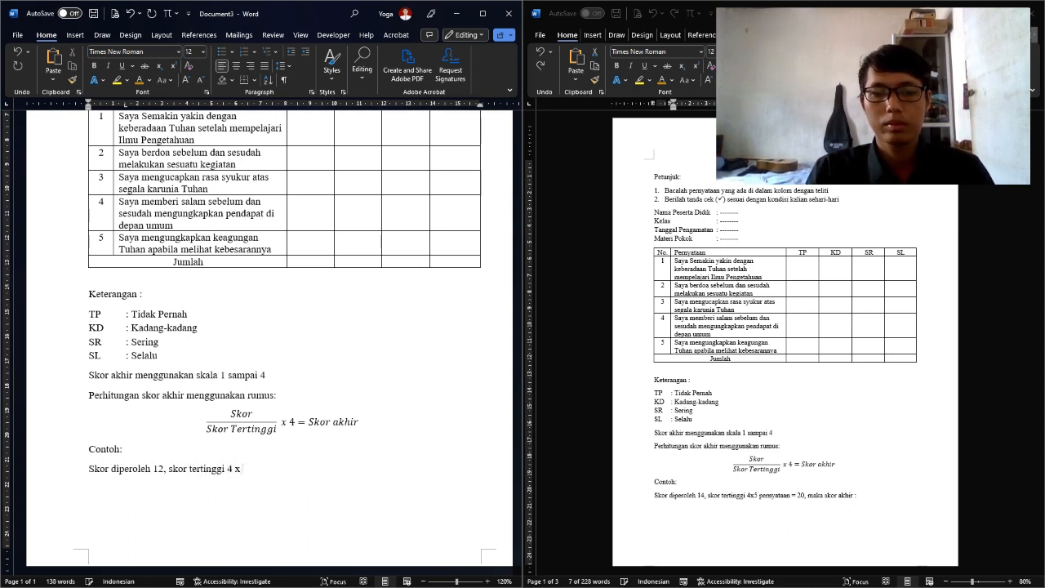
pyautogui.write(' 5')
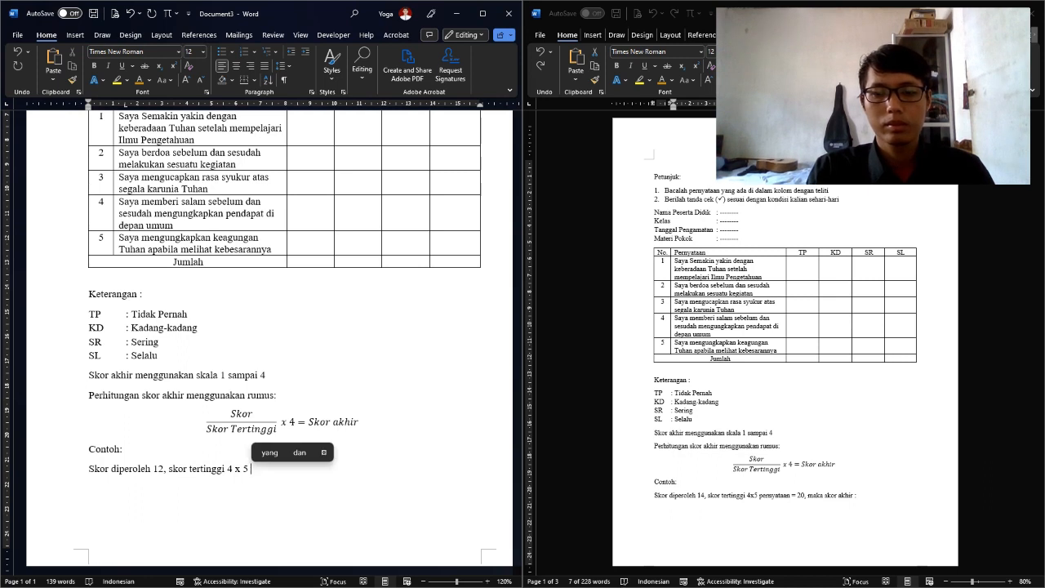
pyautogui.press('BackSpace')
pyautogui.write('p')
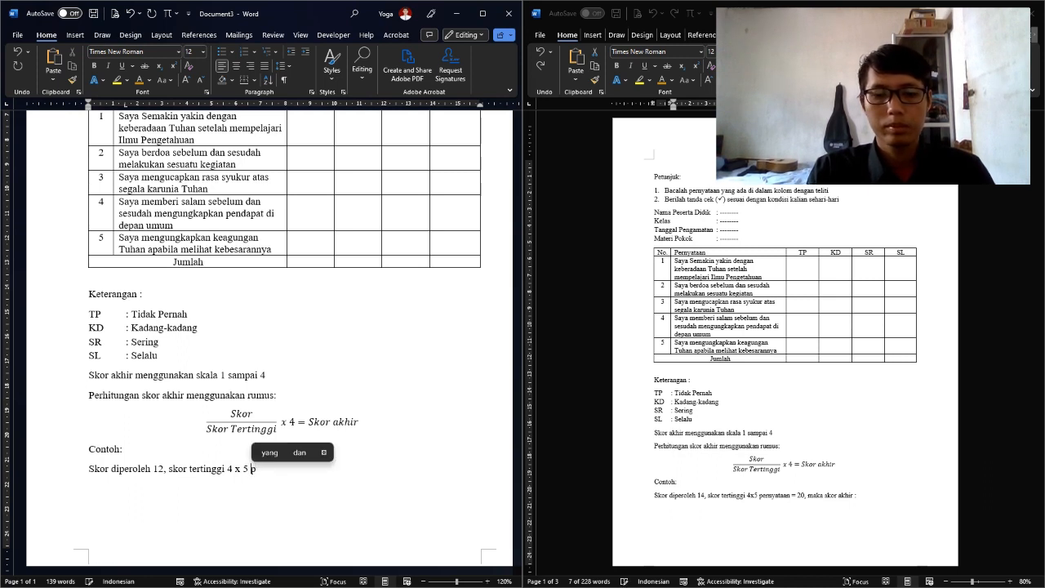
pyautogui.write('ernyataan = 20')
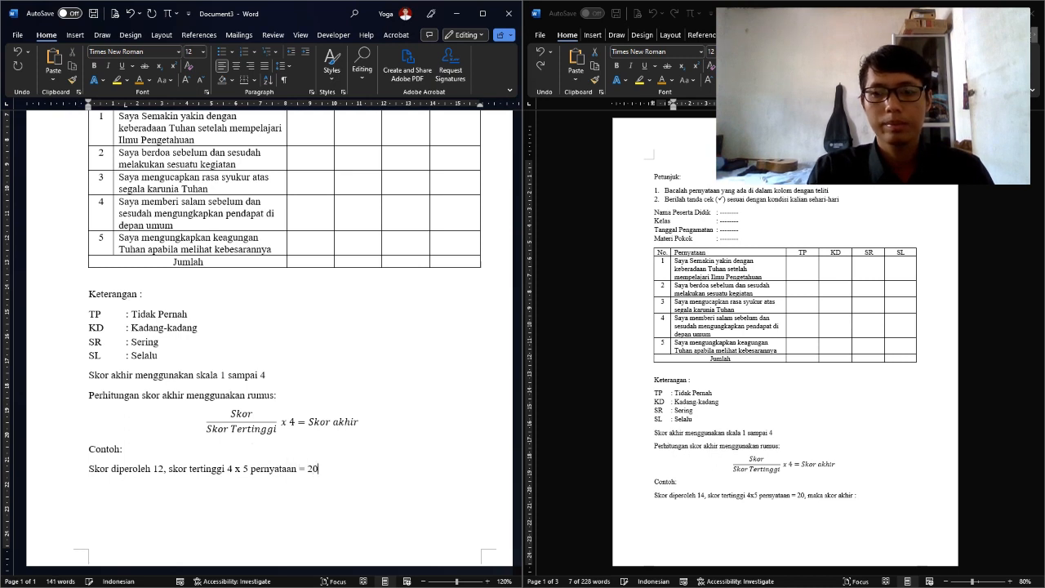
pyautogui.write(', maka ')
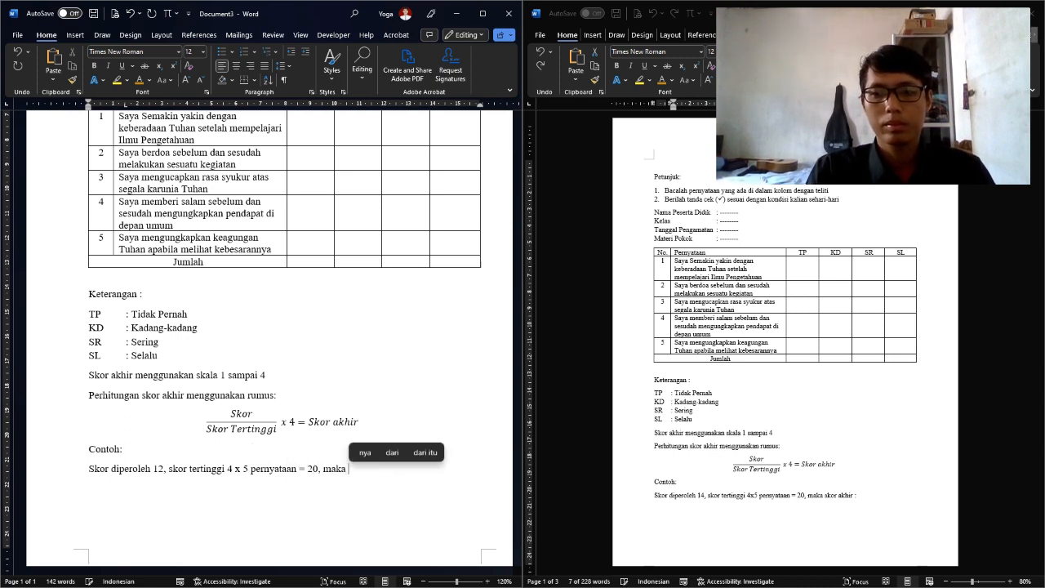
pyautogui.write('skor akhir:')
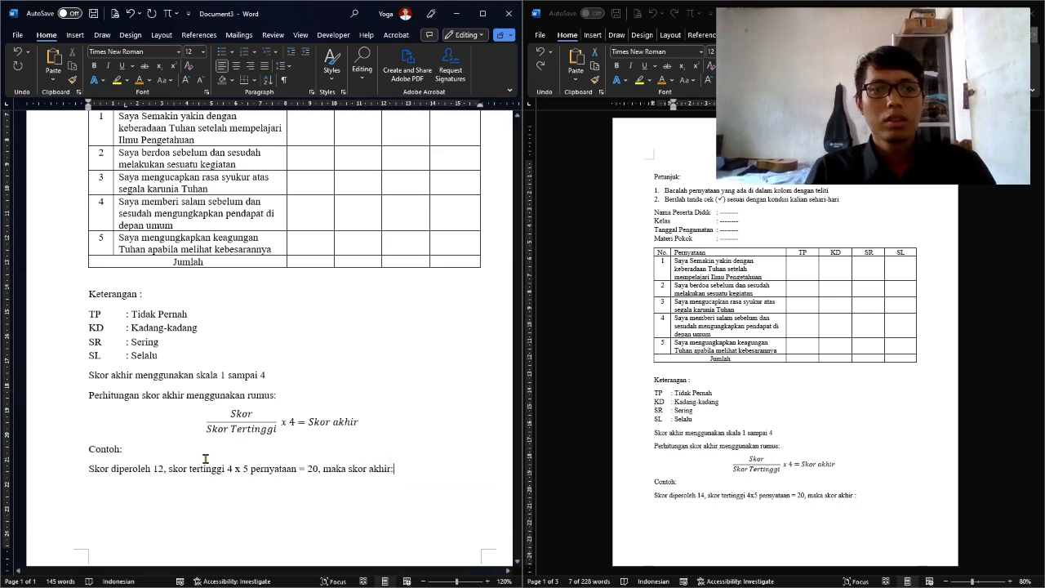
pyautogui.scroll(5, 206, 459)
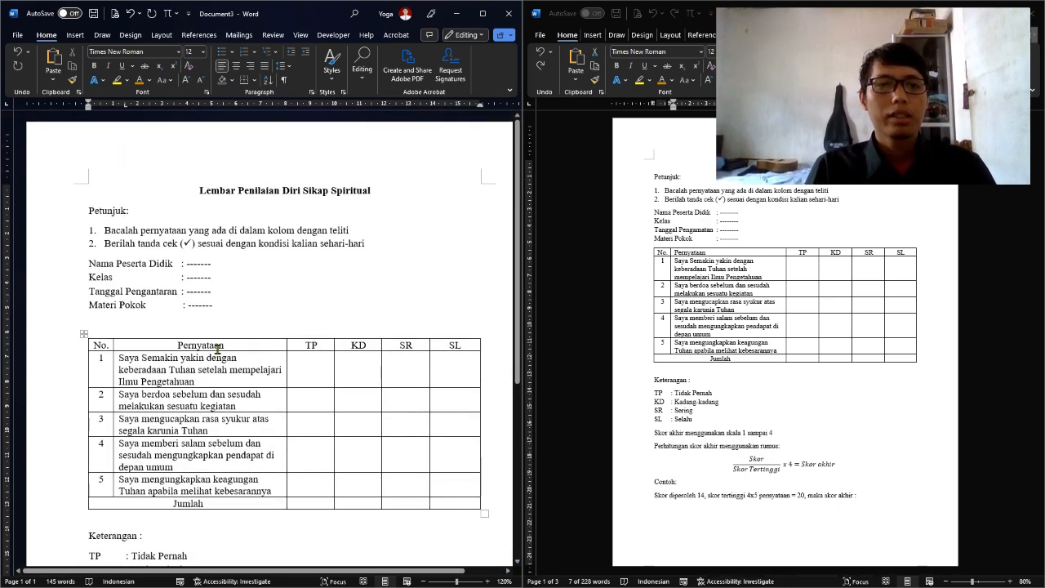
pyautogui.scroll(-6, 218, 348)
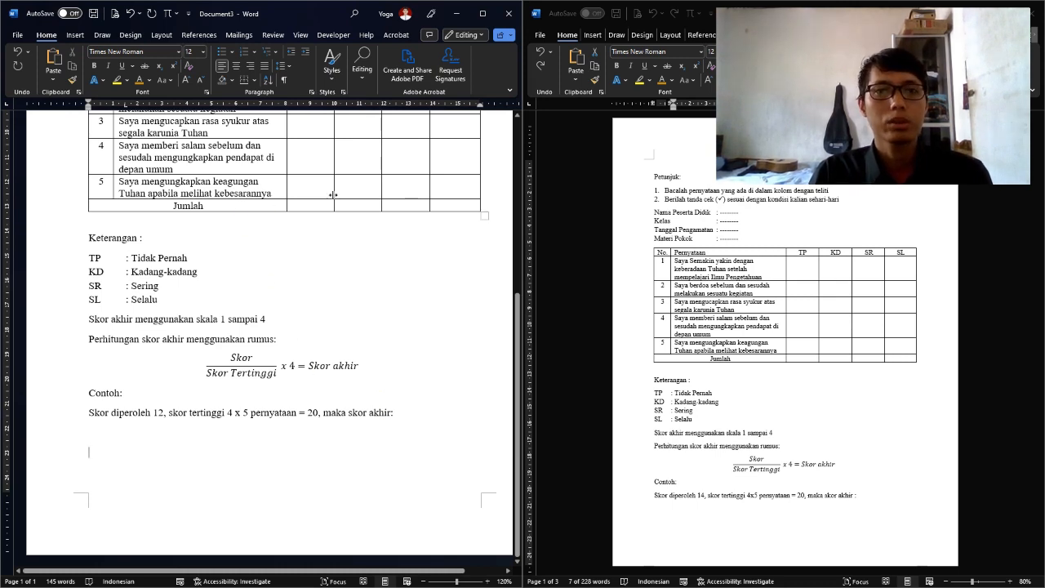
pyautogui.scroll(5, 173, 364)
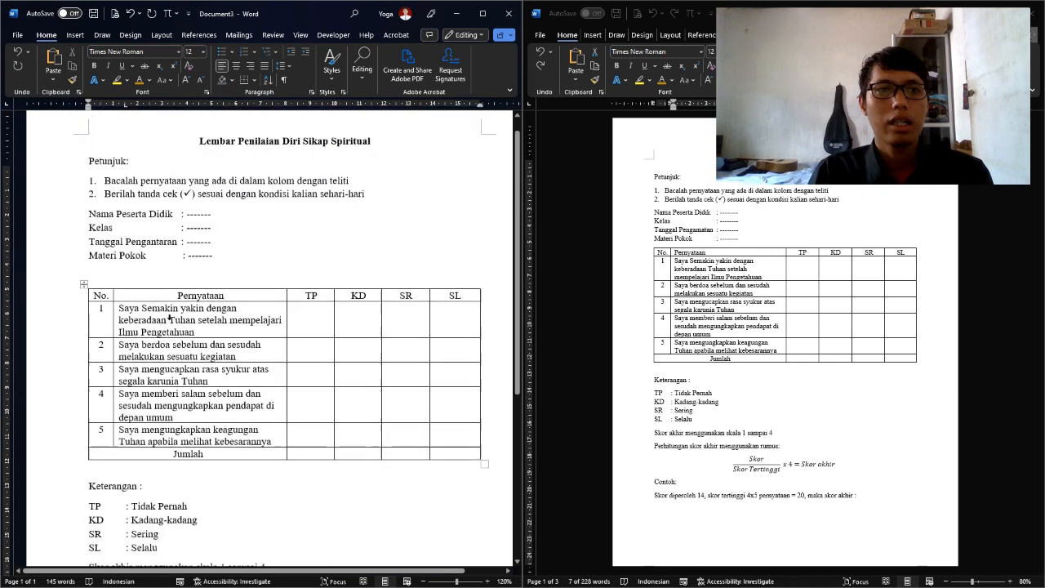
pyautogui.scroll(1, 171, 319)
pyautogui.scroll(-6, 171, 343)
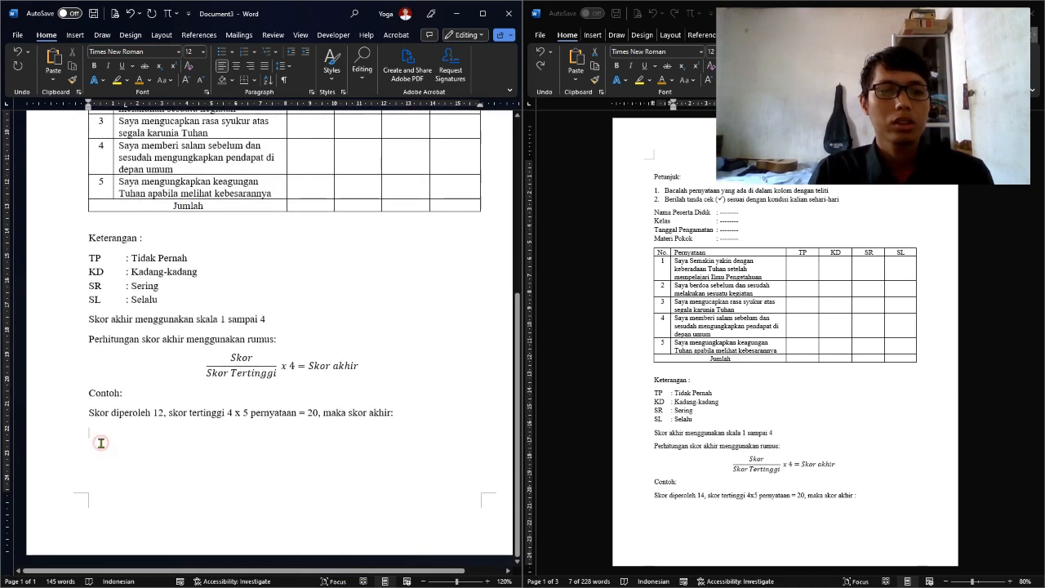
pyautogui.scroll(1, 107, 411)
pyautogui.scroll(-1, 107, 411)
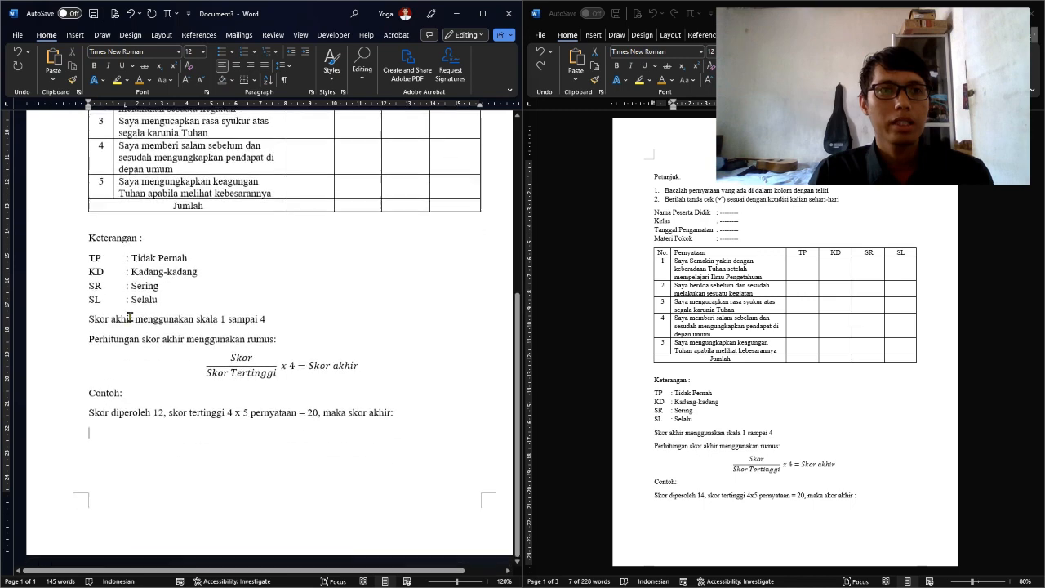
pyautogui.click(156, 38)
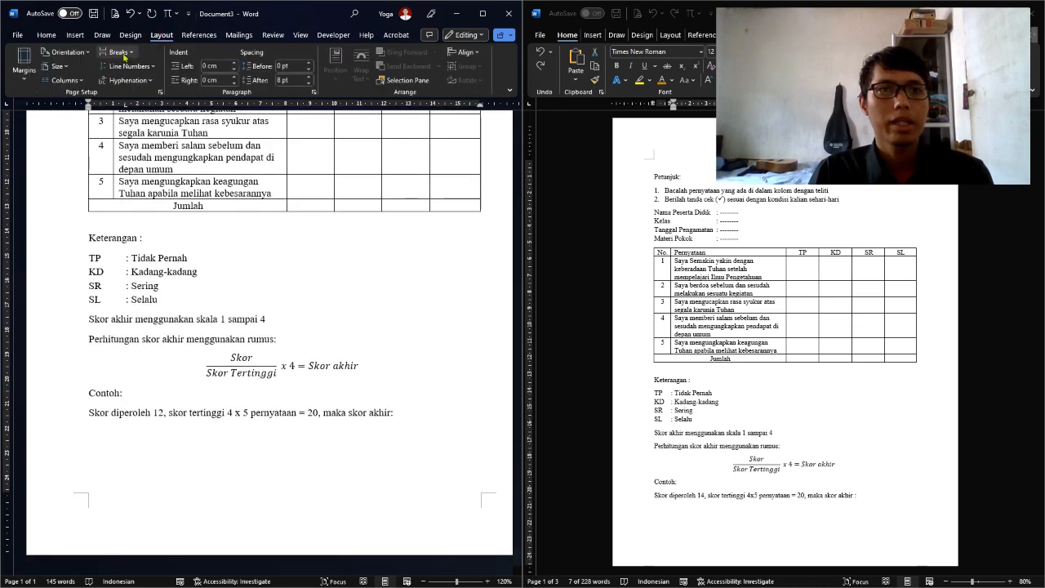
pyautogui.click(118, 53)
pyautogui.click(229, 214)
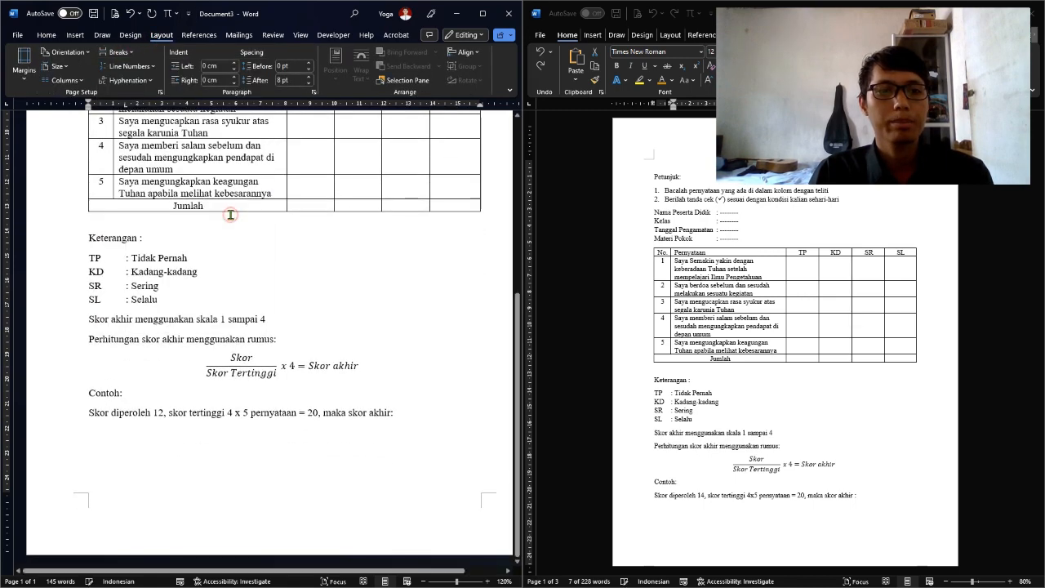
pyautogui.scroll(-2, 229, 215)
pyautogui.scroll(-2, 107, 356)
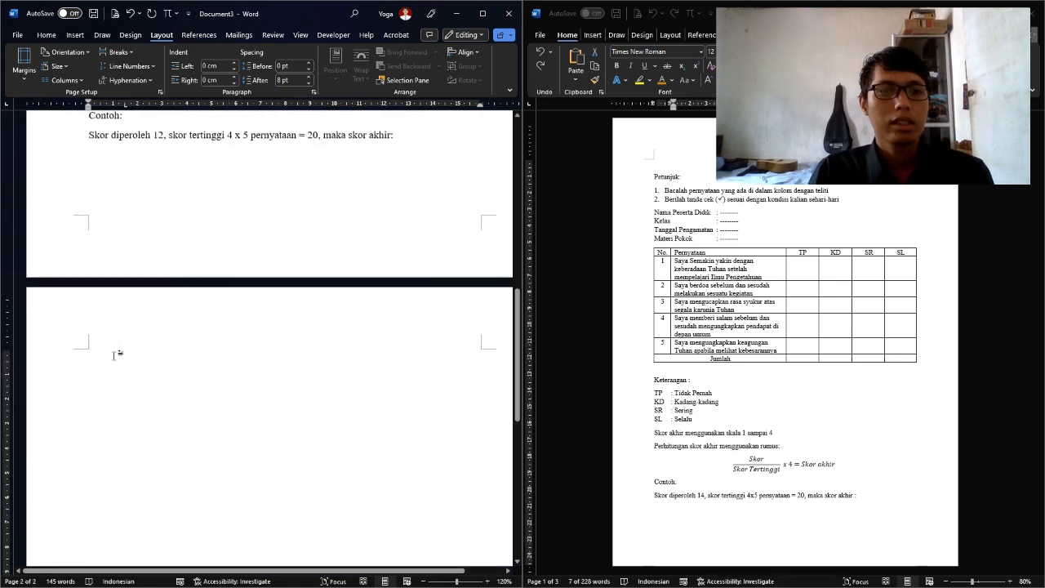
pyautogui.click(23, 76)
pyautogui.click(70, 180)
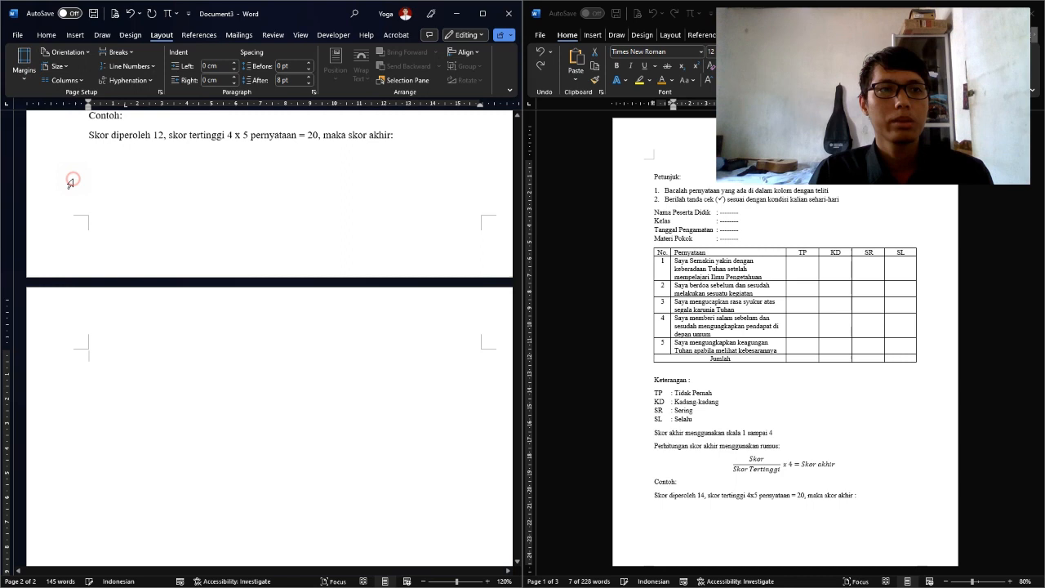
pyautogui.click(56, 66)
pyautogui.click(115, 248)
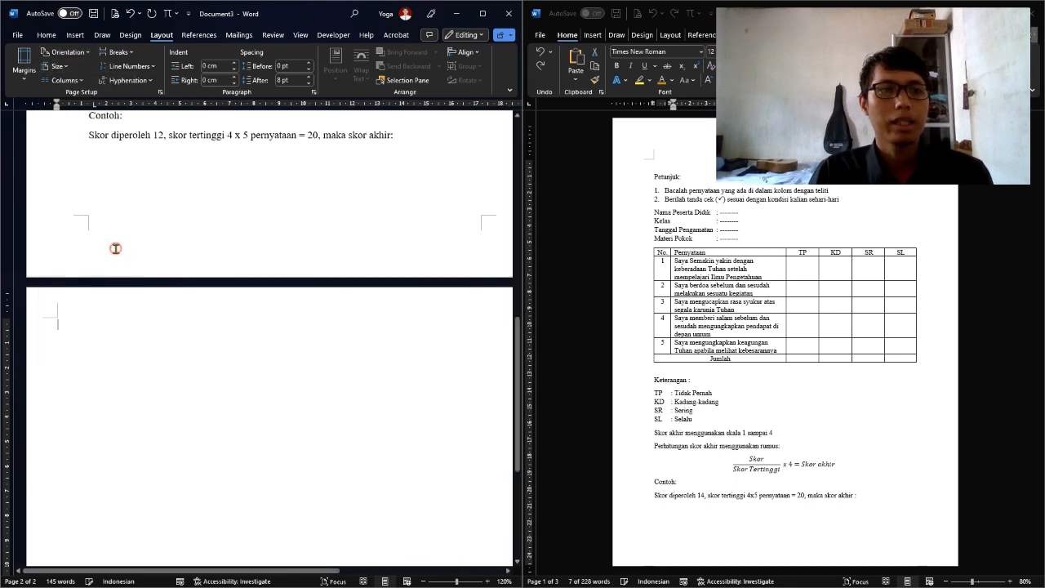
pyautogui.click(53, 36)
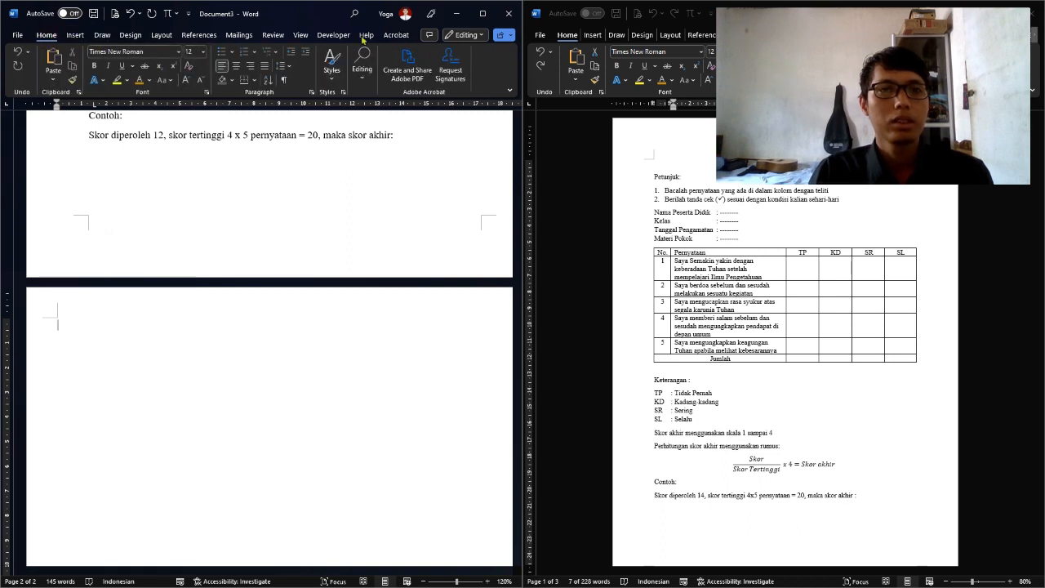
# Apply an orange ¾ pt Box page border to the whole document
pyautogui.click(76, 36)
pyautogui.click(128, 36)
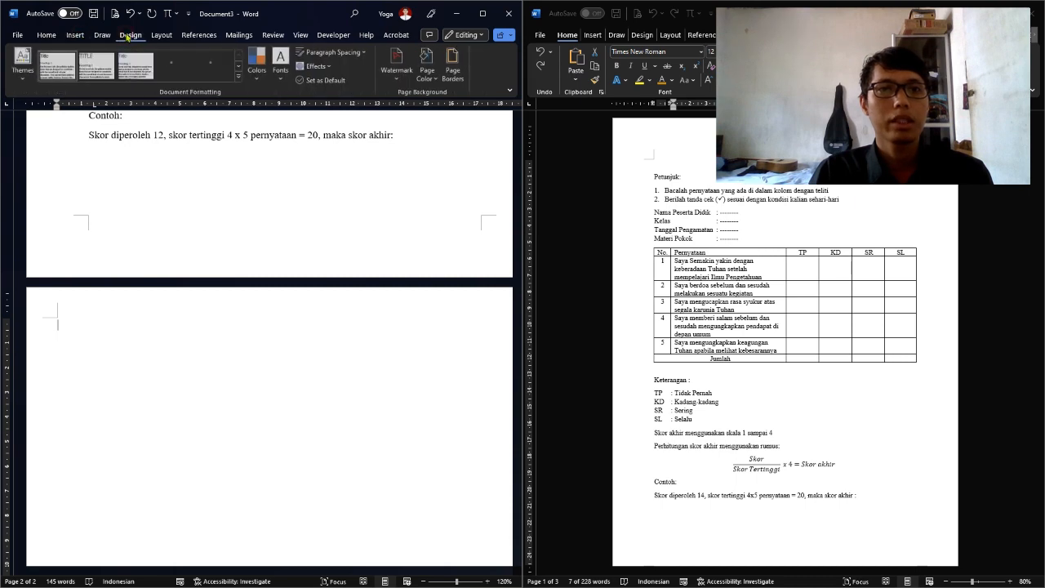
pyautogui.click(456, 73)
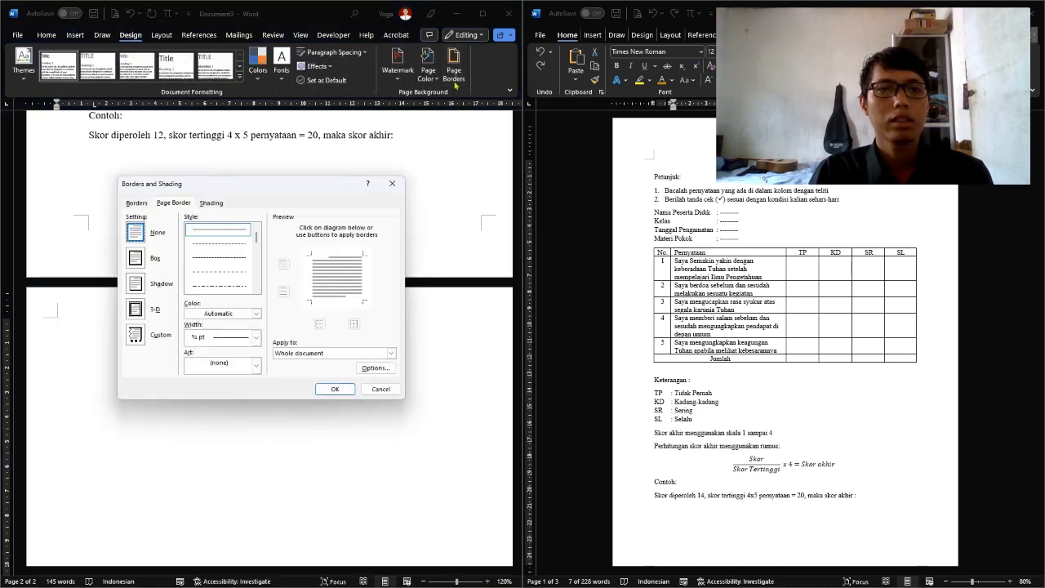
pyautogui.click(136, 259)
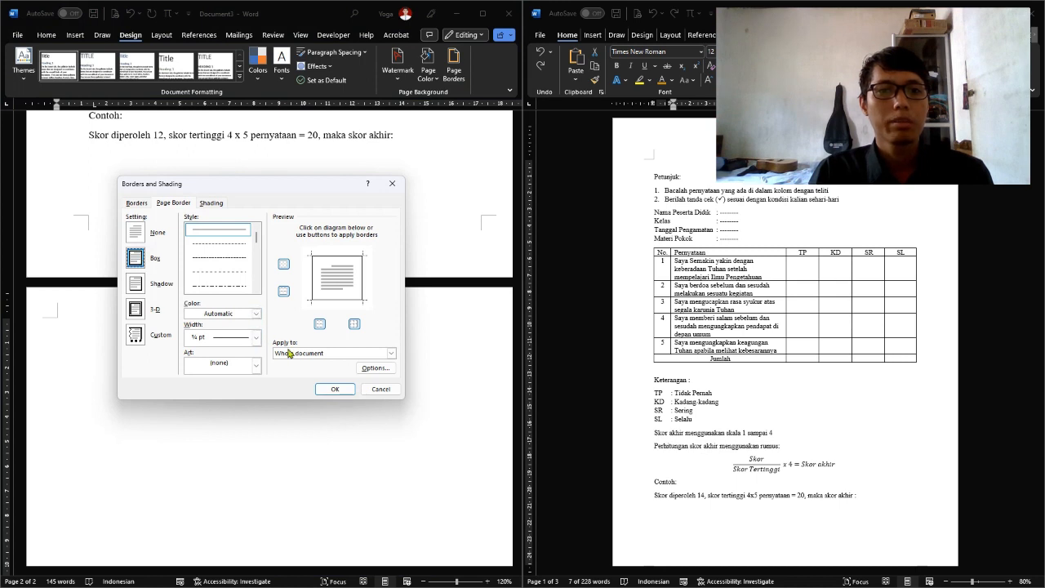
pyautogui.click(257, 316)
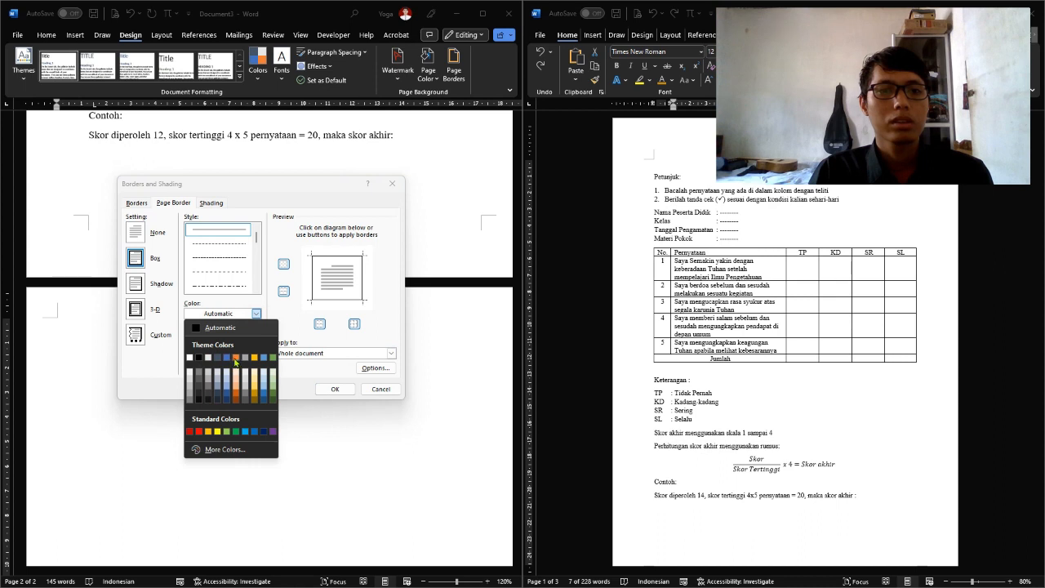
pyautogui.click(234, 358)
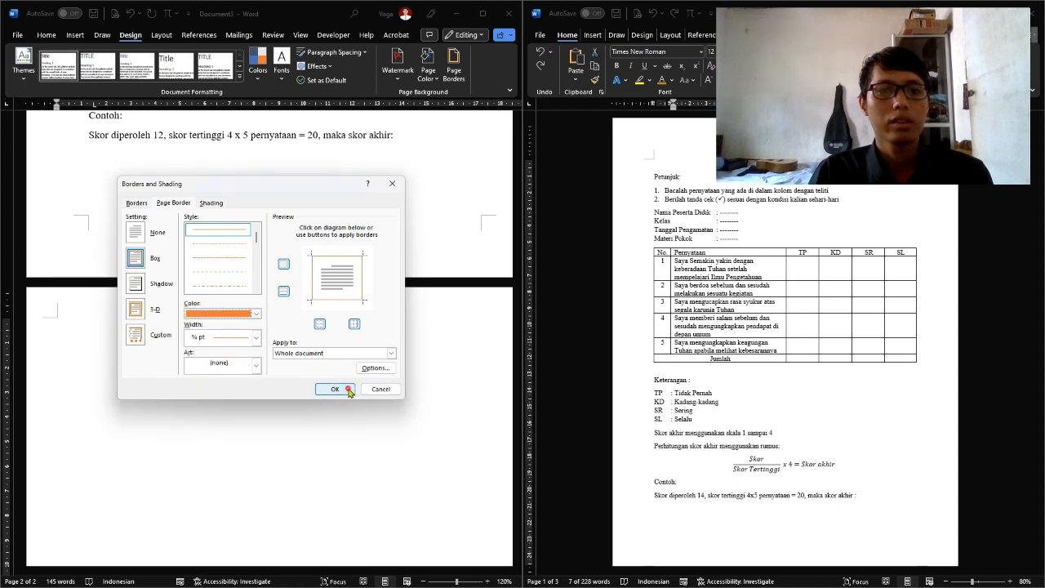
pyautogui.click(335, 390)
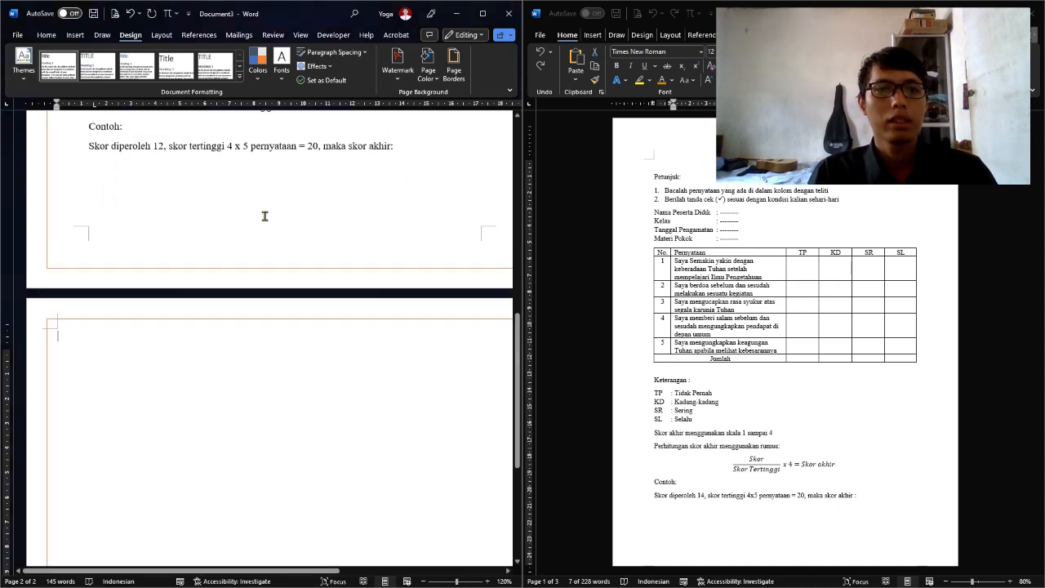
pyautogui.scroll(5, 265, 215)
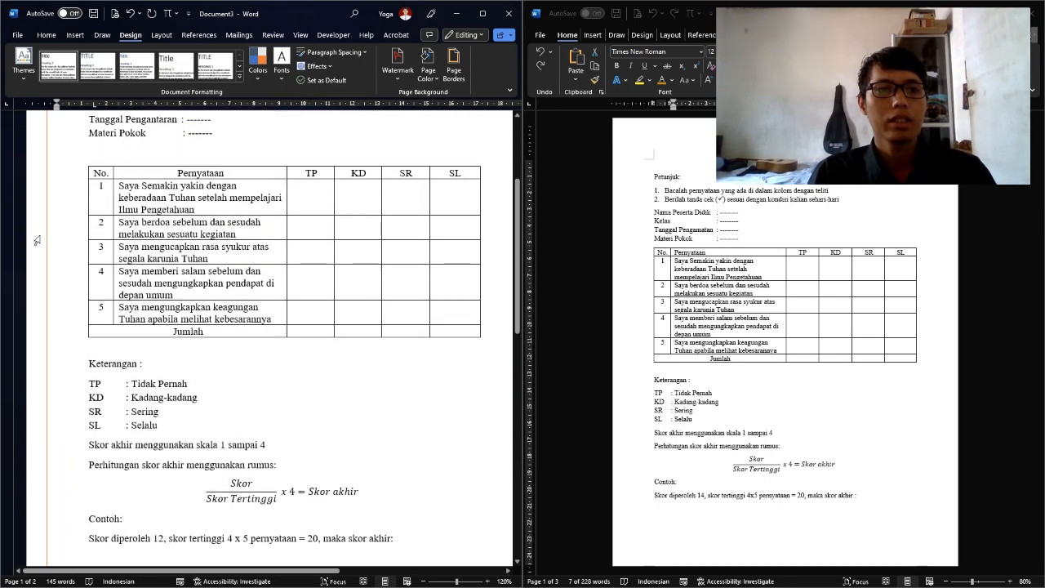
pyautogui.scroll(2, 36, 240)
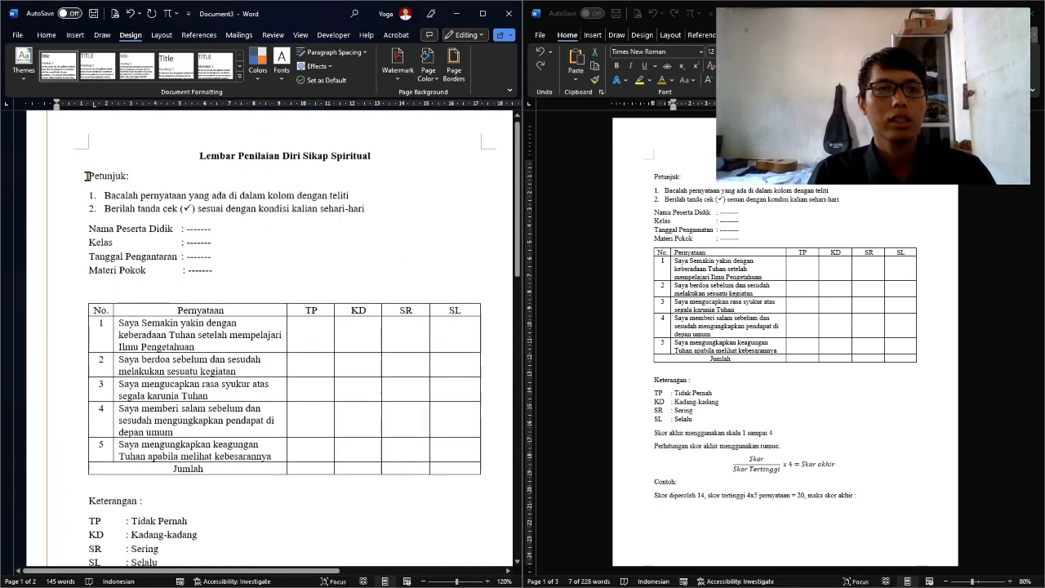
pyautogui.doubleClick(123, 131)
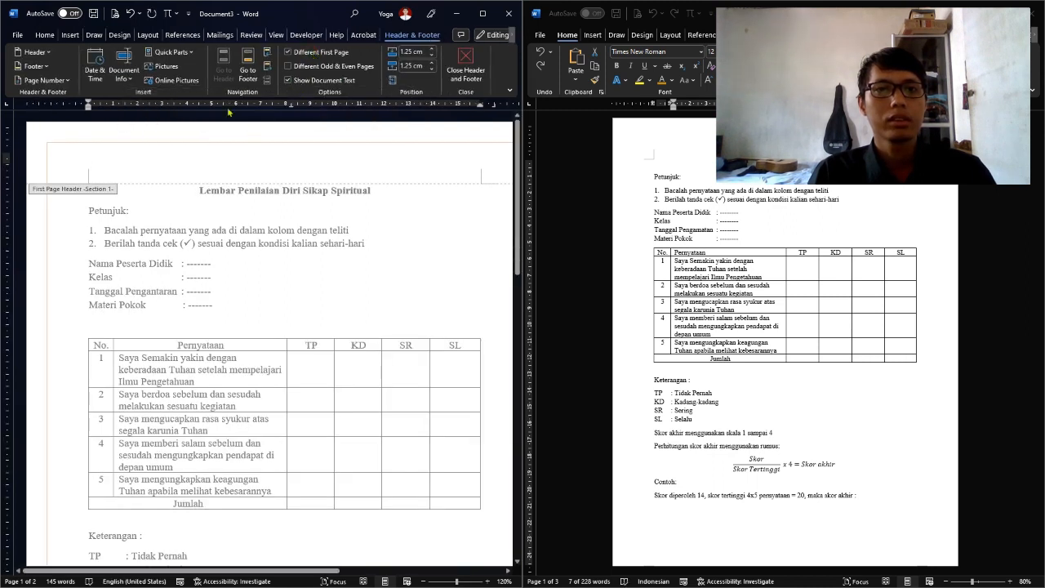
pyautogui.click(466, 66)
pyautogui.scroll(-8, 333, 137)
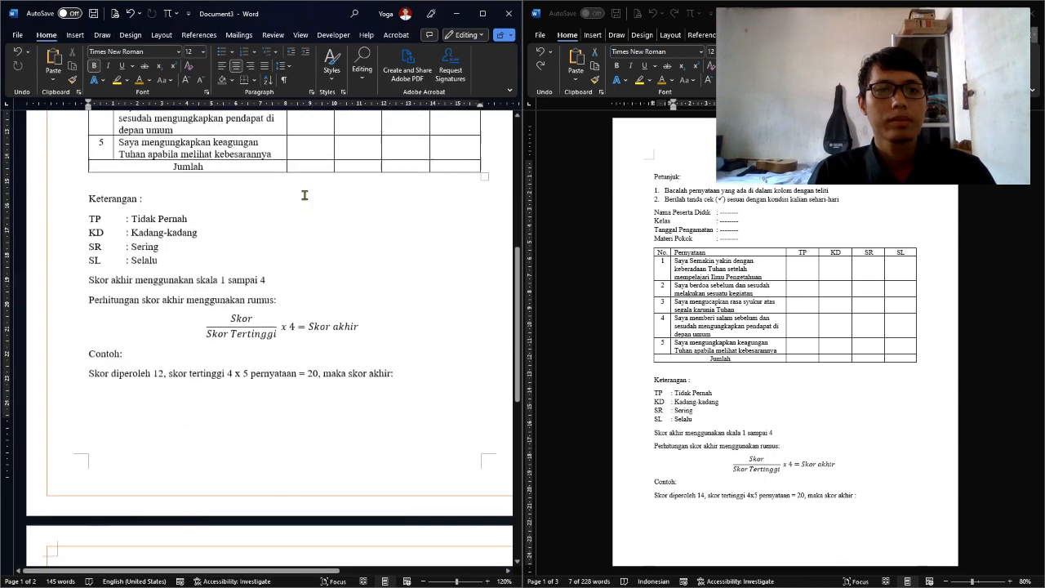
pyautogui.click(151, 338)
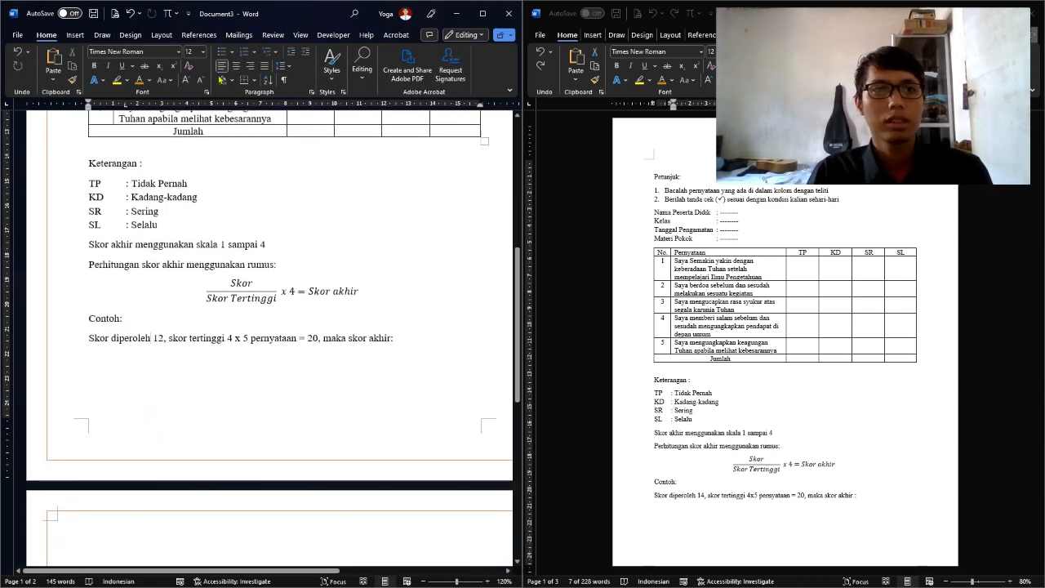
pyautogui.click(131, 35)
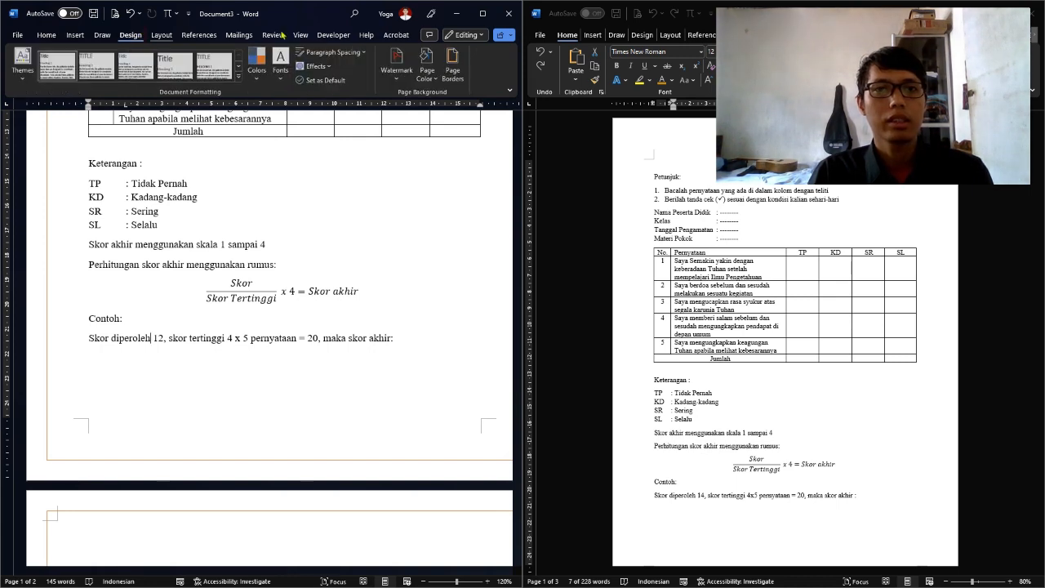
# Set the page border to None to remove the orange frame
pyautogui.click(454, 67)
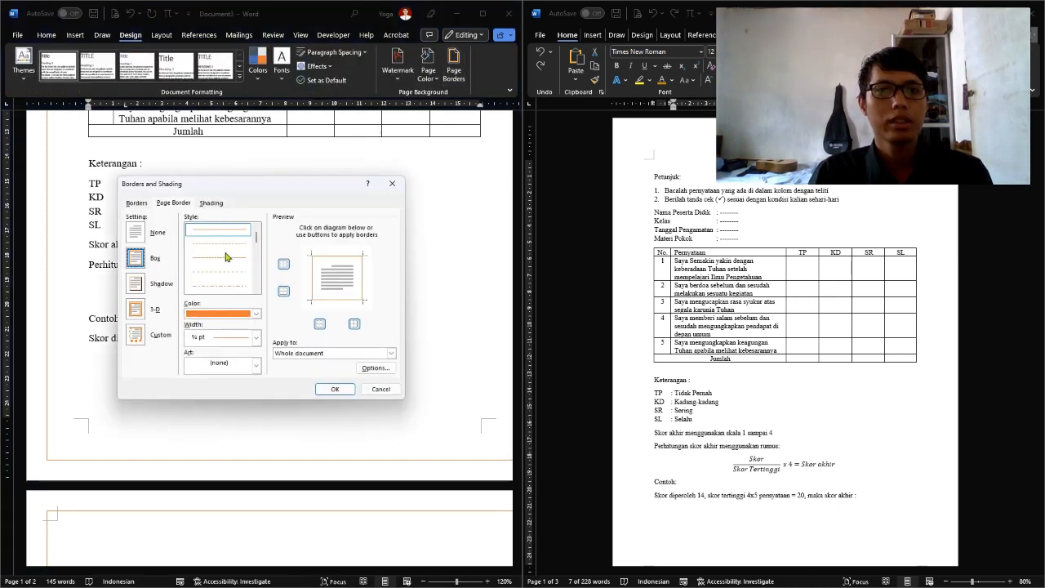
pyautogui.click(138, 233)
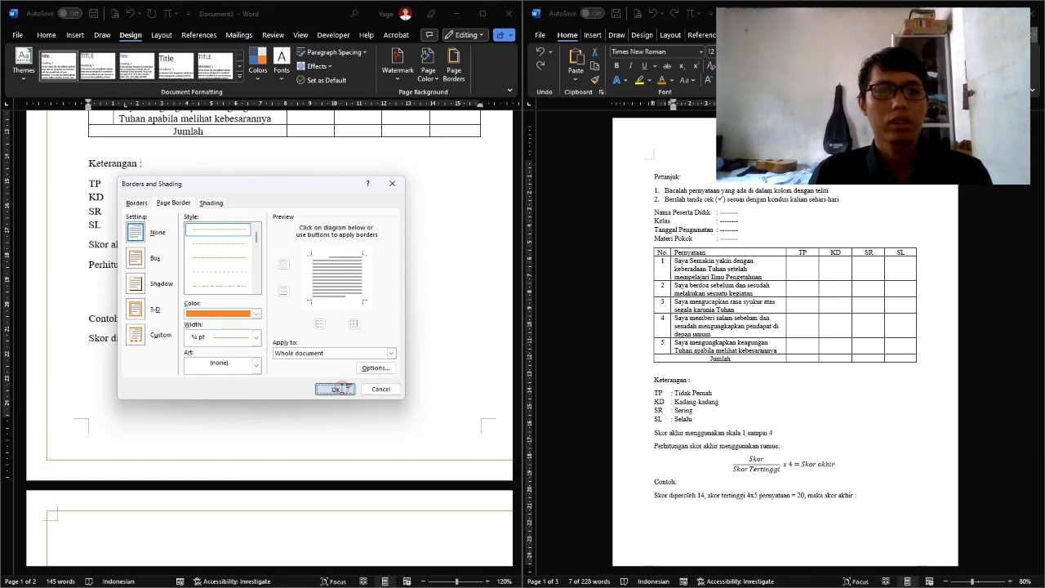
pyautogui.click(334, 389)
# Scroll down, briefly edit the first page's footer, then return to the body and browse the Insert and Design ribbons
pyautogui.scroll(-1, 349, 358)
pyautogui.scroll(-1, 349, 358)
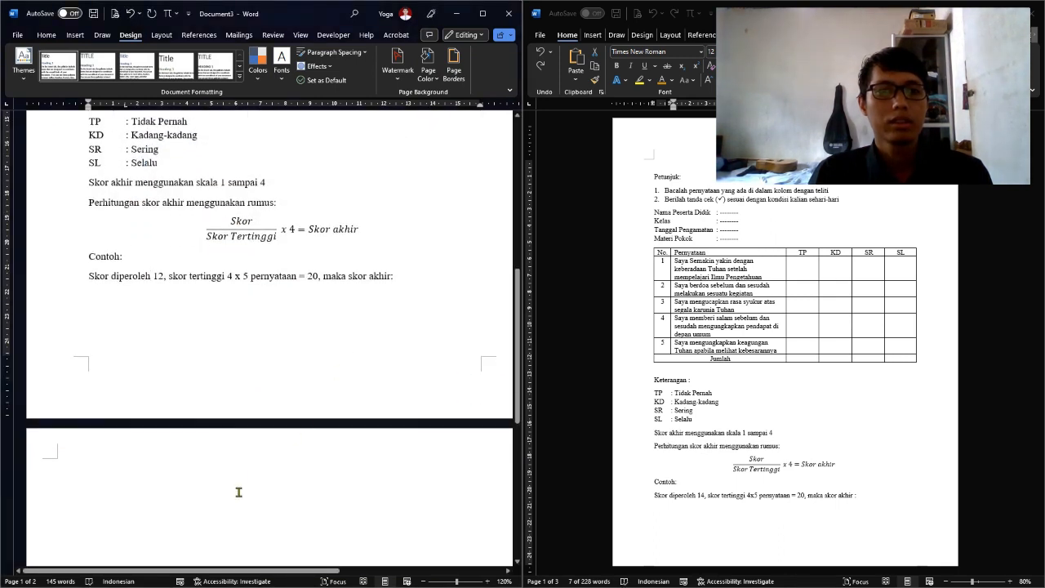
pyautogui.doubleClick(278, 400)
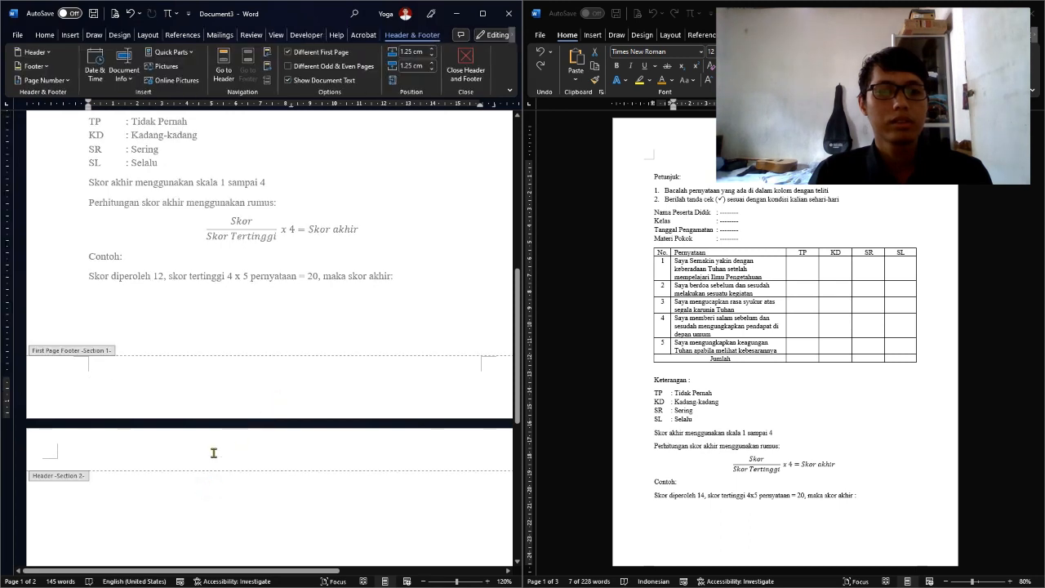
pyautogui.doubleClick(201, 505)
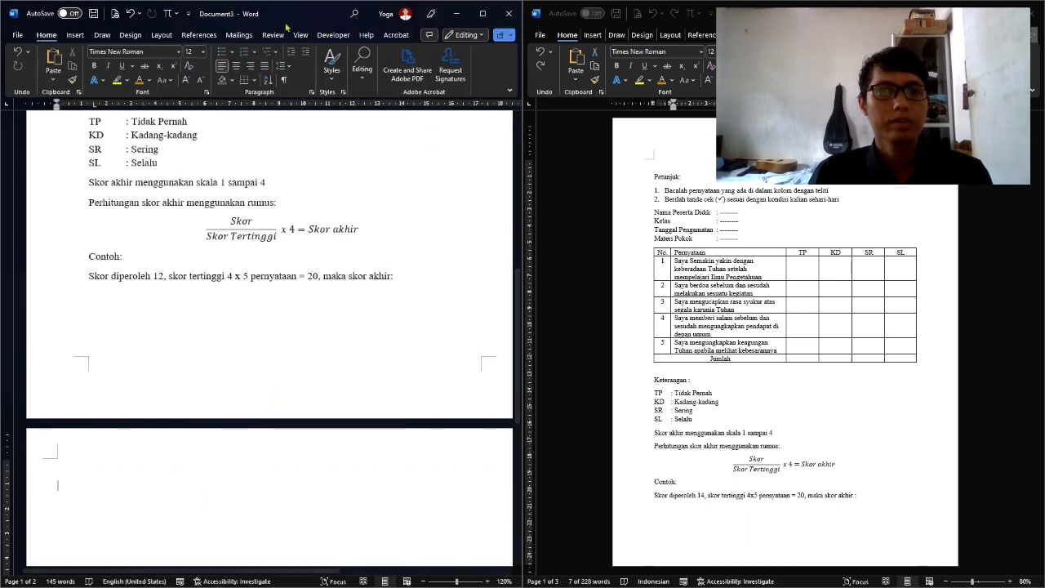
pyautogui.click(75, 35)
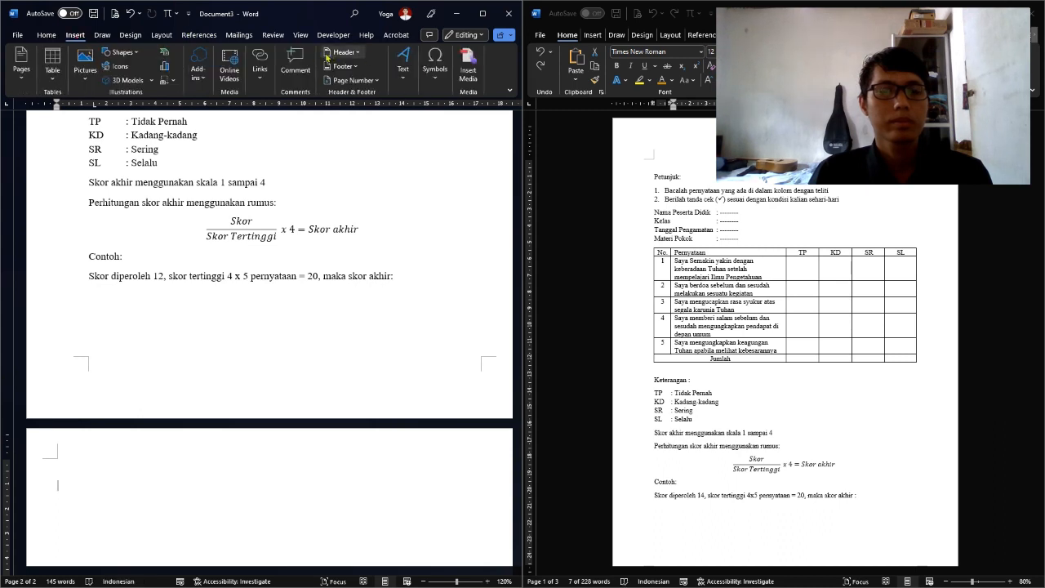
pyautogui.click(131, 35)
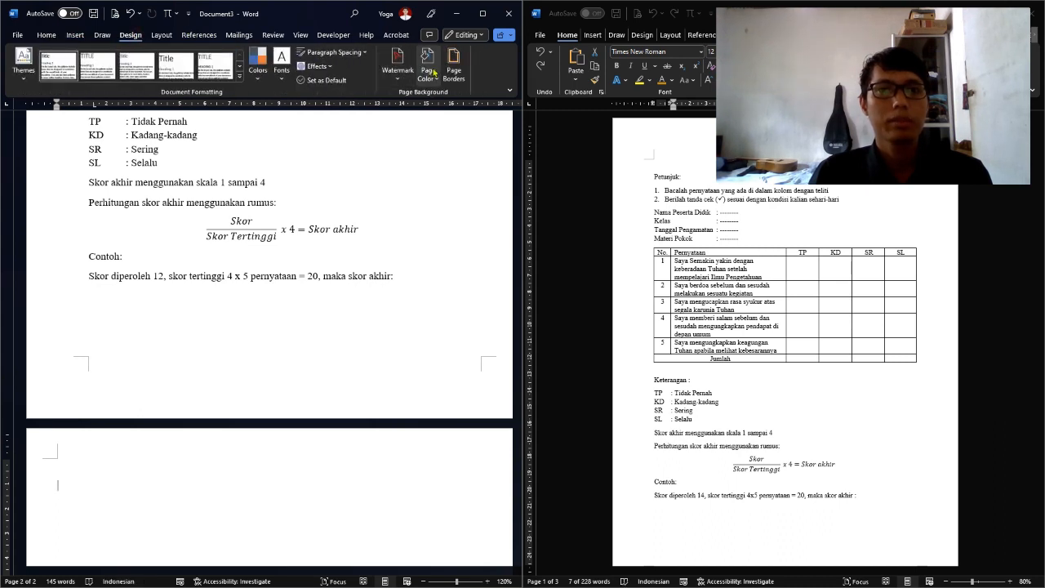
# Choose an orange ¾ pt Box page border and bring up the Apply to page options
pyautogui.click(453, 69)
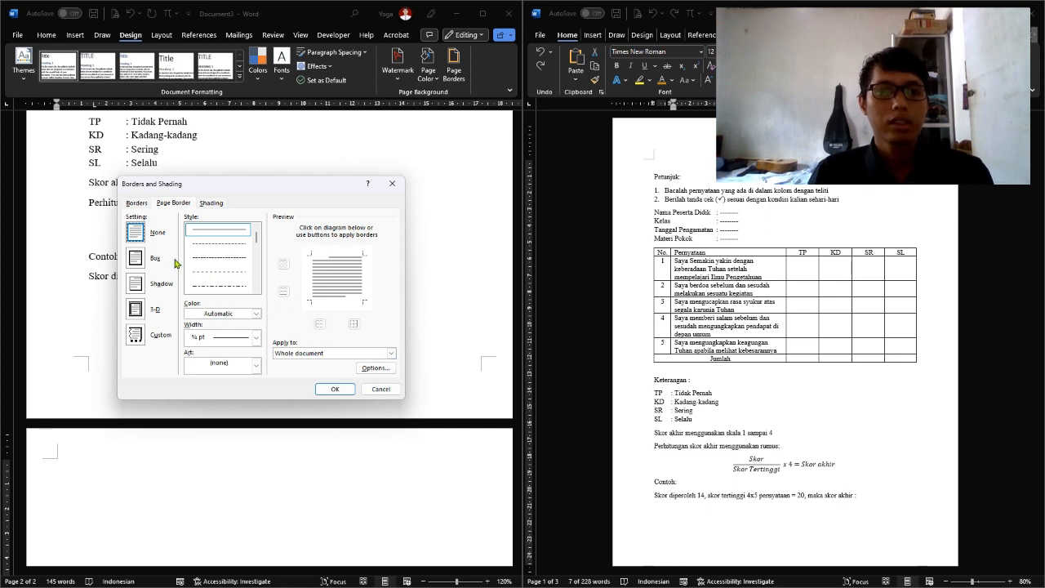
pyautogui.click(150, 257)
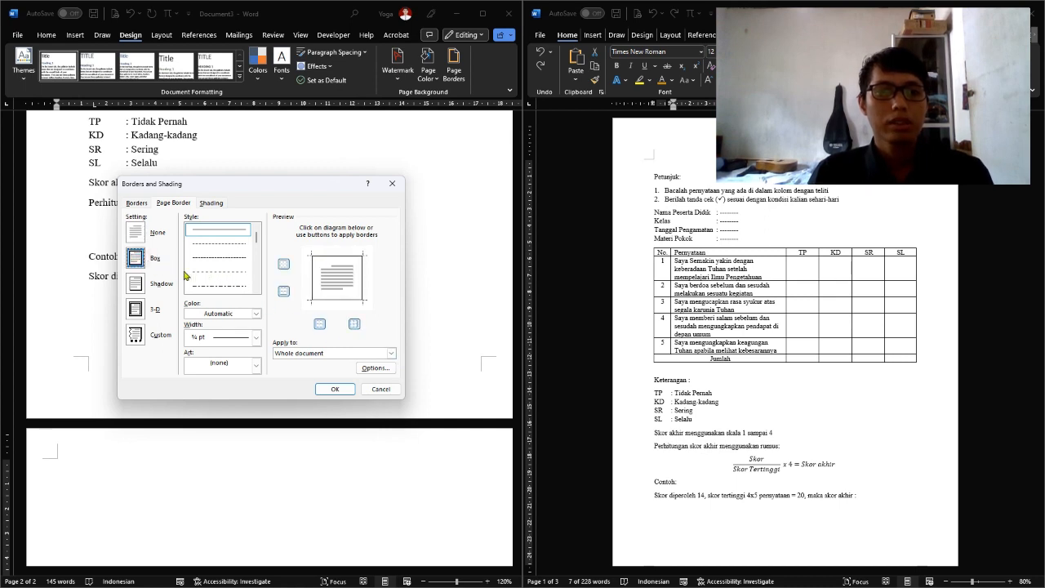
pyautogui.click(255, 315)
pyautogui.click(235, 358)
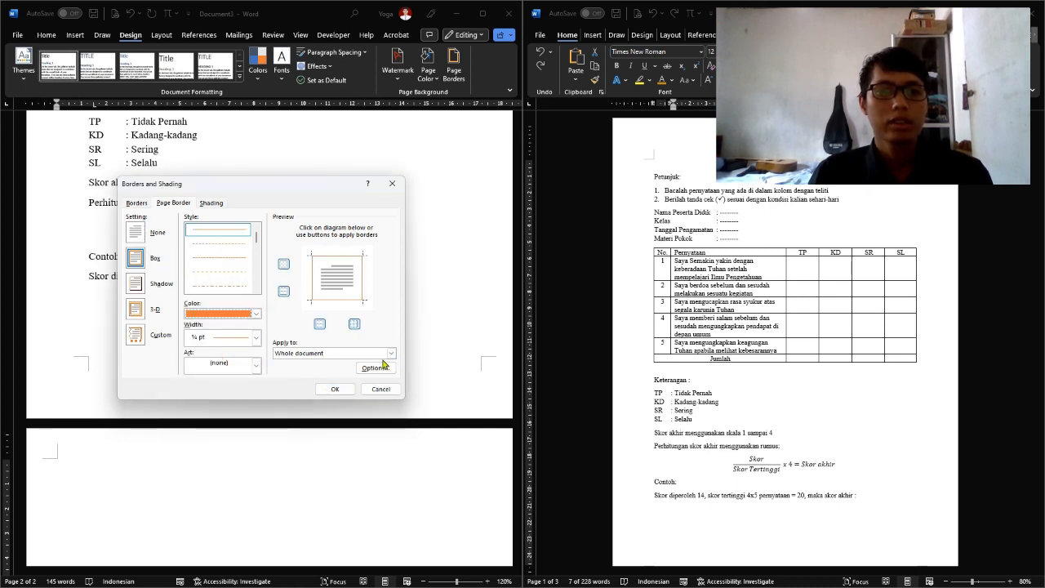
pyautogui.click(391, 354)
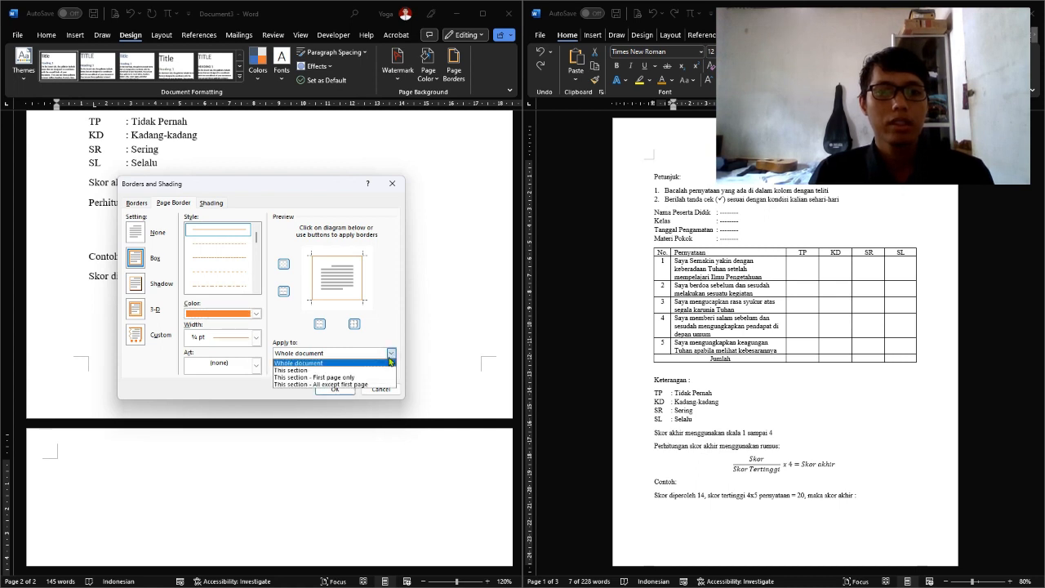
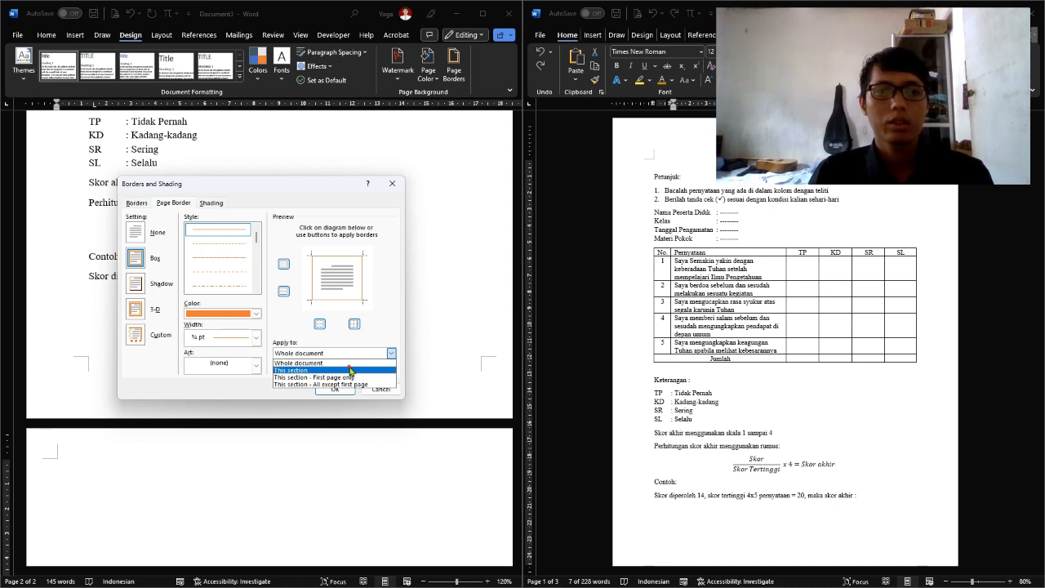
# Apply the thin orange Box border to this section only, leaving page 1 unbordered
pyautogui.click(350, 372)
pyautogui.click(335, 389)
pyautogui.scroll(-4, 353, 366)
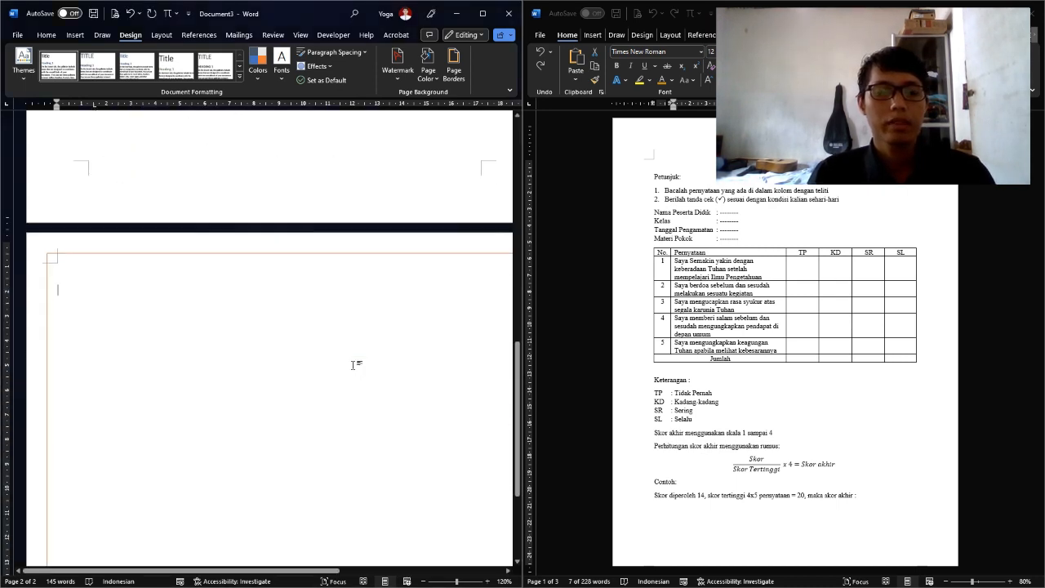
pyautogui.keyDown('ctrl'); pyautogui.scroll(-4, 360, 296); pyautogui.keyUp('ctrl')
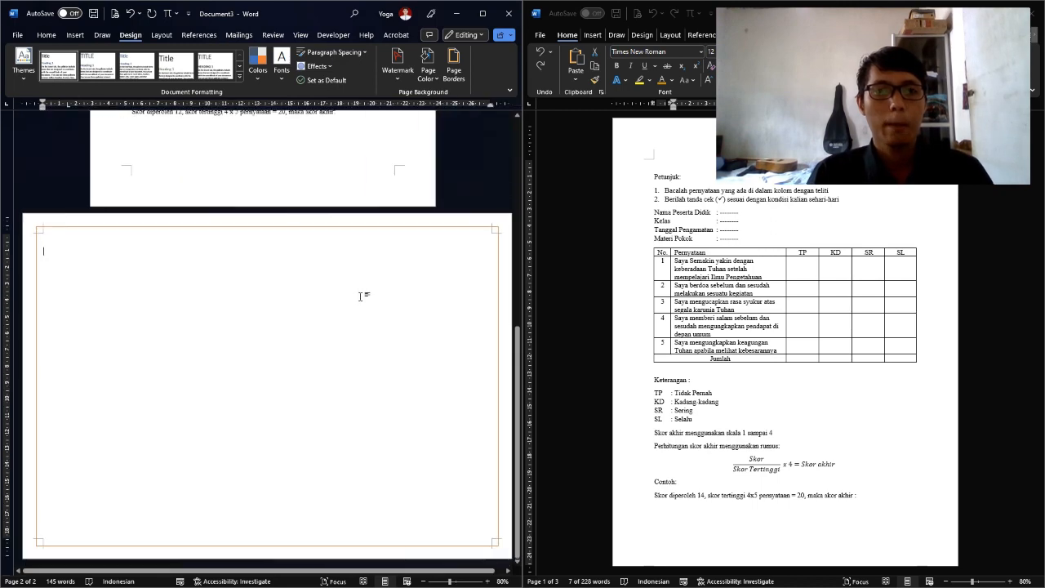
pyautogui.scroll(-8, 771, 355)
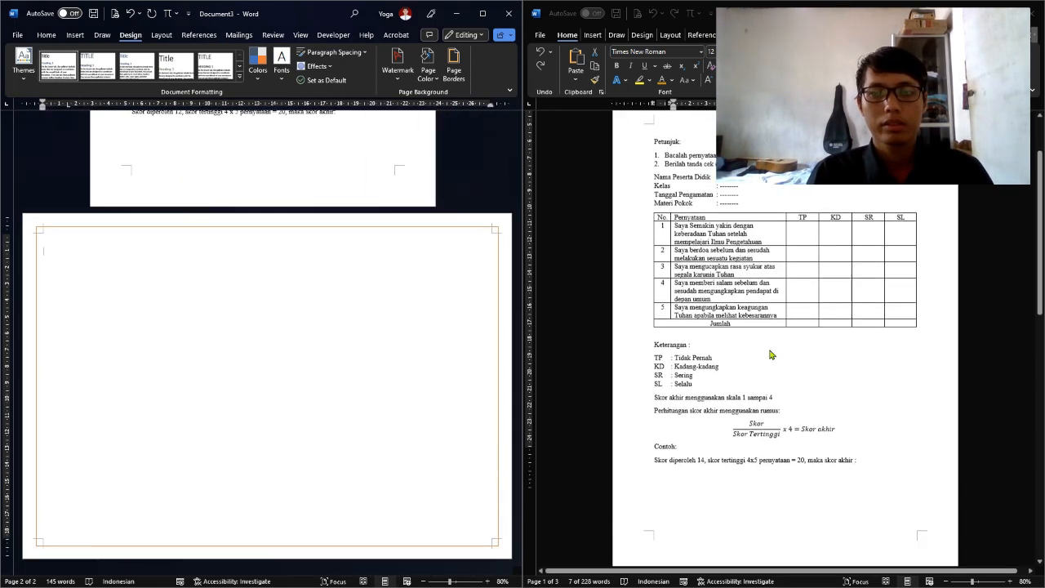
# Scroll to page 2, check the sample certificate's header, and return to the blank page
pyautogui.scroll(-1, 770, 354)
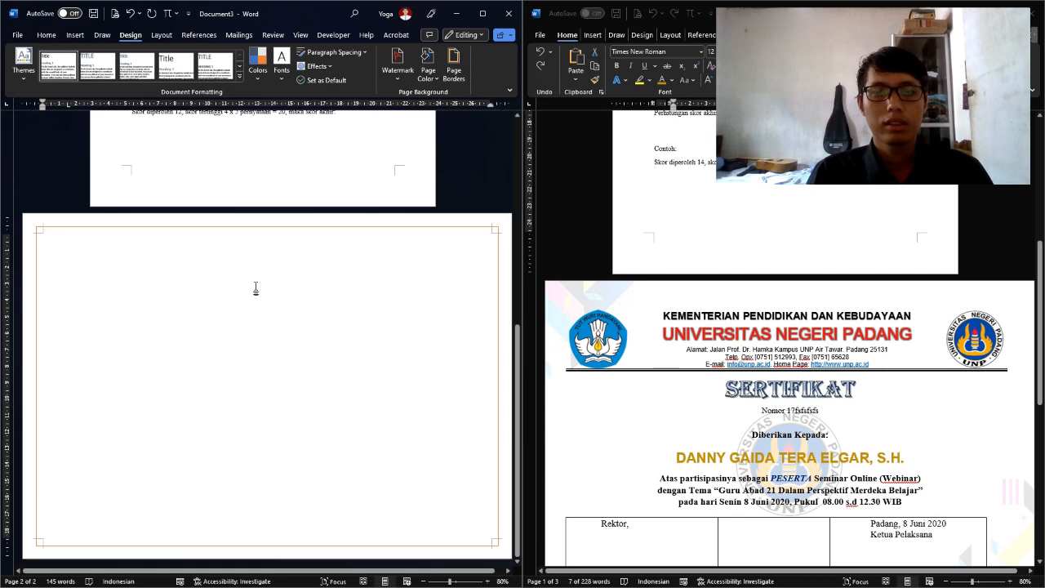
pyautogui.scroll(2, 250, 287)
pyautogui.scroll(-2, 249, 287)
pyautogui.scroll(-1, 249, 287)
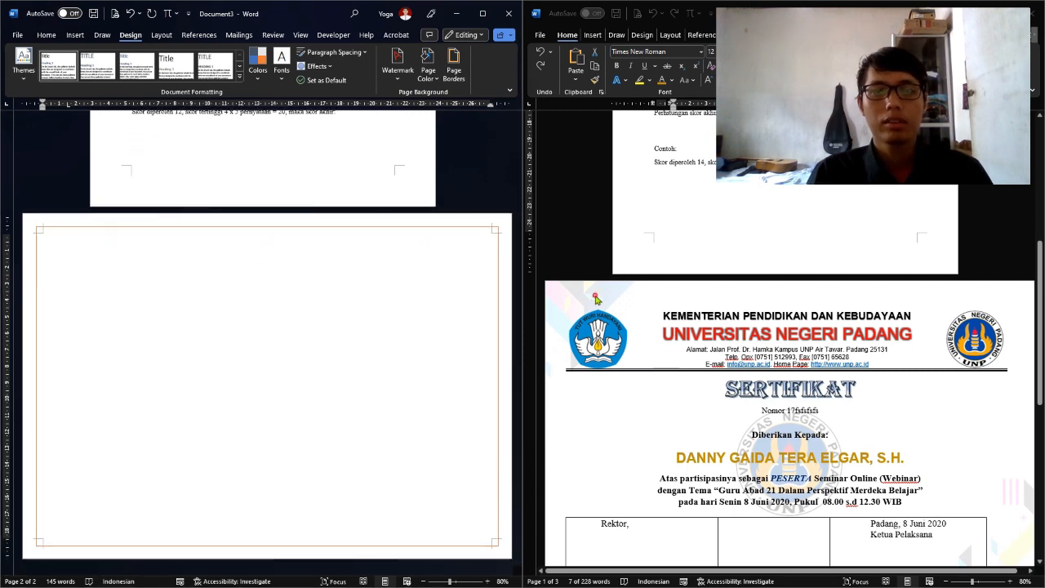
pyautogui.doubleClick(595, 296)
pyautogui.click(202, 307)
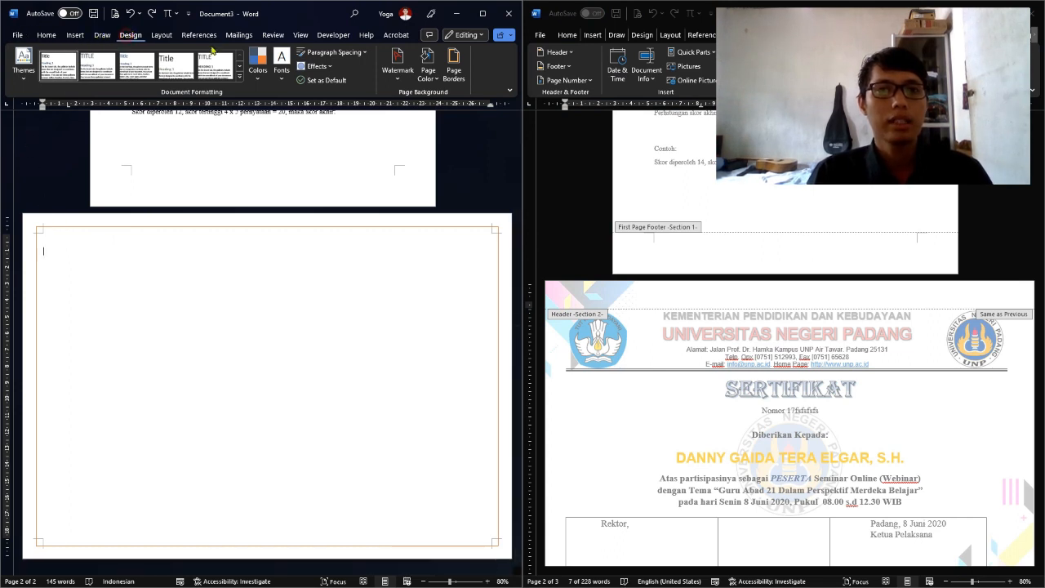
# Add Template-Sertifikat-Kosong.jpg as a washed-out picture watermark through Custom Watermark
pyautogui.click(398, 61)
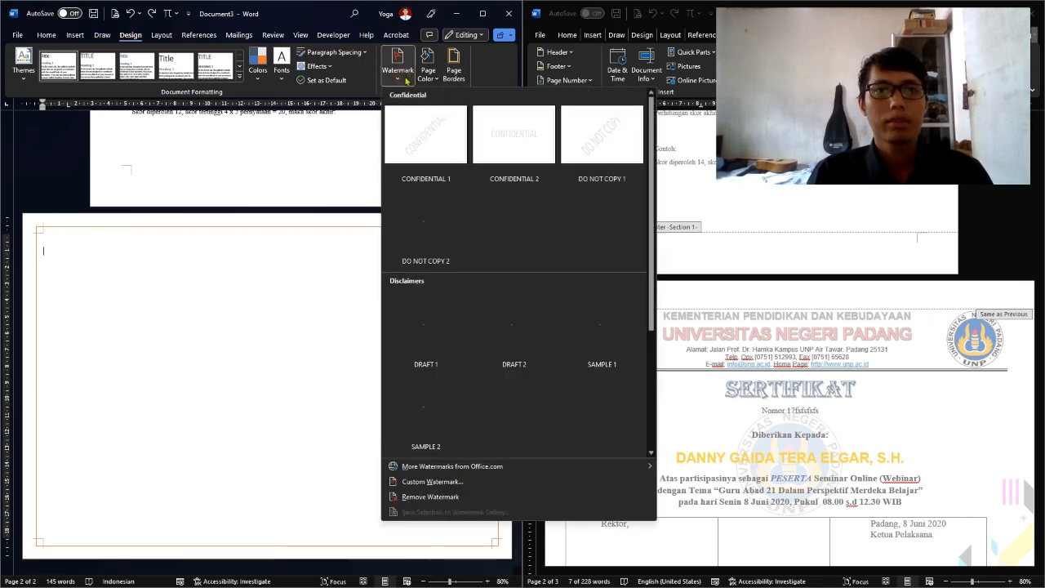
pyautogui.click(429, 482)
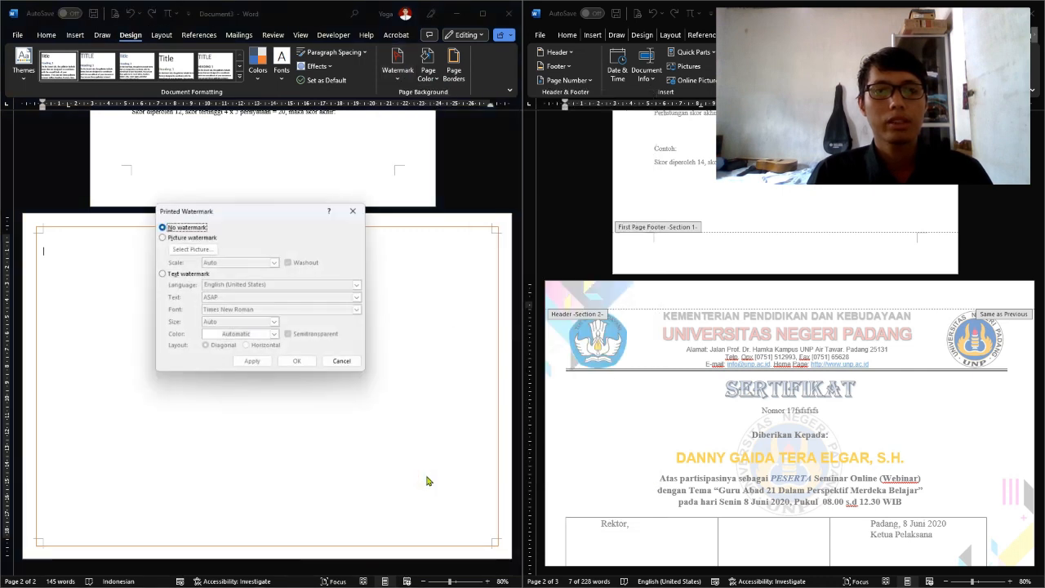
pyautogui.click(191, 237)
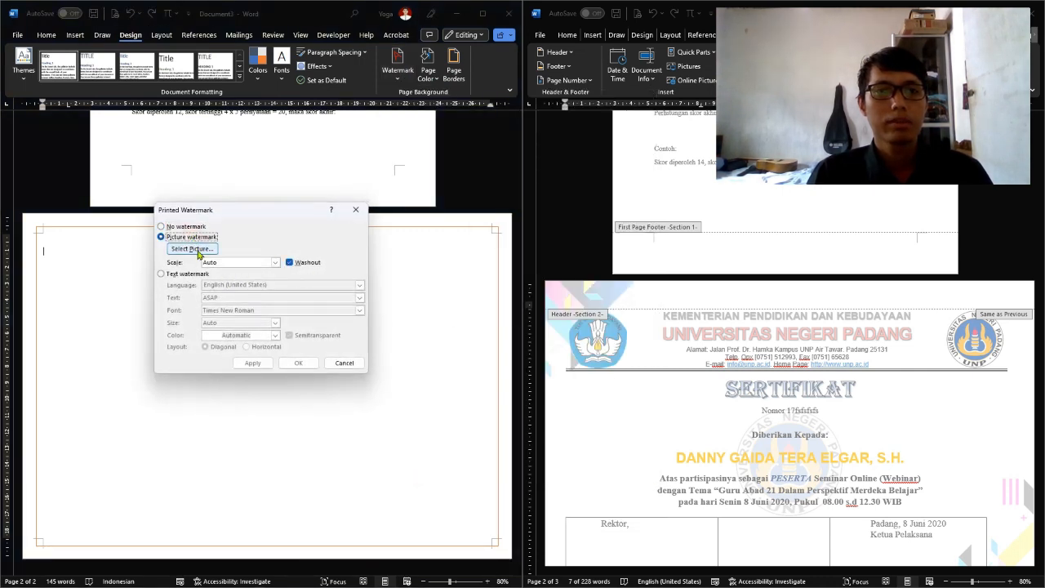
pyautogui.click(195, 249)
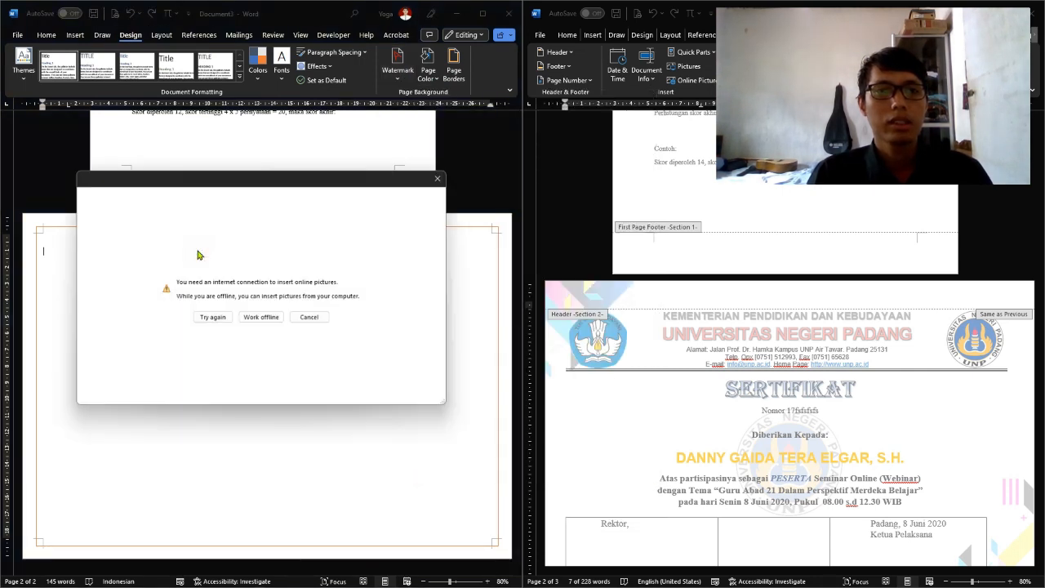
pyautogui.click(261, 318)
pyautogui.click(279, 323)
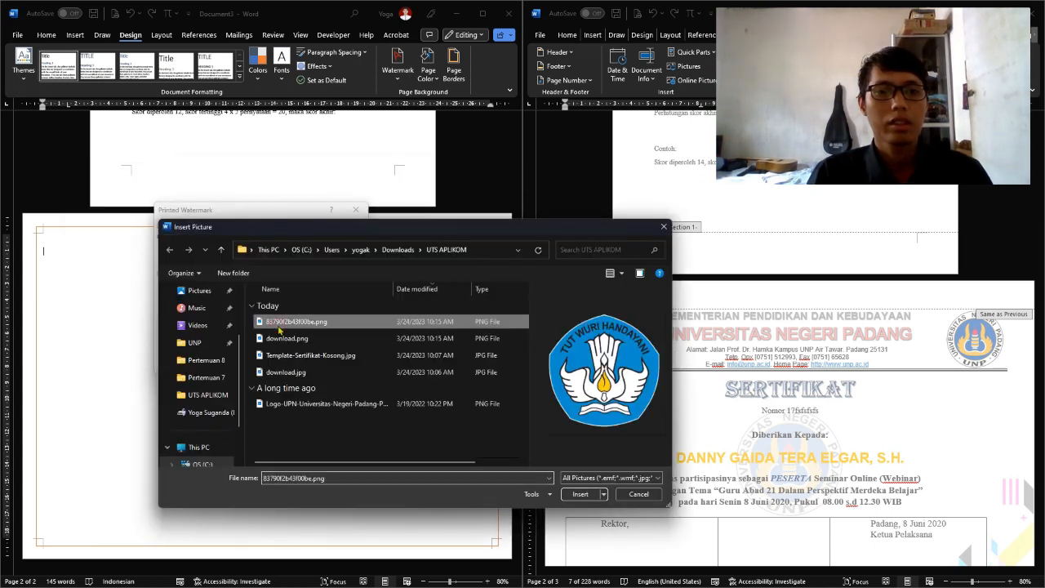
pyautogui.click(283, 338)
pyautogui.click(294, 356)
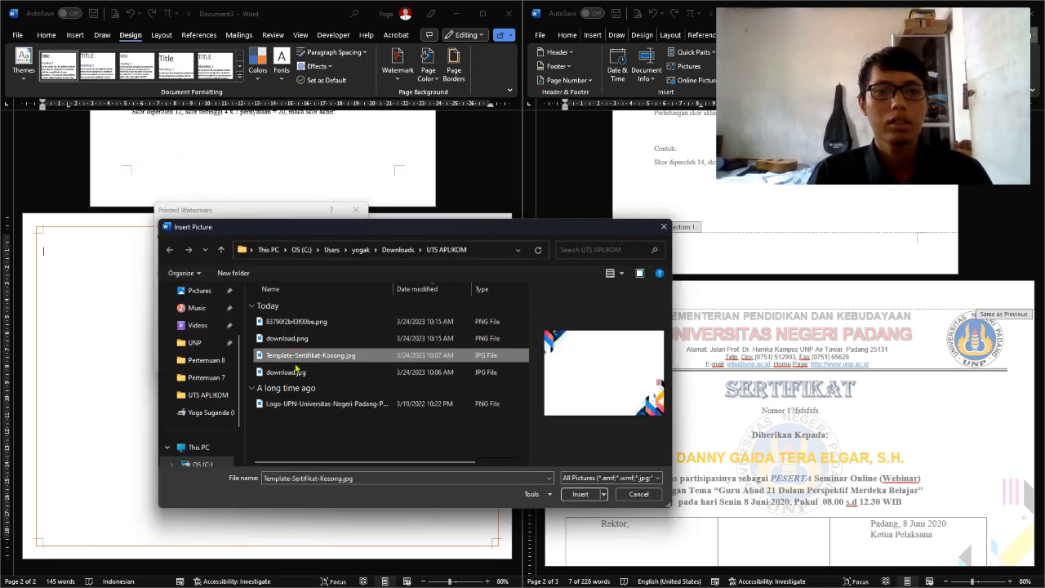
pyautogui.click(590, 494)
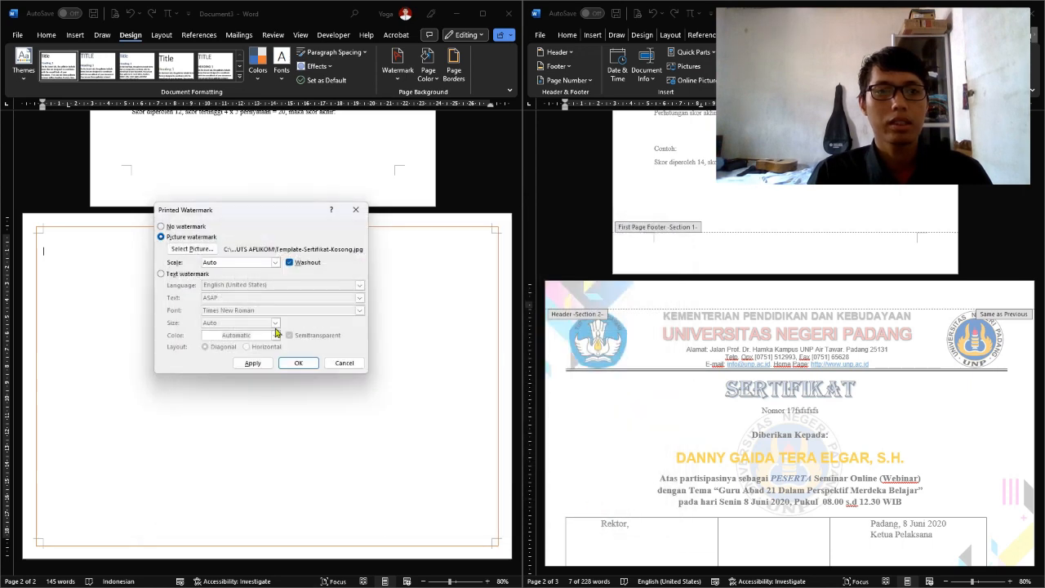
pyautogui.click(293, 365)
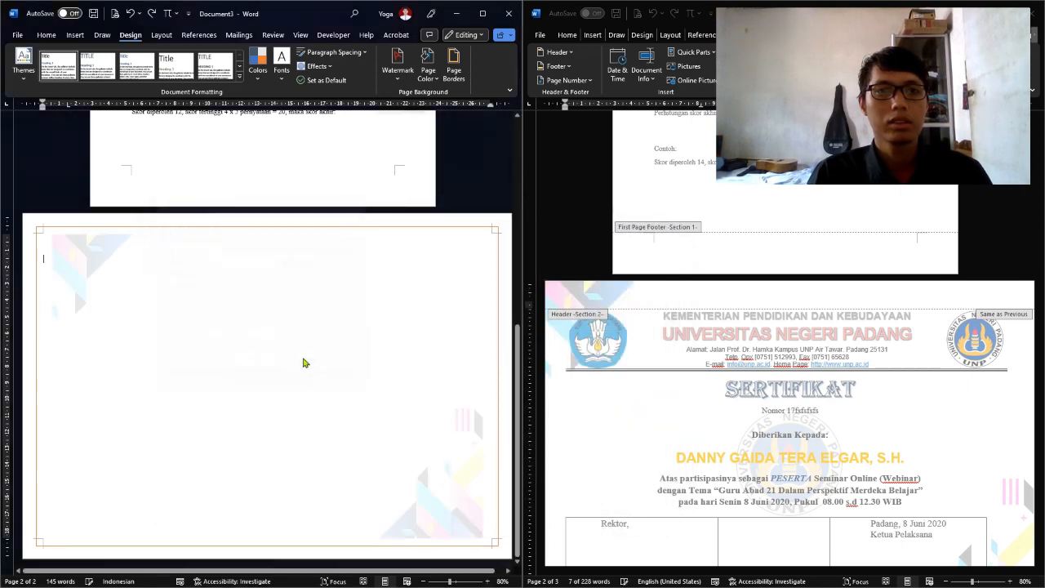
# Enter header and footer editing on page 2 to reach the background picture
pyautogui.scroll(5, 367, 334)
pyautogui.scroll(-2, 384, 282)
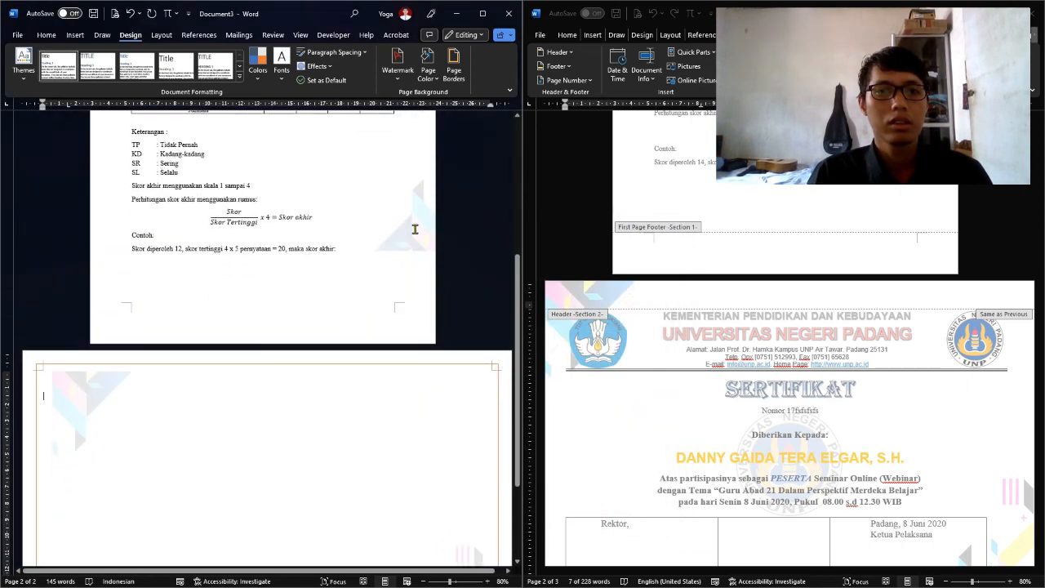
pyautogui.scroll(6, 401, 210)
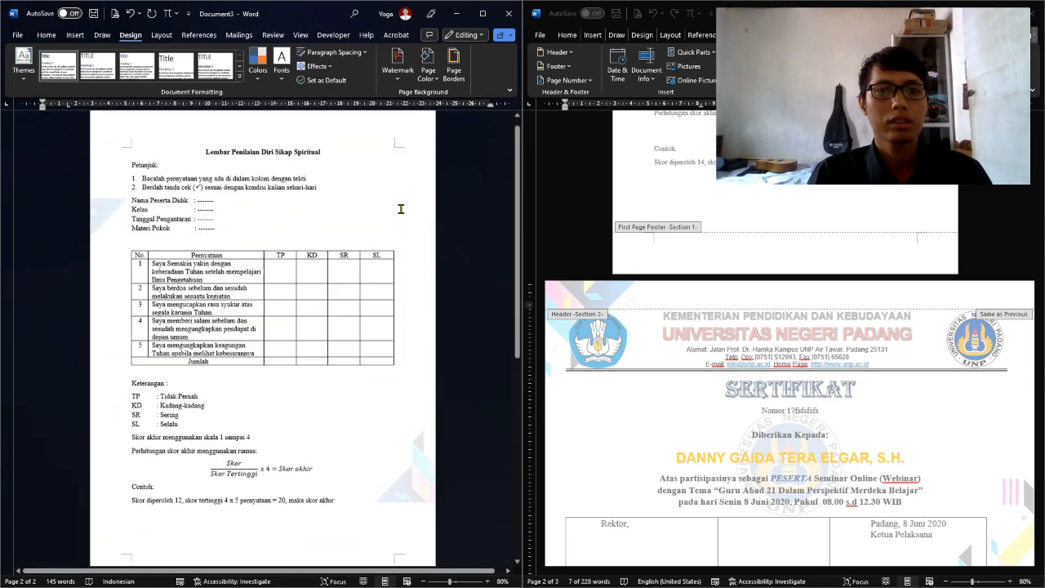
pyautogui.scroll(-3, 401, 210)
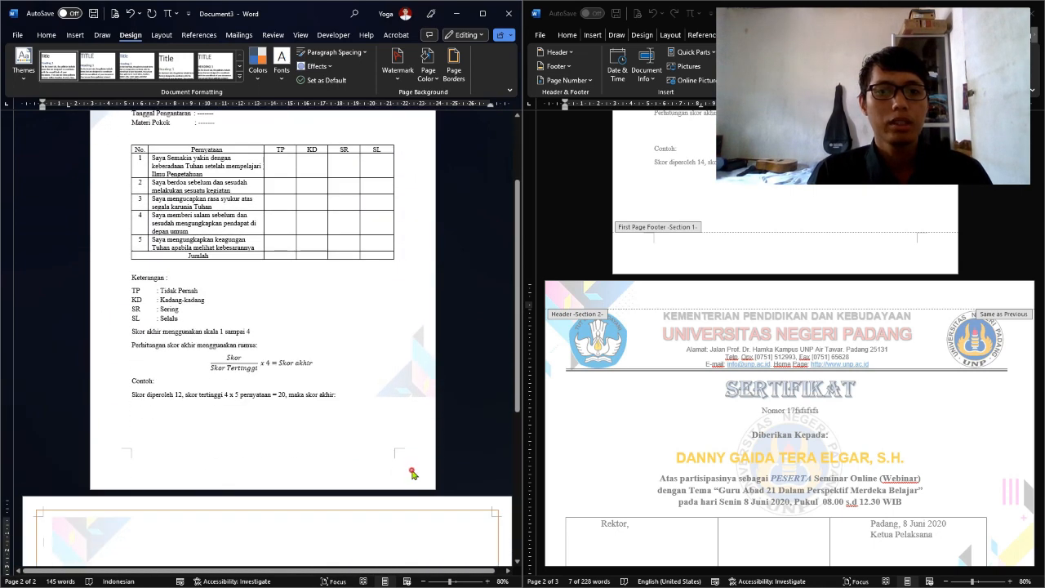
pyautogui.doubleClick(413, 472)
pyautogui.click(372, 313)
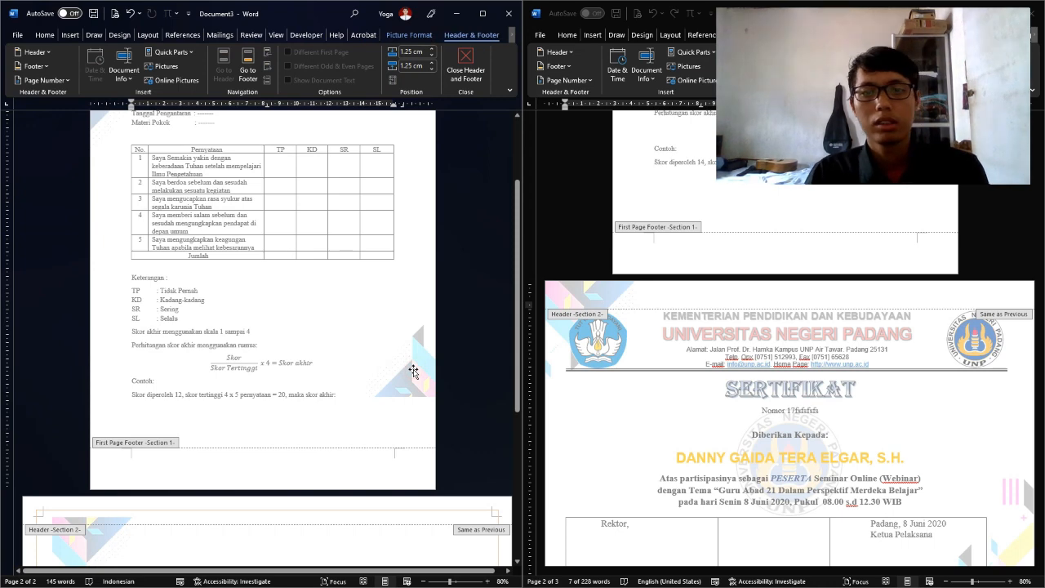
pyautogui.scroll(3, 371, 314)
pyautogui.scroll(-5, 362, 297)
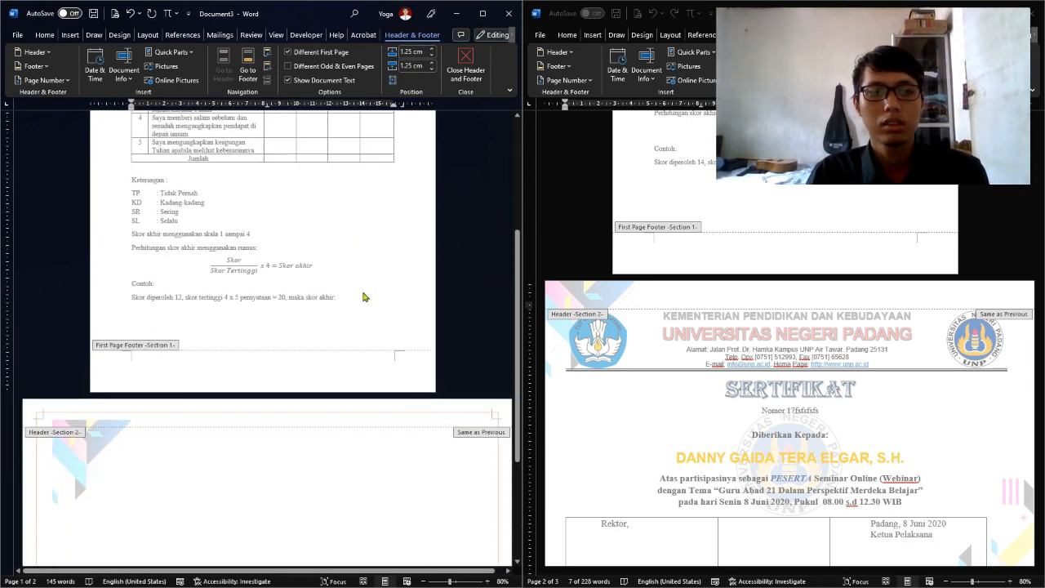
# Drag the picture to the top-left corner, stretch it to the bottom-right, then close header editing
pyautogui.click(93, 357)
pyautogui.moveTo(92, 357); pyautogui.dragTo(58, 327)
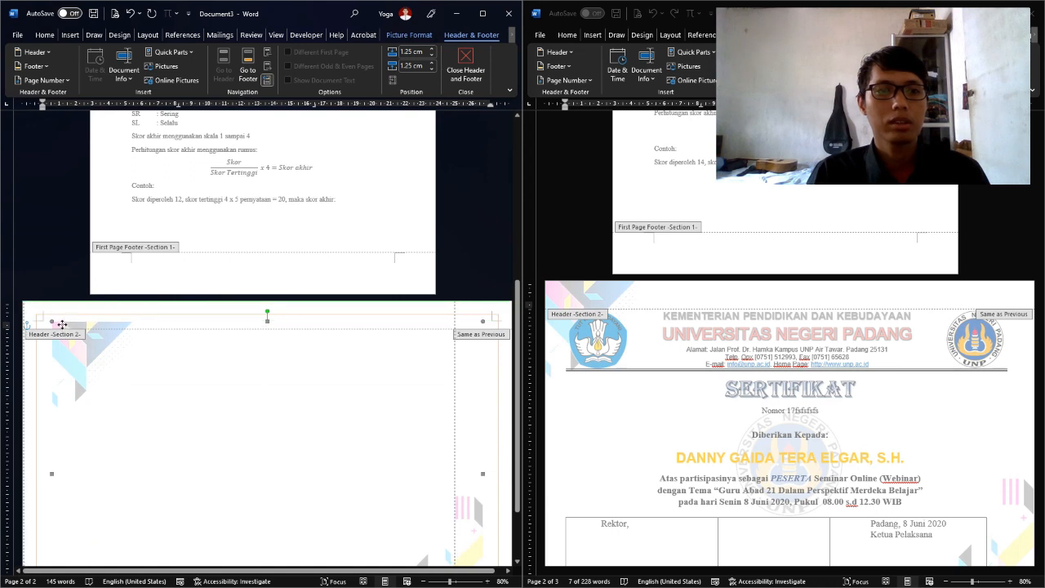
pyautogui.scroll(-3, 399, 390)
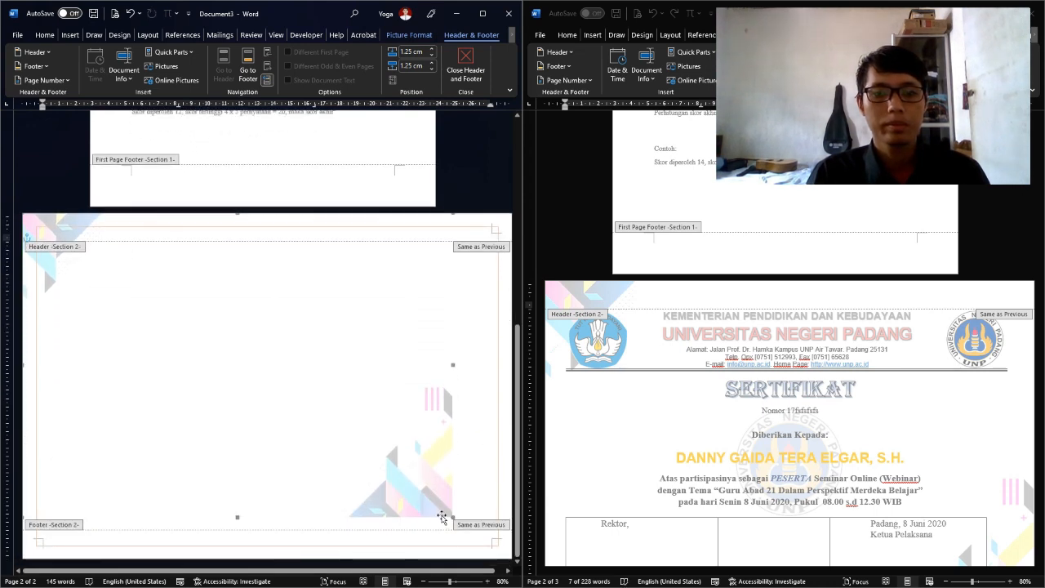
pyautogui.moveTo(452, 516); pyautogui.dragTo(499, 556)
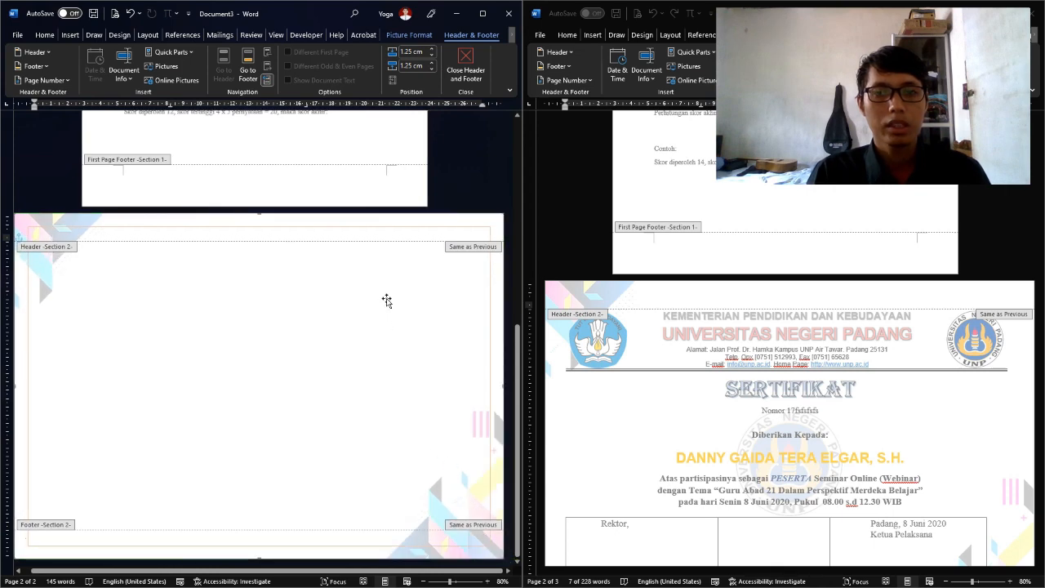
pyautogui.click(283, 291)
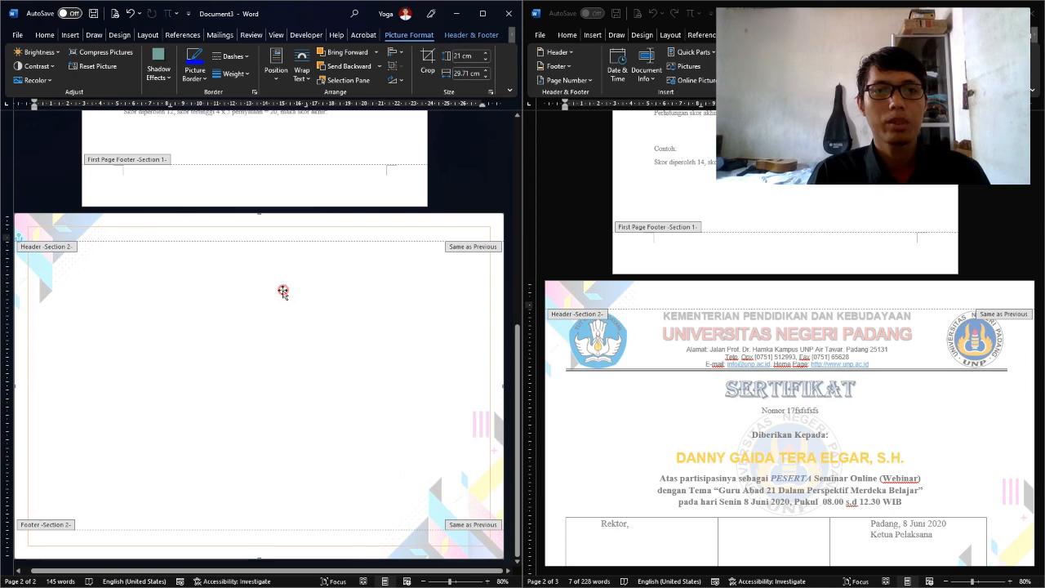
pyautogui.click(458, 36)
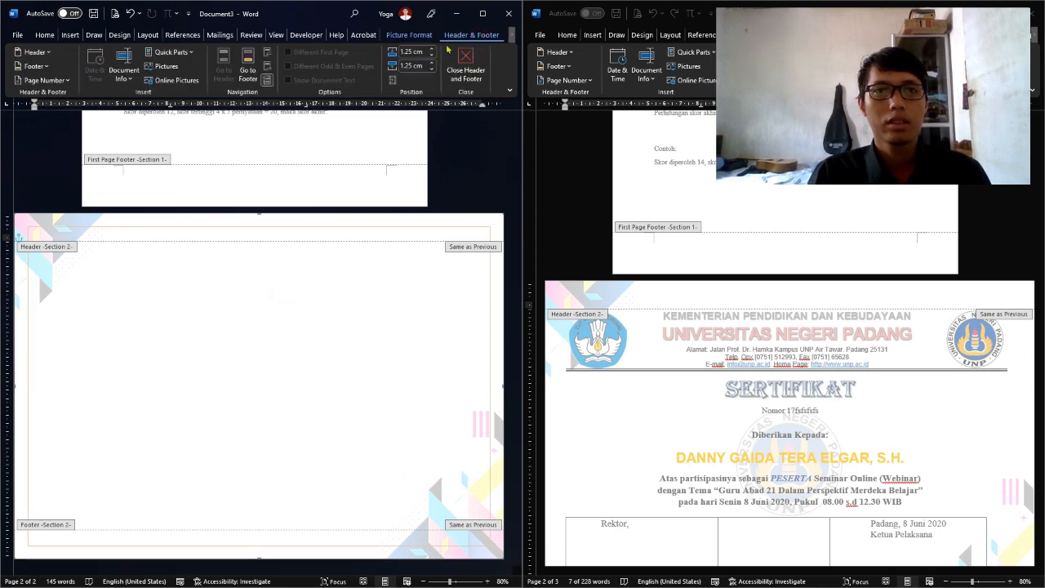
pyautogui.click(456, 59)
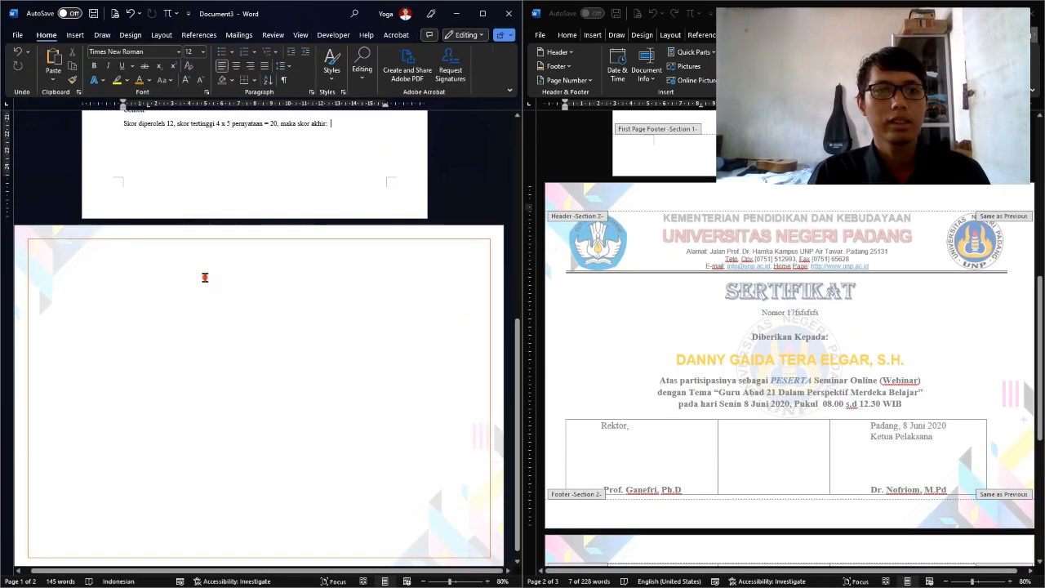
# Insert a 3x1 table at the top of page 2 from the Insert Table grid
pyautogui.click(205, 278)
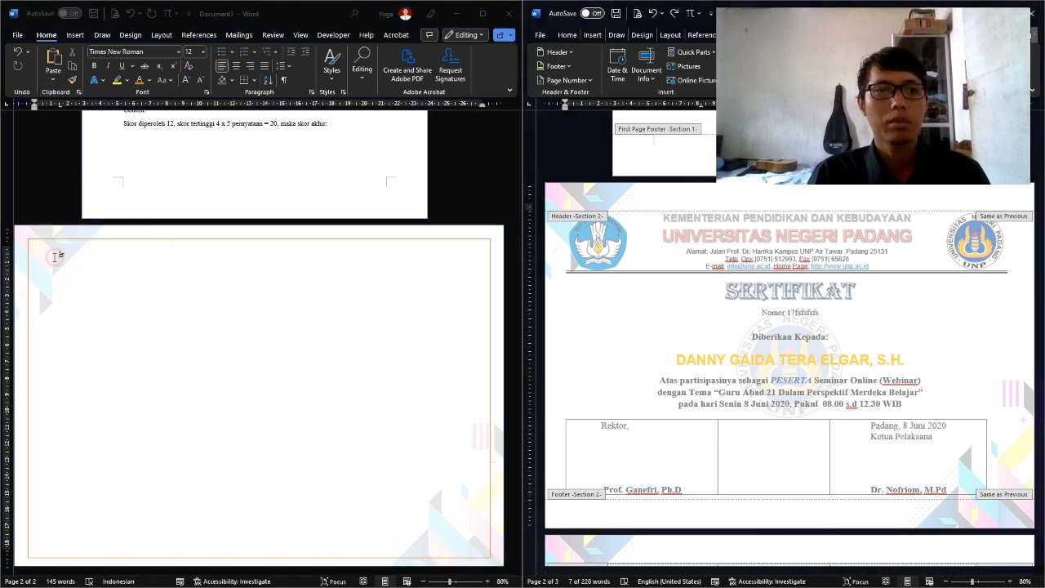
pyautogui.click(71, 34)
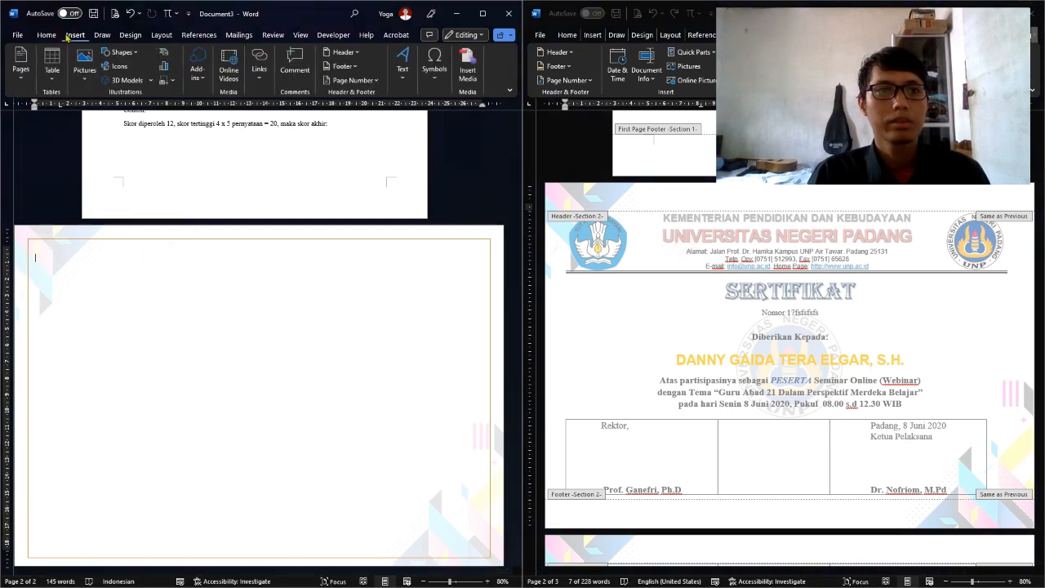
pyautogui.click(51, 69)
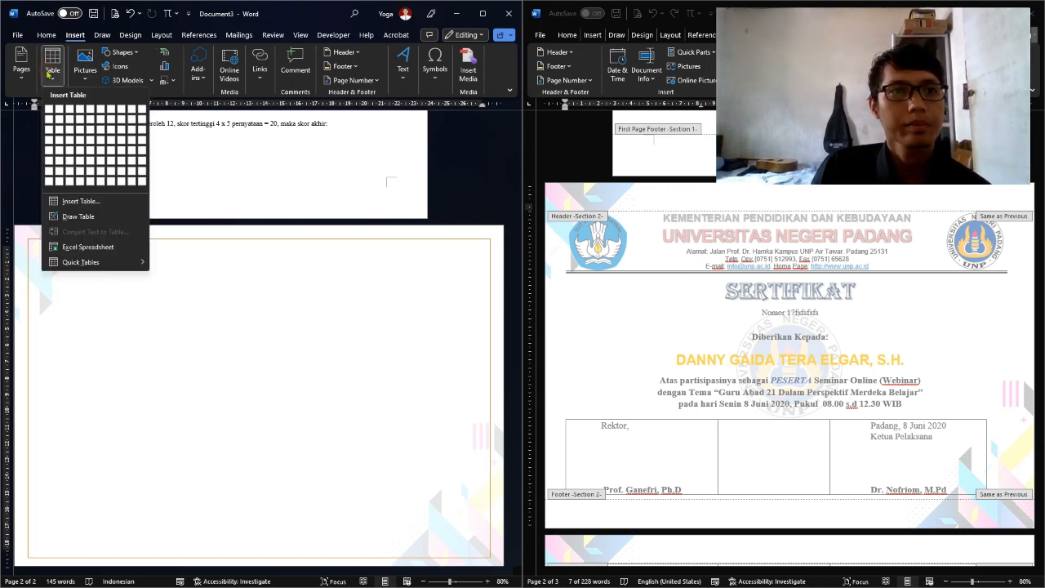
pyautogui.click(48, 34)
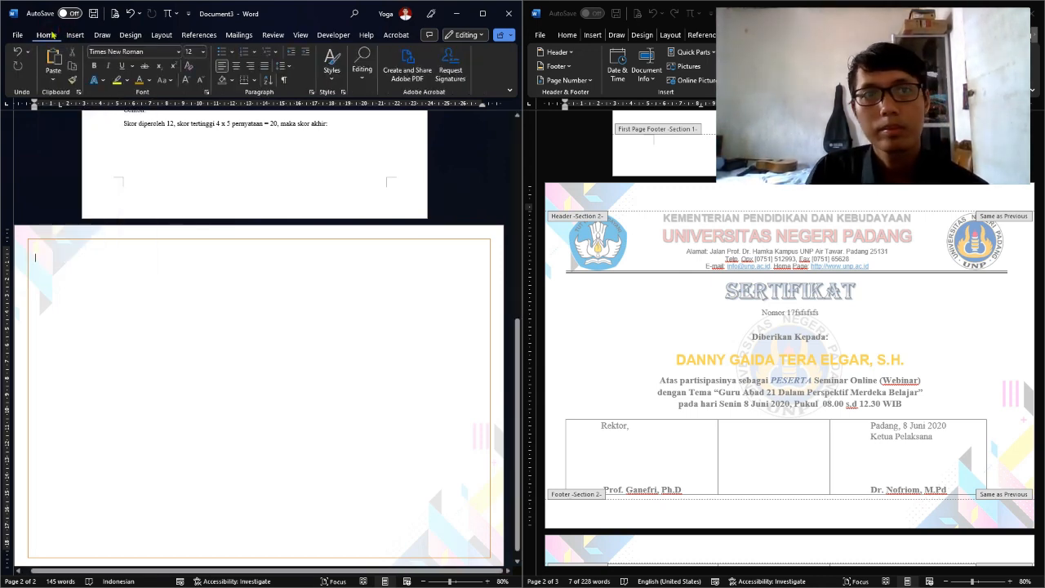
pyautogui.click(72, 35)
pyautogui.click(53, 67)
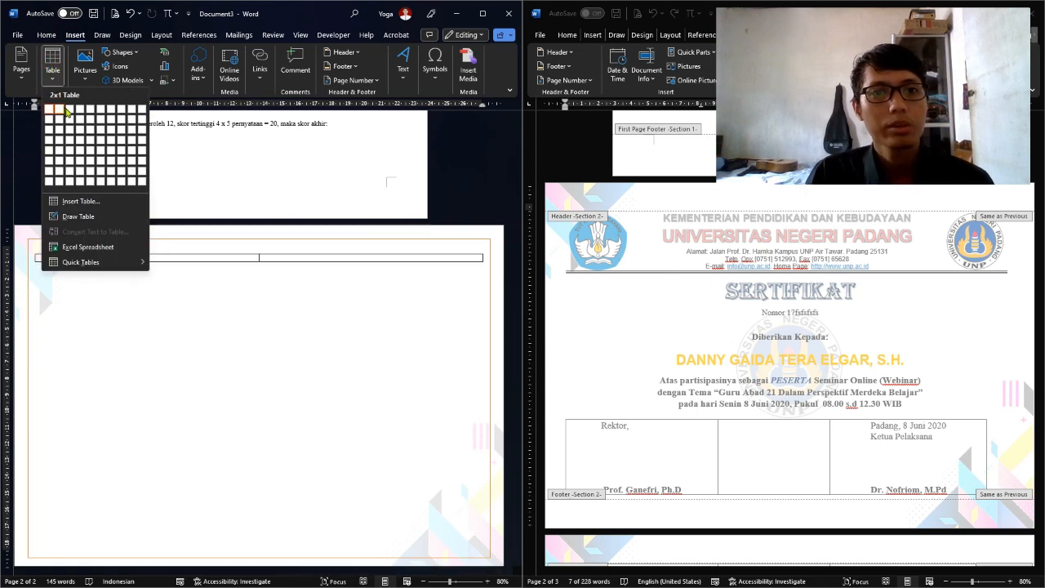
pyautogui.click(72, 115)
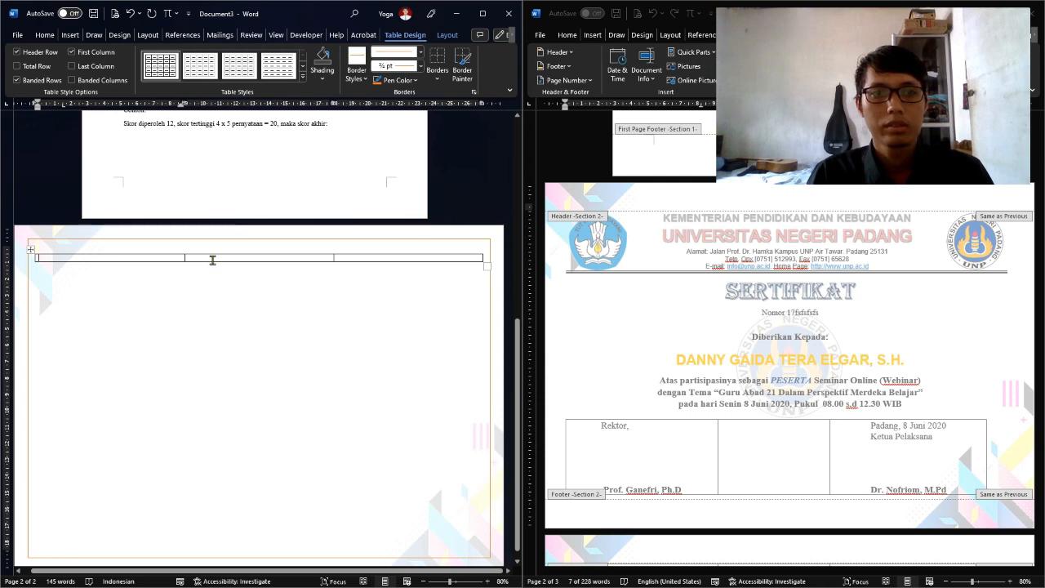
# Type 'KEMENTERIAN PENDIDIKAN DAN KEBUDAYAAN' and 'UNIVERSITAS NEGERI PADANG' in the middle cell
pyautogui.click(212, 260)
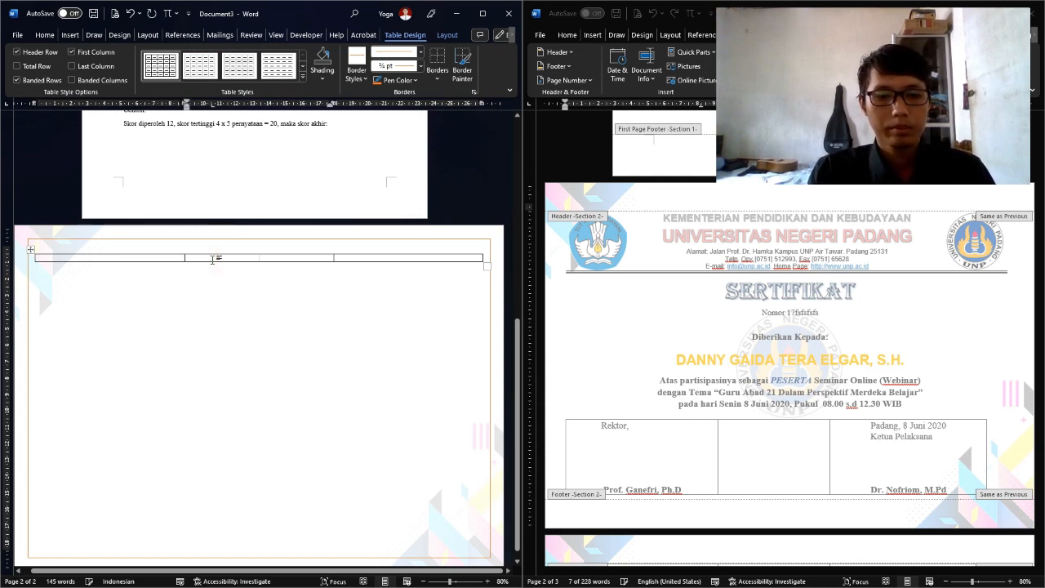
pyautogui.write('KEMEN')
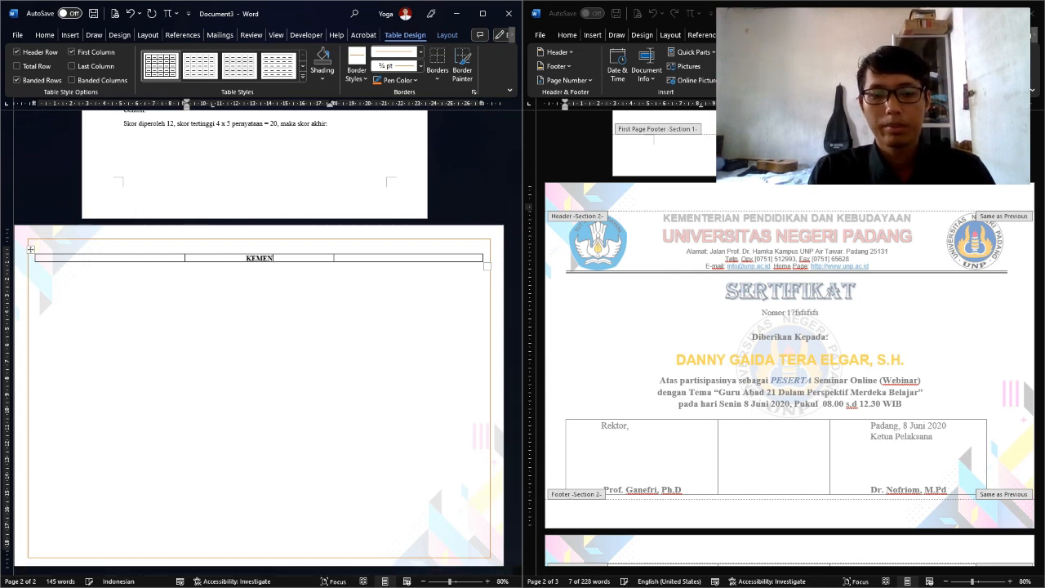
pyautogui.write('TERIAN PE')
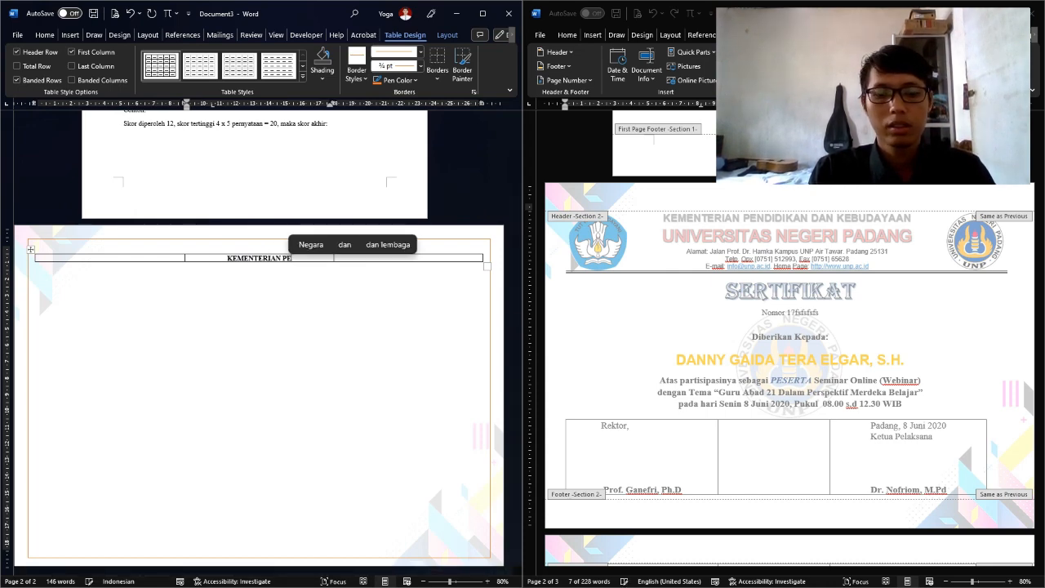
pyautogui.write('NDIDIKAN DAN')
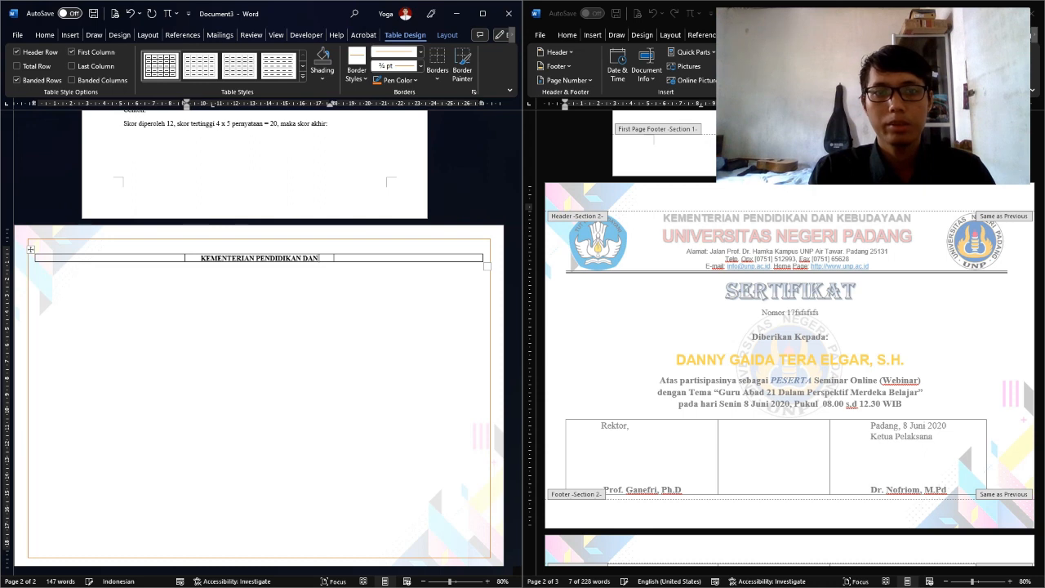
pyautogui.write(' KEBUDAYAAN')
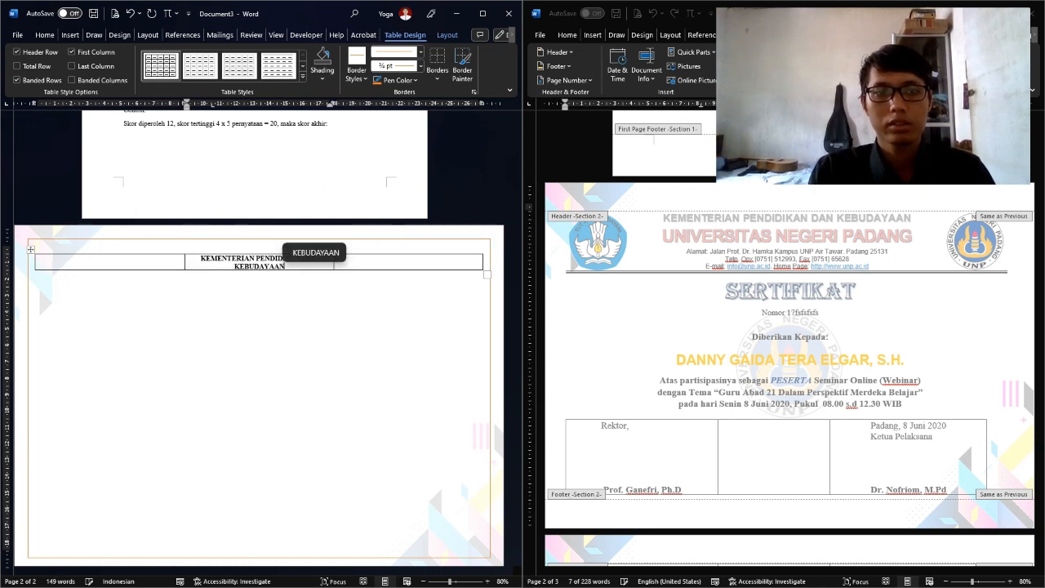
pyautogui.press('Return')
pyautogui.write('UN')
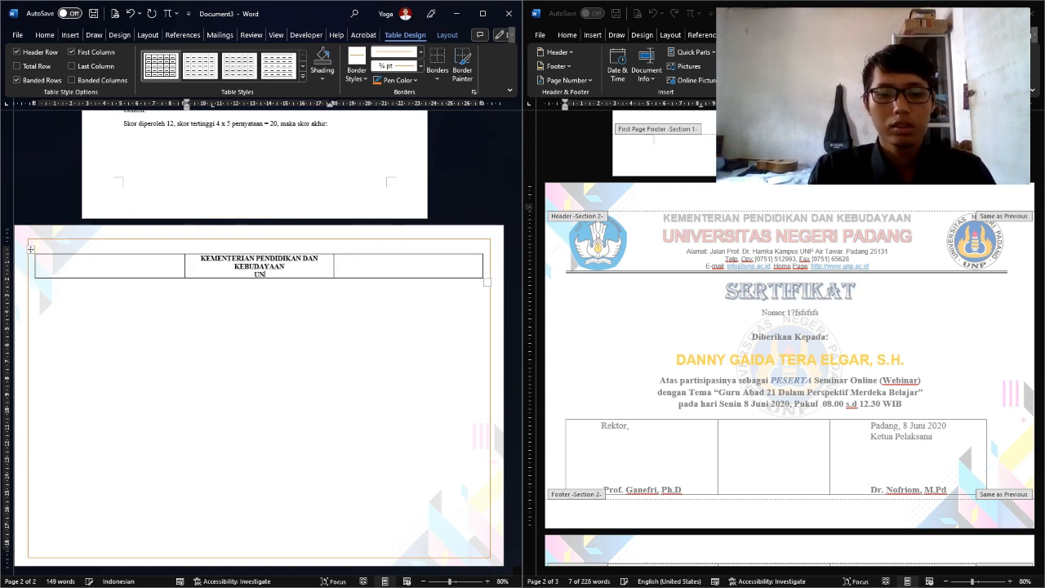
pyautogui.write('IVERSITAS NNE')
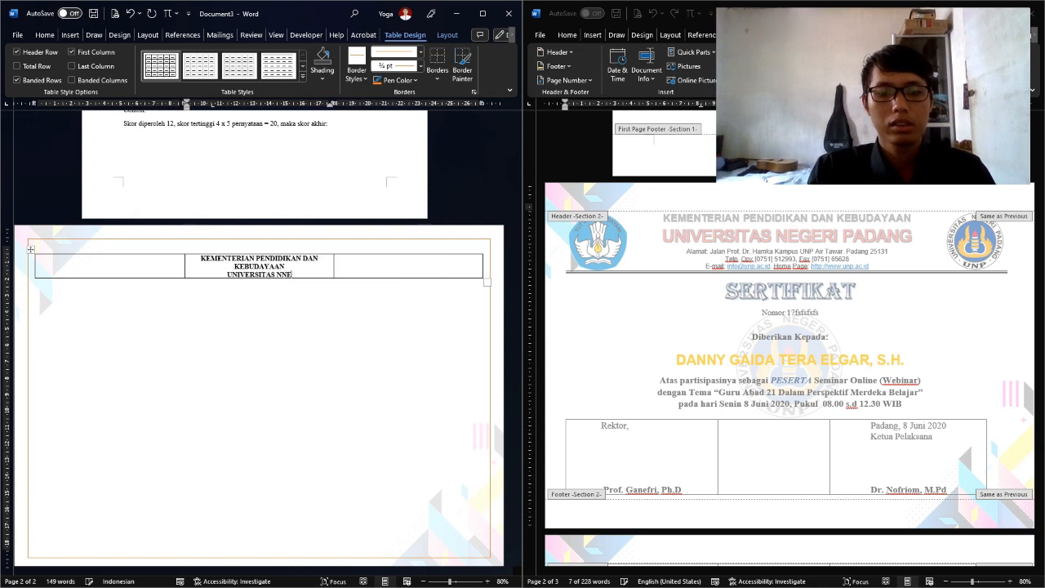
pyautogui.write('GERI')
pyautogui.press('BackSpace')
pyautogui.press('BackSpace')
pyautogui.press('BackSpace')
pyautogui.press('BackSpace')
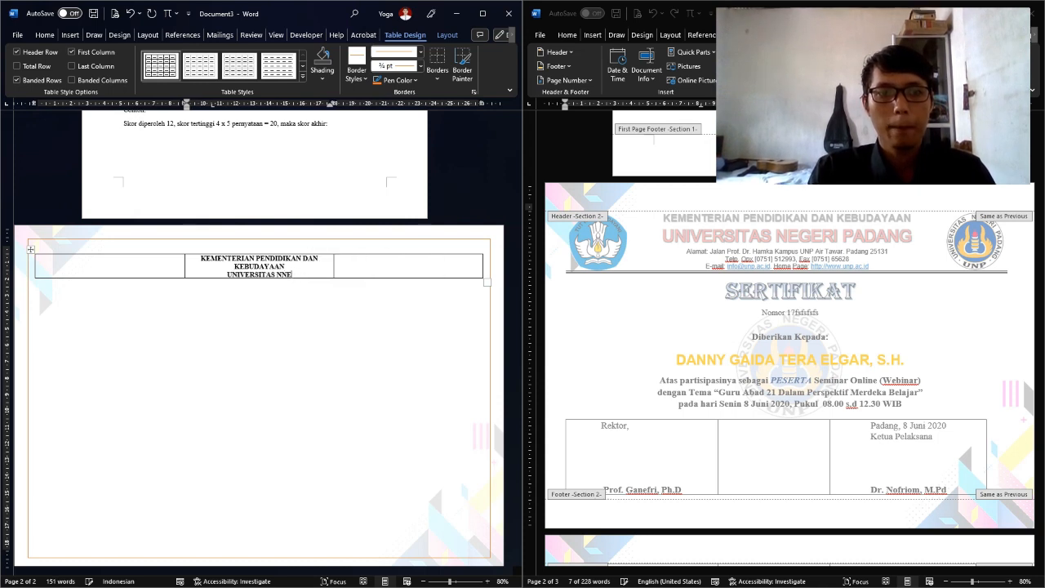
pyautogui.press('BackSpace')
pyautogui.press('BackSpace')
pyautogui.write('EGERI')
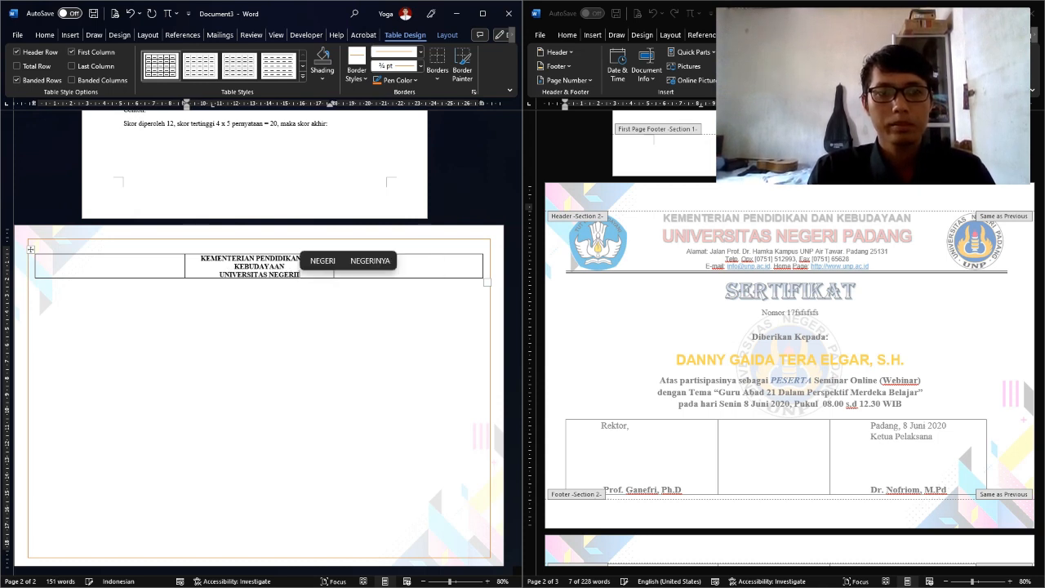
pyautogui.write(' PADANG')
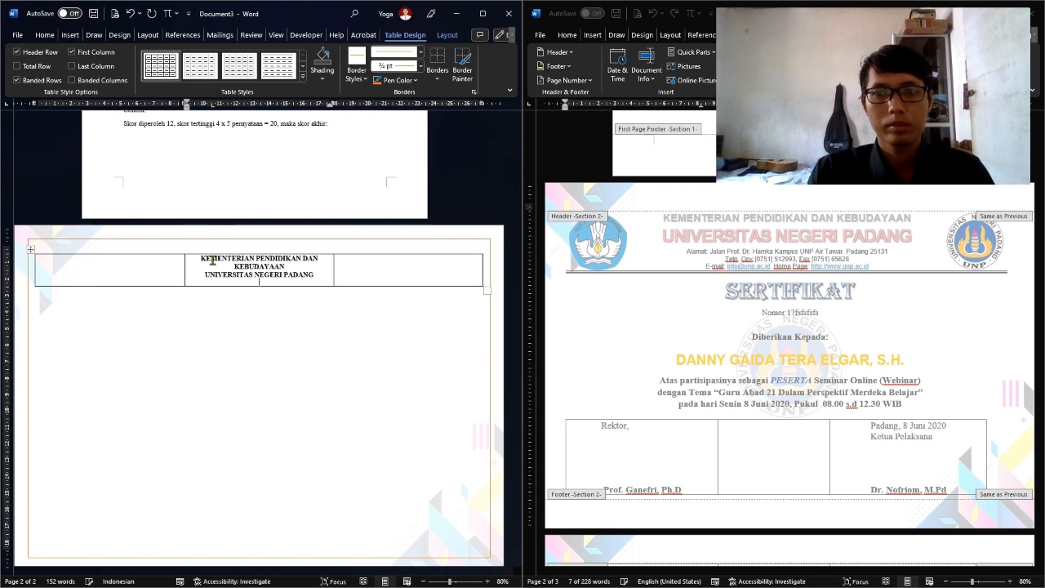
# Add the Padang campus address line and the phone and fax numbers line
pyautogui.write('Alamat')
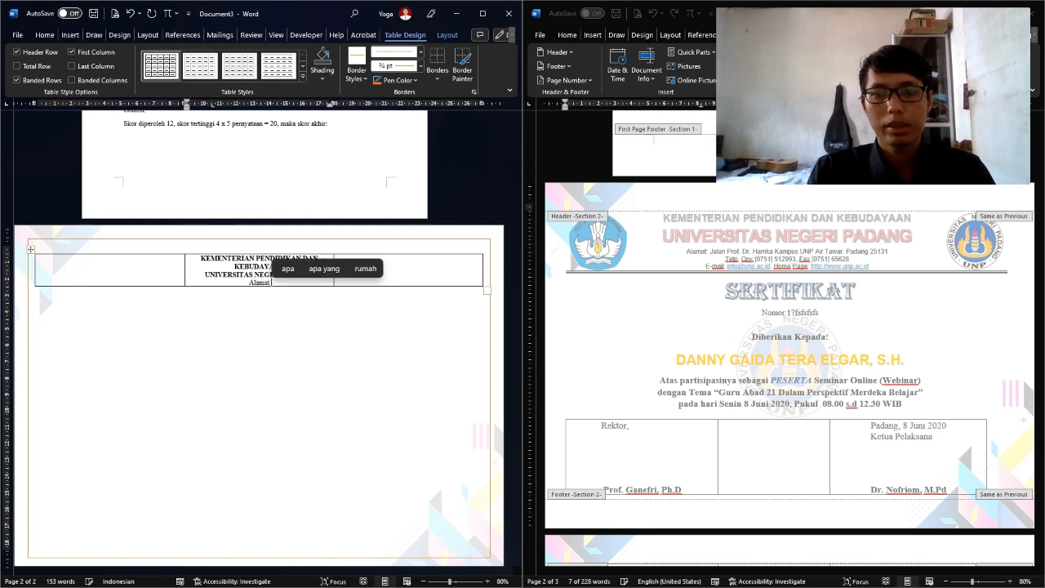
pyautogui.write(' jalan Prof')
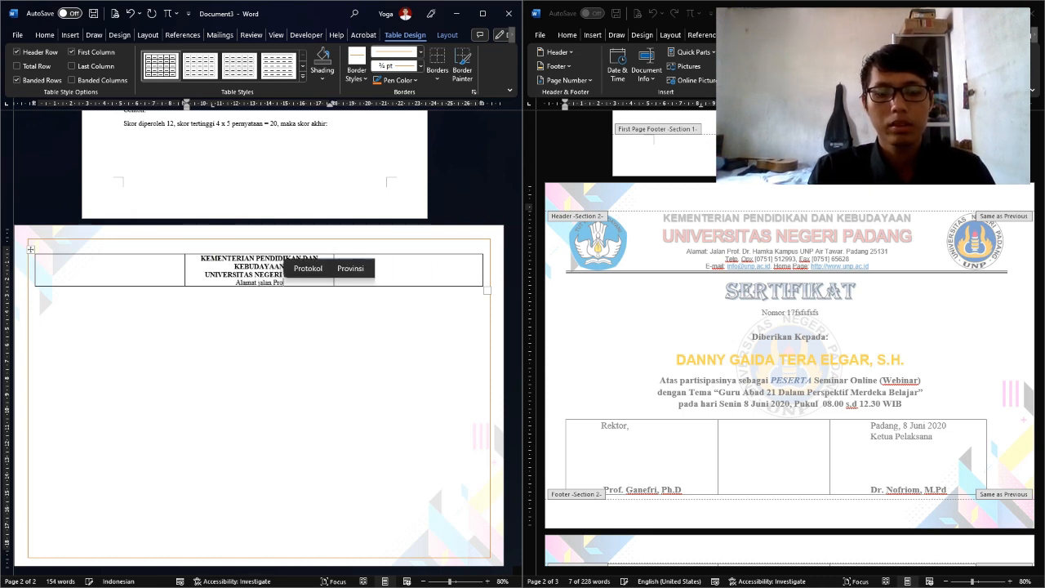
pyautogui.write('. Dr. ')
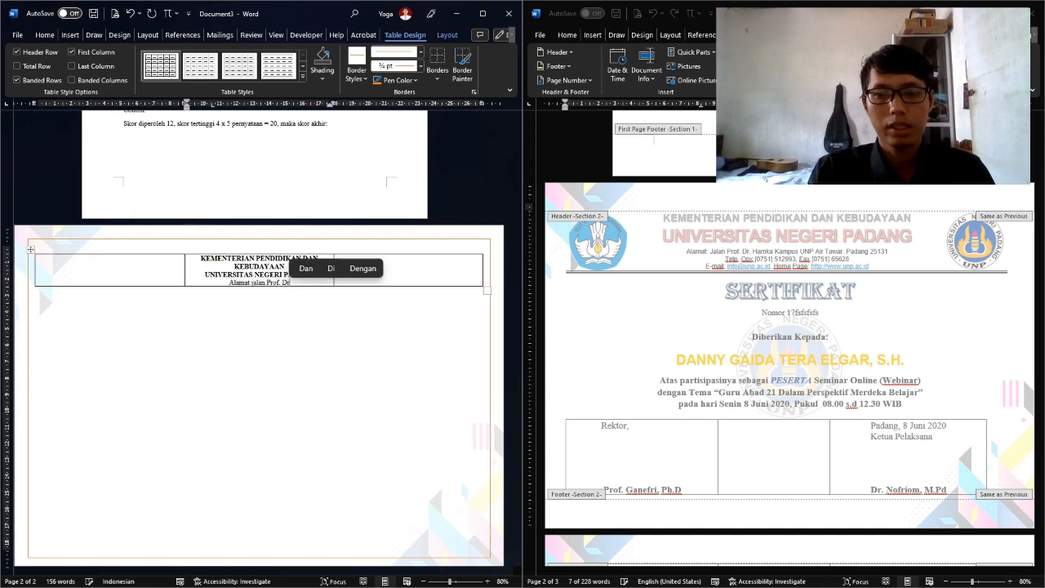
pyautogui.write('Hamka')
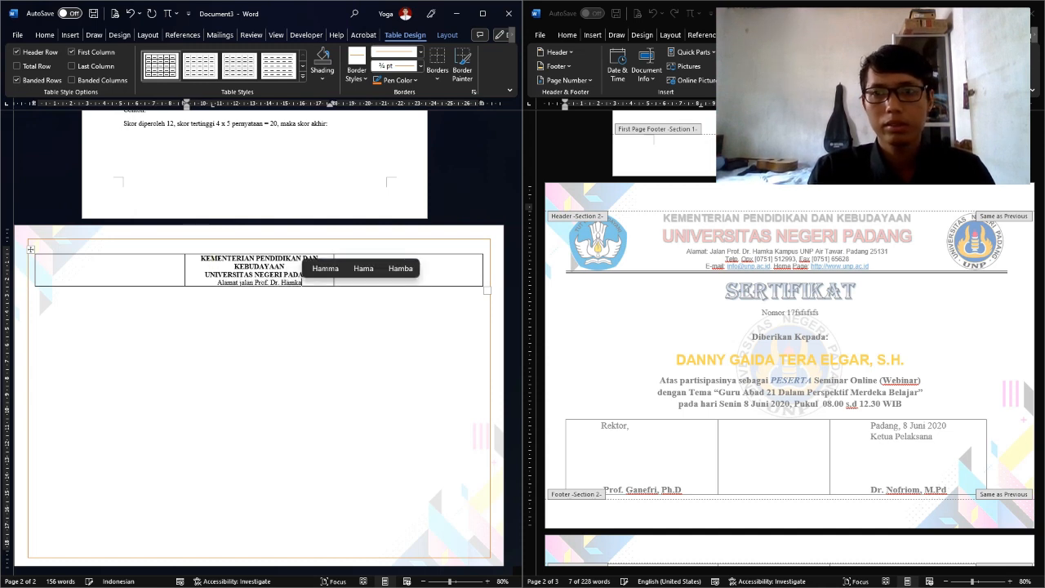
pyautogui.write(' Kampus A')
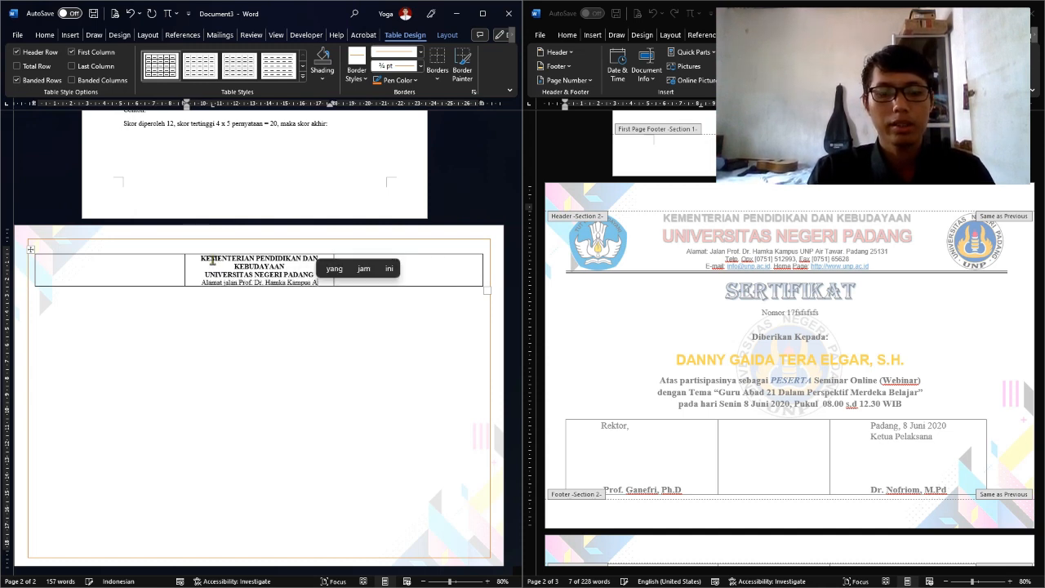
pyautogui.write('ir Tawar')
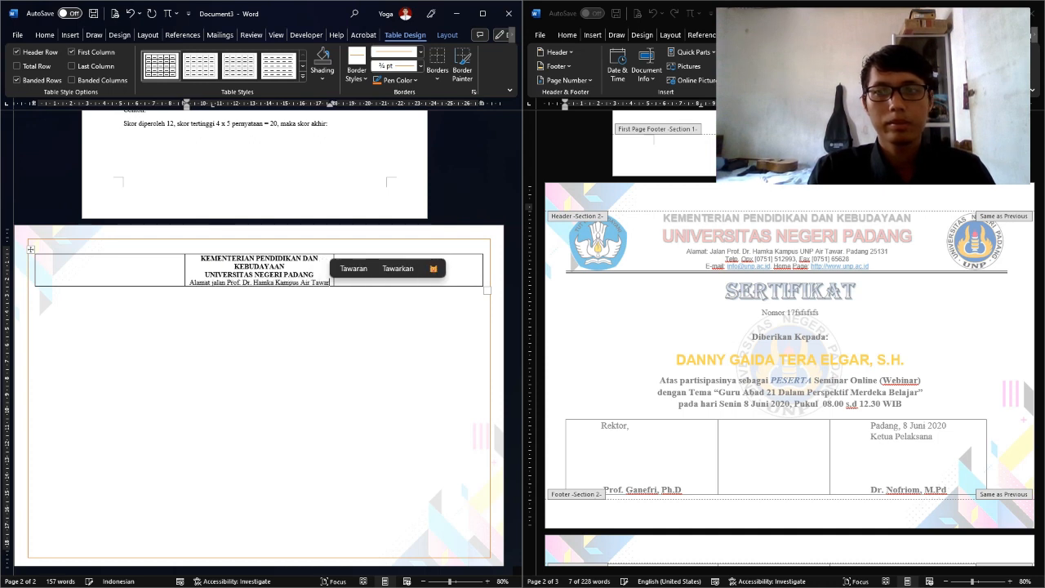
pyautogui.write(',')
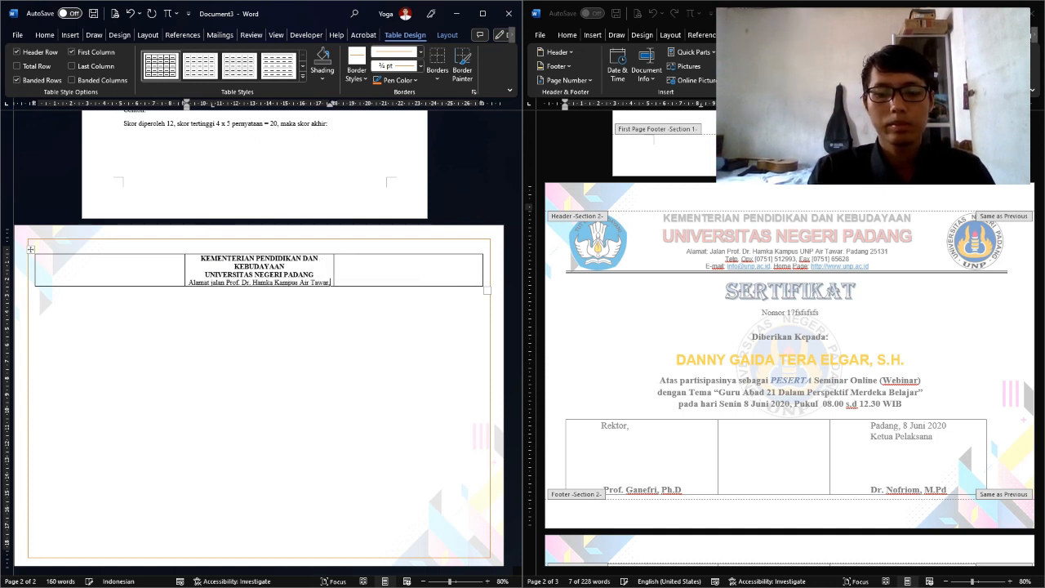
pyautogui.write(' Padang')
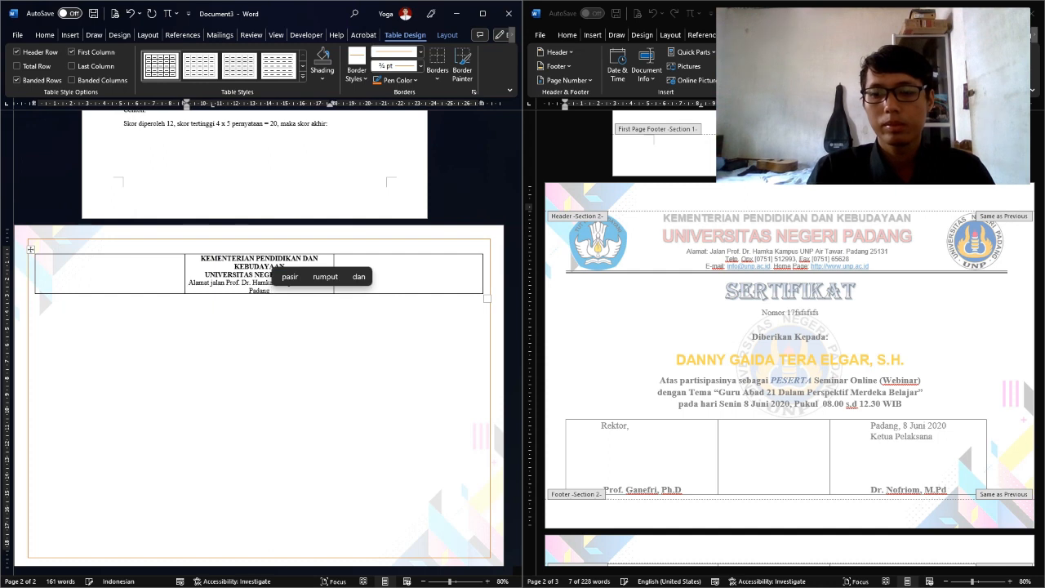
pyautogui.write(' 25131')
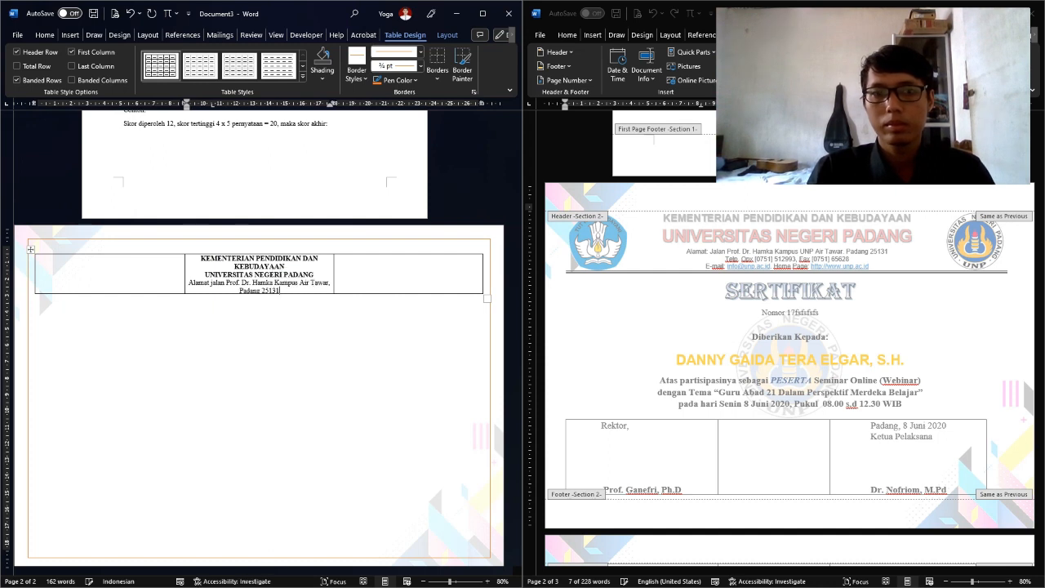
pyautogui.press('Return')
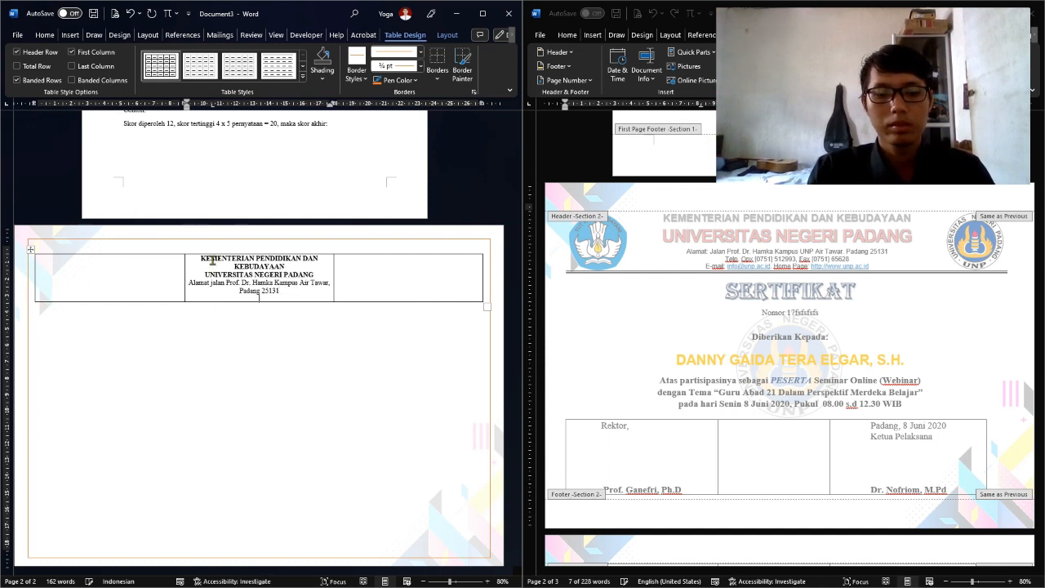
pyautogui.write('Telp')
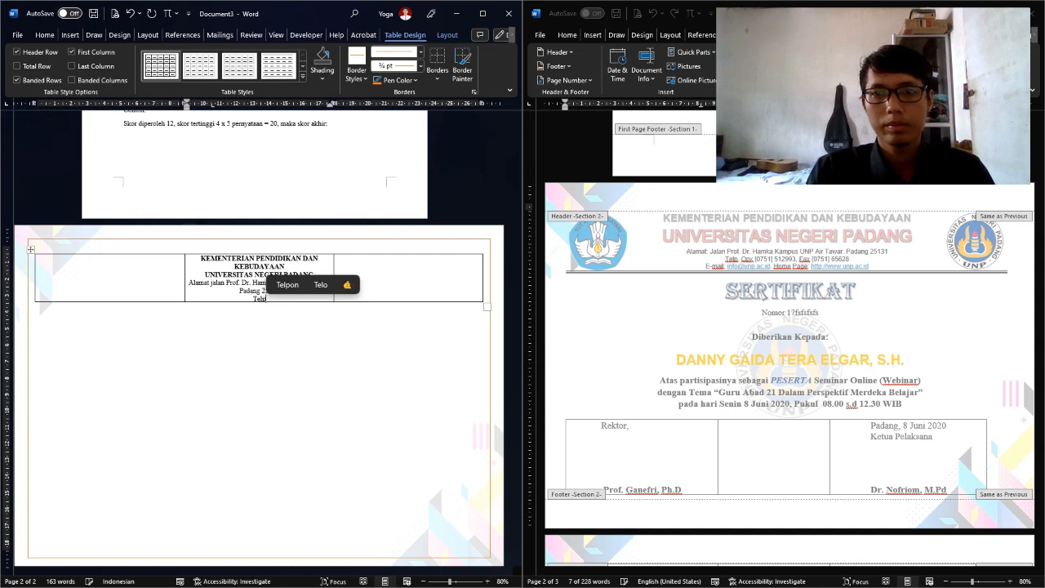
pyautogui.write(' Opx ')
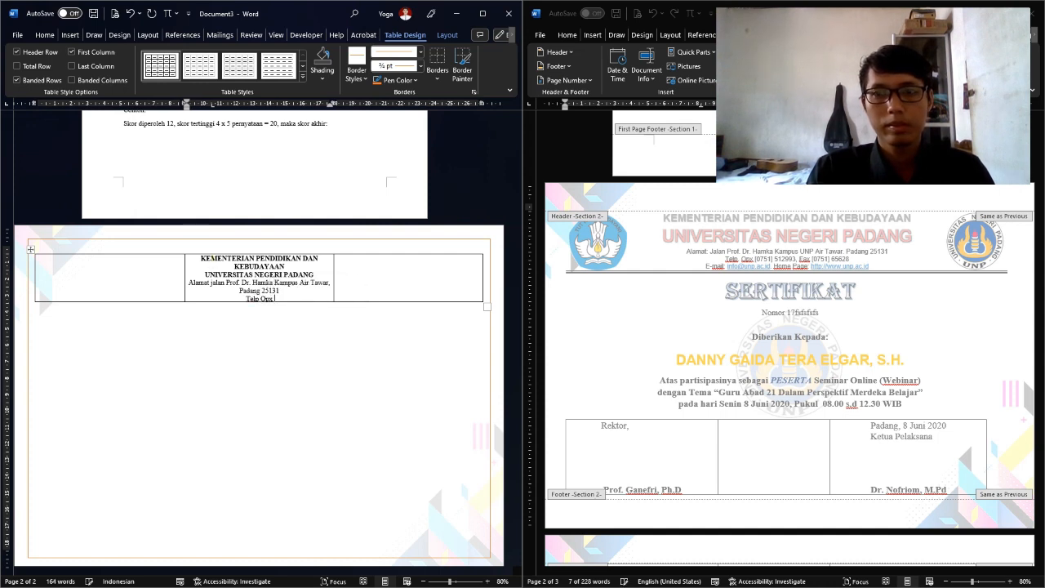
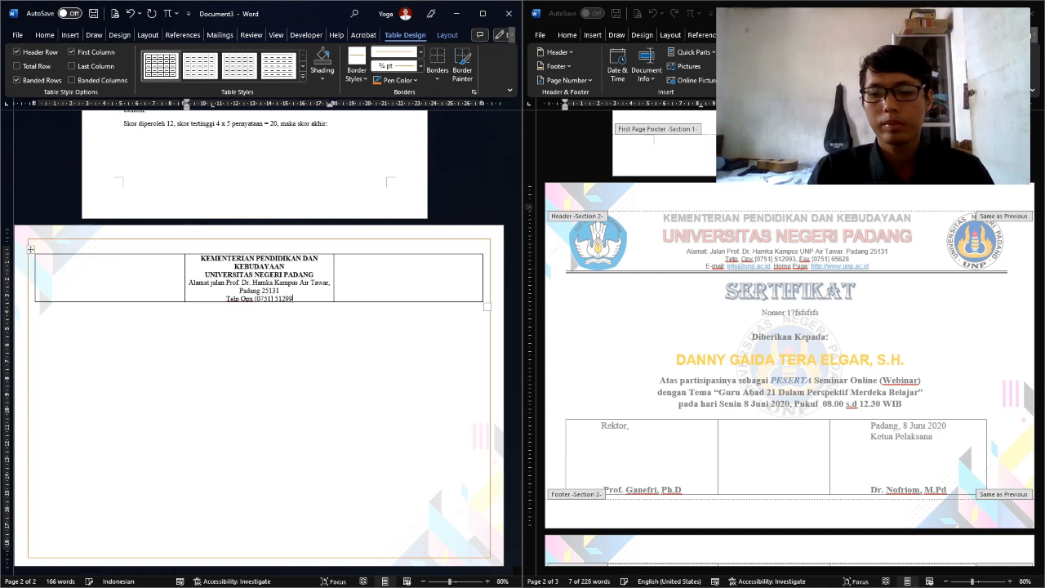
pyautogui.write(', F')
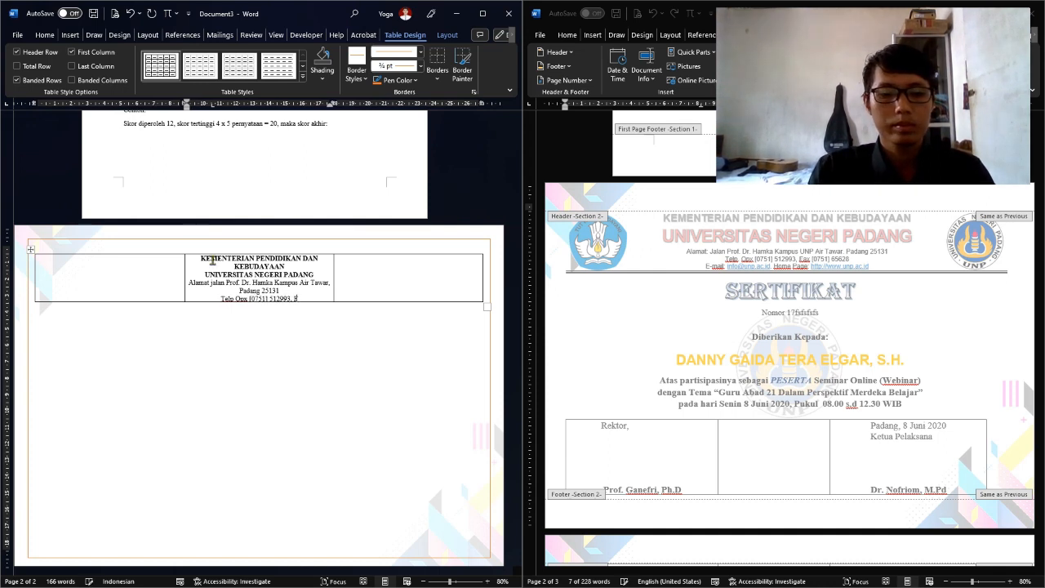
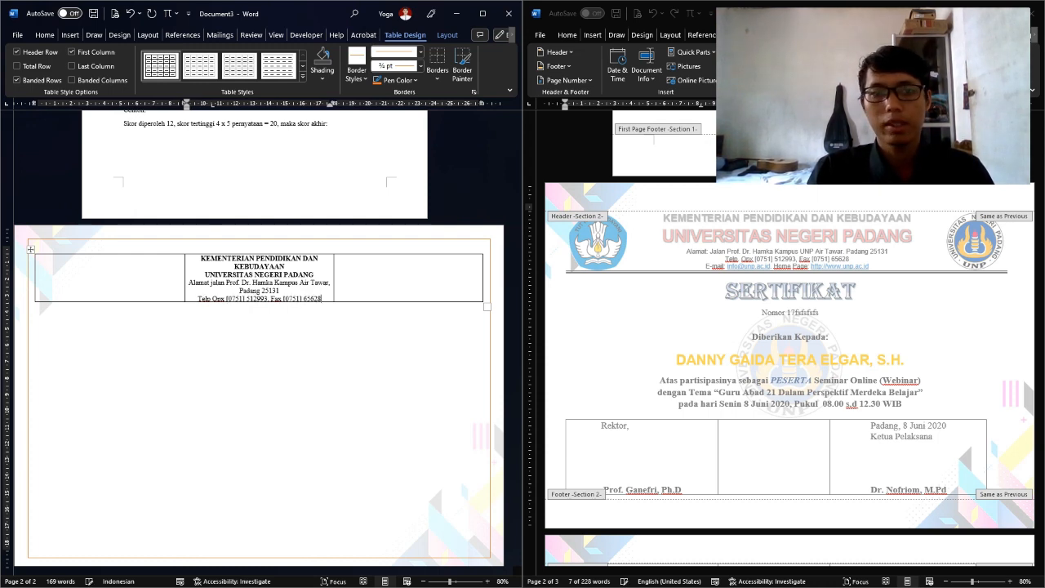
pyautogui.press('Return')
pyautogui.write('E-mail:')
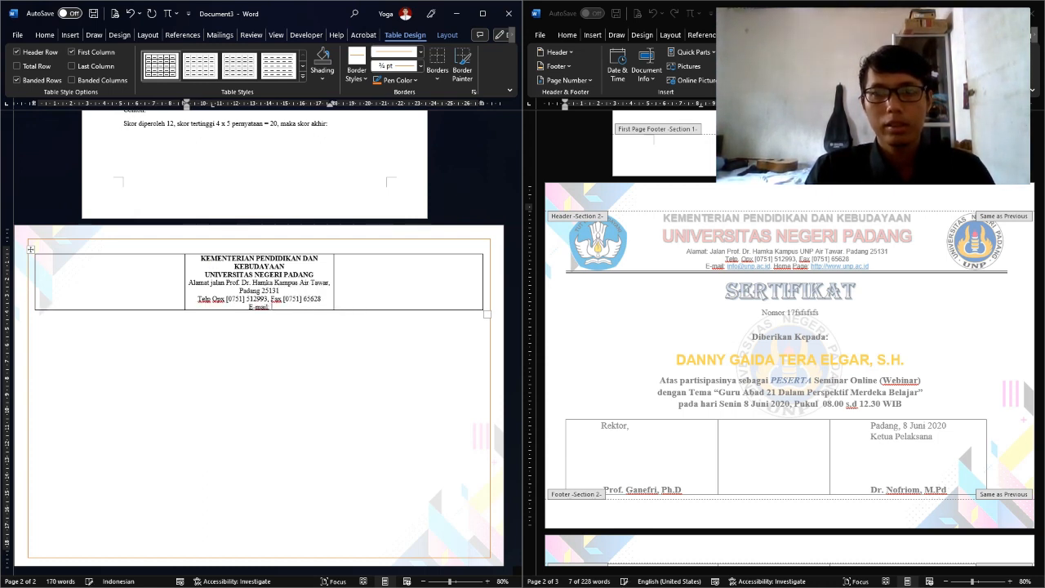
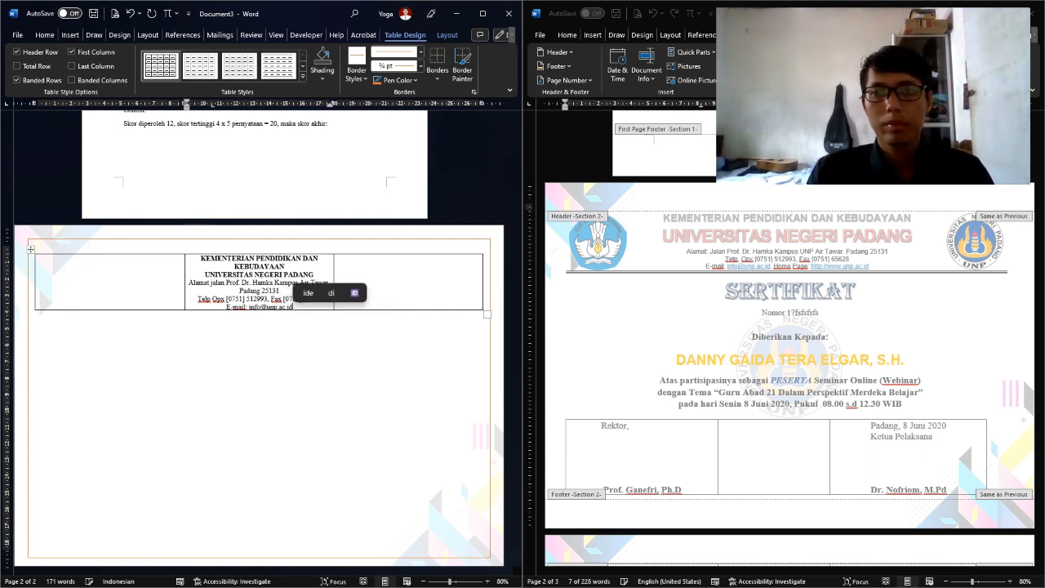
pyautogui.write('Home')
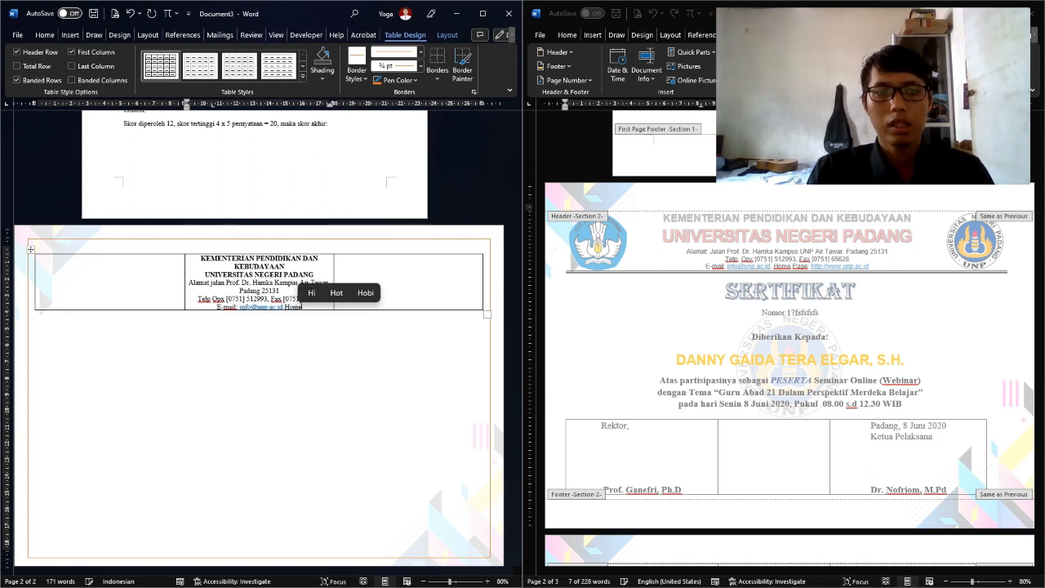
pyautogui.write(' Page')
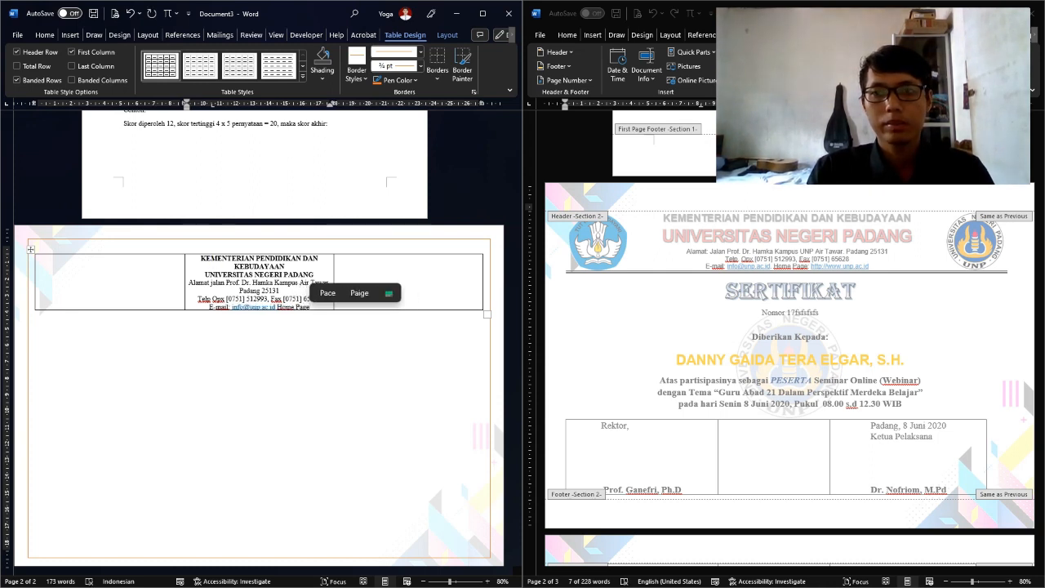
pyautogui.write(': http')
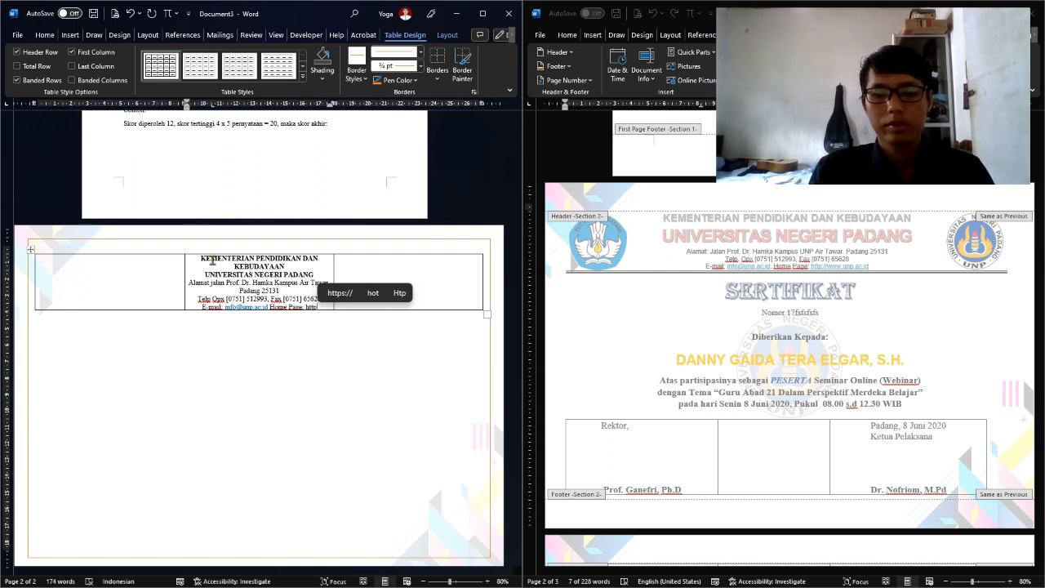
pyautogui.write('://www')
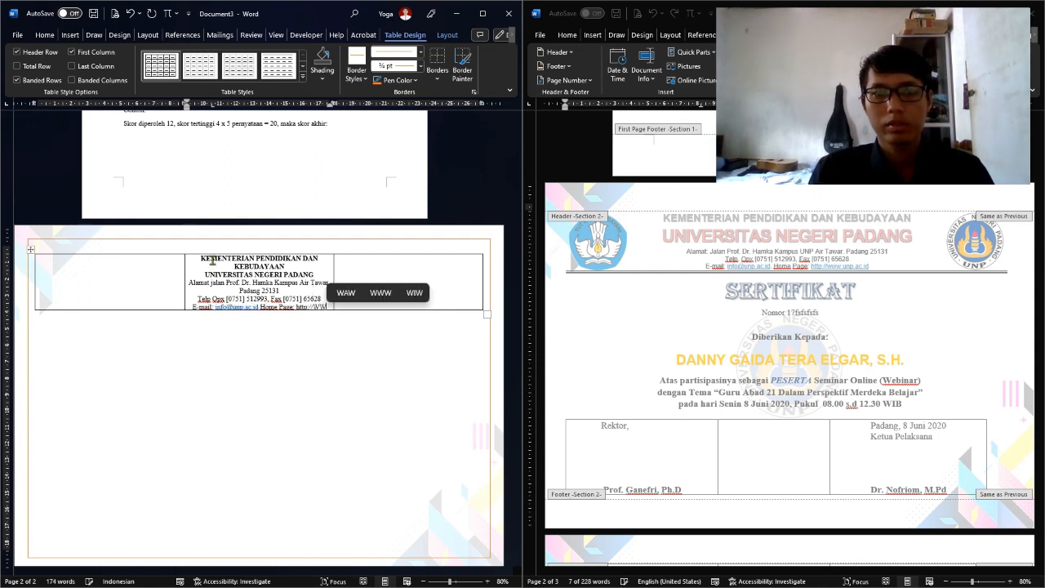
pyautogui.write('.')
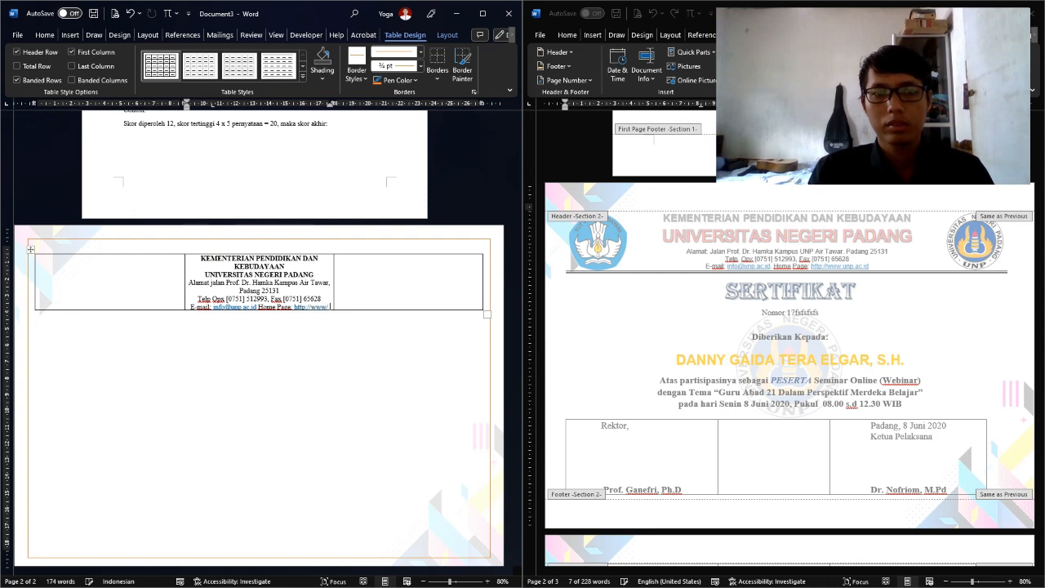
pyautogui.press('BackSpace')
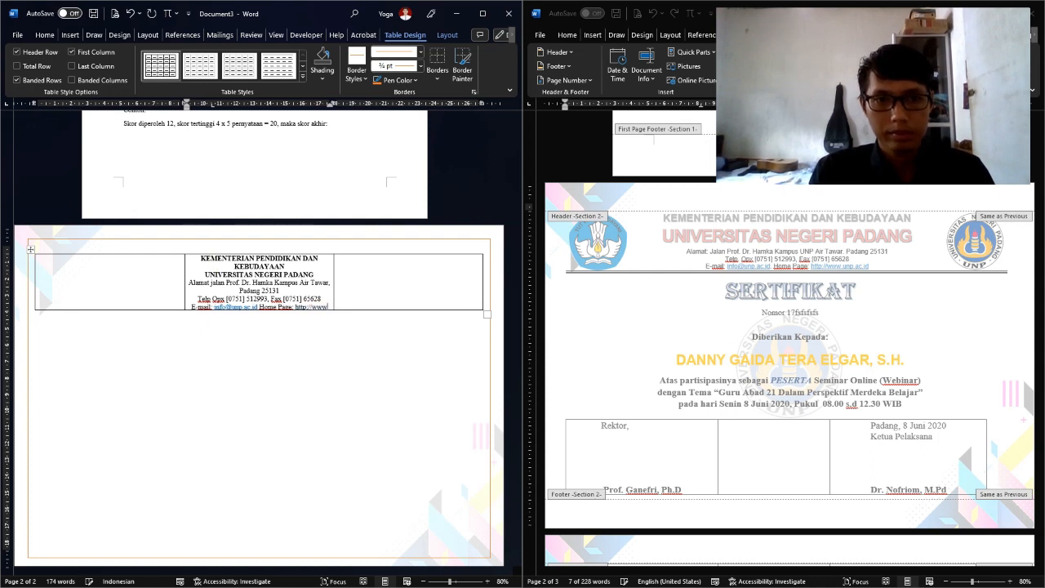
pyautogui.write('.')
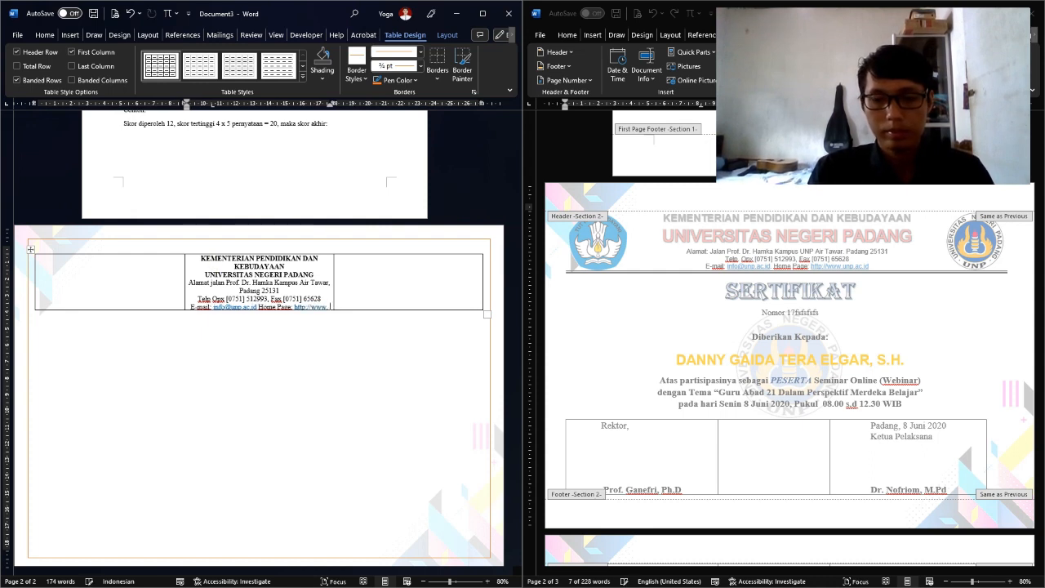
pyautogui.write('un')
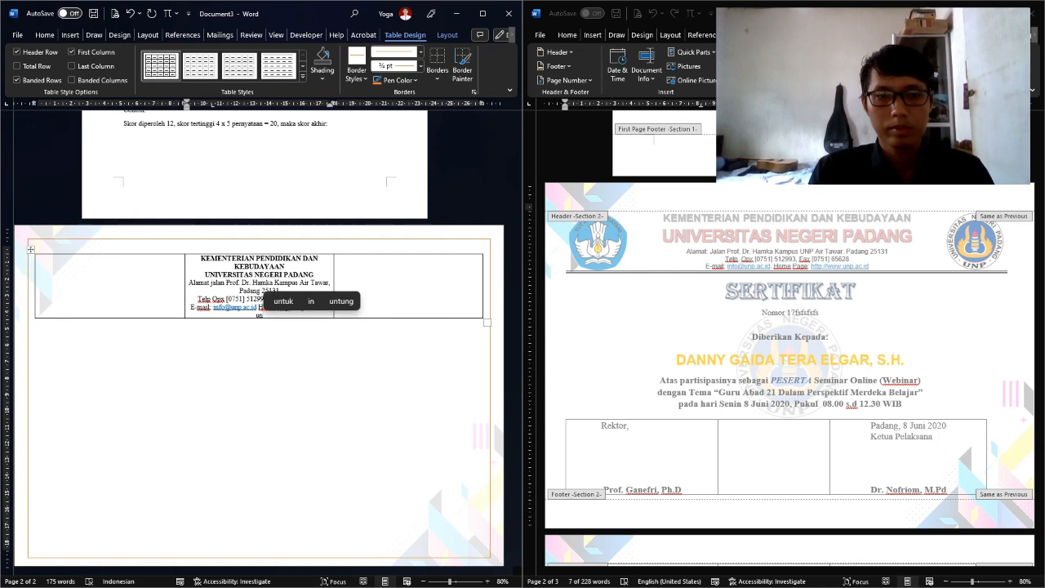
pyautogui.press('BackSpace')
pyautogui.press('BackSpace')
pyautogui.write('unp')
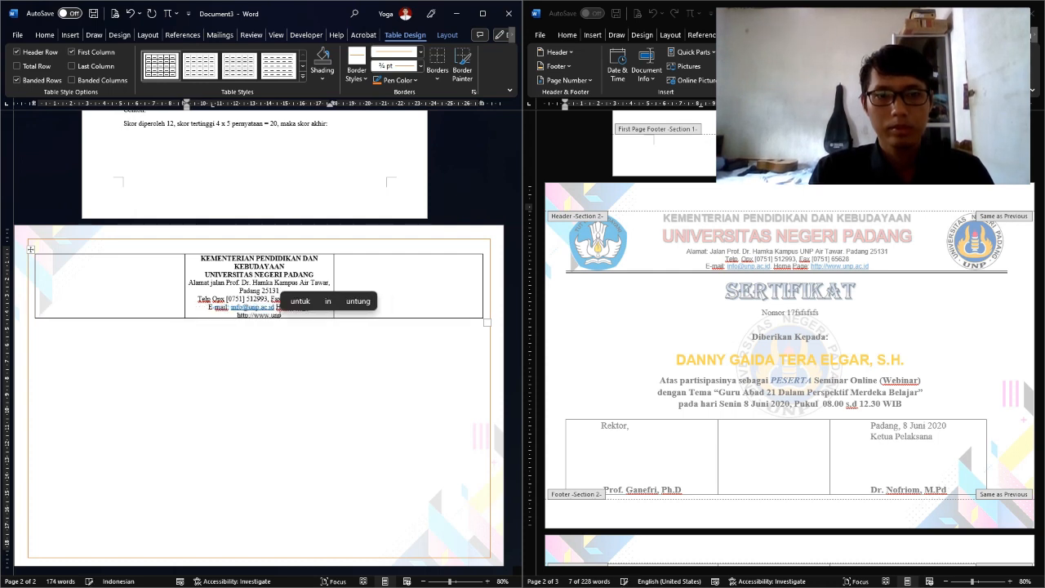
pyautogui.write('.ac.id')
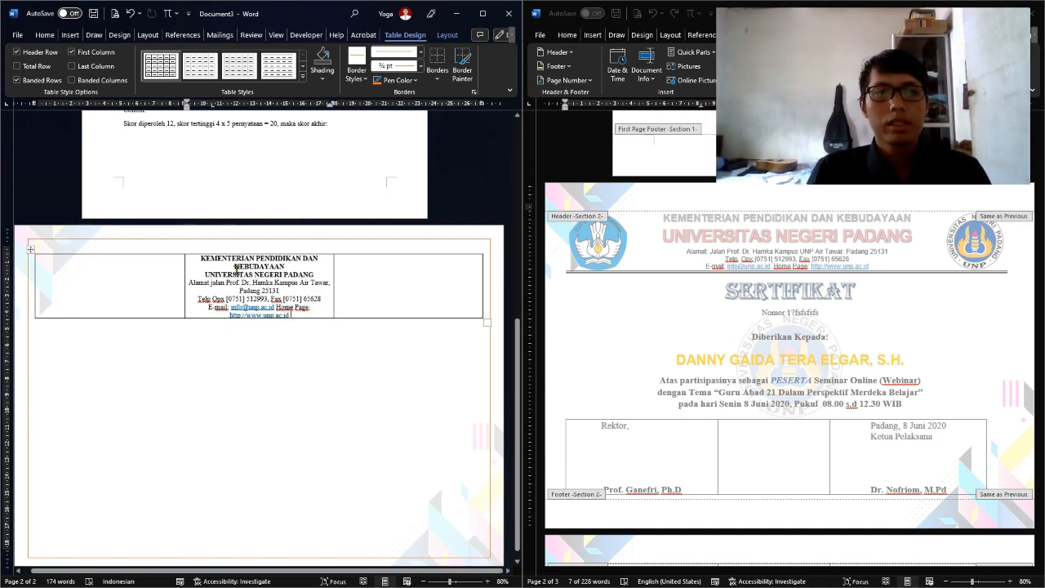
# Switch to the reference certificate document, exit its header editing, and view its certificate page
pyautogui.click(99, 281)
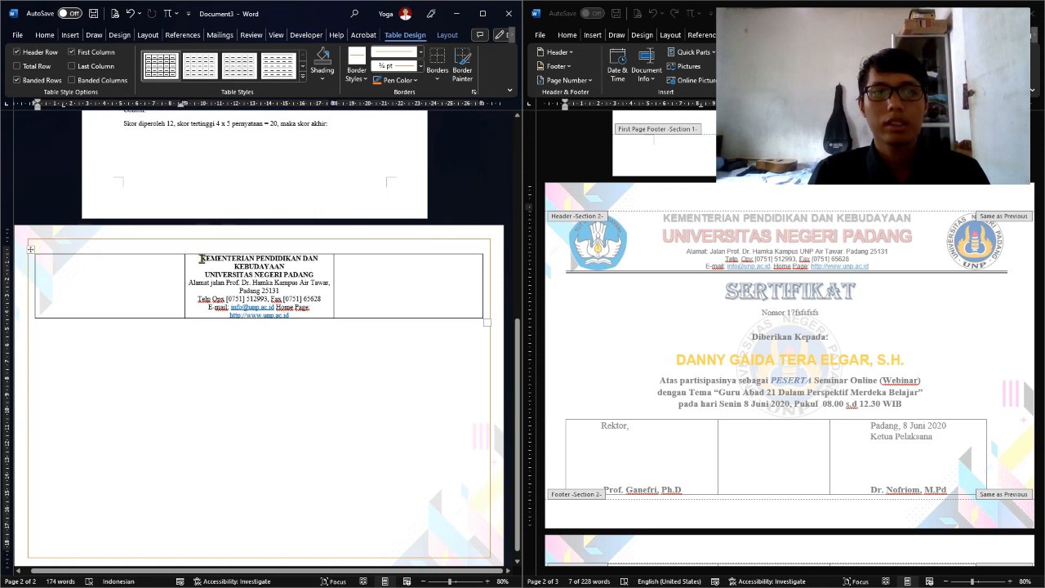
pyautogui.click(717, 218)
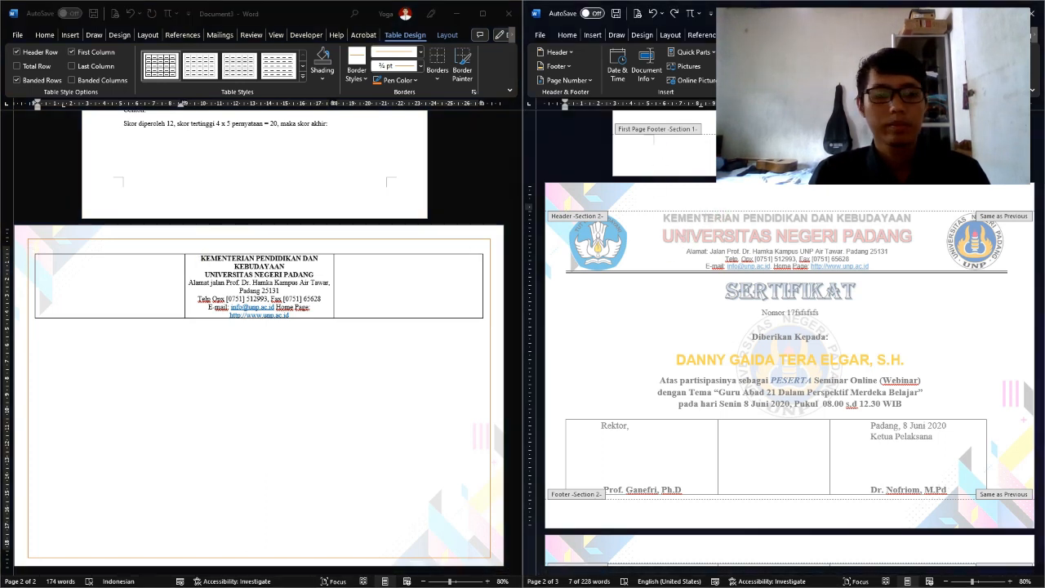
pyautogui.click(988, 65)
pyautogui.scroll(-4, 730, 324)
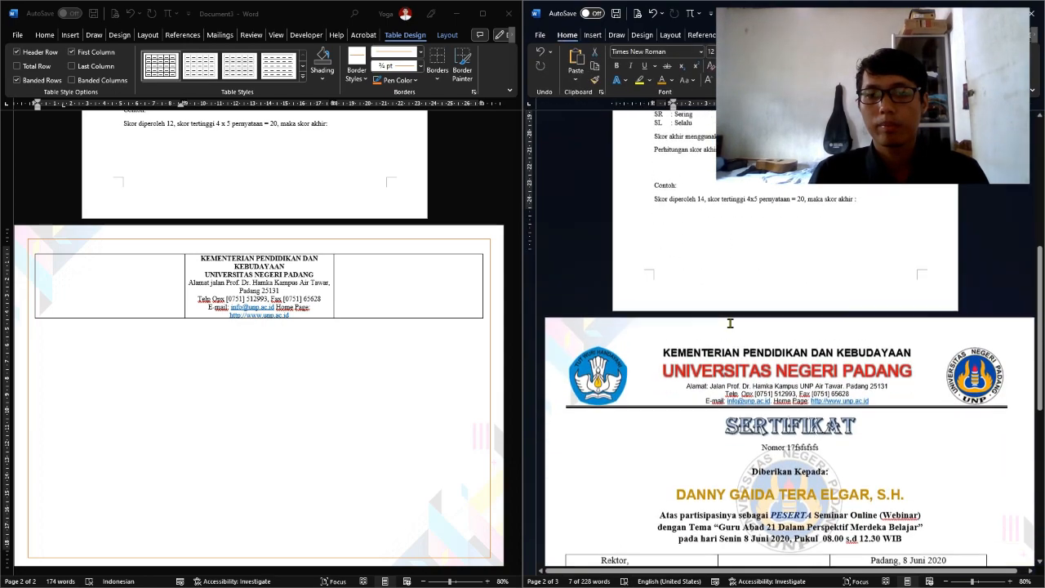
pyautogui.scroll(5, 719, 334)
# Matching the reference, set the KEMENTERIAN PENDIDIKAN DAN KEBUDAYAAN heading to Arial 18 pt
pyautogui.scroll(-4, 711, 326)
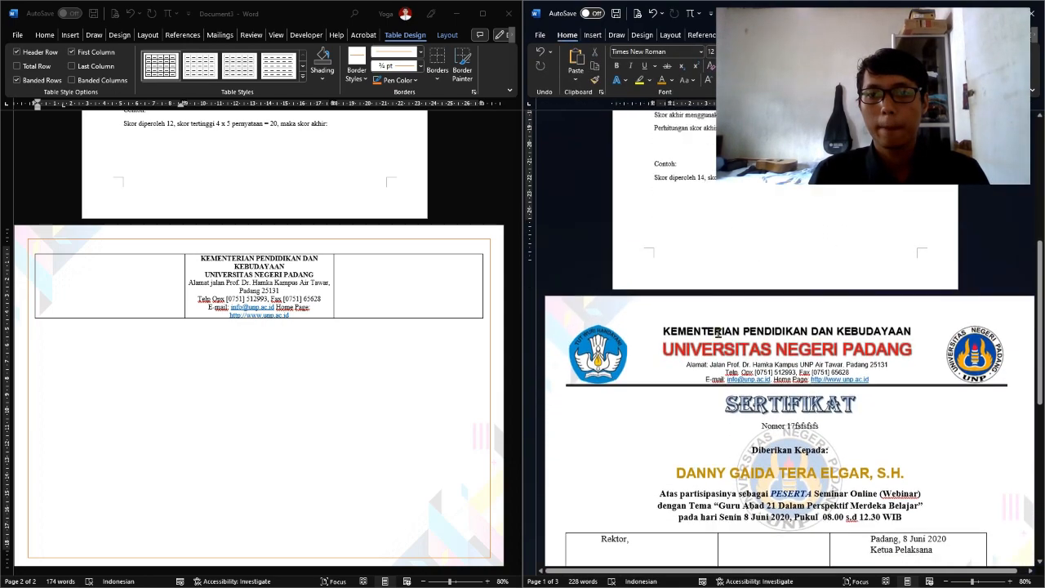
pyautogui.click(688, 287)
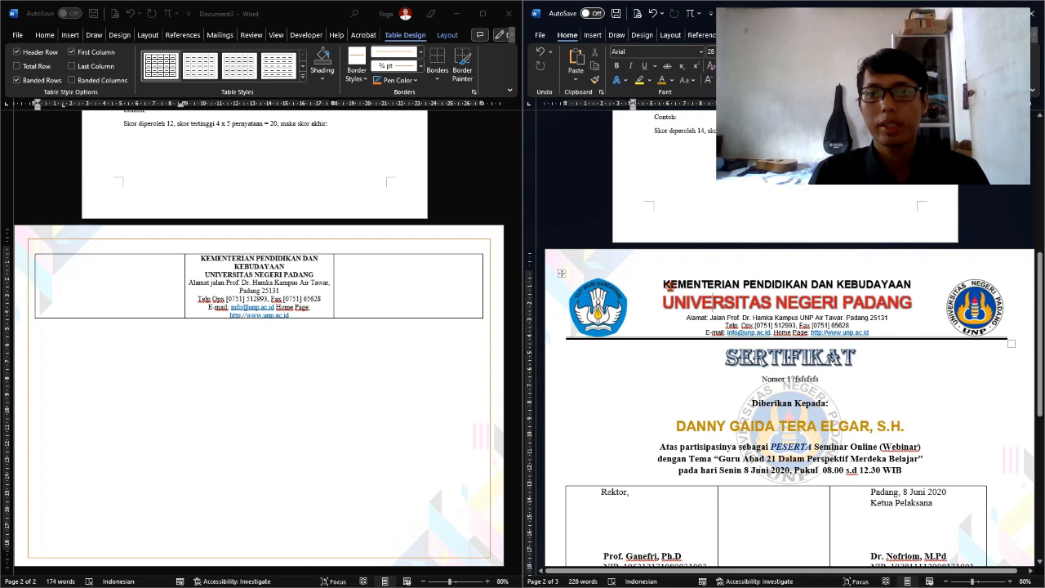
pyautogui.moveTo(666, 285); pyautogui.dragTo(768, 282)
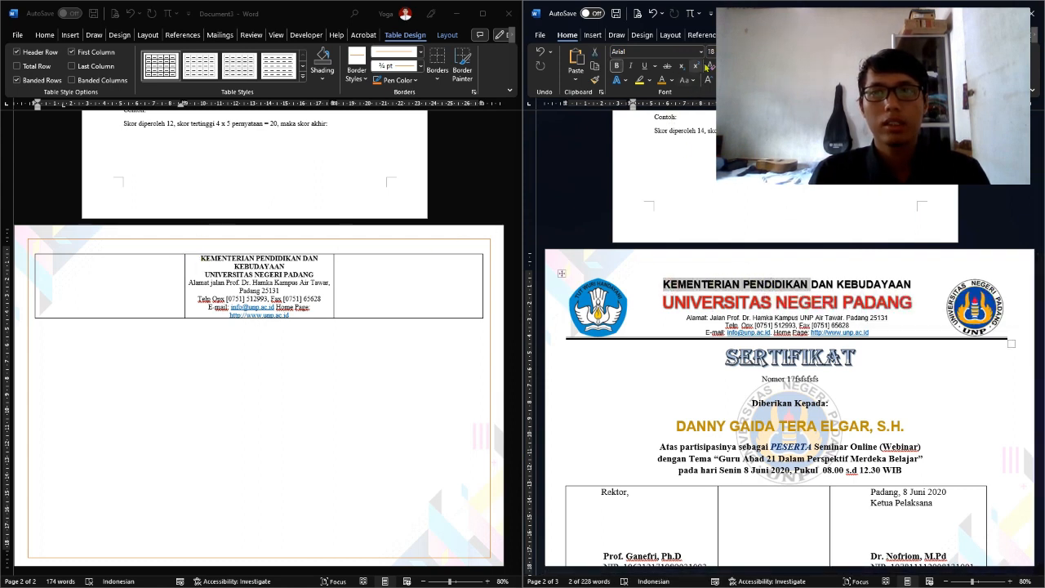
pyautogui.click(209, 255)
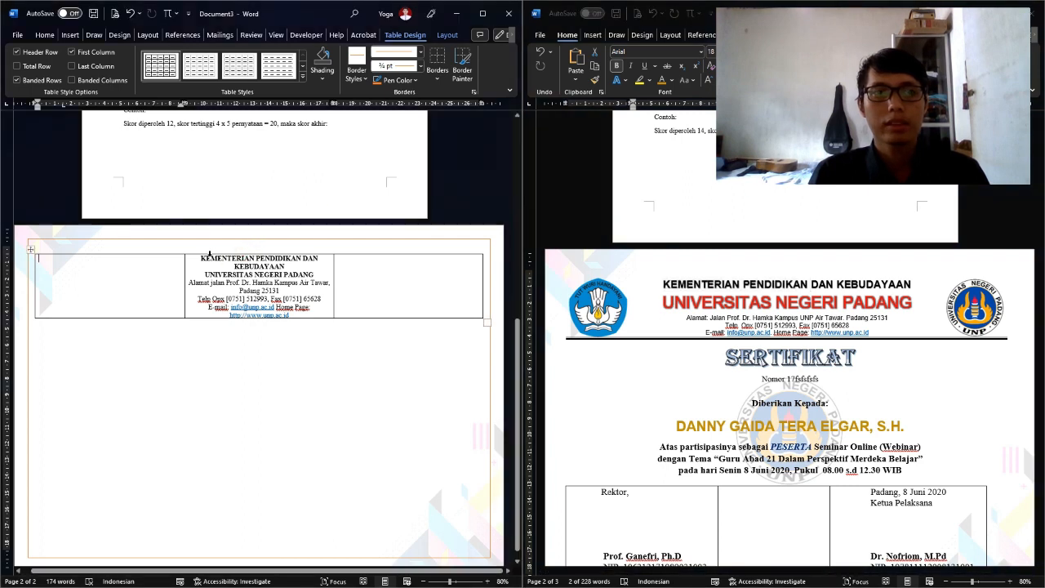
pyautogui.moveTo(195, 259); pyautogui.dragTo(299, 271)
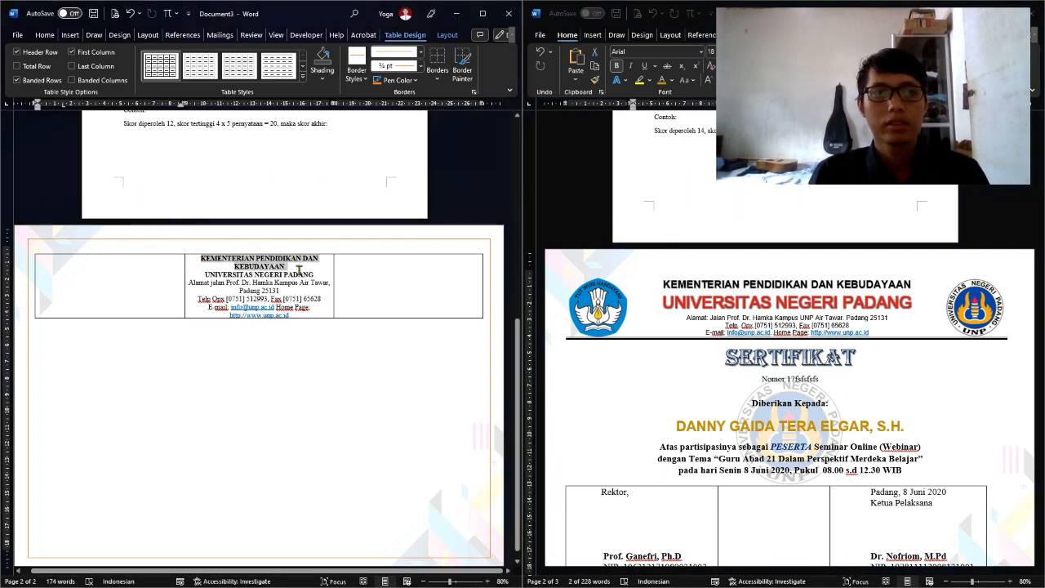
pyautogui.click(44, 34)
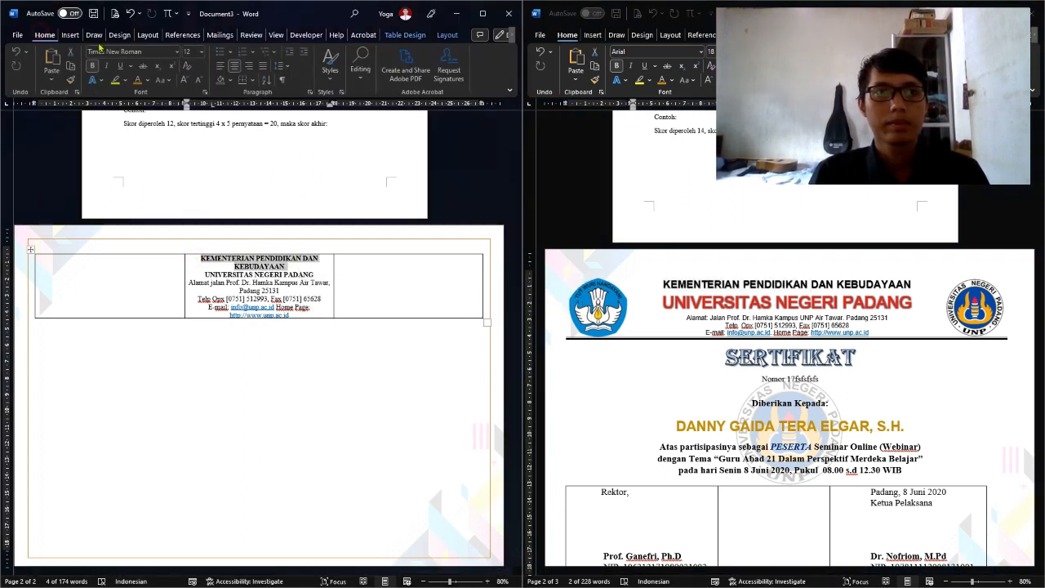
pyautogui.click(179, 51)
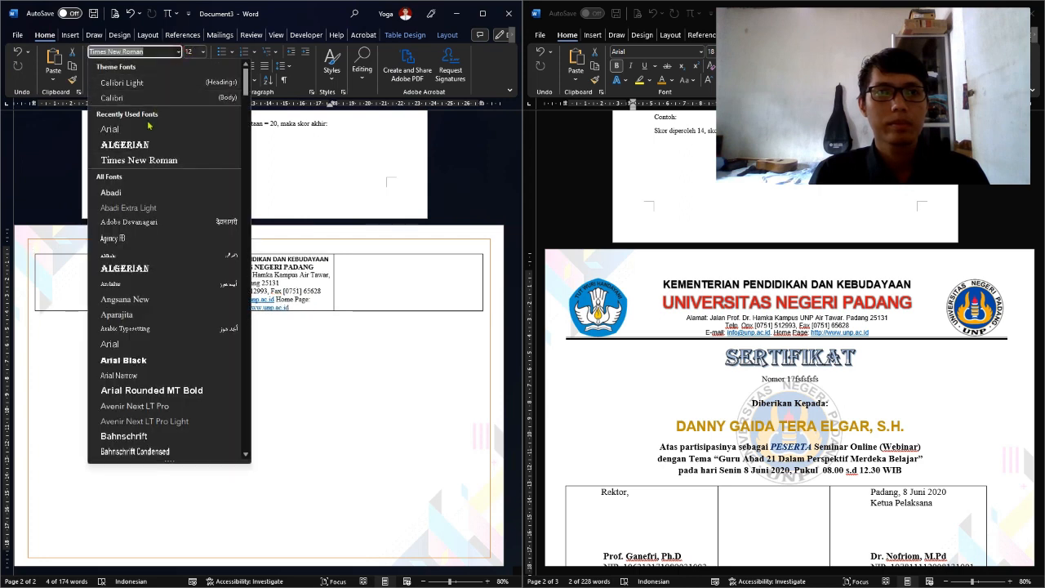
pyautogui.click(147, 133)
pyautogui.click(185, 79)
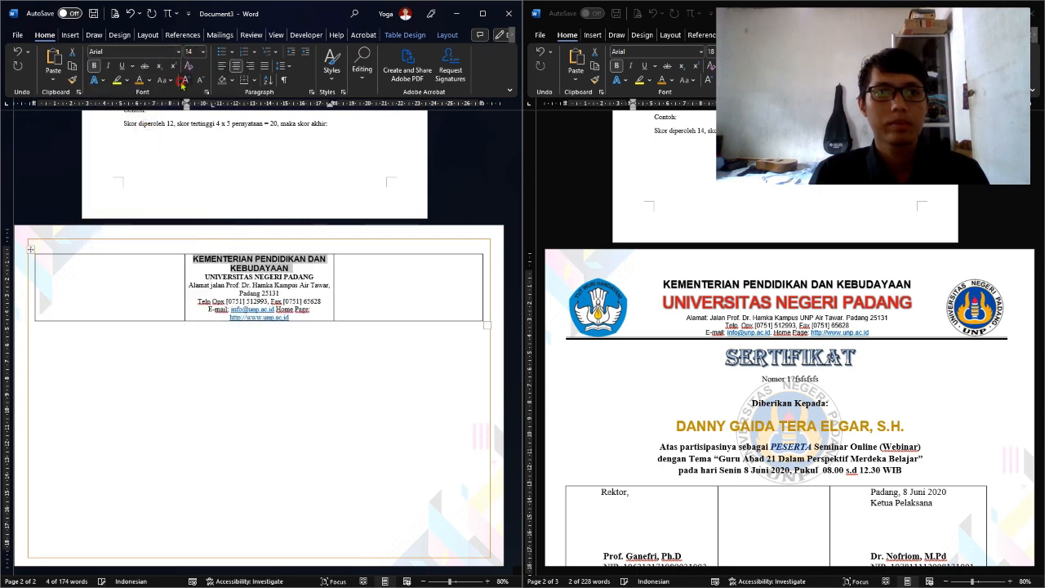
pyautogui.click(184, 80)
pyautogui.click(185, 79)
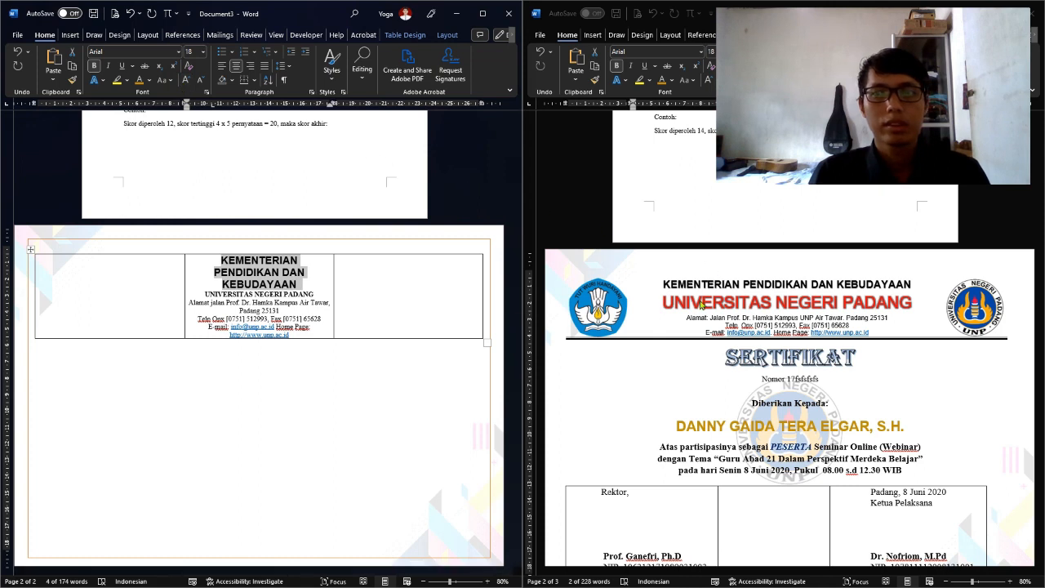
# Check the reference heading's font size, then select the UNIVERSITAS NEGERI PADANG line
pyautogui.click(701, 305)
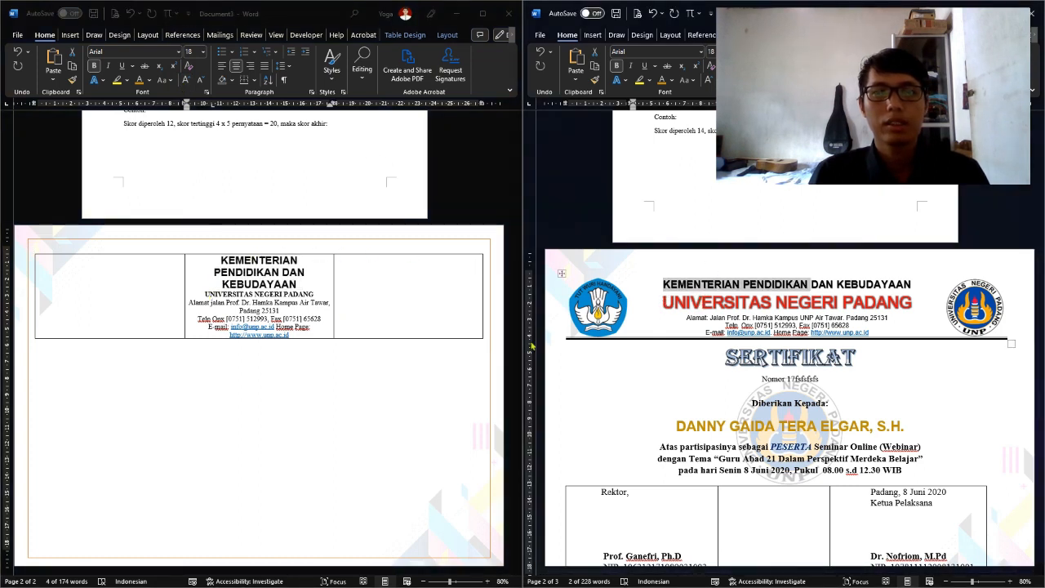
pyautogui.click(606, 279)
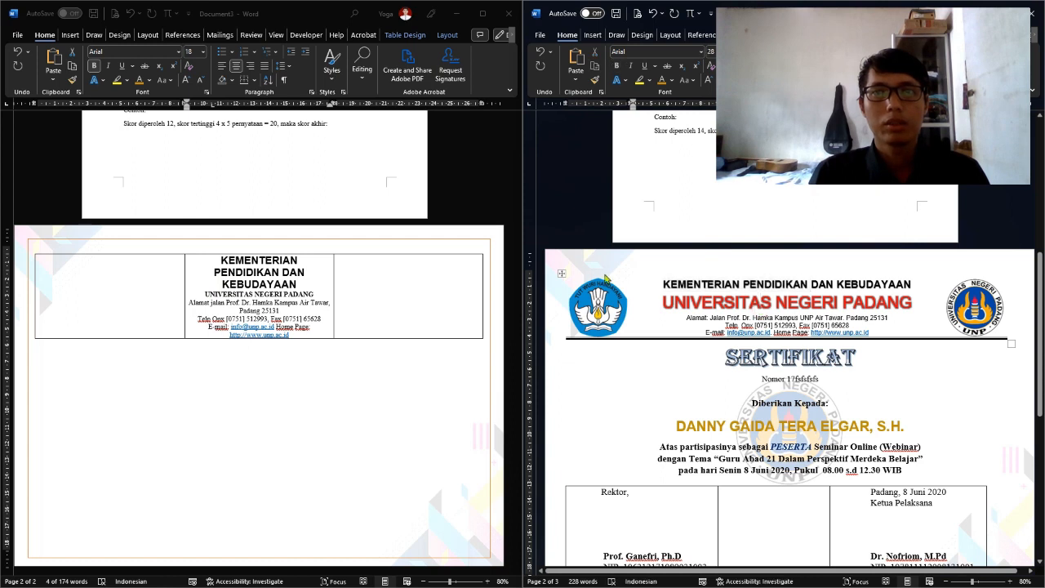
pyautogui.click(241, 302)
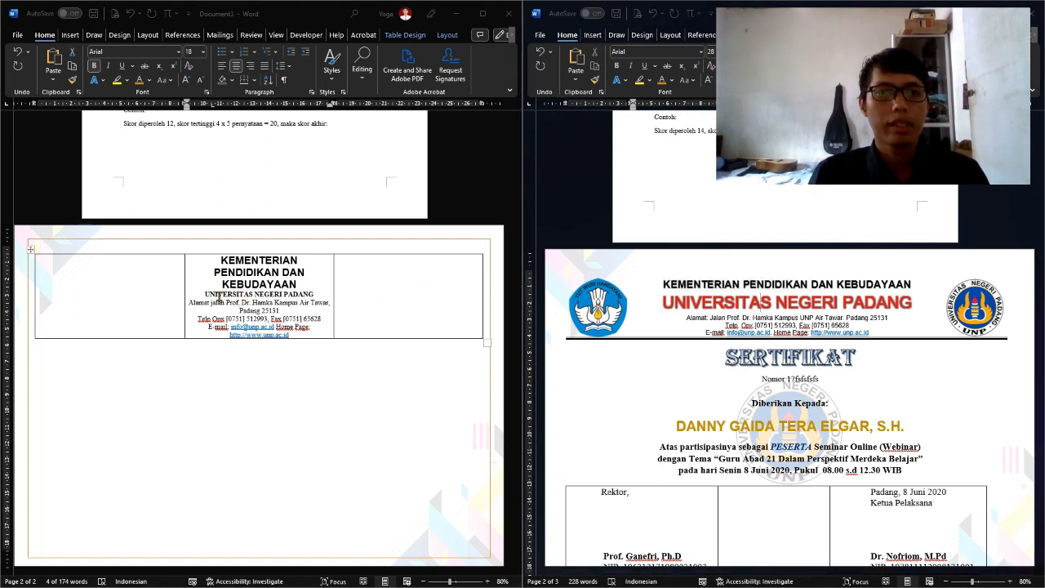
pyautogui.moveTo(204, 294); pyautogui.dragTo(298, 294)
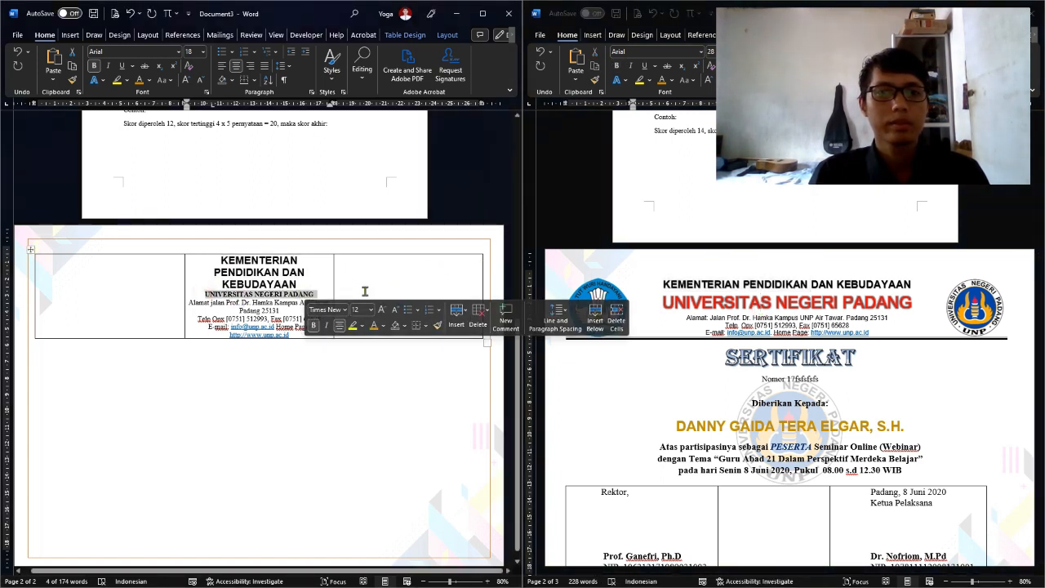
# Enlarge UNIVERSITAS NEGERI PADANG to 28 pt with Grow Font
pyautogui.click(383, 311)
pyautogui.click(382, 310)
pyautogui.click(382, 311)
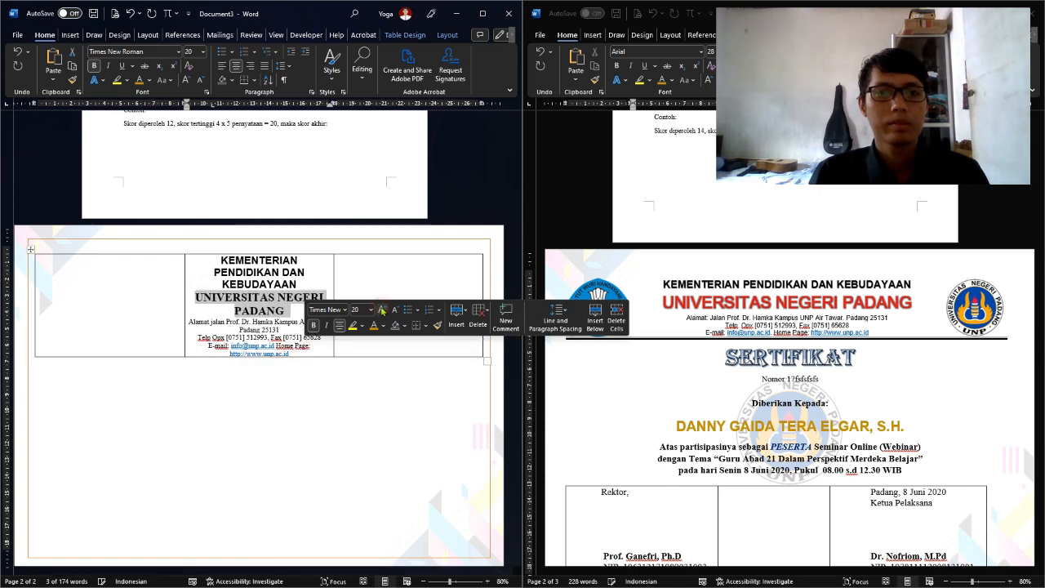
pyautogui.click(382, 310)
pyautogui.click(382, 310)
pyautogui.click(382, 311)
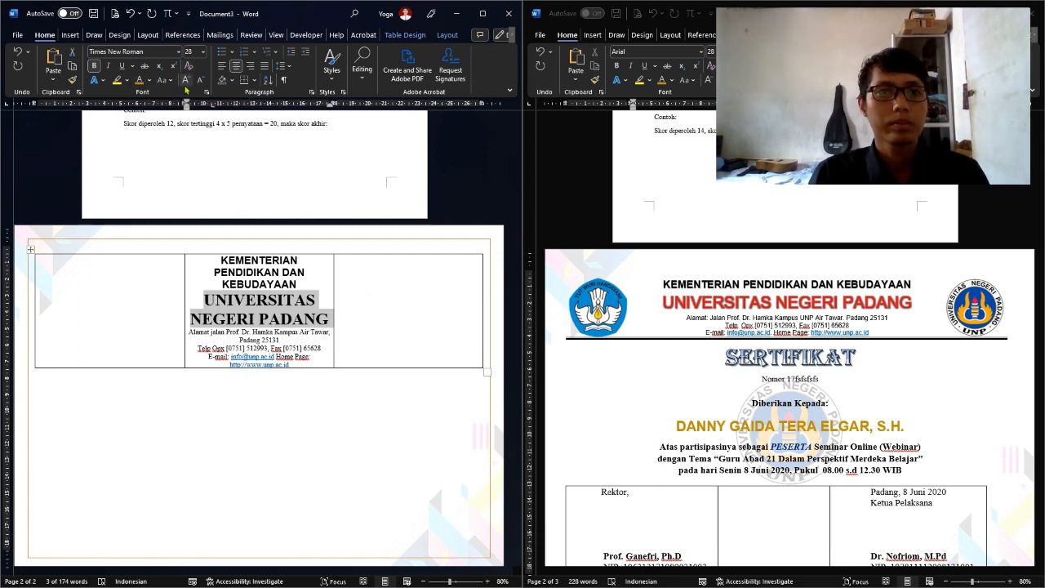
# Apply the Fill: Black Shadow text effect, an outer shadow, and an outline colour
pyautogui.click(102, 81)
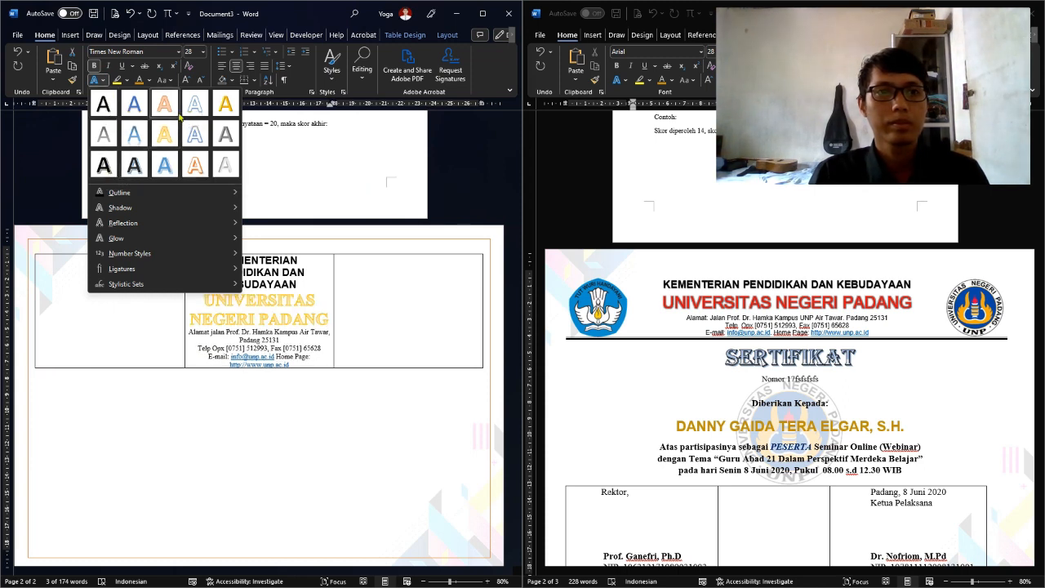
pyautogui.click(103, 83)
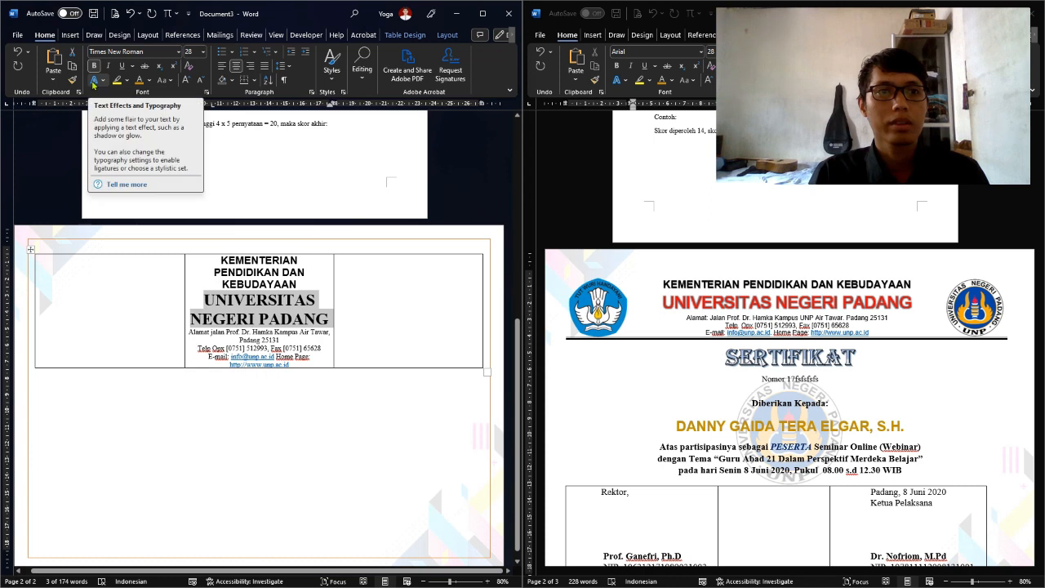
pyautogui.click(103, 84)
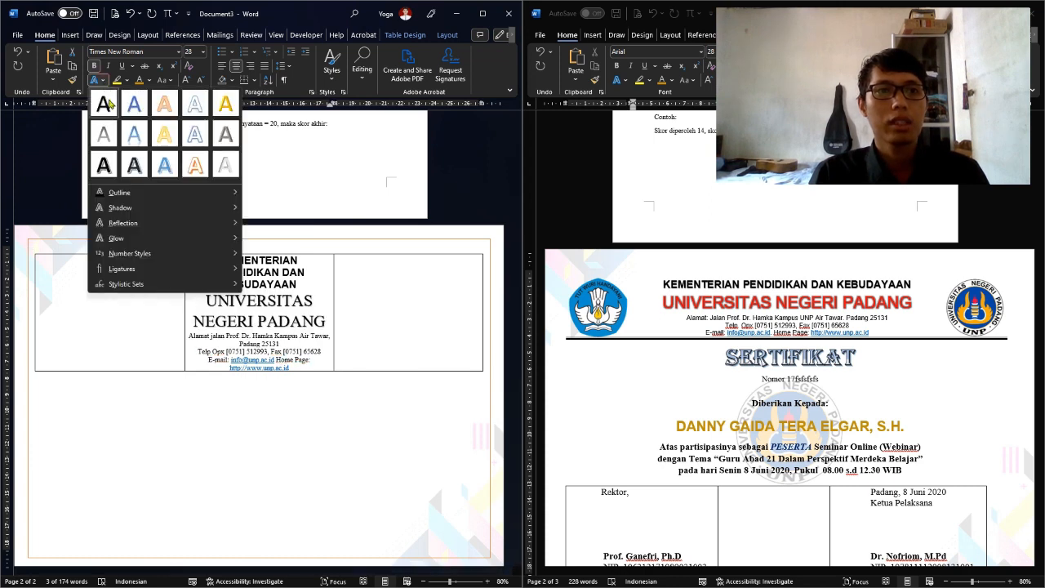
pyautogui.click(106, 103)
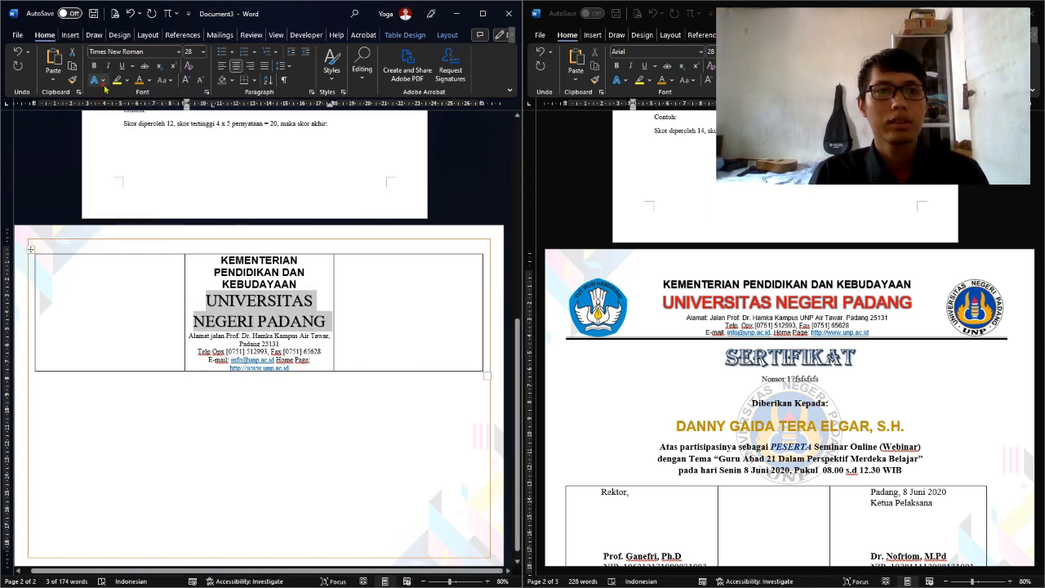
pyautogui.click(104, 83)
pyautogui.moveTo(155, 210)
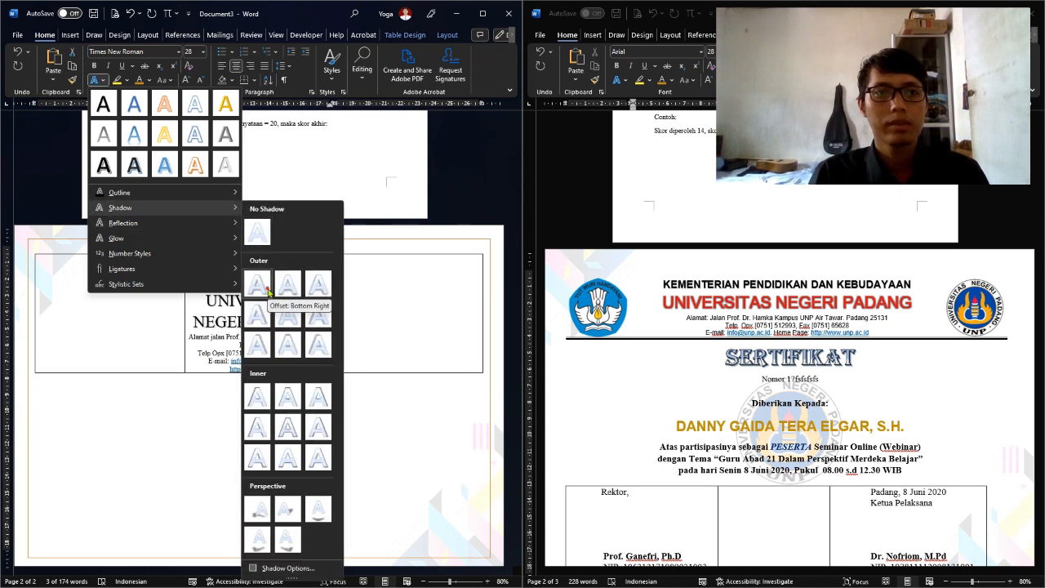
pyautogui.click(269, 292)
pyautogui.click(103, 82)
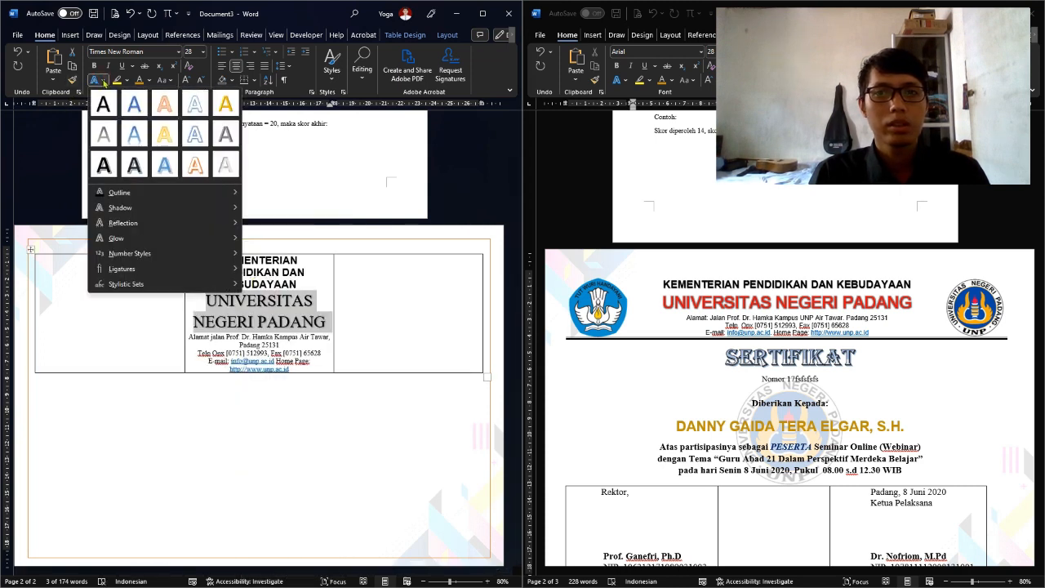
pyautogui.moveTo(139, 193)
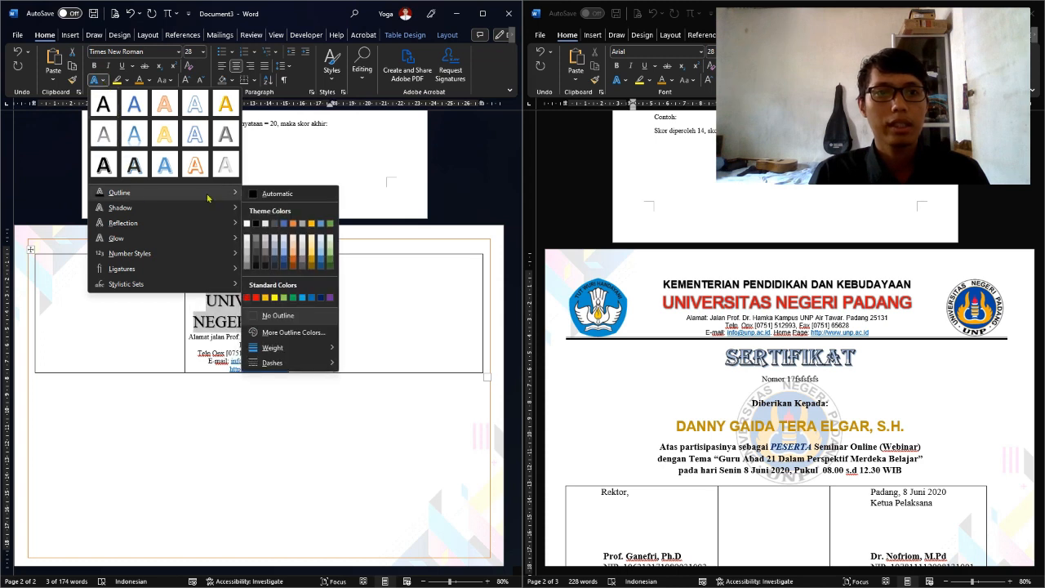
pyautogui.click(255, 224)
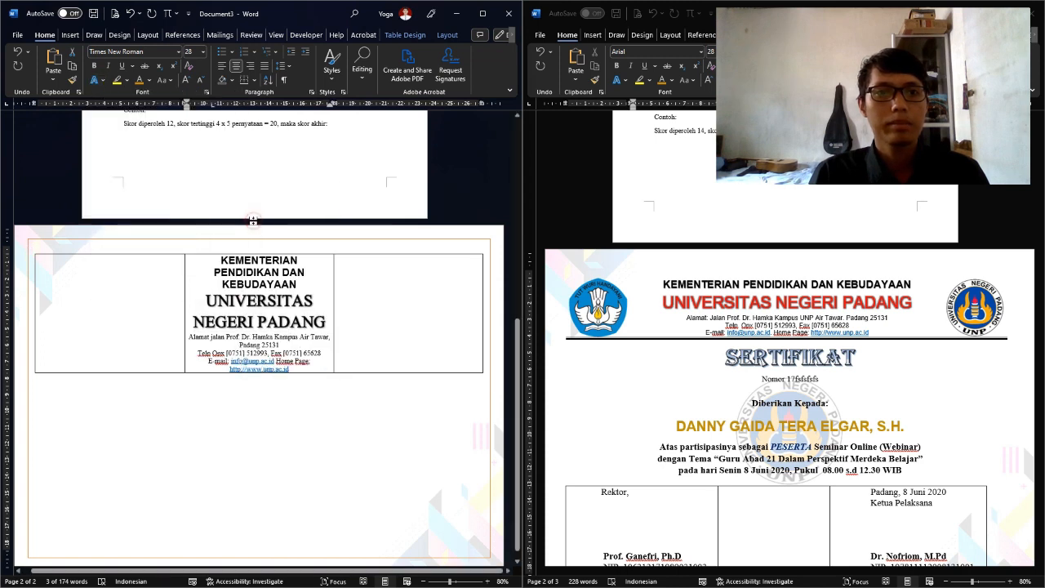
# Make the university name red and bold
pyautogui.click(149, 80)
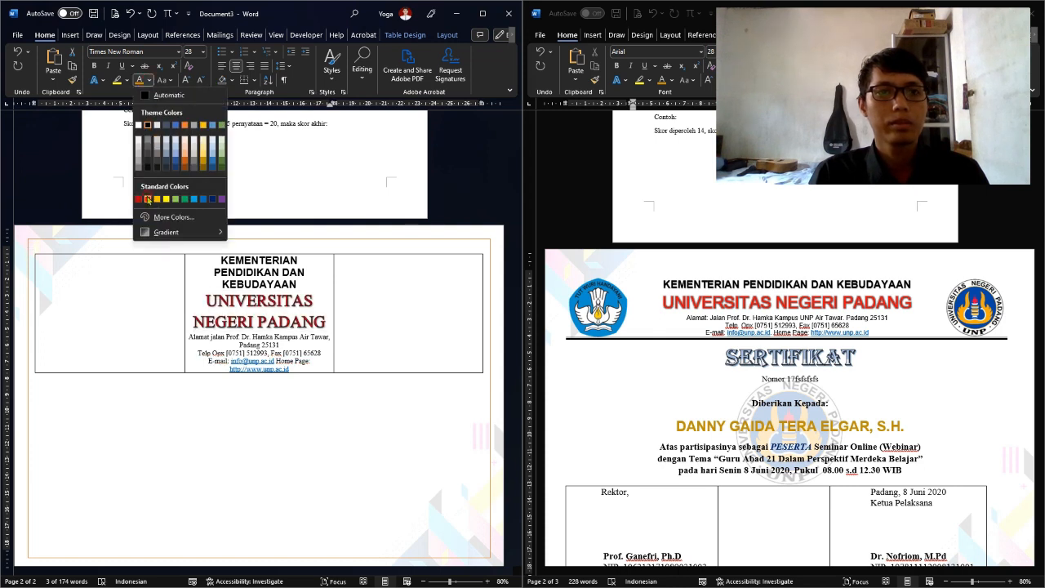
pyautogui.click(148, 198)
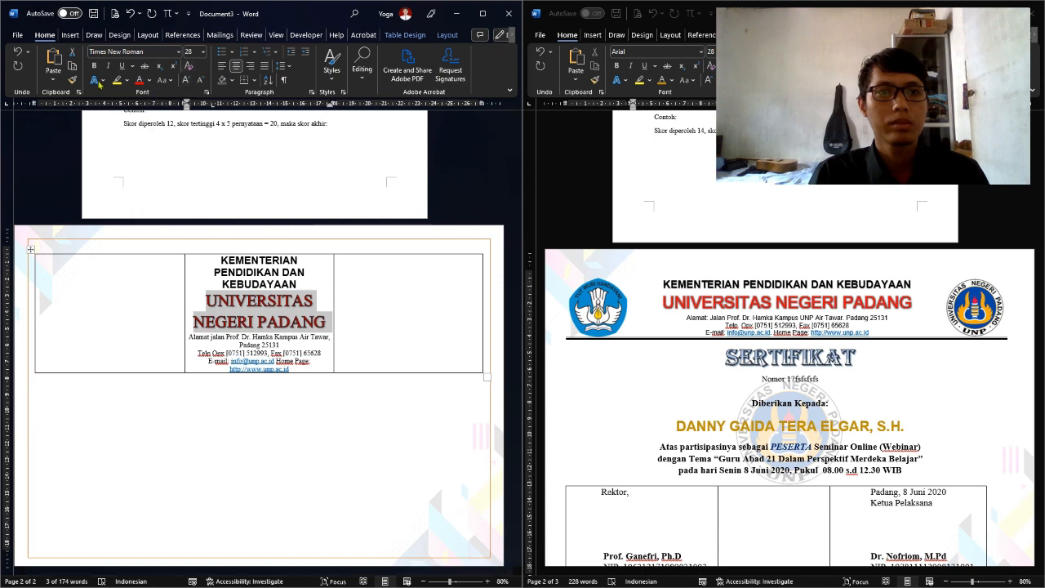
pyautogui.click(95, 67)
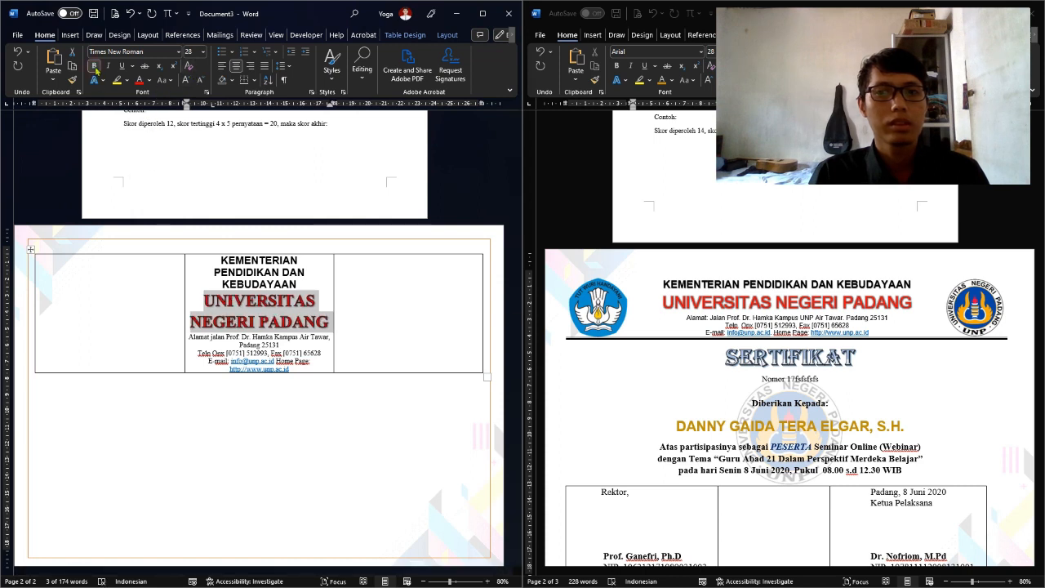
# Drag the middle column's left and right borders outward, then select the three address lines
pyautogui.moveTo(183, 270); pyautogui.dragTo(121, 274)
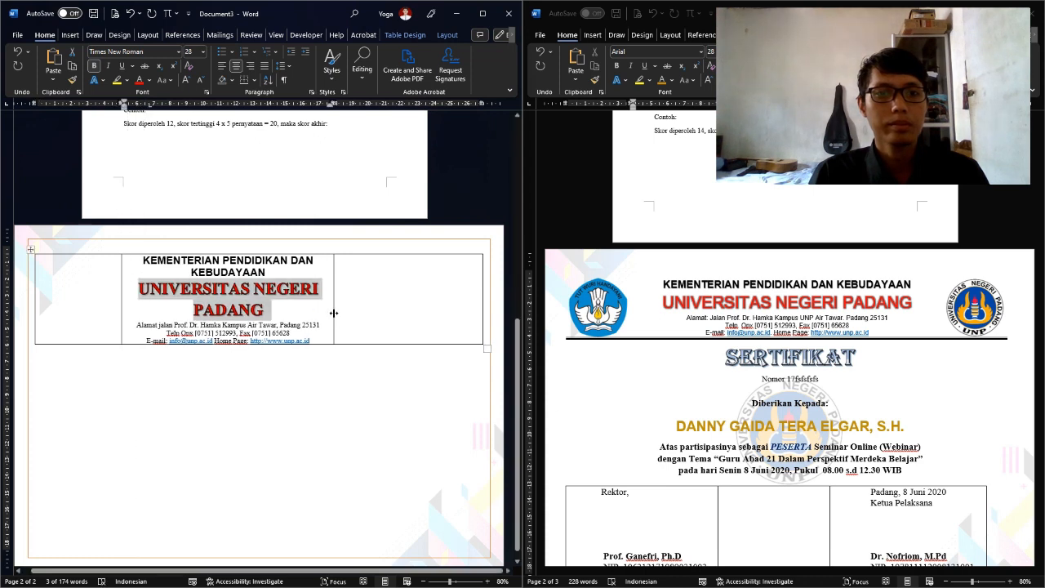
pyautogui.moveTo(334, 313); pyautogui.dragTo(400, 310)
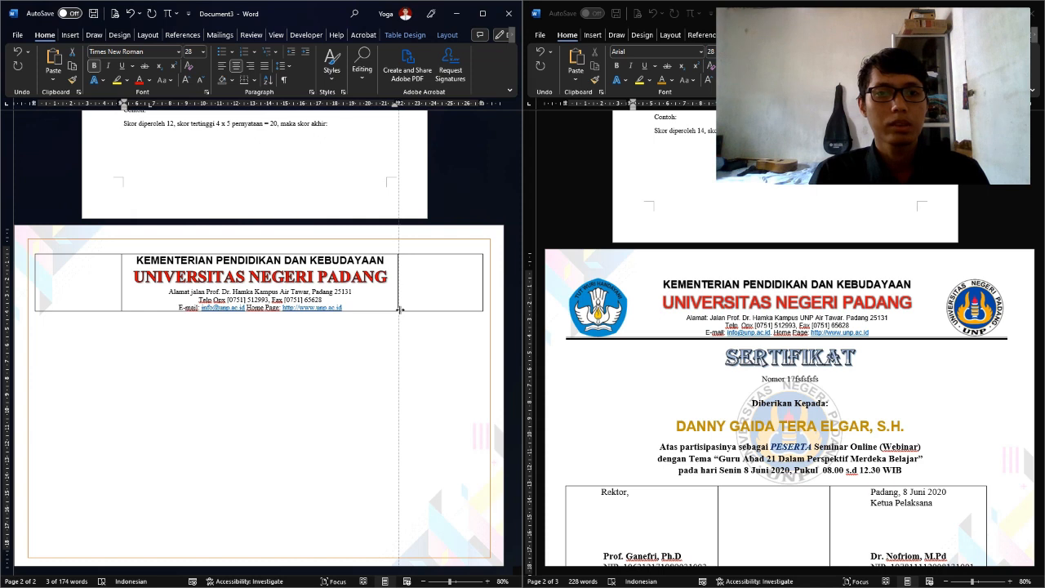
pyautogui.moveTo(399, 310); pyautogui.dragTo(399, 310)
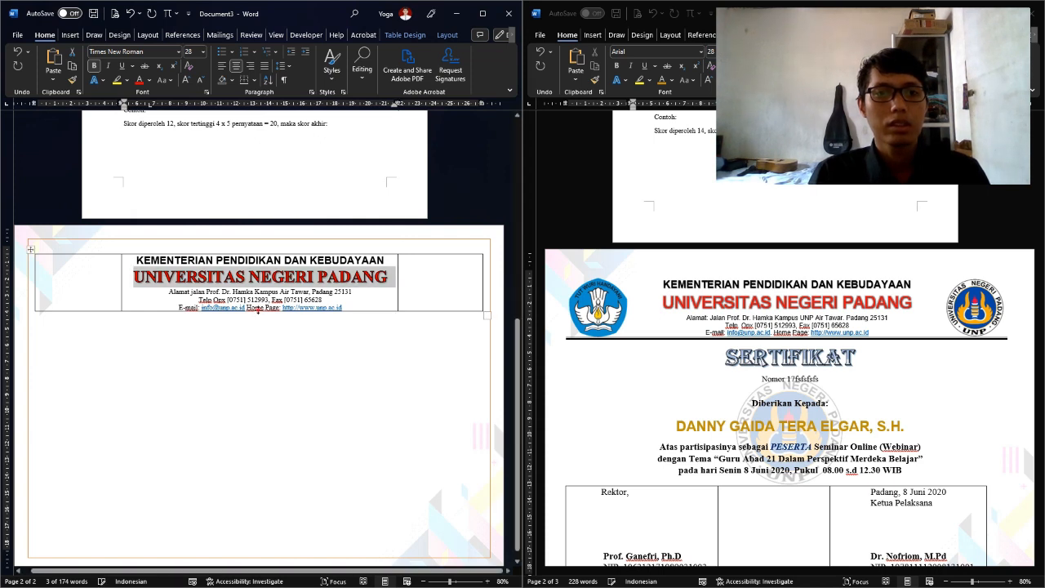
pyautogui.moveTo(171, 292); pyautogui.dragTo(349, 308)
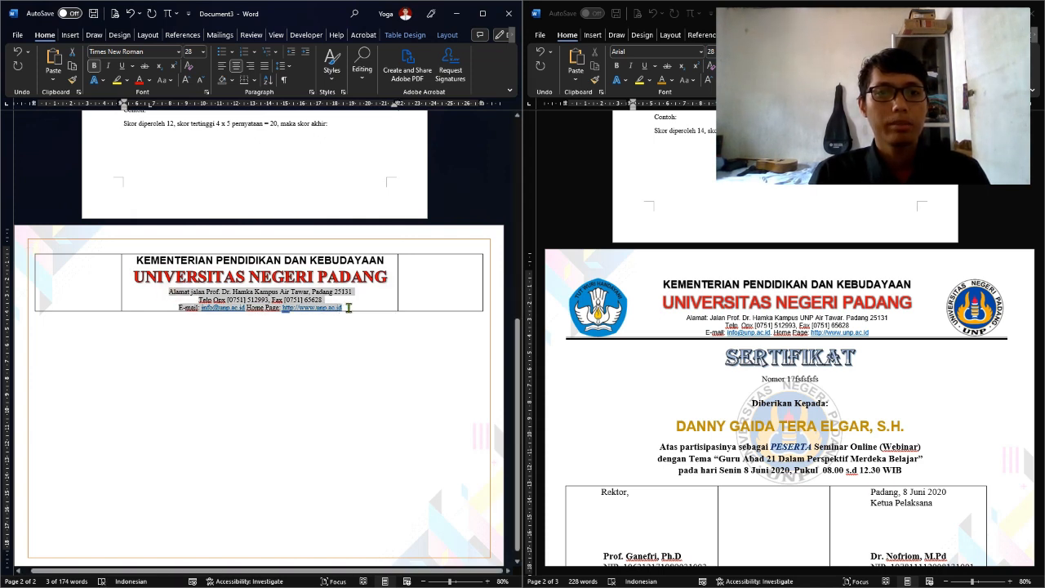
# Check the font of the address text in the reference document's header
pyautogui.click(733, 325)
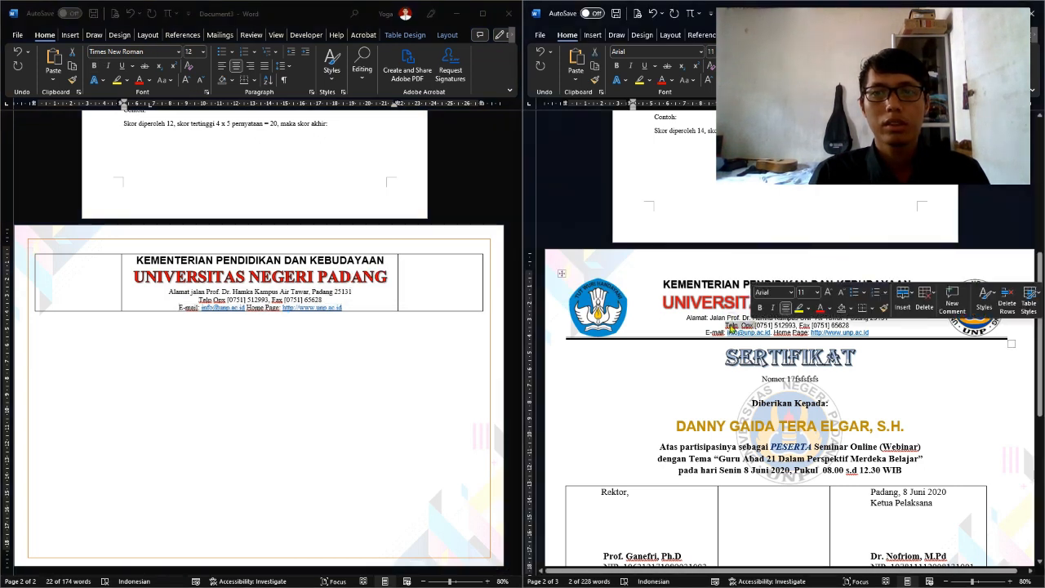
pyautogui.click(733, 328)
pyautogui.moveTo(728, 318); pyautogui.dragTo(750, 326)
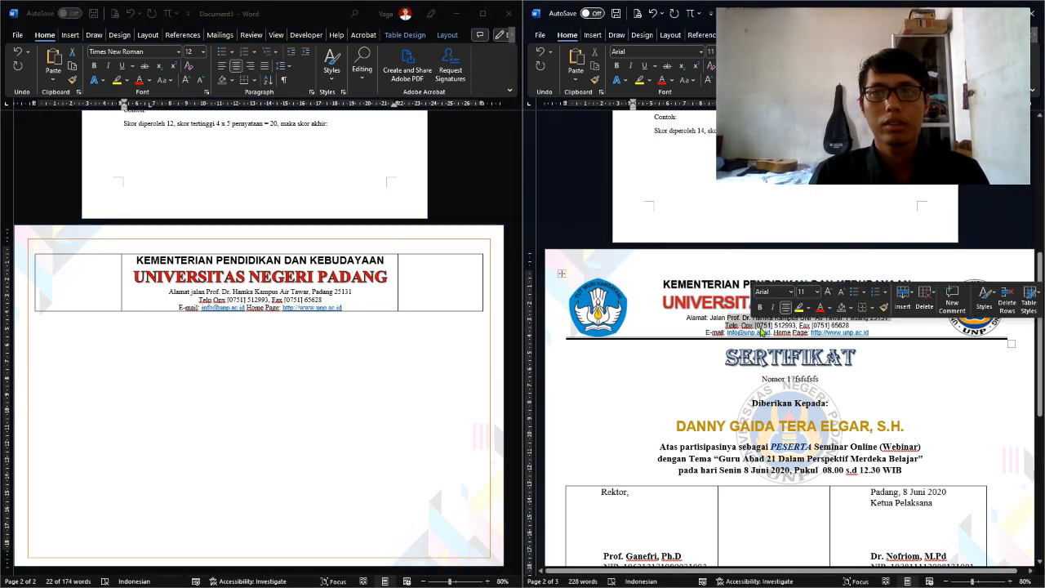
# Format the three address lines under the university name as Arial 11 pt
pyautogui.click(166, 292)
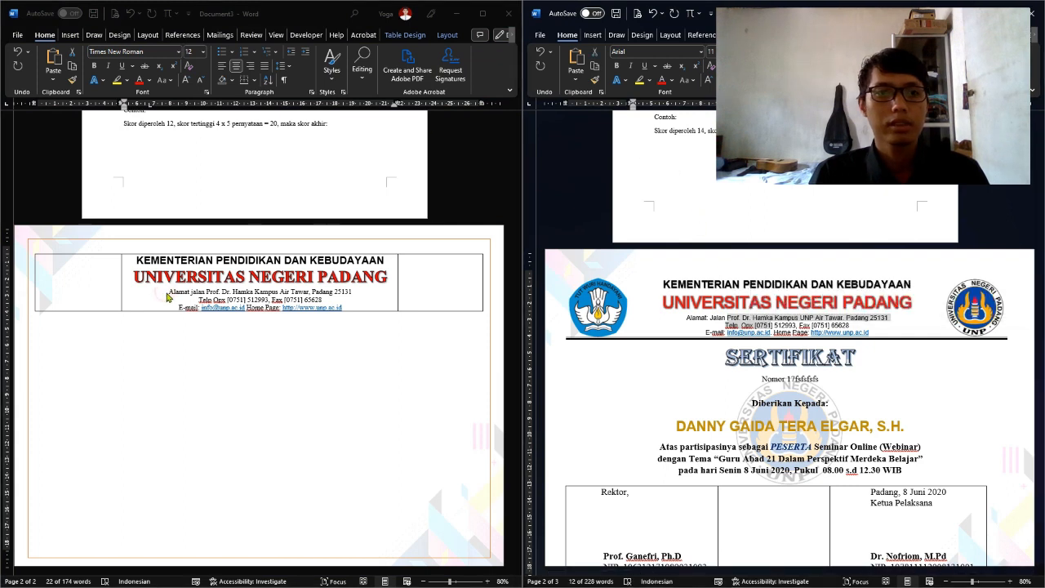
pyautogui.moveTo(168, 291); pyautogui.dragTo(364, 311)
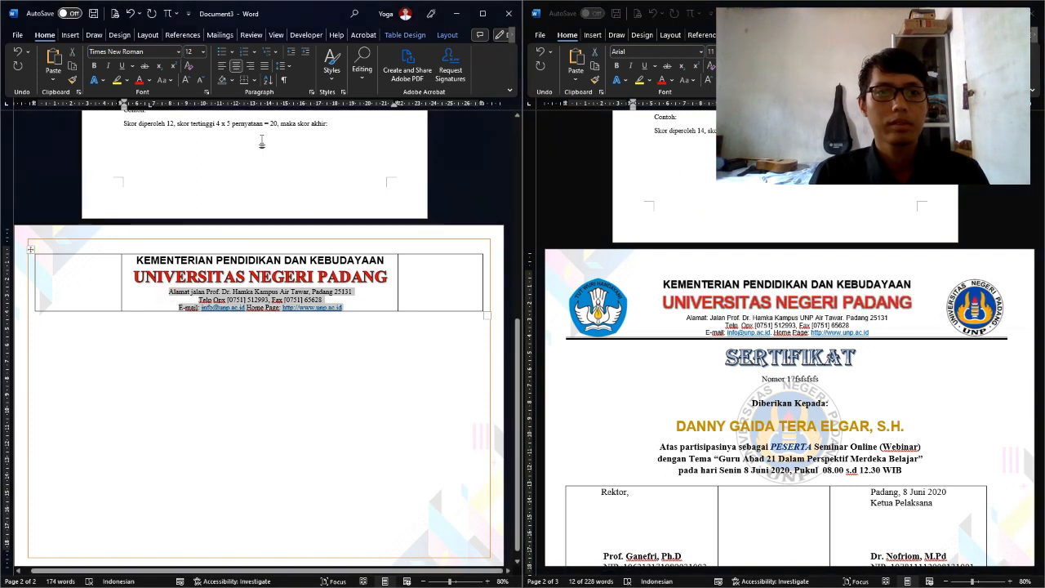
pyautogui.click(179, 51)
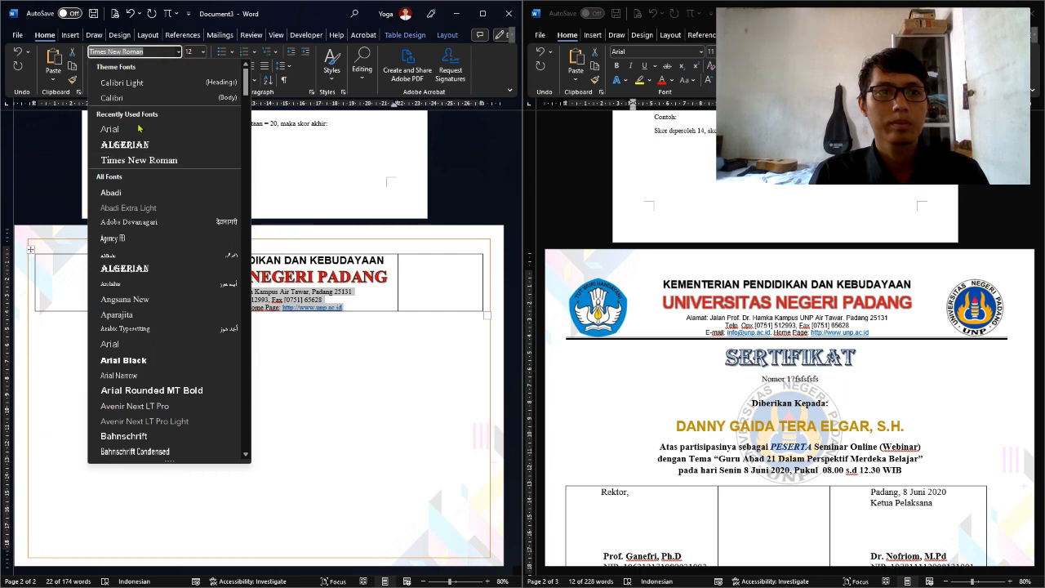
pyautogui.click(139, 67)
pyautogui.click(200, 53)
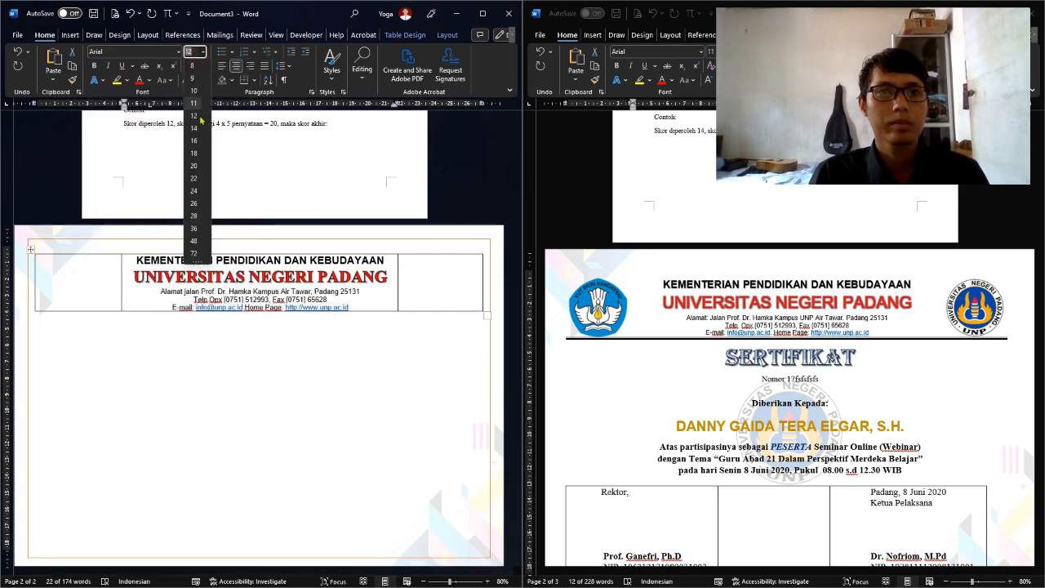
pyautogui.click(194, 115)
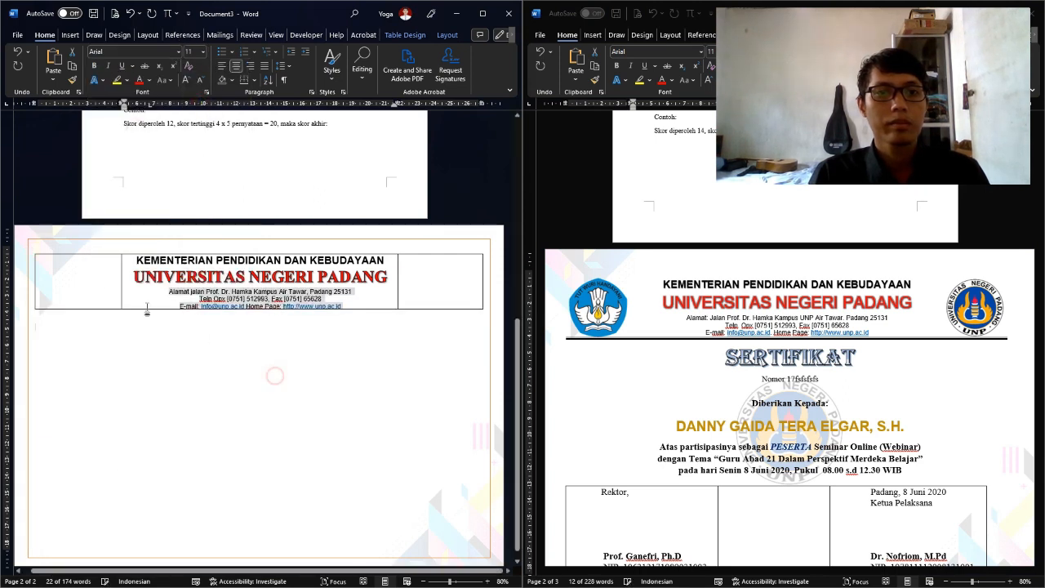
pyautogui.click(98, 284)
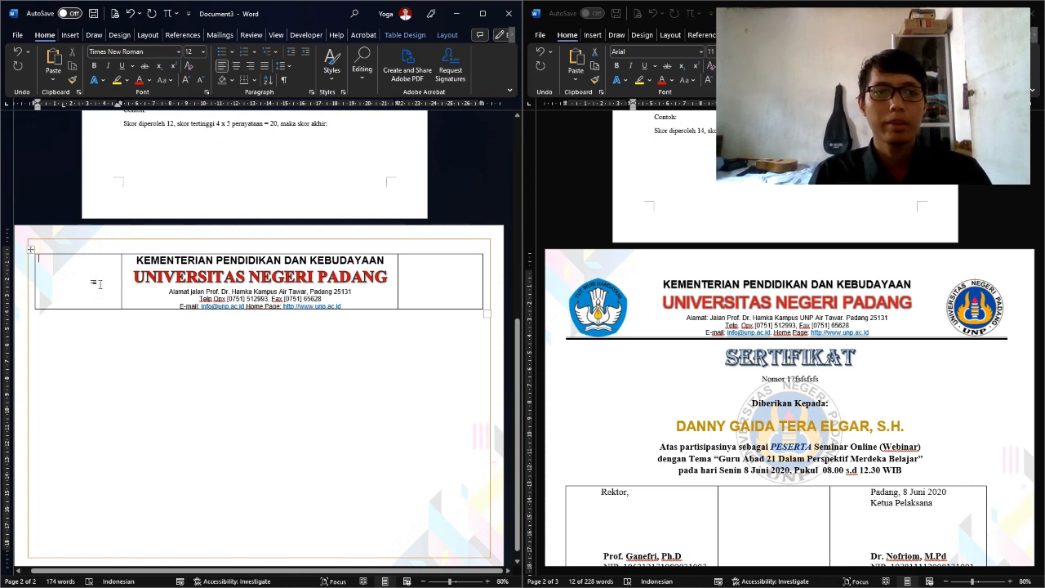
# Insert the Tut Wuri Handayani logo file 83790f2b43f00be.png from this device into the left header cell
pyautogui.click(70, 34)
pyautogui.click(86, 65)
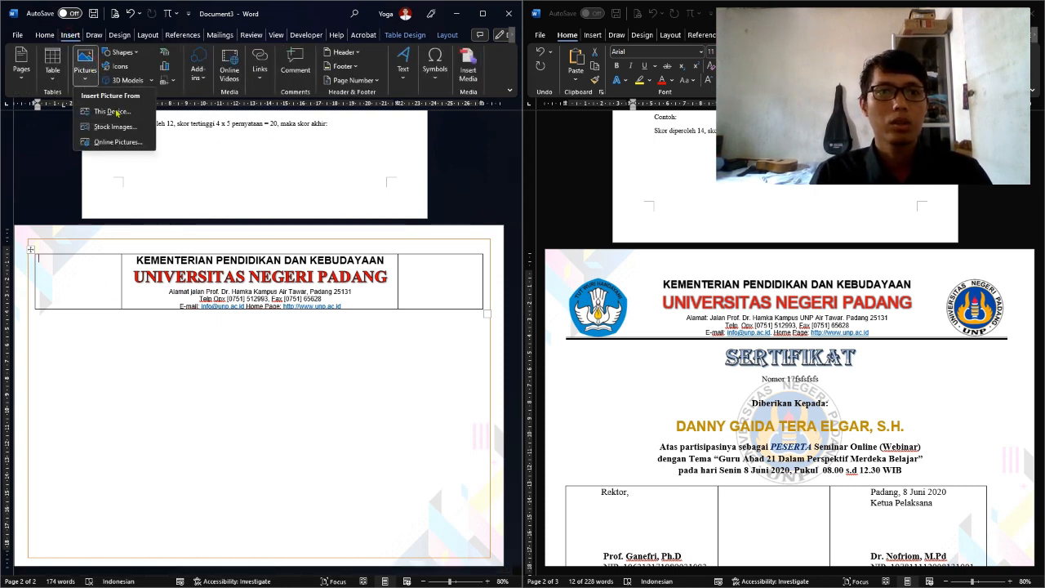
pyautogui.click(116, 112)
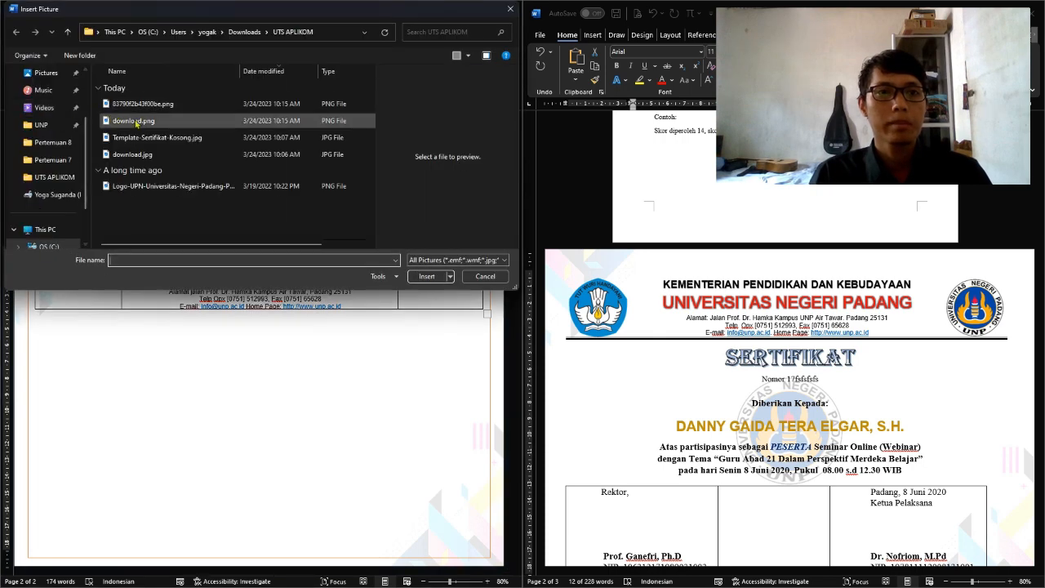
pyautogui.click(137, 121)
pyautogui.click(143, 104)
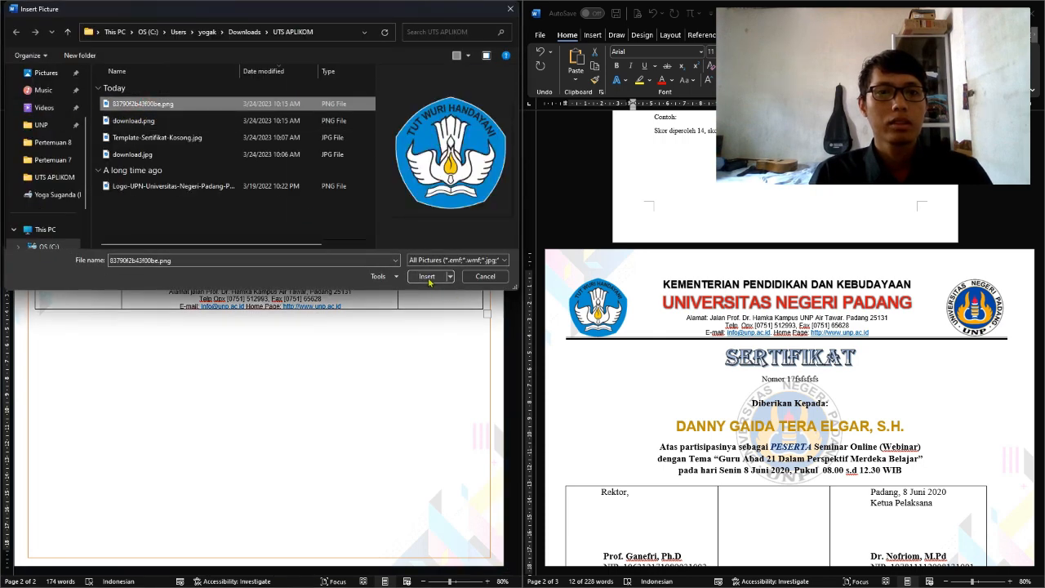
pyautogui.click(427, 276)
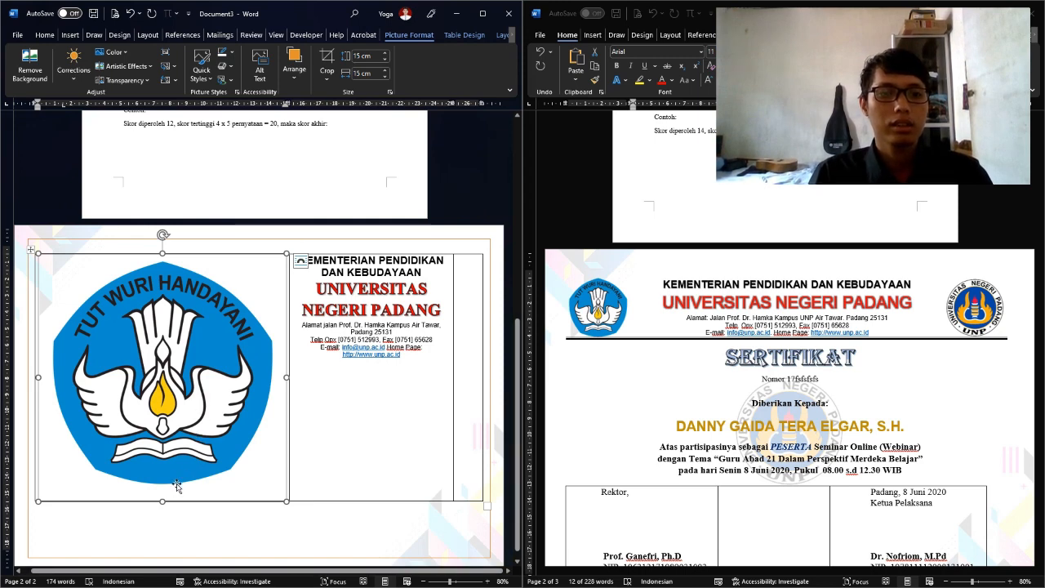
# Crop the top-right corner of the Tut Wuri Handayani logo inward
pyautogui.click(464, 36)
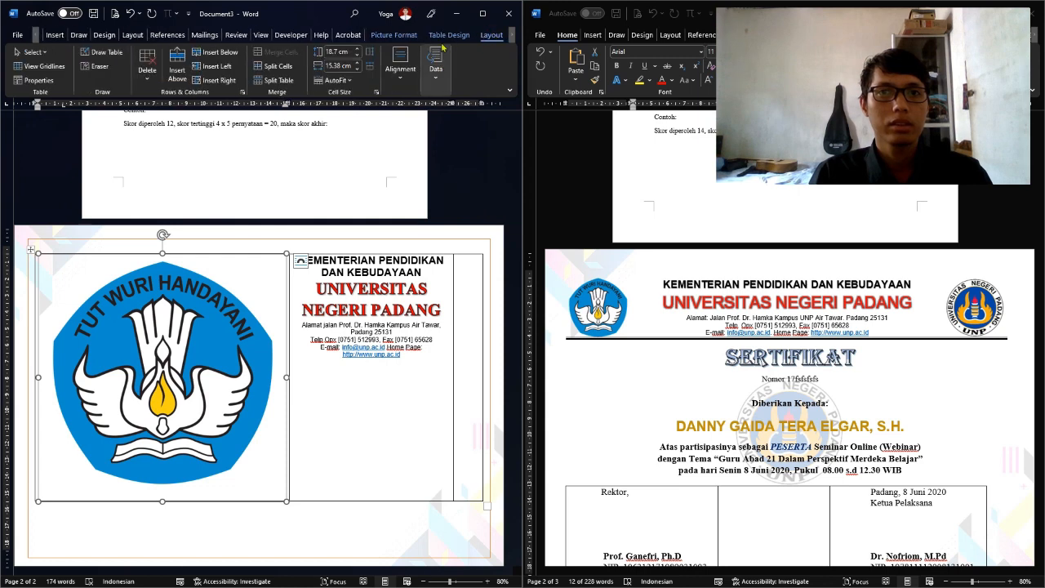
pyautogui.click(394, 36)
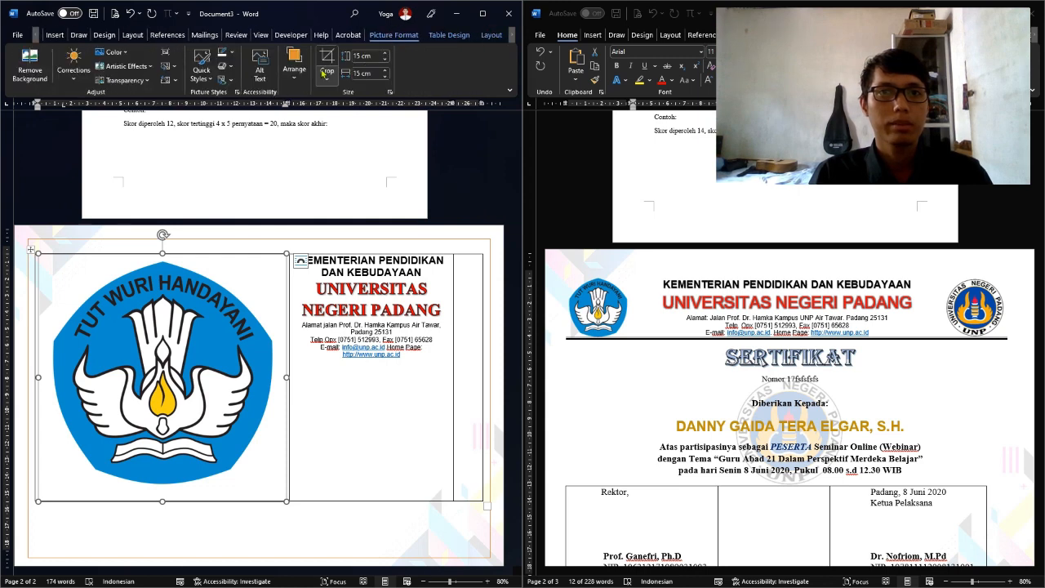
pyautogui.click(326, 60)
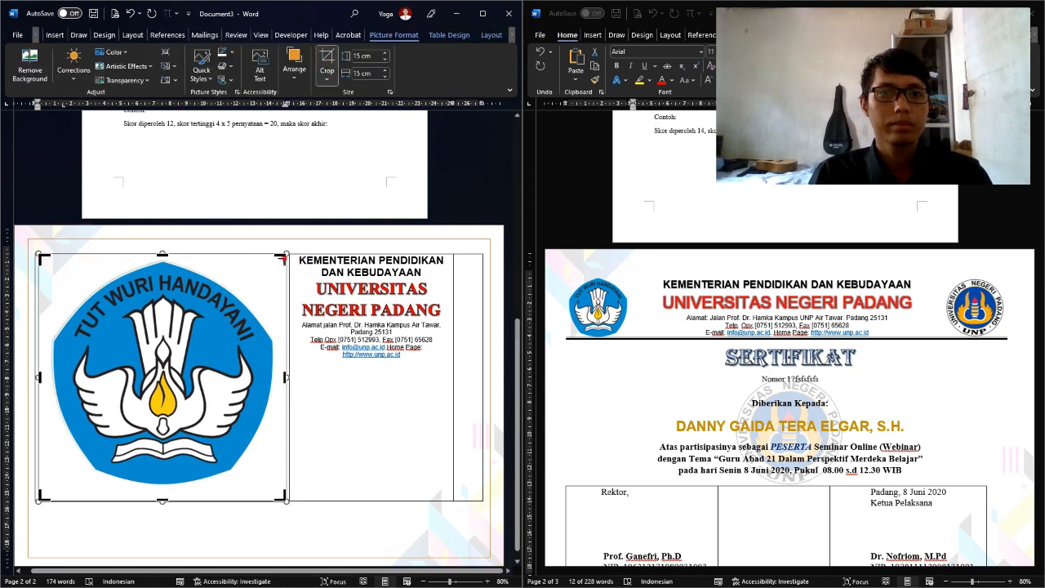
pyautogui.moveTo(282, 259)
pyautogui.mouseDown()
pyautogui.moveTo(272, 268)
pyautogui.moveTo(273, 255)
pyautogui.mouseUp()
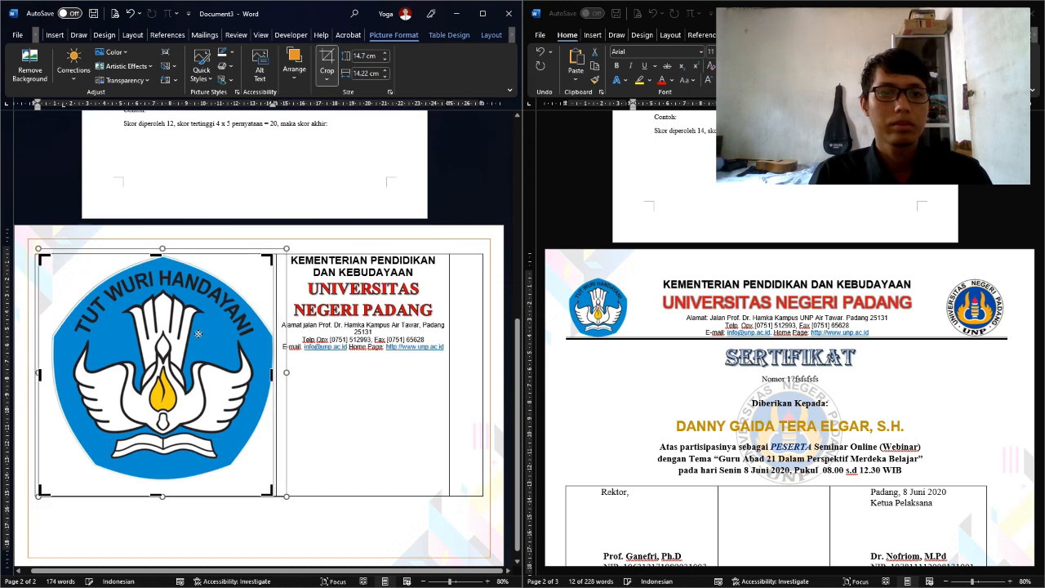
pyautogui.click(40, 491)
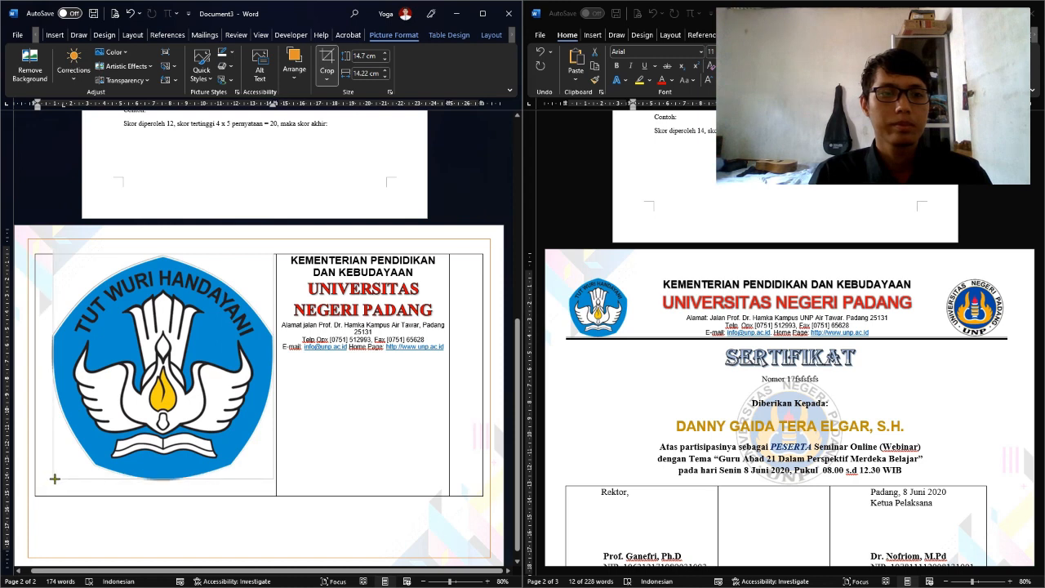
# Shrink the Tut Wuri Handayani logo by its corner handle to fit the left header cell
pyautogui.click(327, 59)
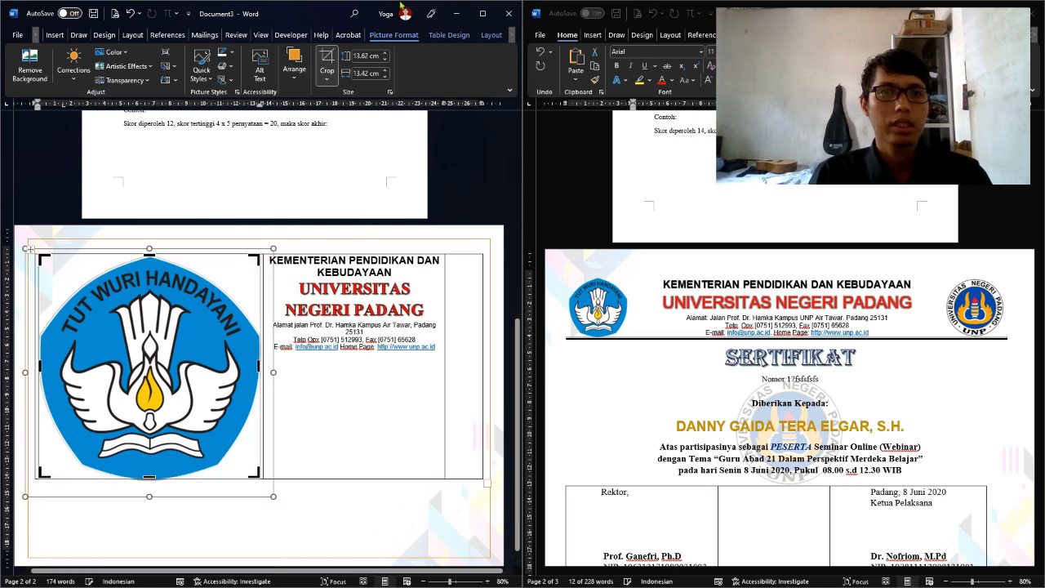
pyautogui.click(326, 58)
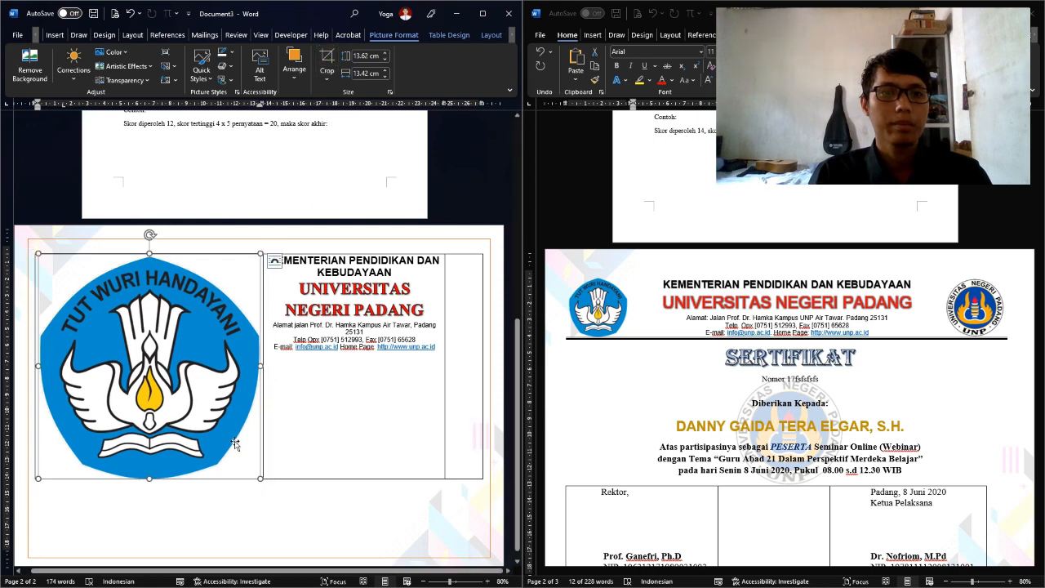
pyautogui.moveTo(259, 478); pyautogui.dragTo(97, 312)
pyautogui.click(428, 285)
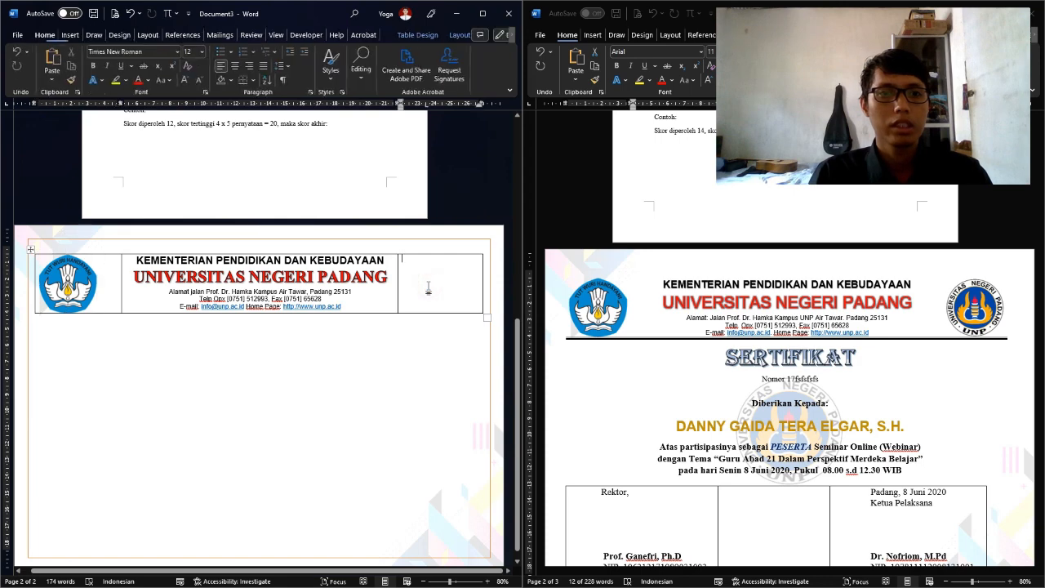
# Insert the Logo-UPN PNG from this device into the empty right header cell
pyautogui.click(71, 35)
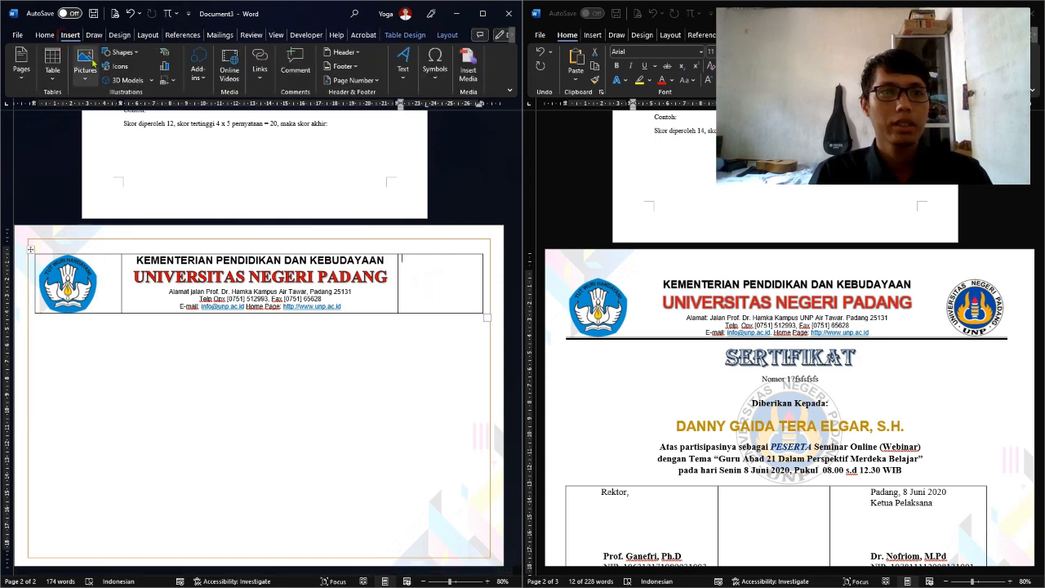
pyautogui.click(85, 64)
pyautogui.click(106, 112)
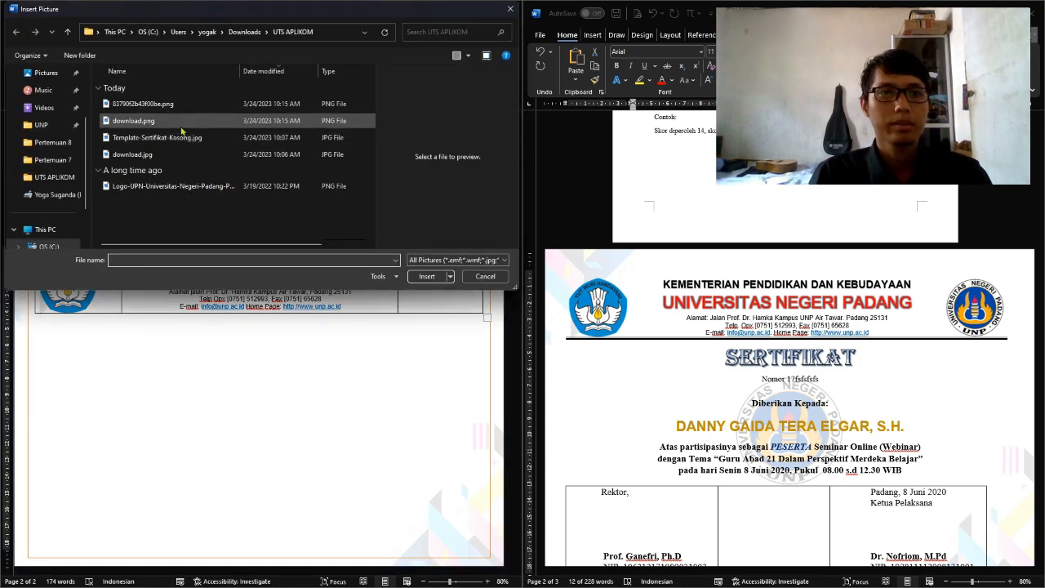
pyautogui.click(178, 139)
pyautogui.click(180, 154)
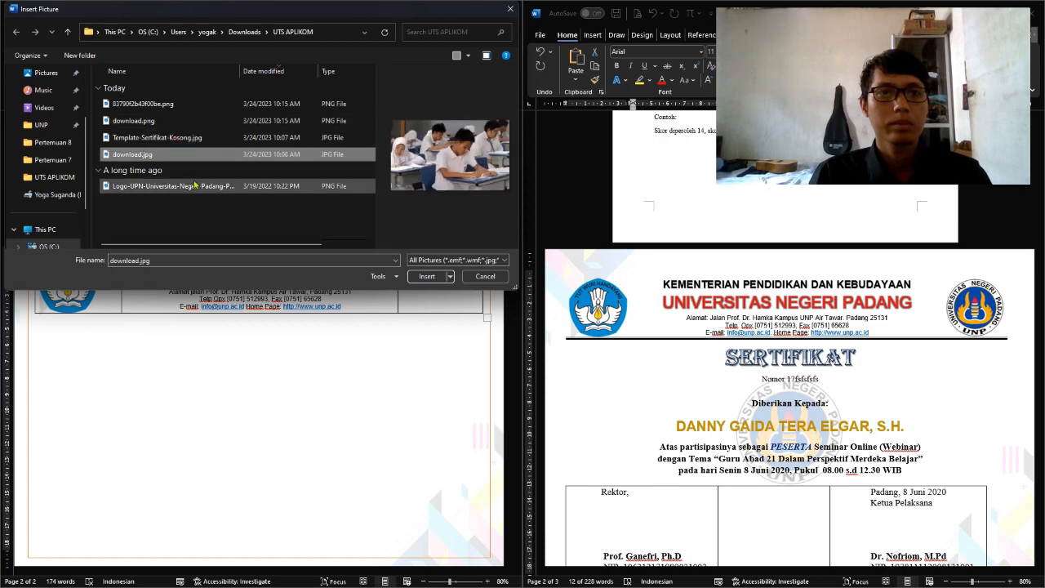
pyautogui.click(196, 186)
pyautogui.click(426, 276)
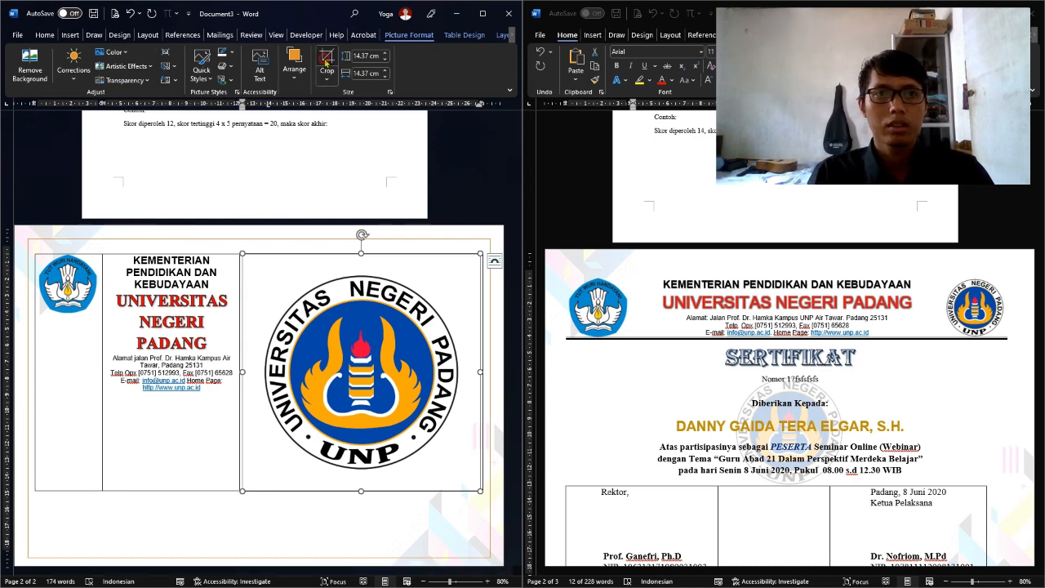
# Crop the UNP logo's top-right and bottom-left edges, then shrink it to about 3.57 cm
pyautogui.click(327, 59)
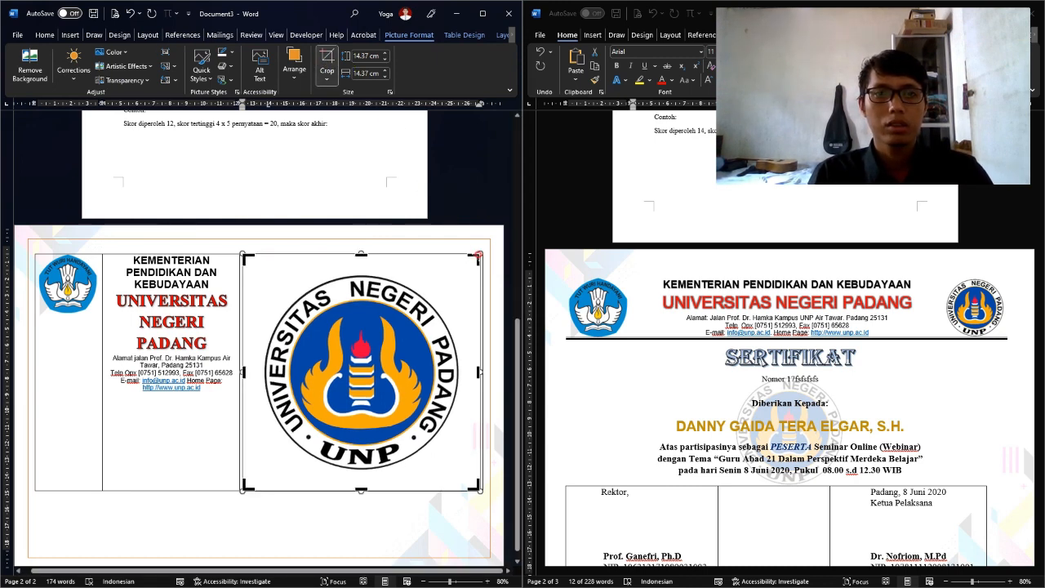
pyautogui.moveTo(479, 255); pyautogui.dragTo(459, 275)
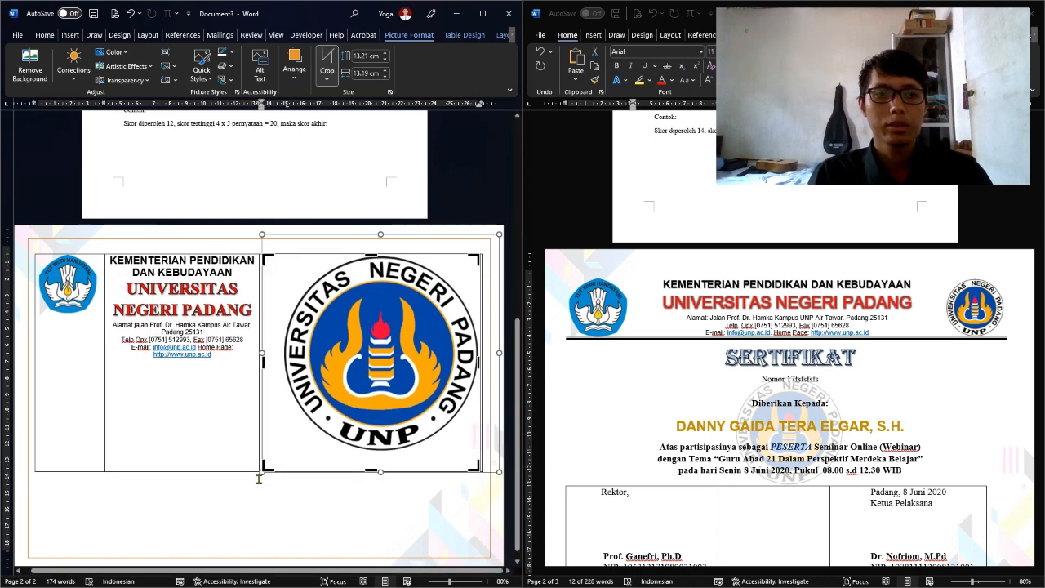
pyautogui.moveTo(264, 467); pyautogui.dragTo(282, 451)
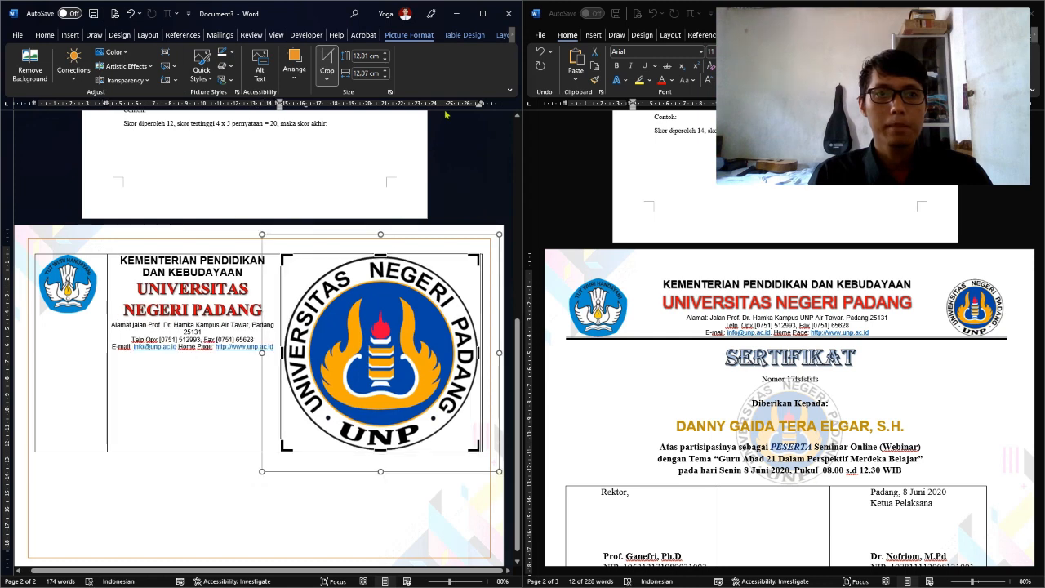
pyautogui.click(327, 59)
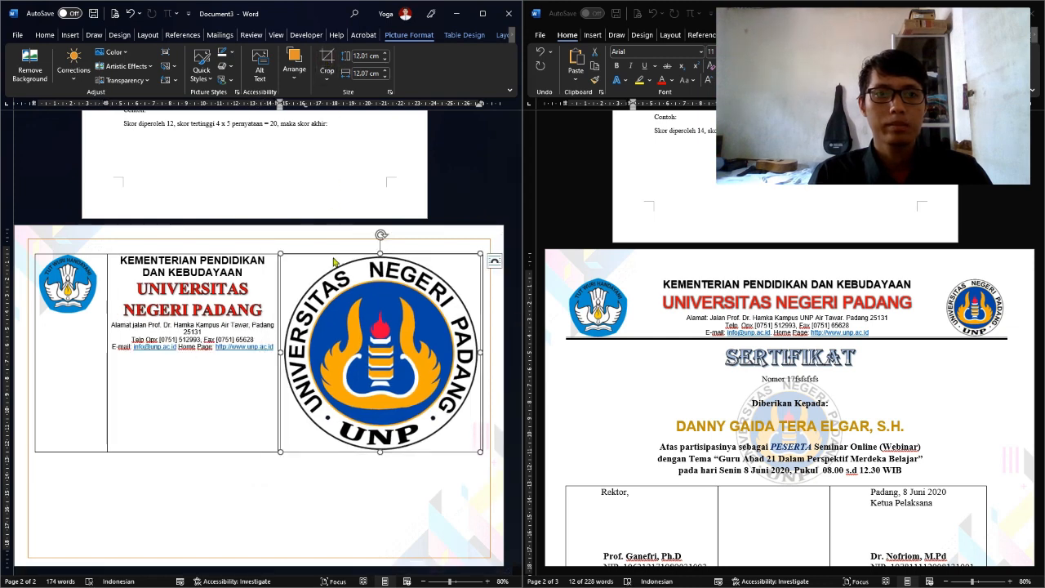
pyautogui.moveTo(281, 452); pyautogui.dragTo(398, 313)
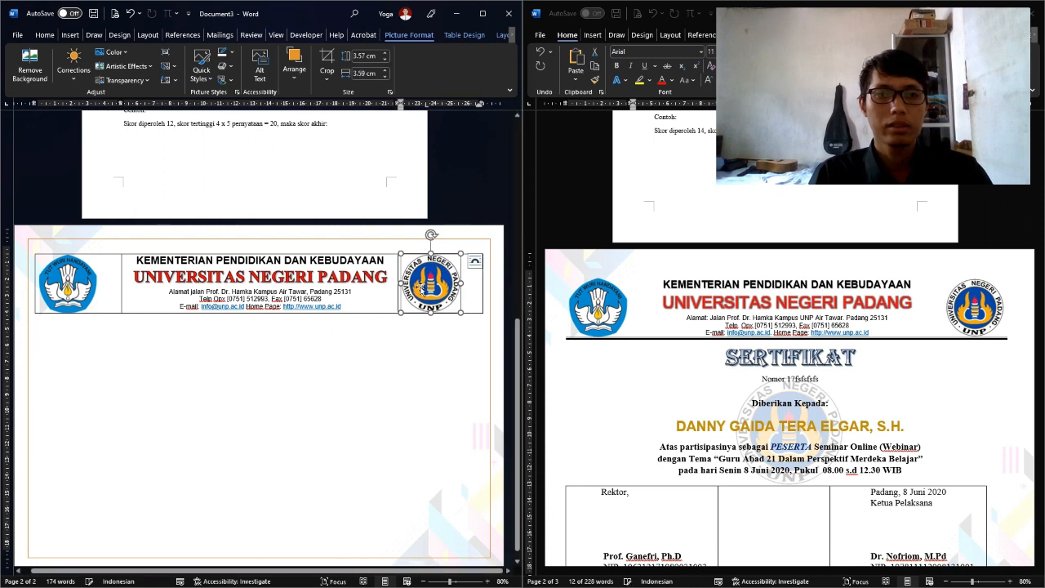
pyautogui.click(377, 346)
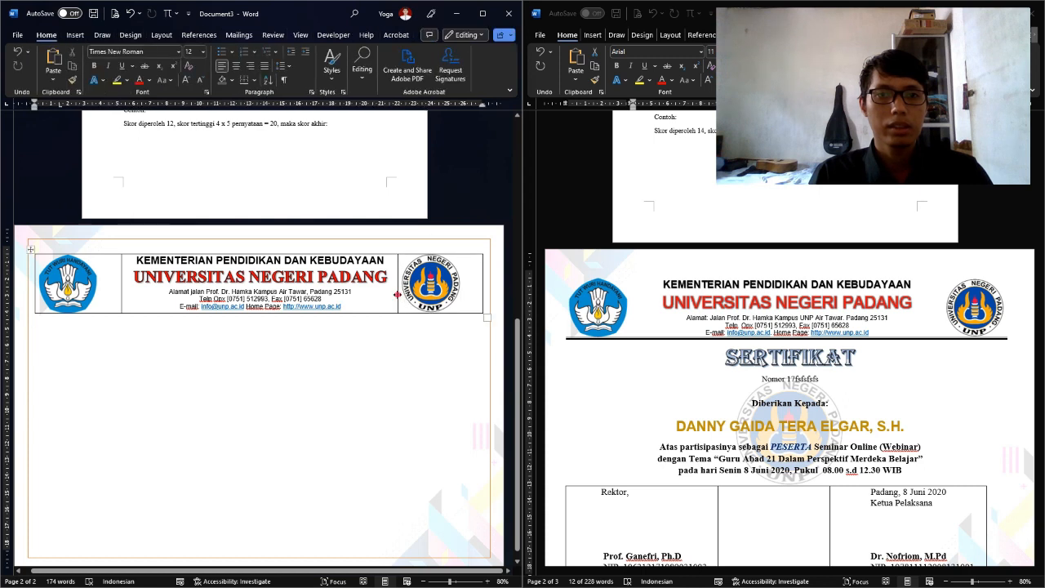
# Drag the column borders to narrow the left logo column and widen the middle name cell
pyautogui.moveTo(398, 295); pyautogui.dragTo(420, 299)
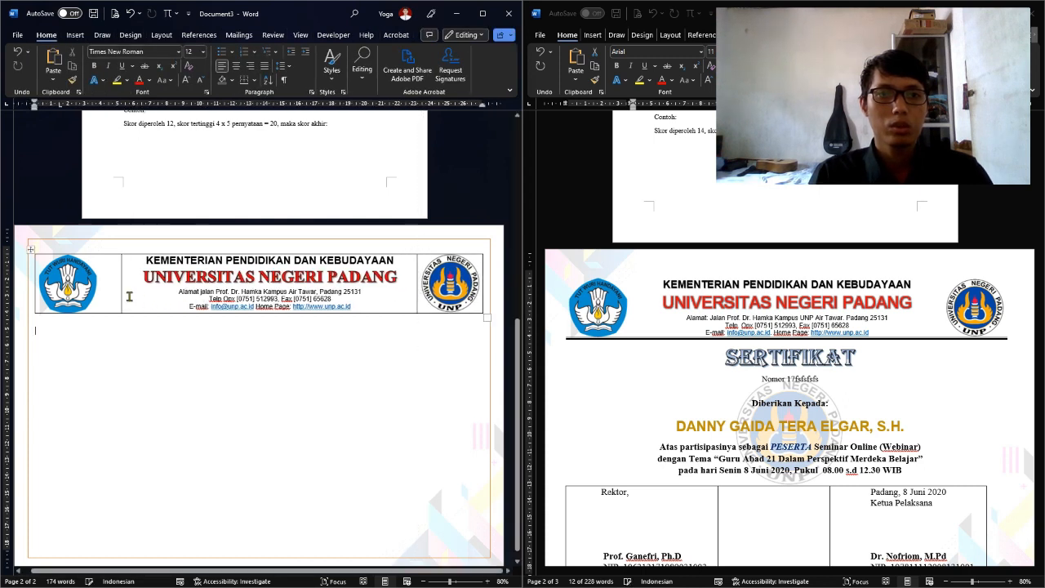
pyautogui.moveTo(120, 291); pyautogui.dragTo(102, 297)
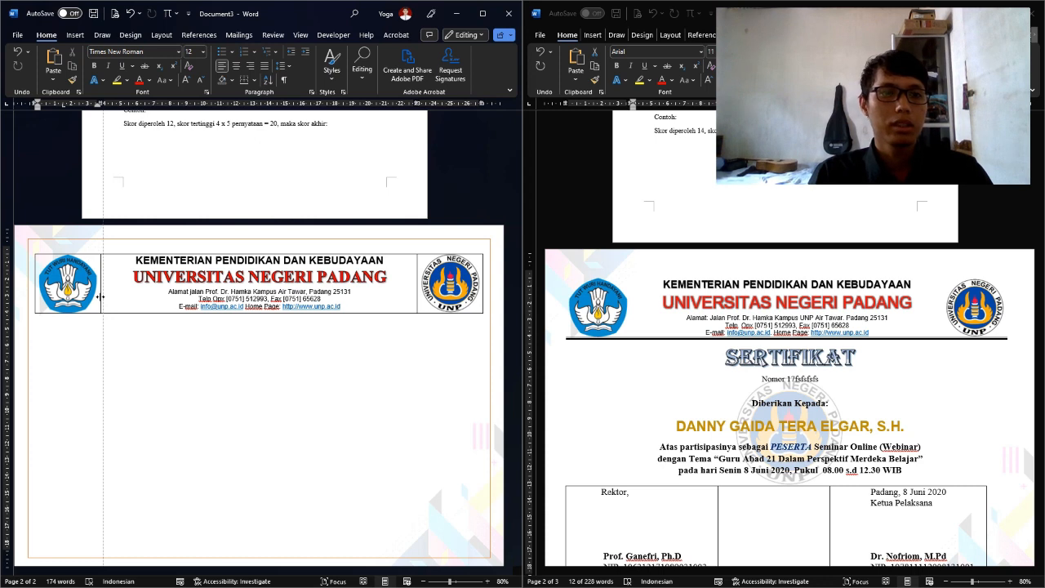
pyautogui.moveTo(99, 297); pyautogui.dragTo(99, 297)
pyautogui.click(287, 307)
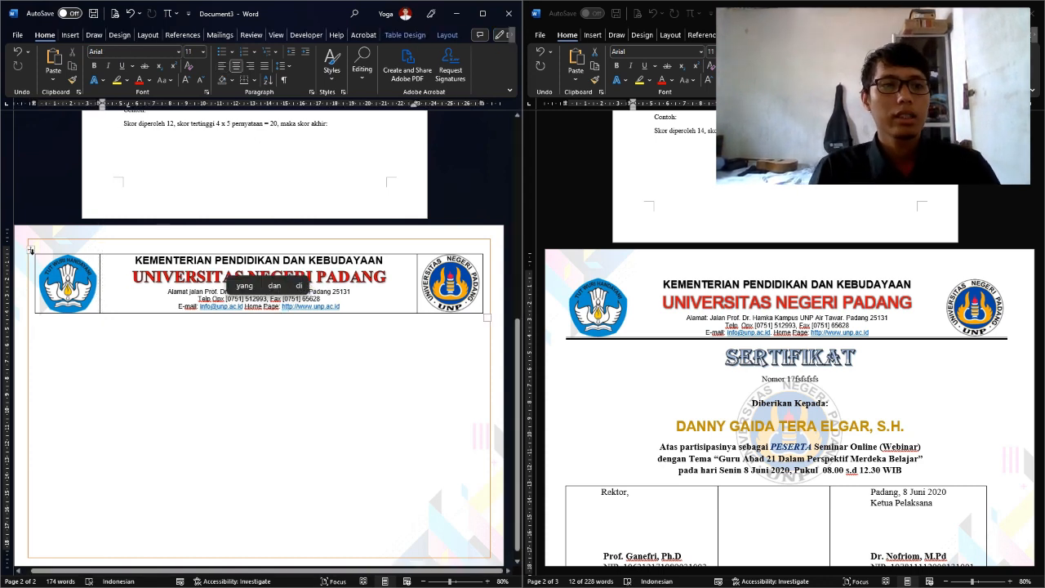
pyautogui.click(30, 250)
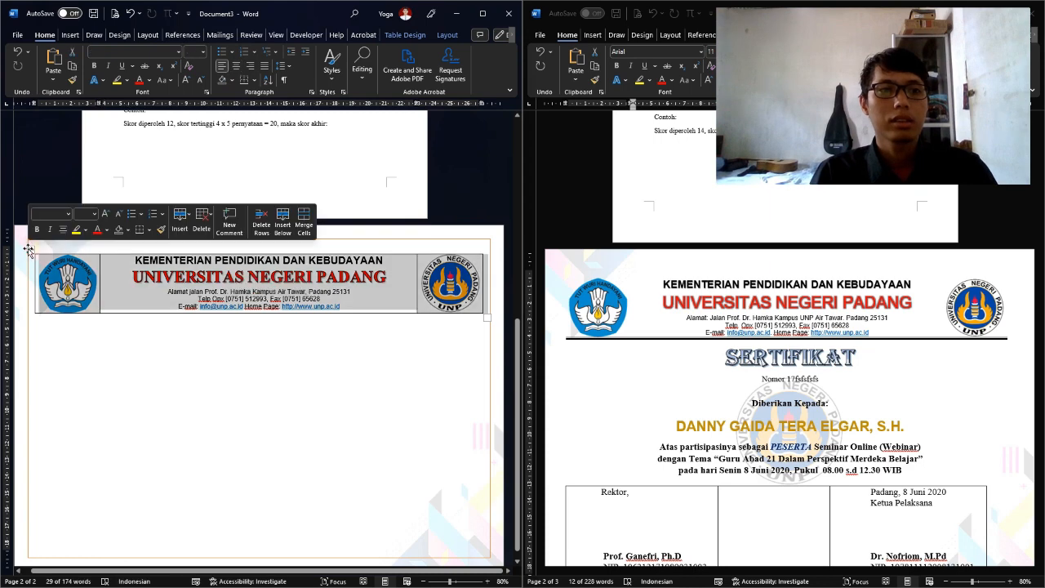
# Remove all borders from the header table
pyautogui.click(417, 35)
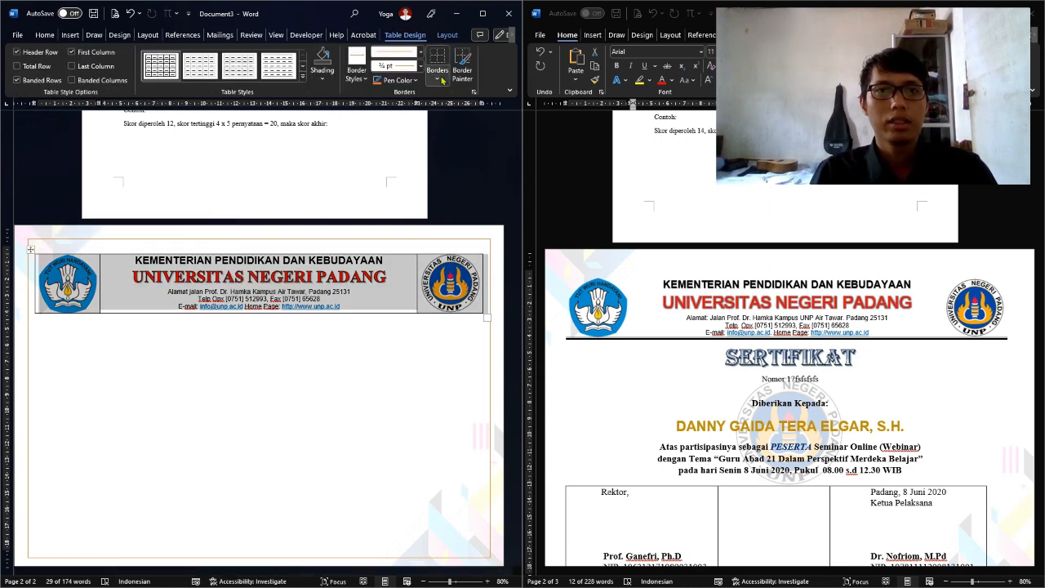
pyautogui.click(442, 79)
pyautogui.click(444, 157)
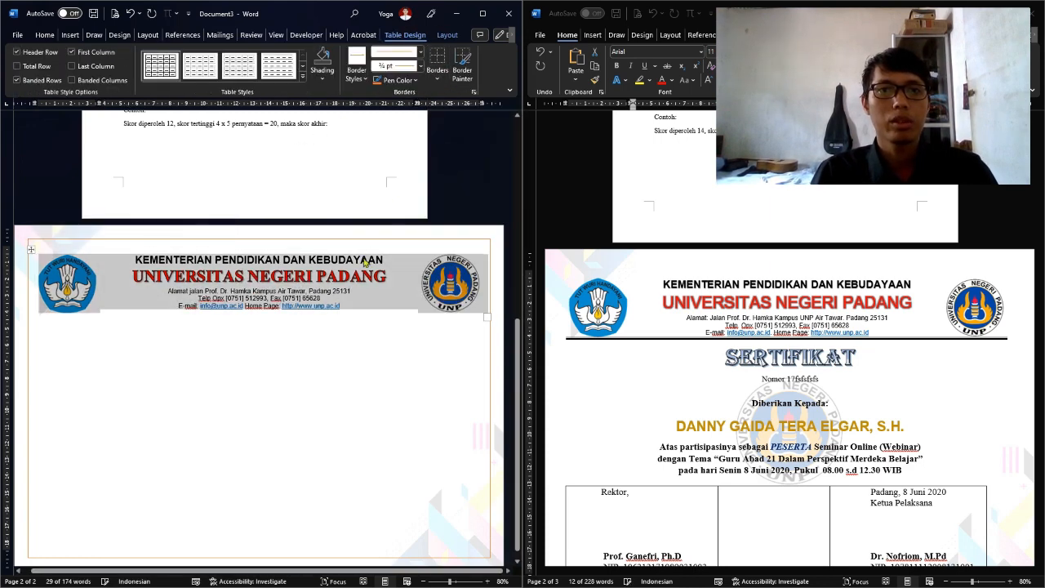
pyautogui.click(373, 308)
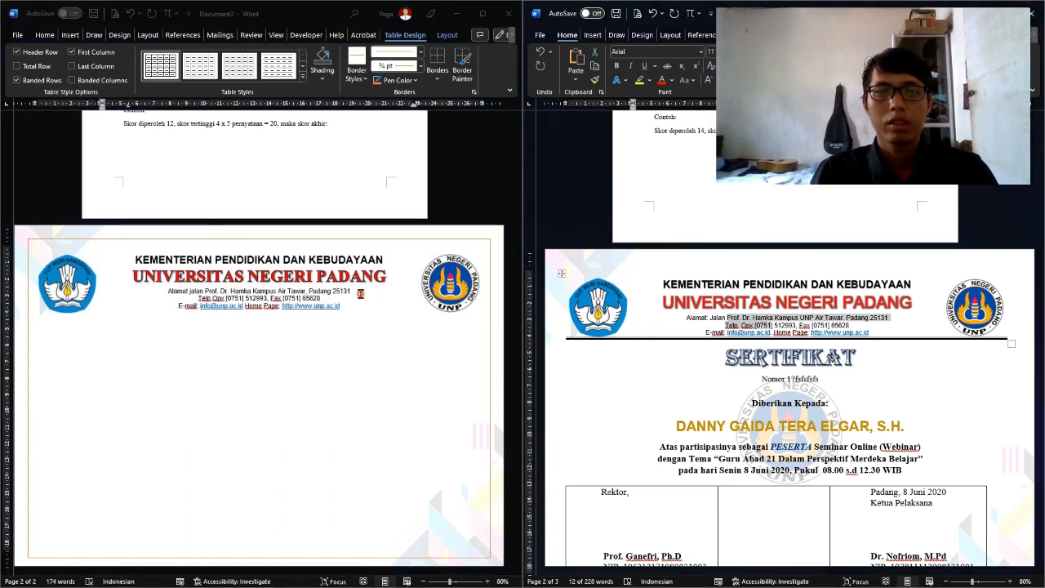
# Paint a black 3 pt double-line border beneath all three header cells
pyautogui.click(30, 249)
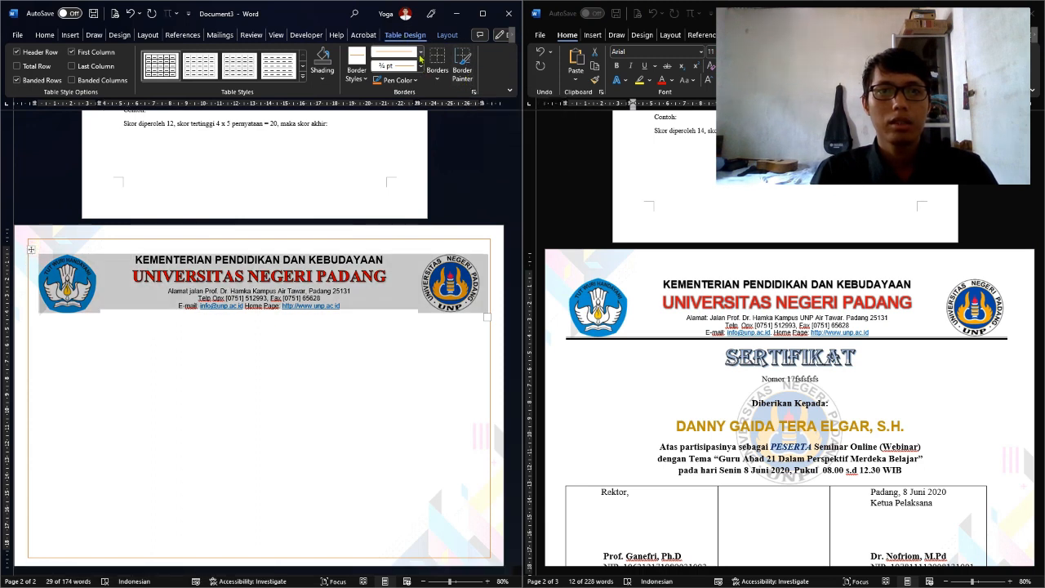
pyautogui.click(416, 80)
pyautogui.click(387, 125)
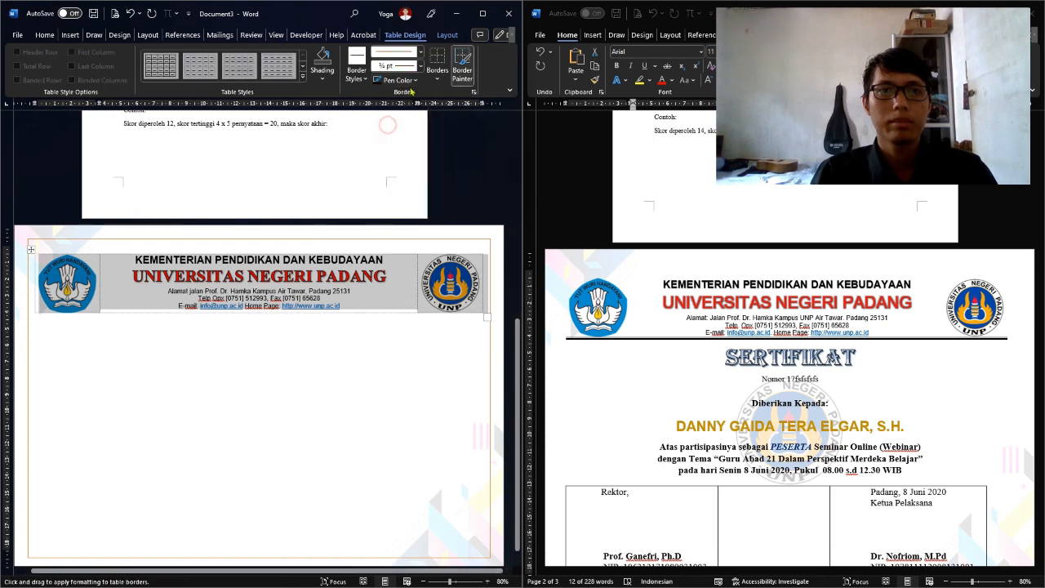
pyautogui.click(421, 53)
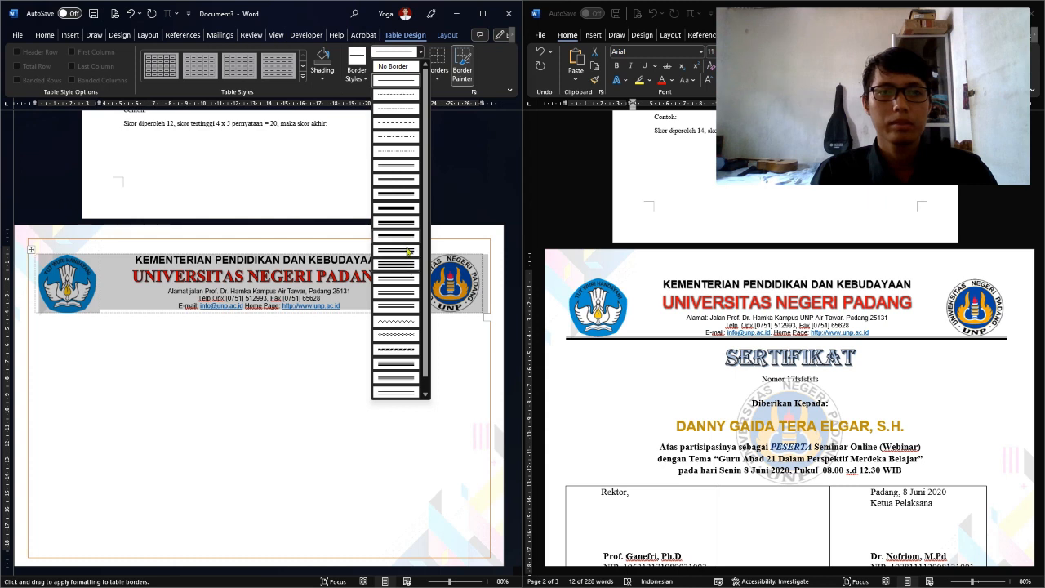
pyautogui.click(407, 251)
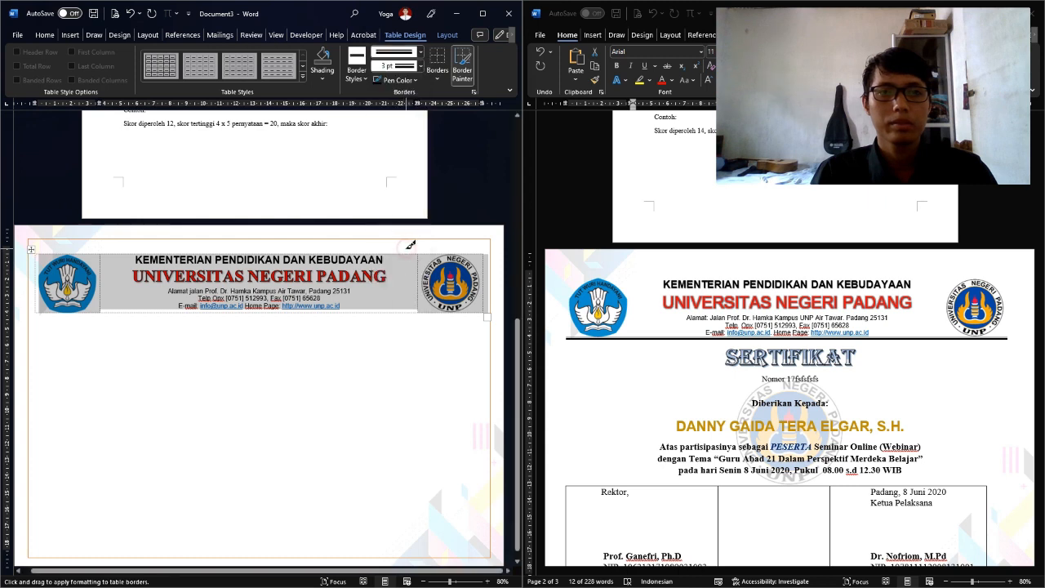
pyautogui.click(68, 309)
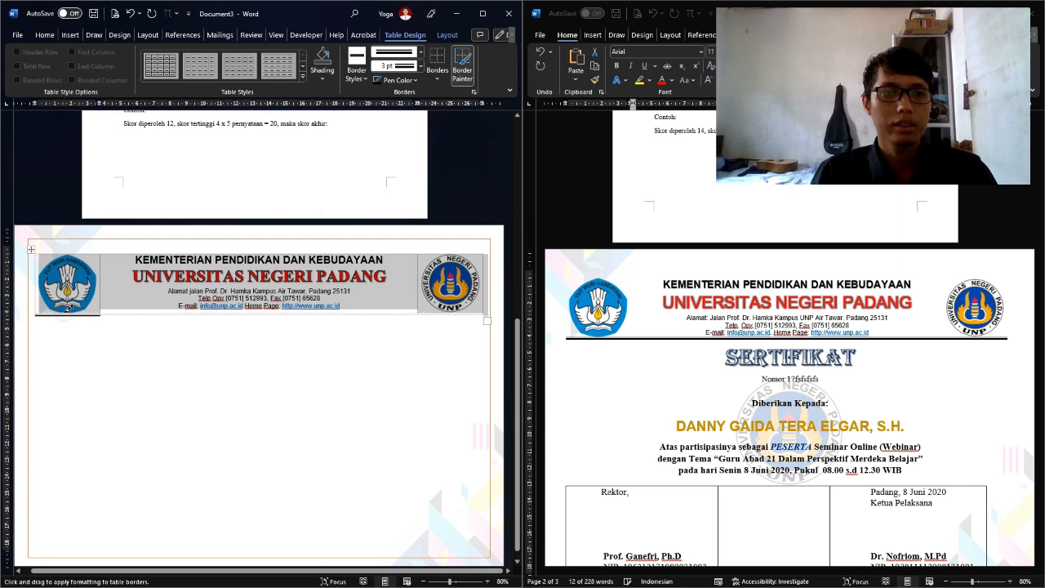
pyautogui.click(115, 312)
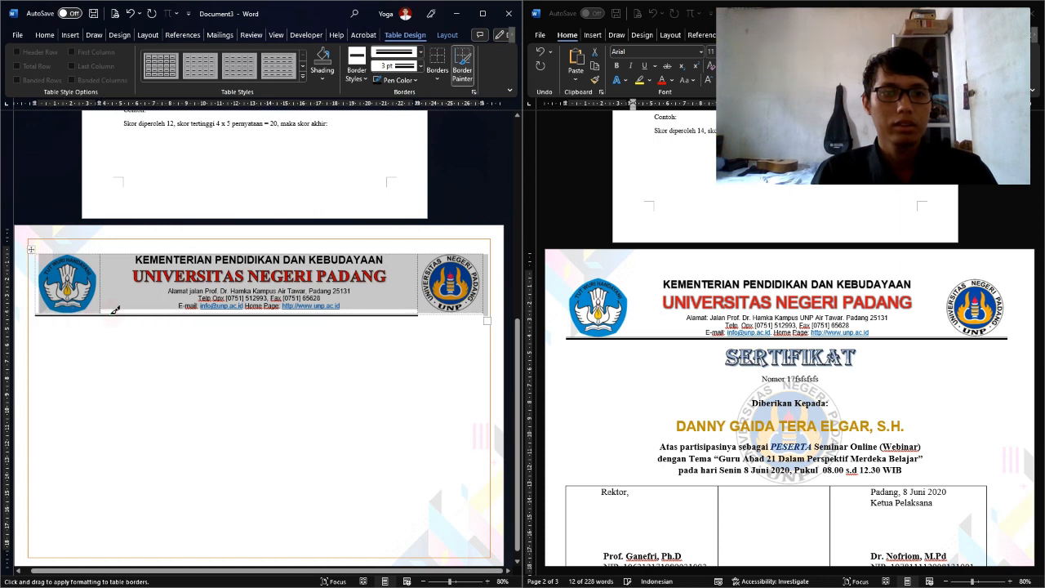
pyautogui.click(434, 311)
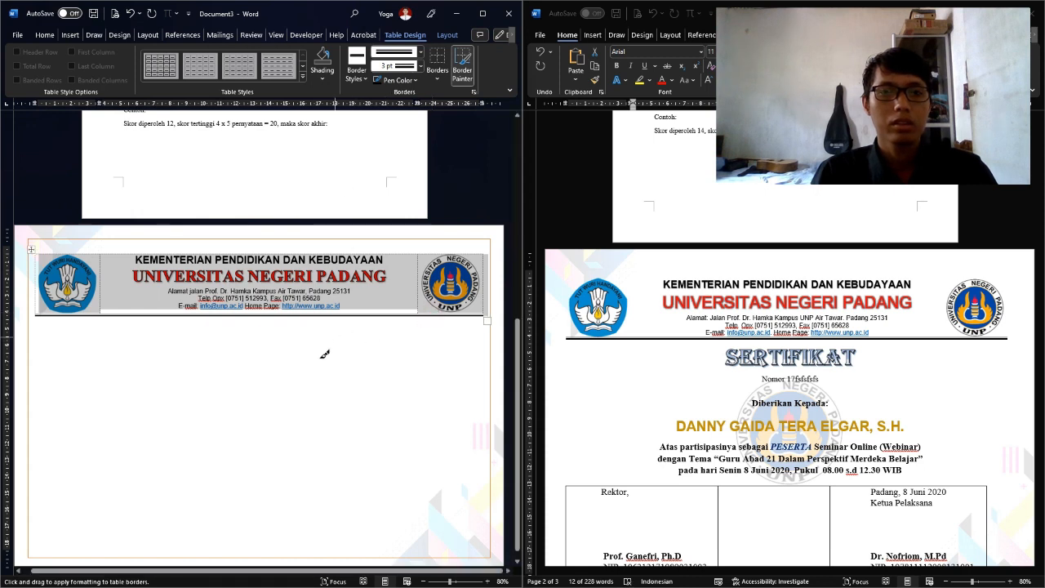
pyautogui.click(307, 372)
pyautogui.click(191, 338)
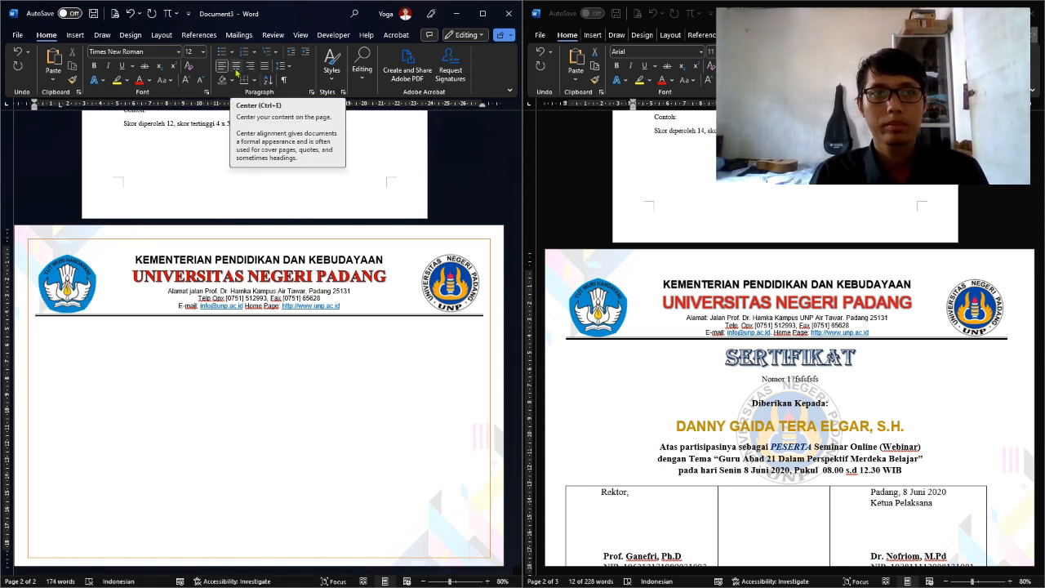
# Centre the line below the letterhead and set its font to Algerian 40 pt
pyautogui.click(236, 71)
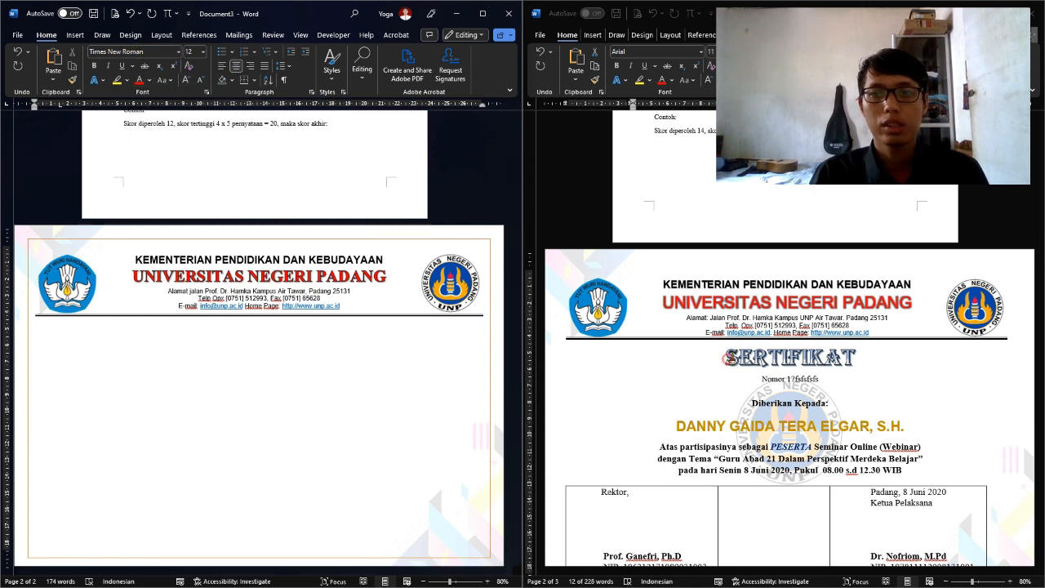
pyautogui.moveTo(730, 360); pyautogui.dragTo(766, 357)
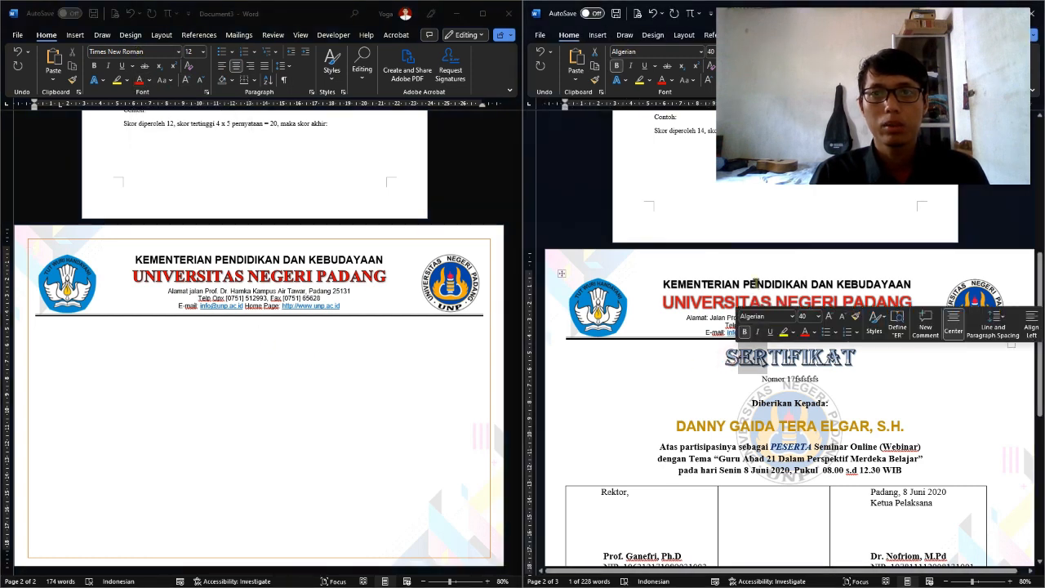
pyautogui.click(242, 326)
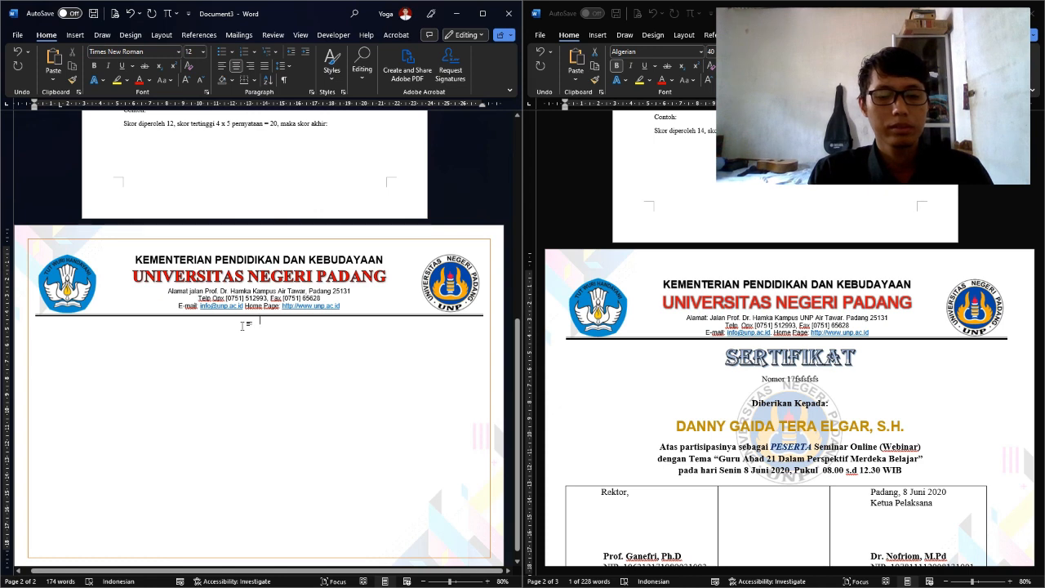
pyautogui.click(127, 53)
pyautogui.write('Arial')
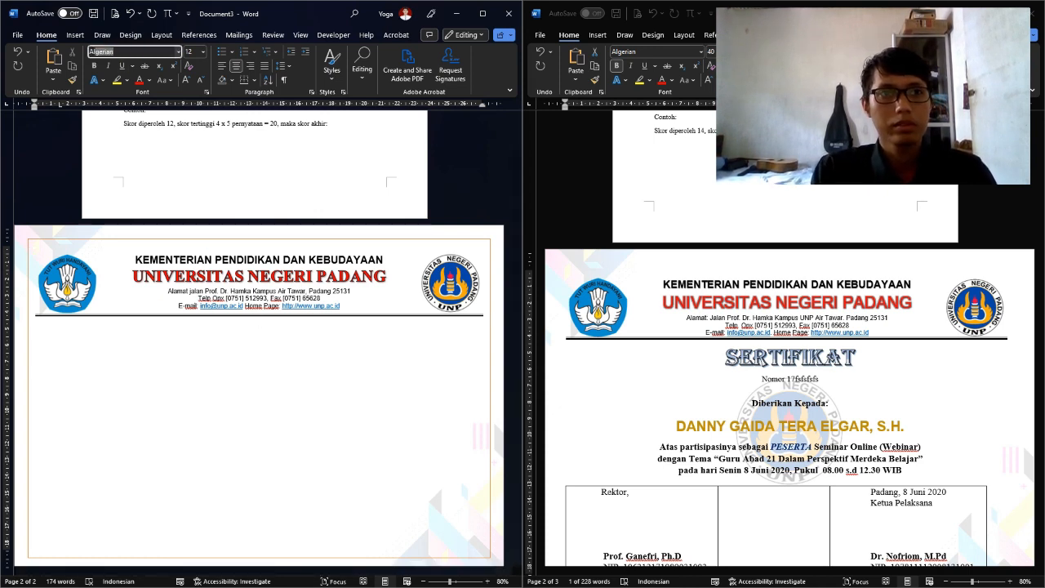
pyautogui.press('Return')
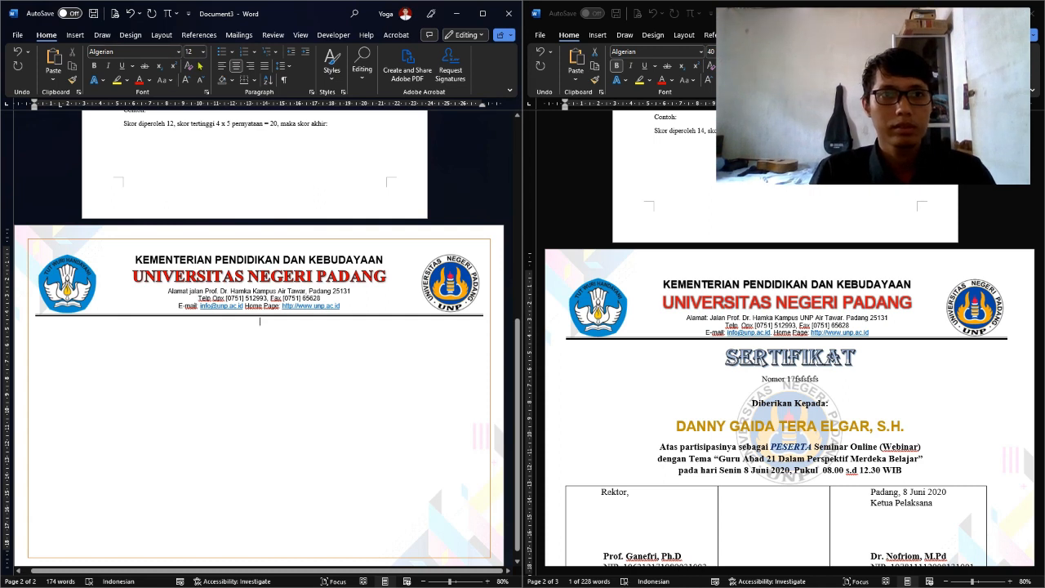
pyautogui.click(193, 51)
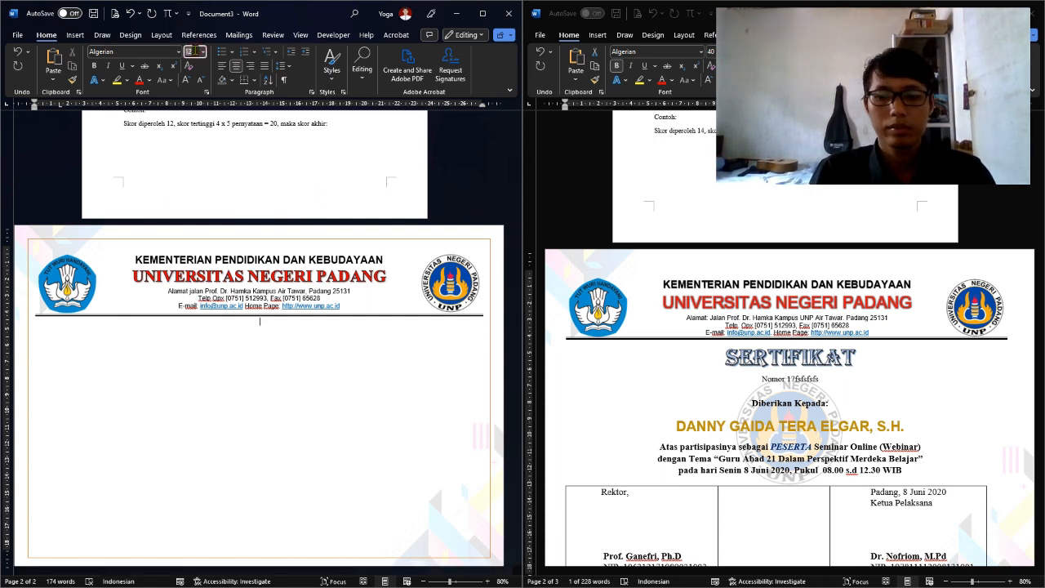
pyautogui.write('40')
pyautogui.press('Return')
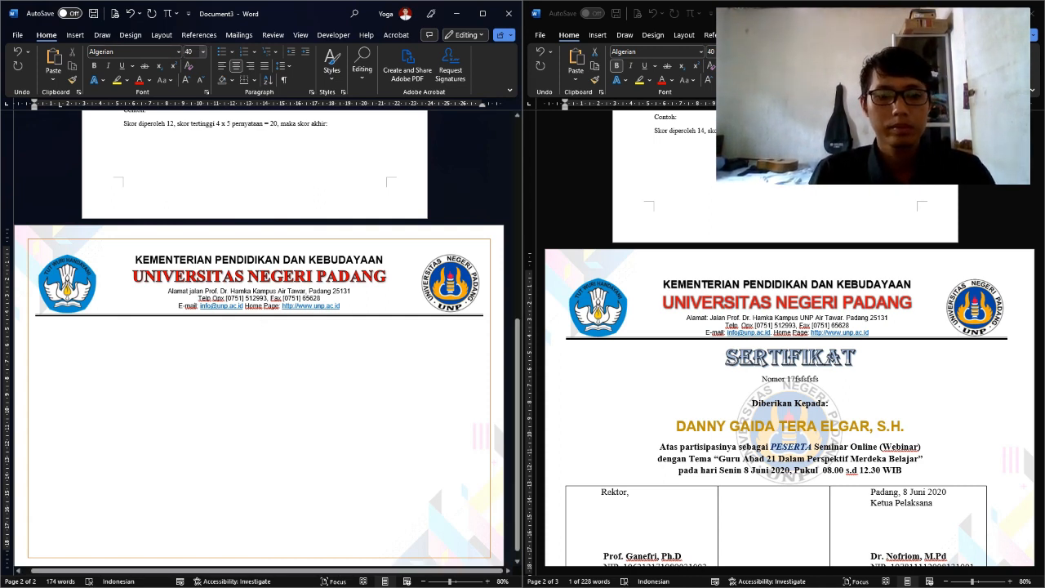
# Type the title SERTIFIKAT and select it
pyautogui.write('SER')
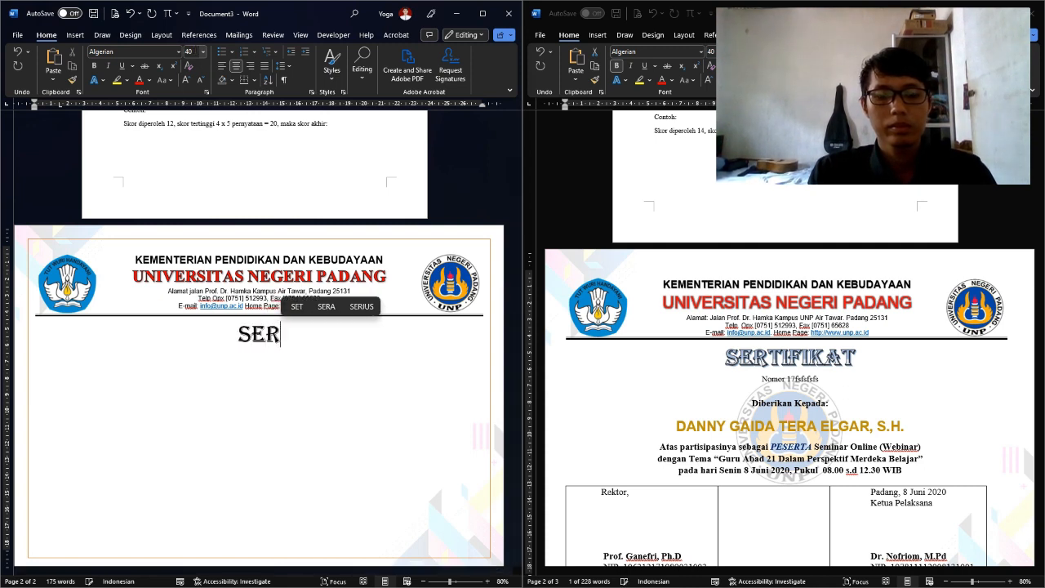
pyautogui.write('TI')
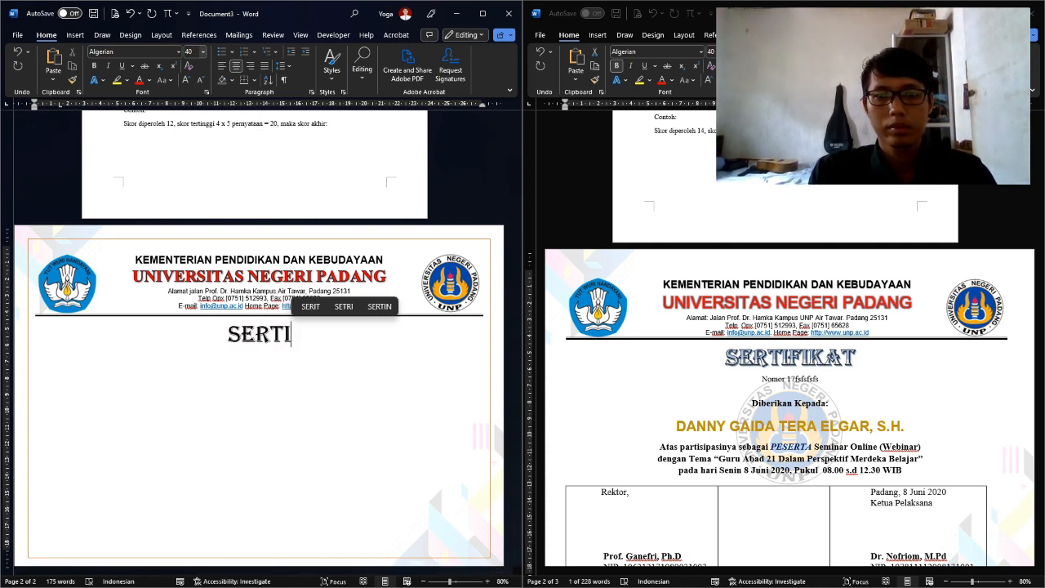
pyautogui.write('FIKAT')
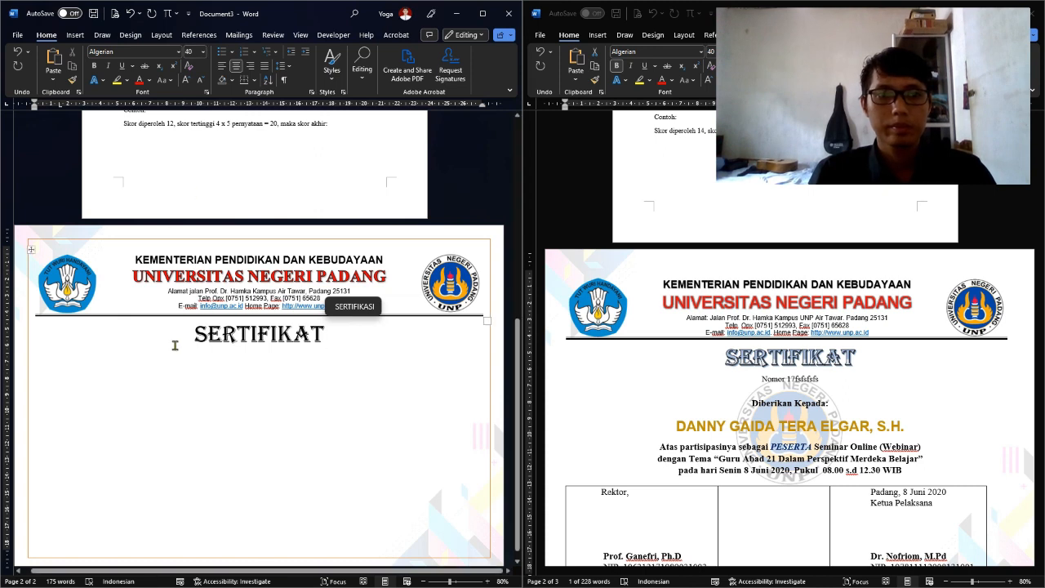
pyautogui.moveTo(188, 335); pyautogui.dragTo(327, 337)
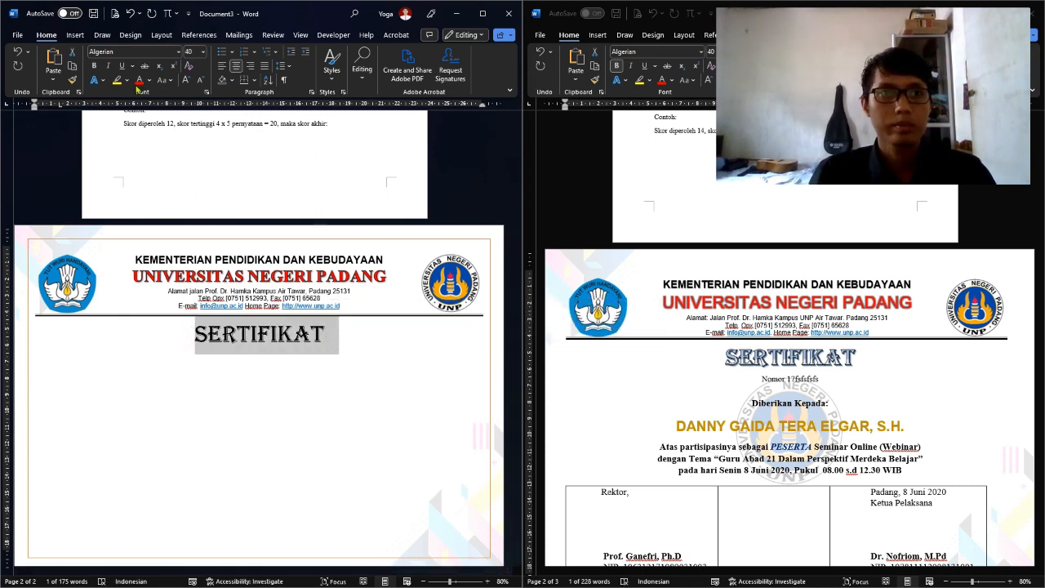
pyautogui.click(98, 84)
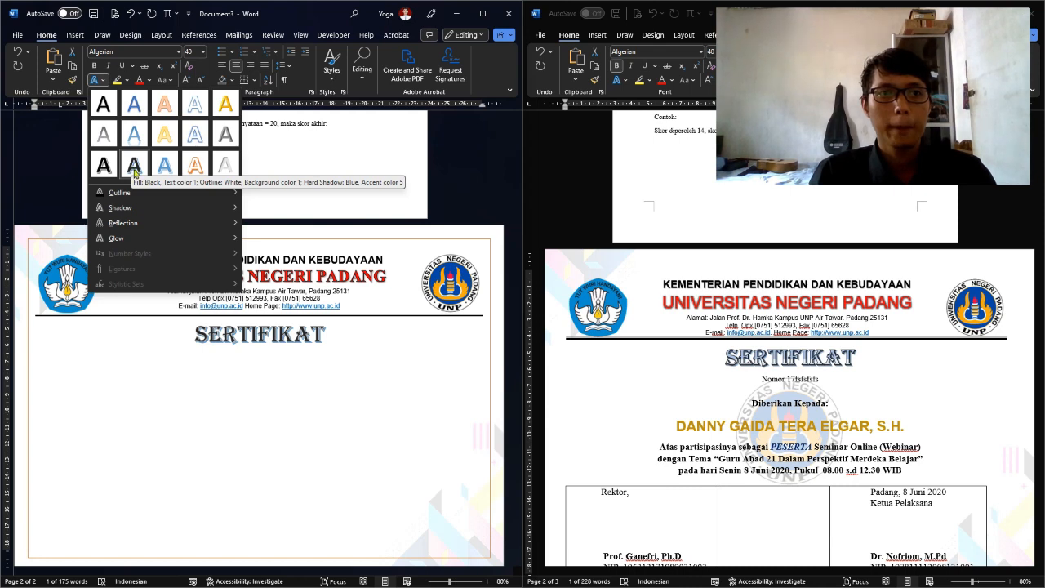
# Apply the Fill Black, Outline White, Hard Shadow Blue style to SERTIFIKAT and open Format Text Effects
pyautogui.click(134, 168)
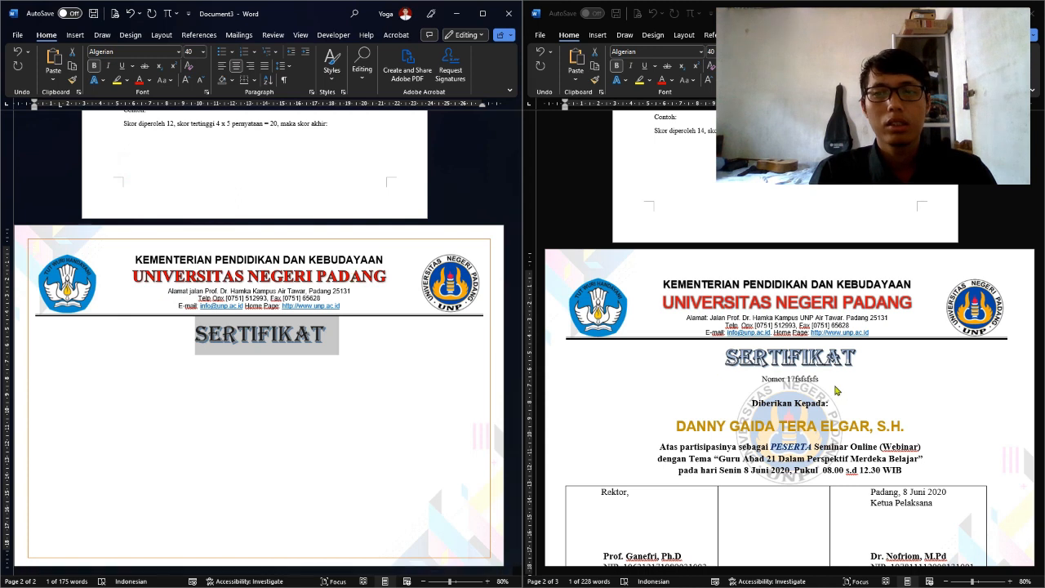
pyautogui.click(102, 81)
pyautogui.moveTo(123, 193)
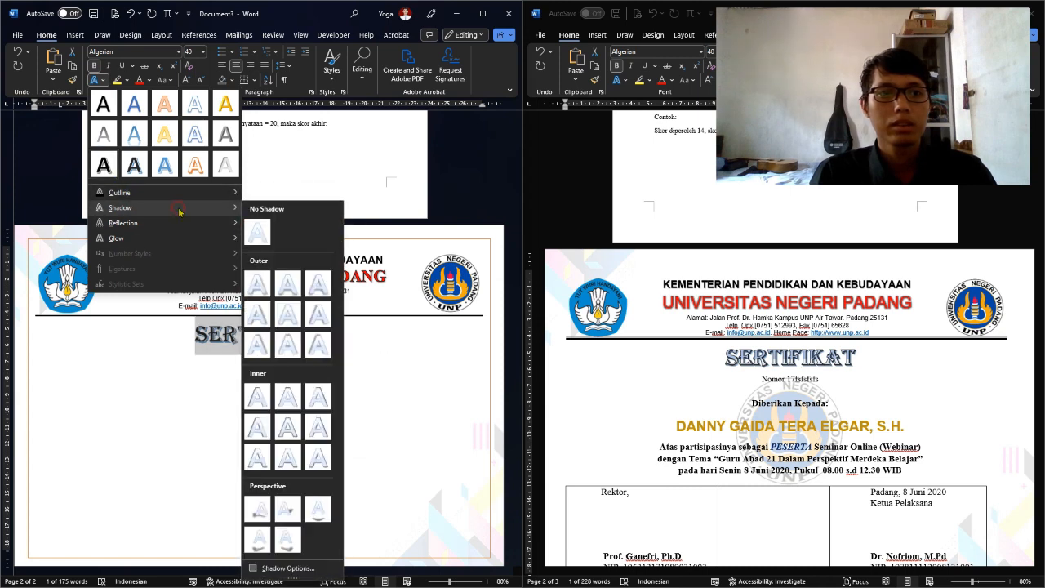
pyautogui.moveTo(159, 240)
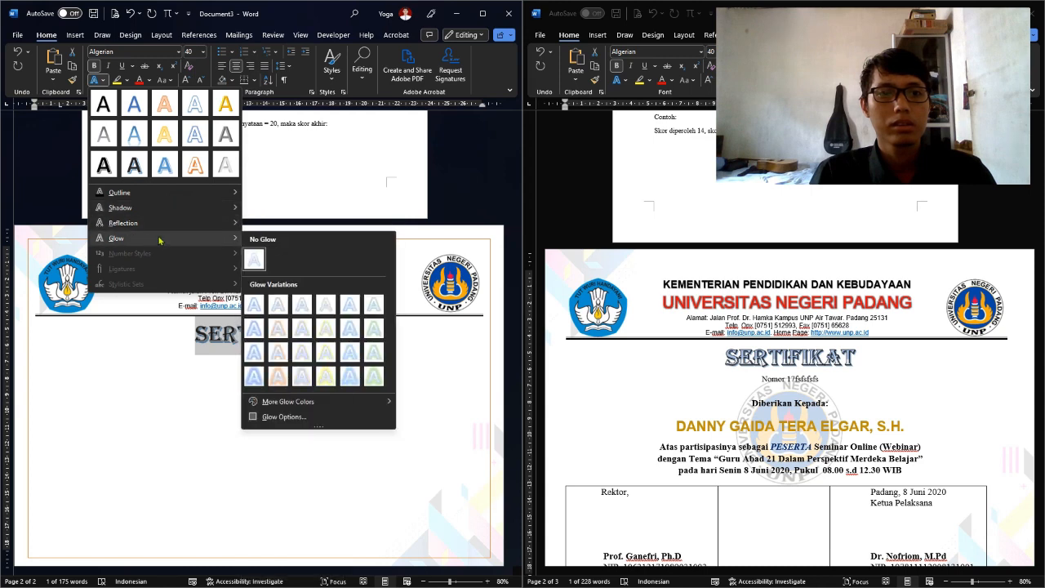
pyautogui.click(285, 416)
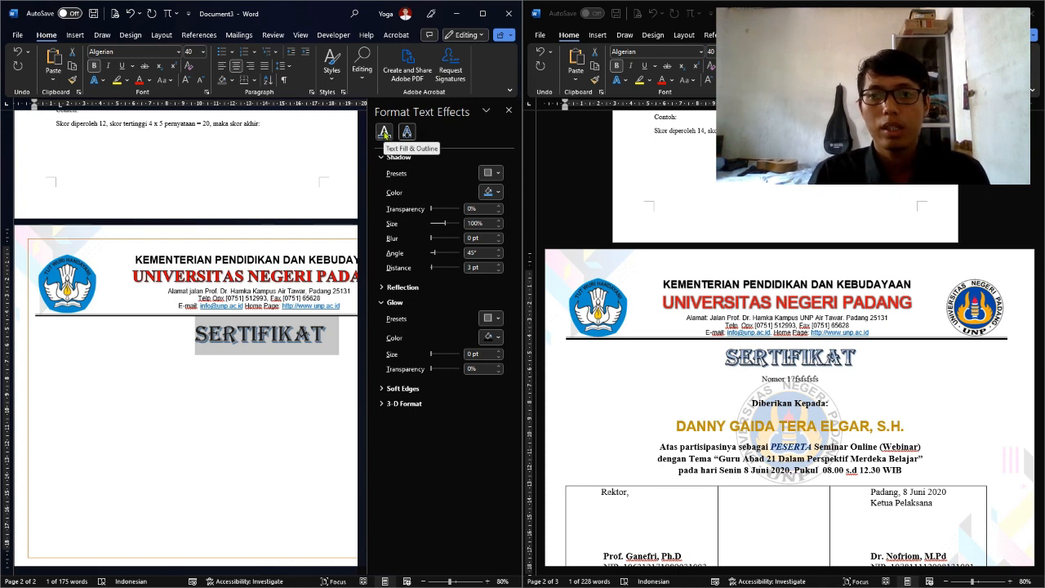
# Give the title's shadow a blue-grey colour and set the SERTIFIKAT font colour to blue
pyautogui.click(496, 194)
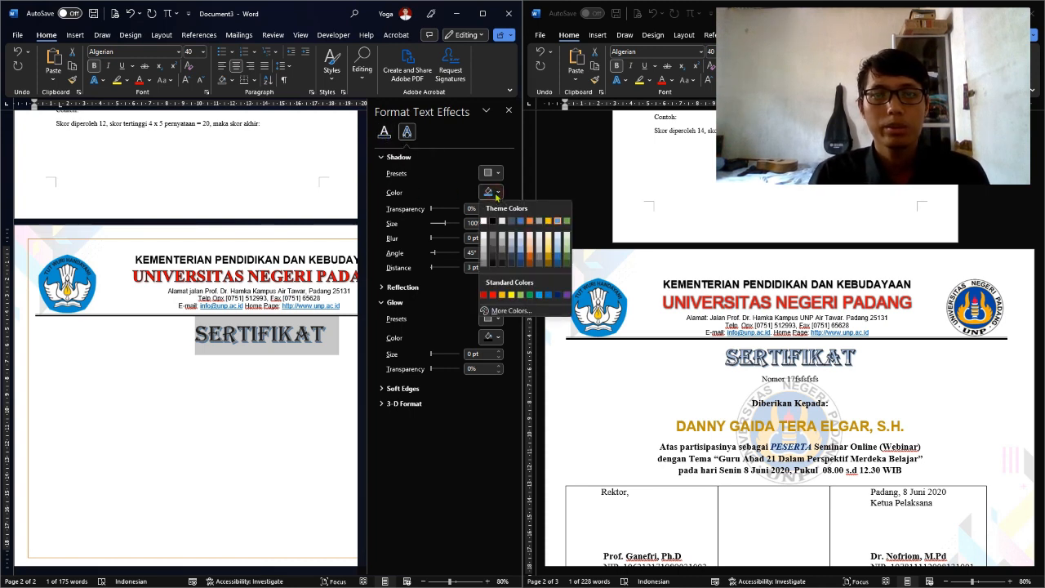
pyautogui.click(521, 221)
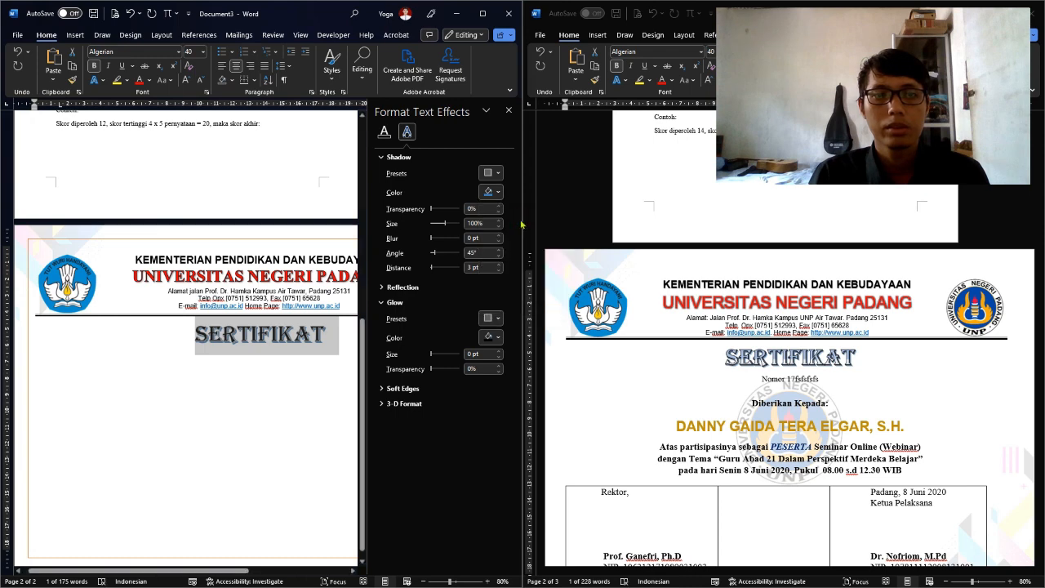
pyautogui.click(149, 80)
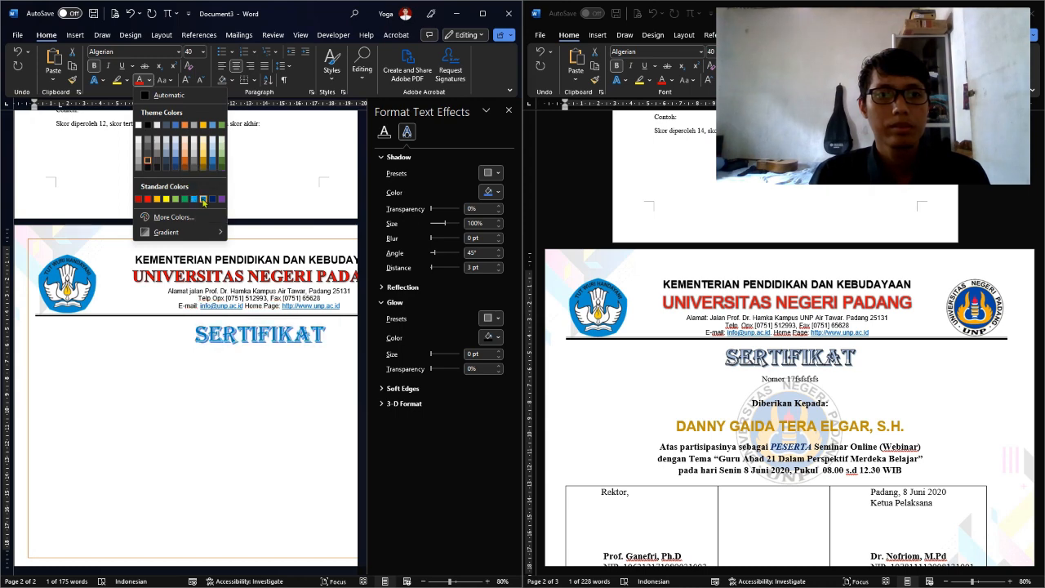
pyautogui.click(203, 200)
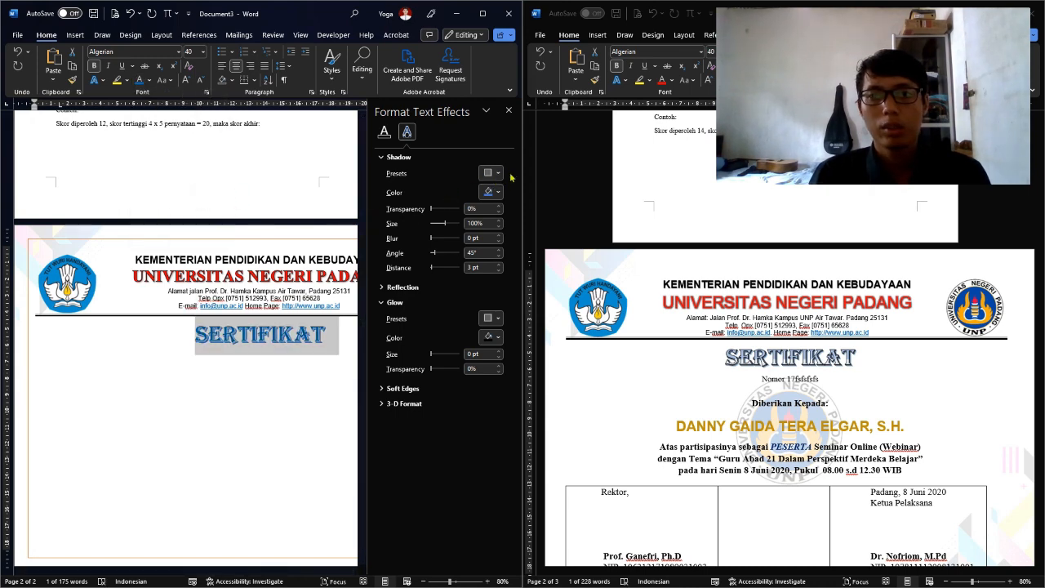
# Pick a different colour for the SERTIFIKAT shadow
pyautogui.click(491, 172)
pyautogui.click(491, 173)
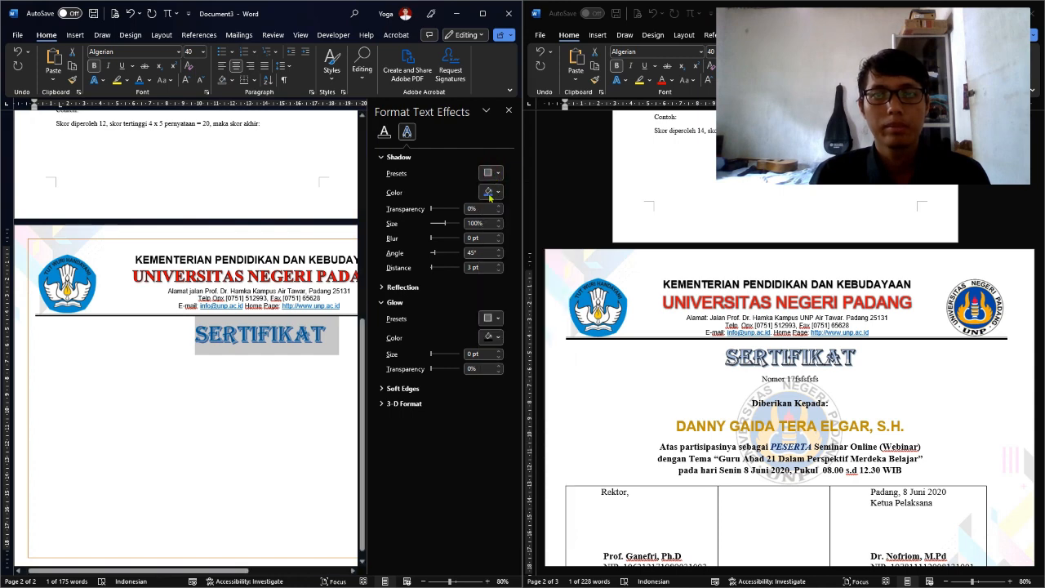
pyautogui.click(490, 193)
pyautogui.click(493, 220)
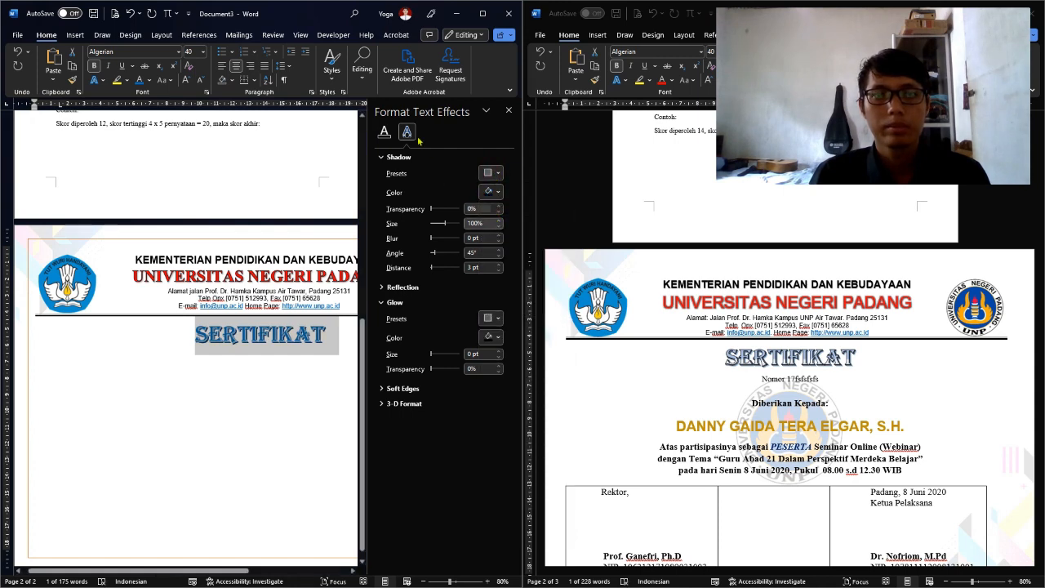
pyautogui.click(385, 133)
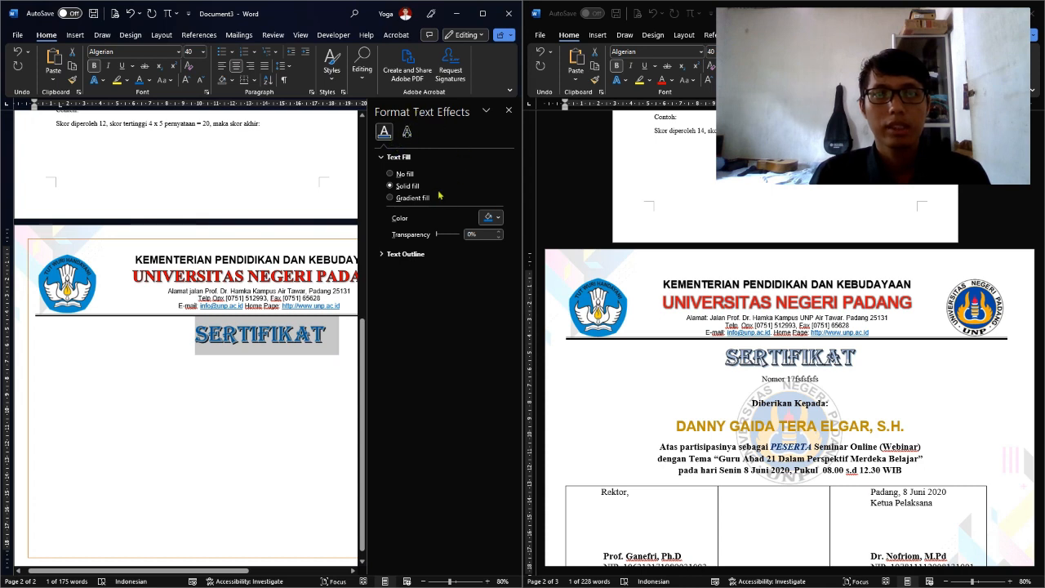
# Apply a gradient fill to SERTIFIKAT and set its selected gradient stop to a dark theme colour
pyautogui.click(412, 197)
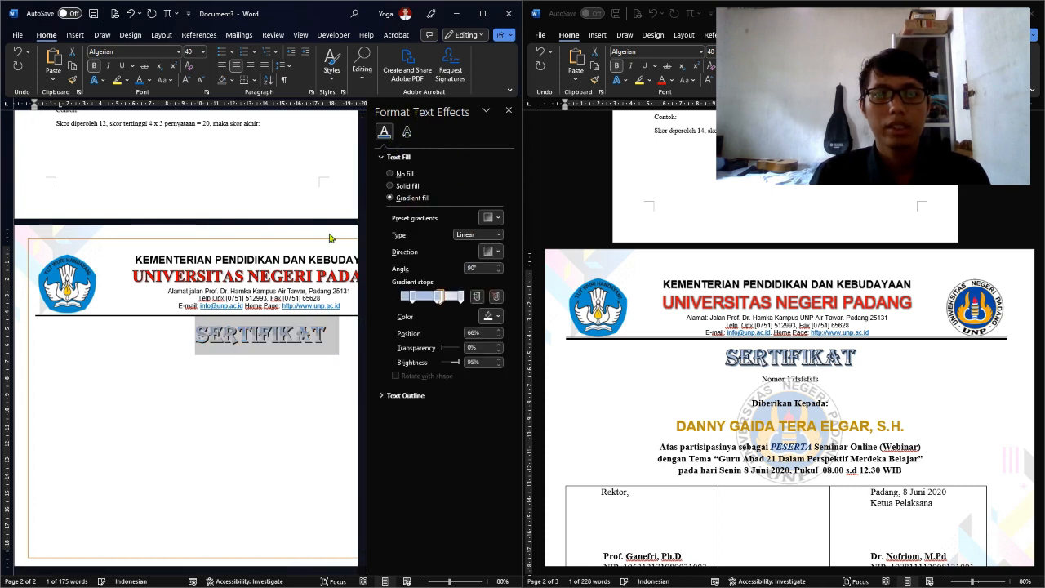
pyautogui.click(436, 321)
pyautogui.click(325, 377)
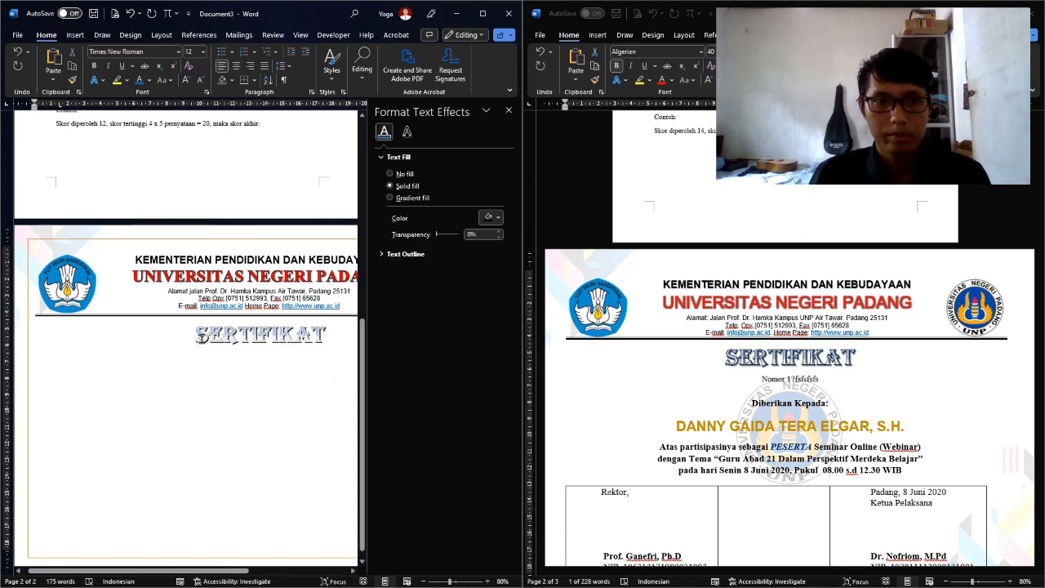
pyautogui.moveTo(197, 340); pyautogui.dragTo(340, 332)
pyautogui.click(400, 198)
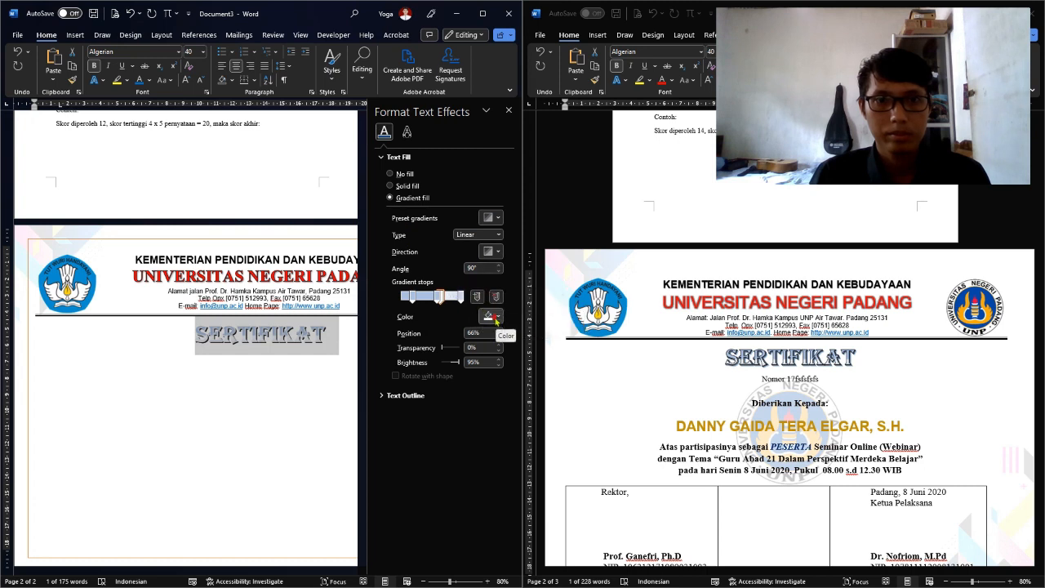
pyautogui.click(496, 319)
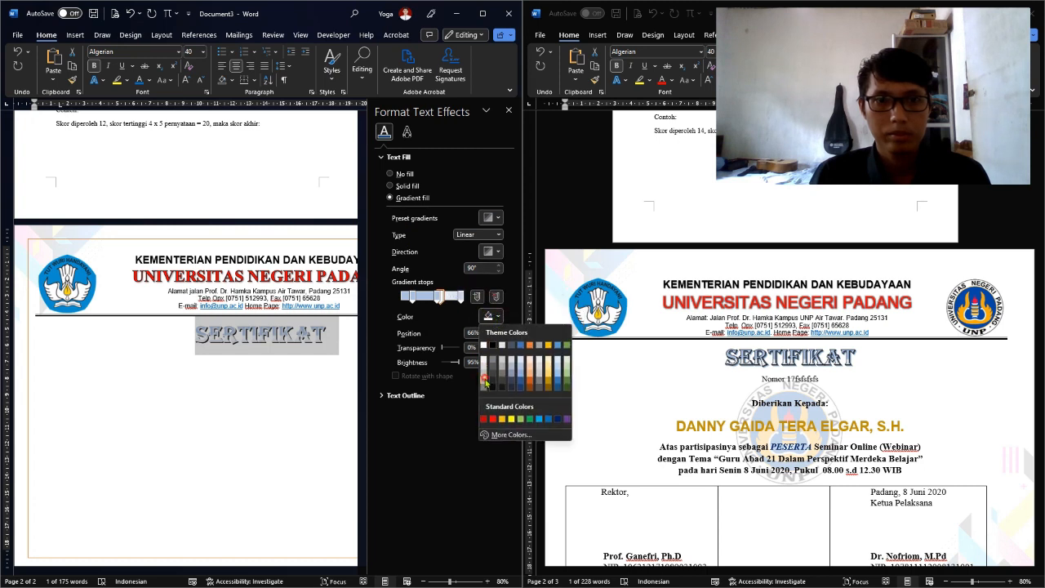
pyautogui.click(485, 381)
pyautogui.click(461, 397)
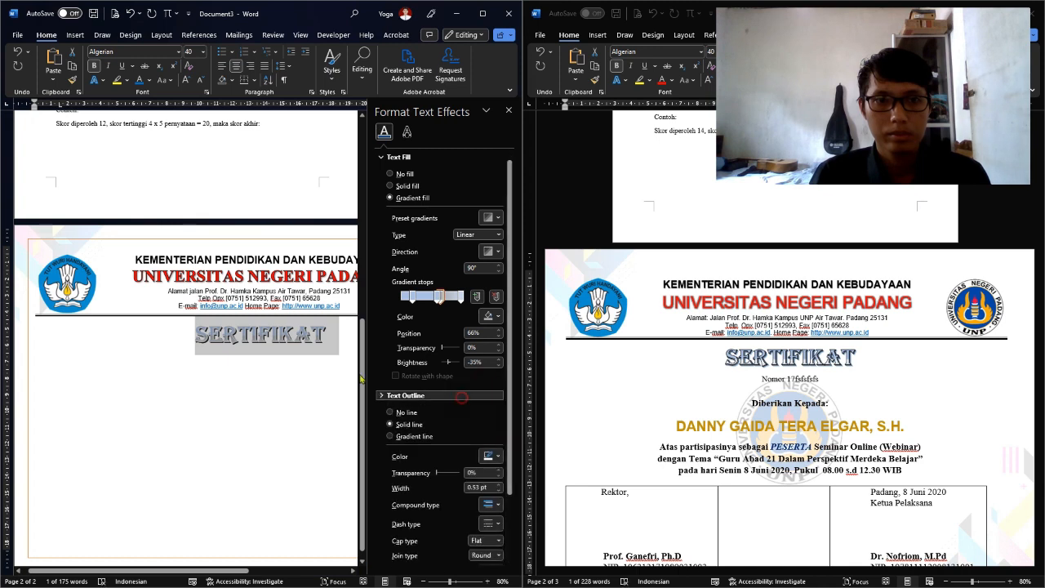
pyautogui.click(250, 359)
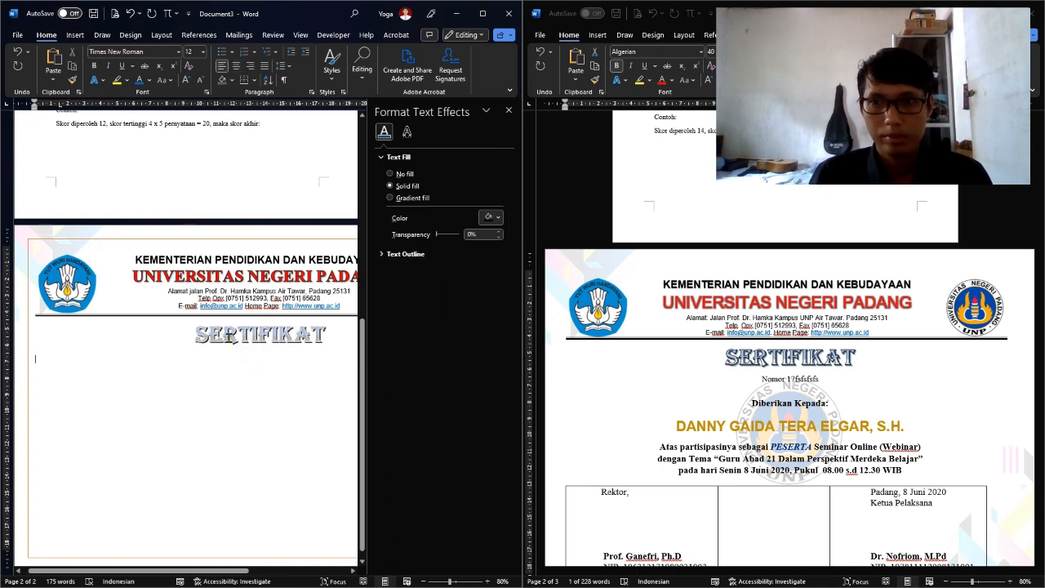
# Undo the last fill change, then reapply a gradient to SERTIFIKAT with a stop slid to the start
pyautogui.scroll(3, 245, 308)
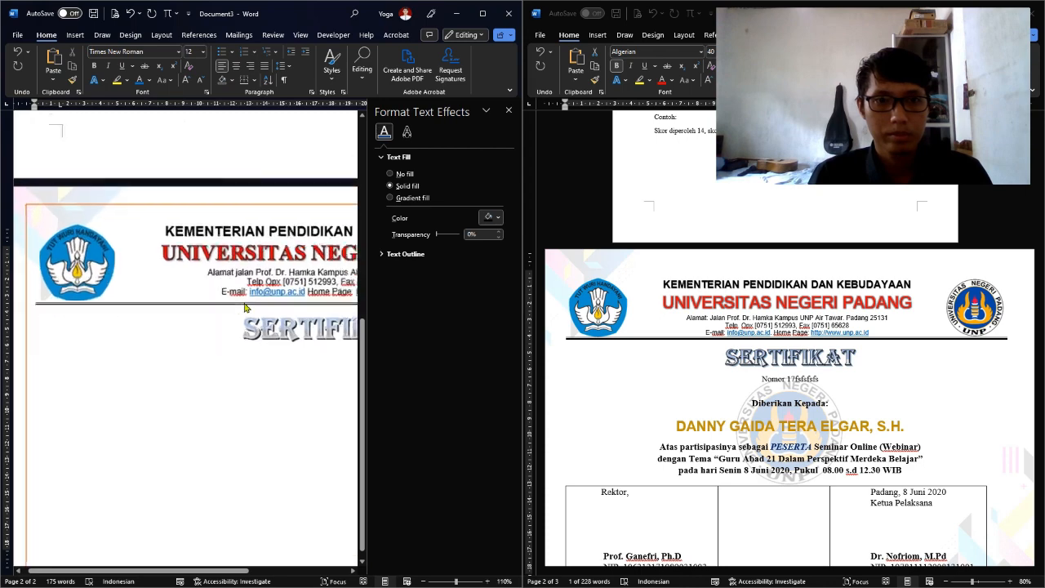
pyautogui.scroll(2, 245, 308)
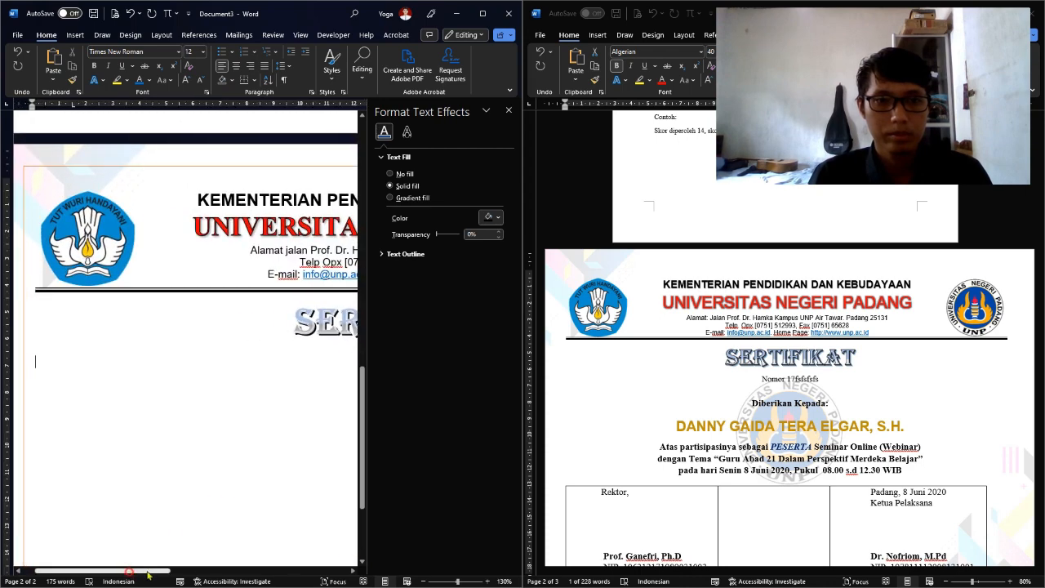
pyautogui.moveTo(129, 573); pyautogui.dragTo(217, 574)
pyautogui.hotkey('ctrl', 'z')
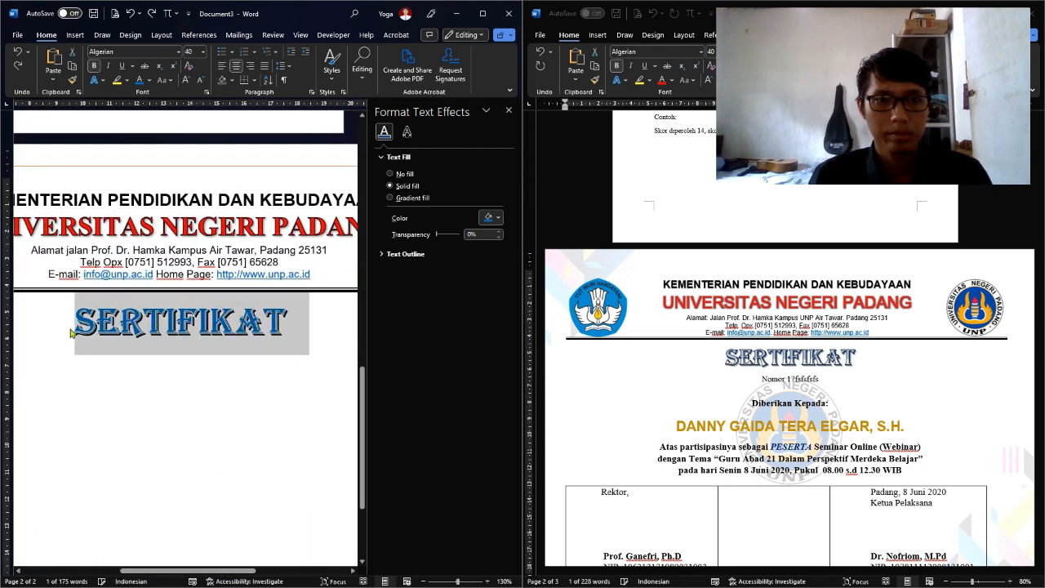
pyautogui.click(426, 198)
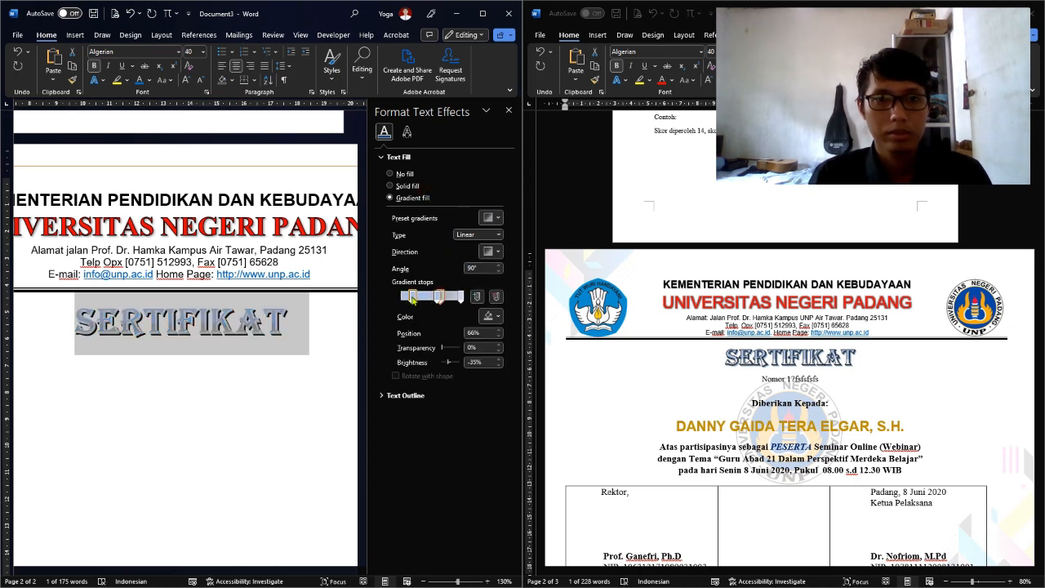
pyautogui.moveTo(412, 299); pyautogui.dragTo(461, 311)
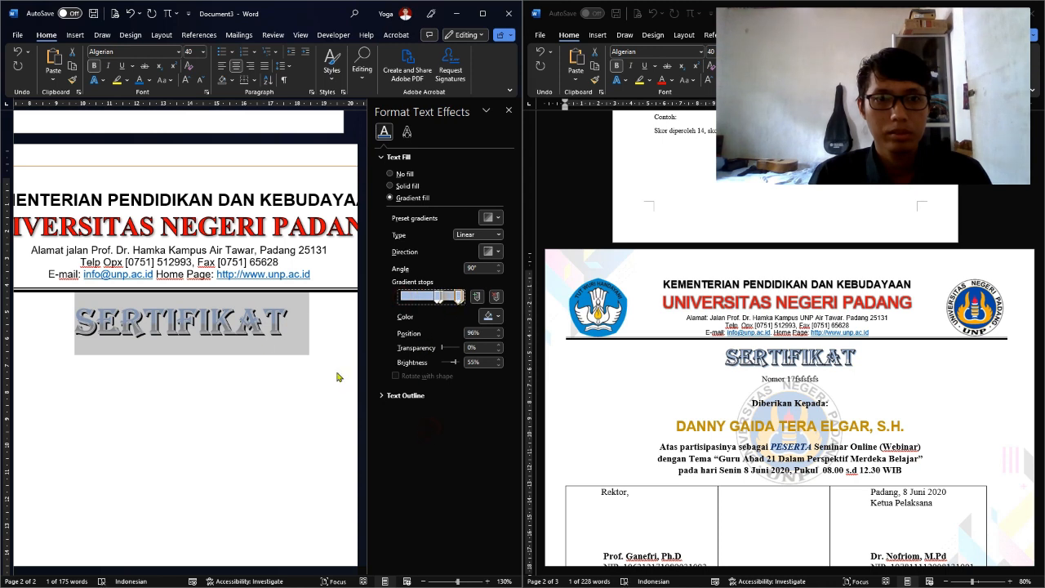
pyautogui.click(270, 321)
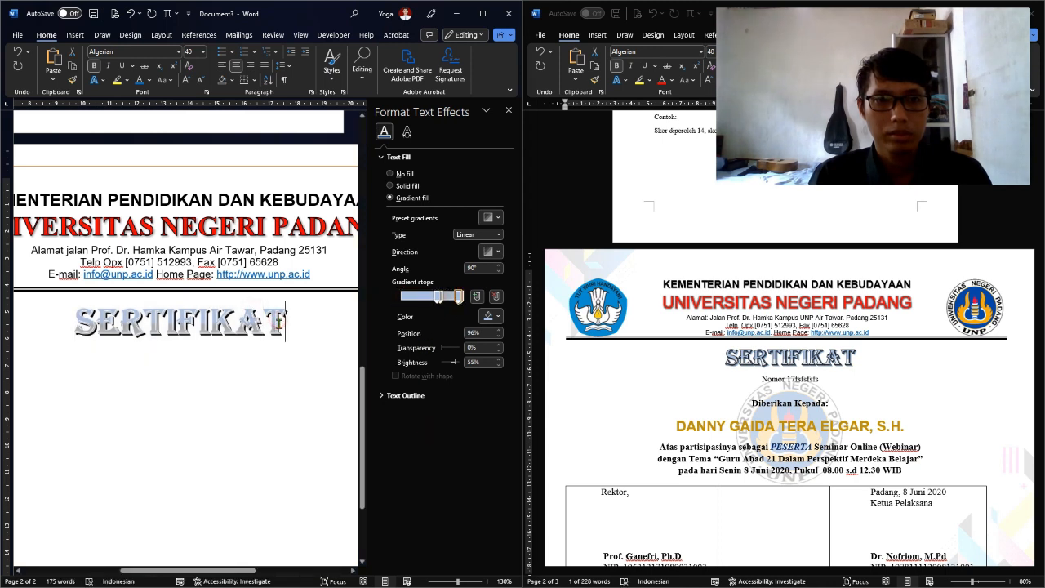
# Make SERTIFIKAT solid blue, then switch back to a gradient with a white stop
pyautogui.moveTo(286, 323); pyautogui.dragTo(74, 350)
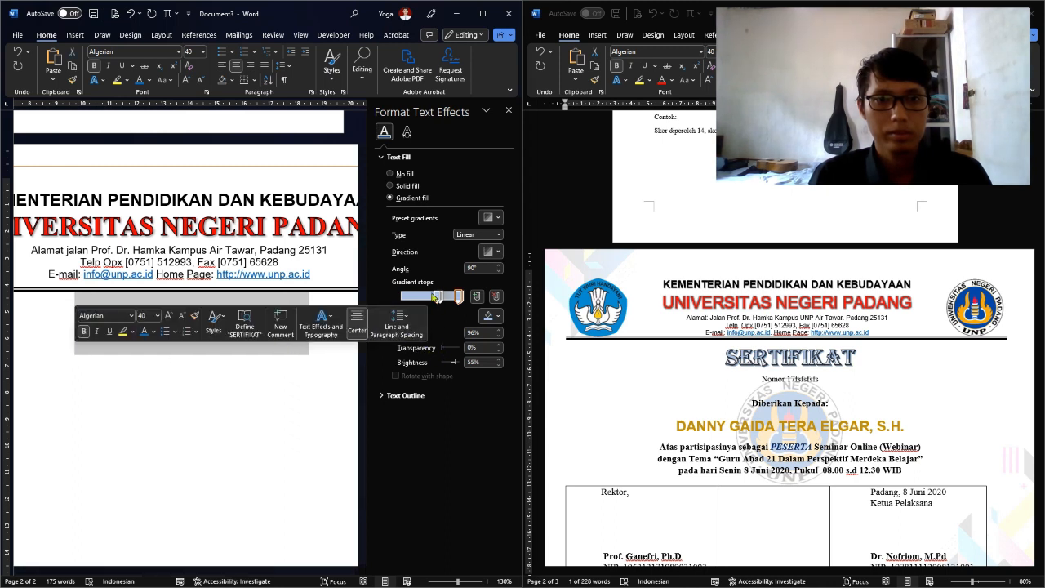
pyautogui.click(150, 81)
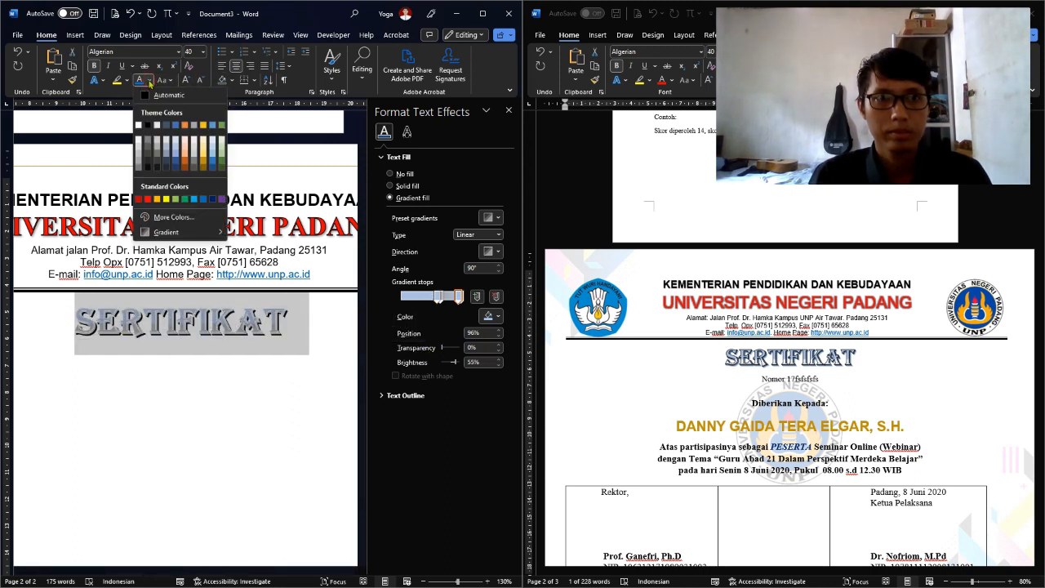
pyautogui.click(175, 127)
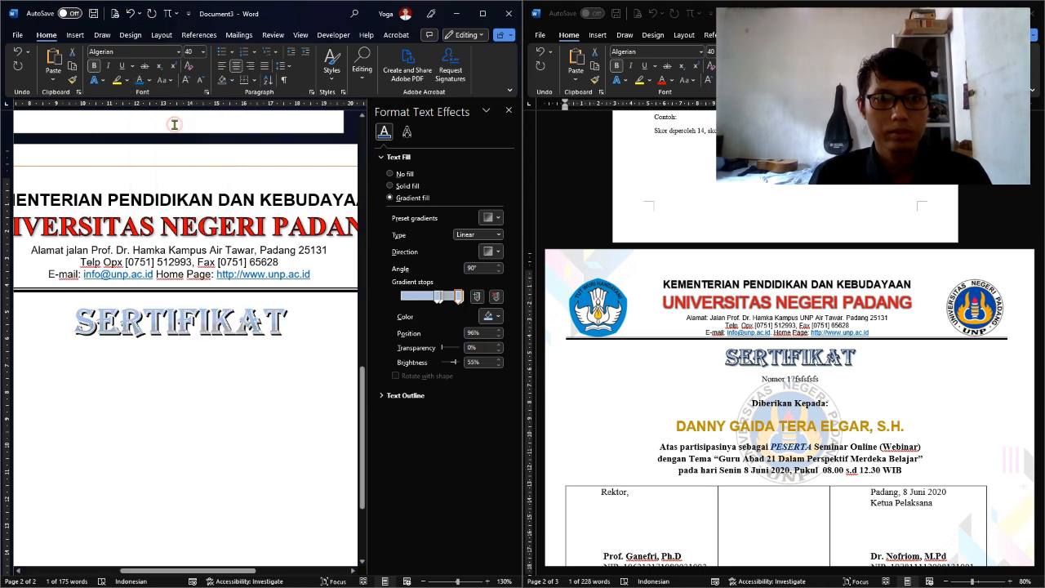
pyautogui.click(400, 198)
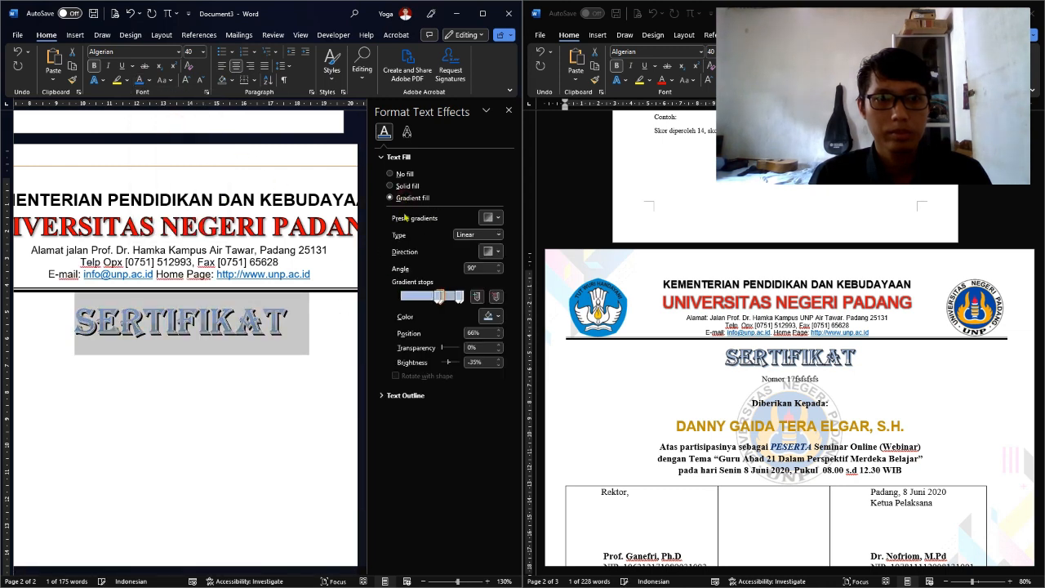
pyautogui.click(493, 317)
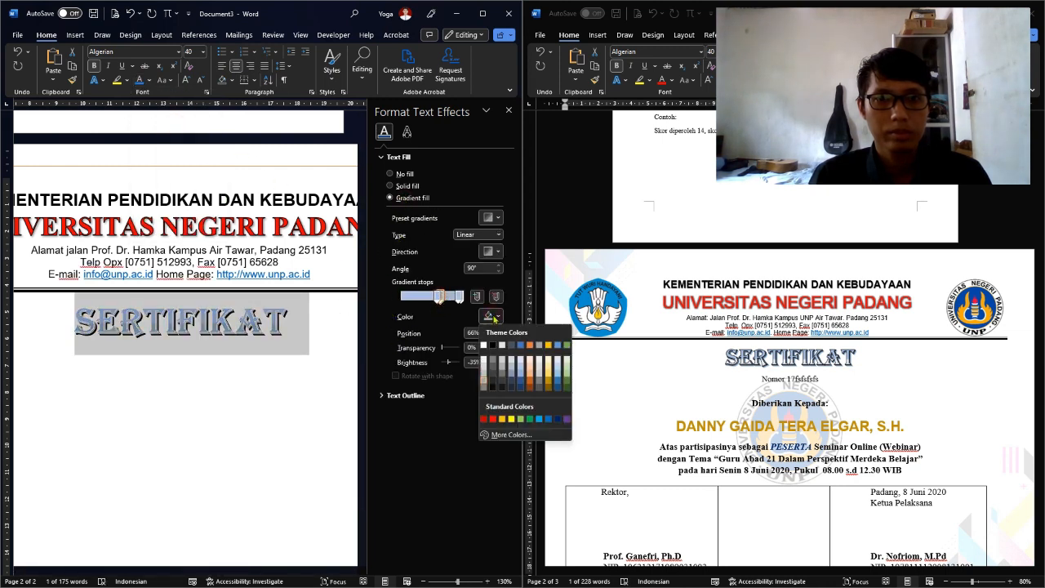
pyautogui.click(484, 346)
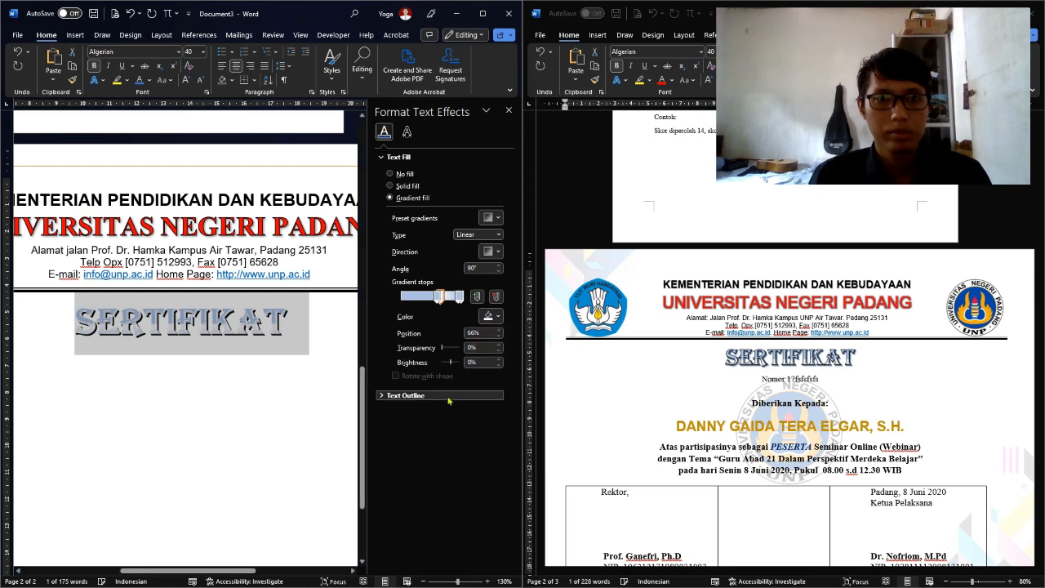
pyautogui.click(272, 399)
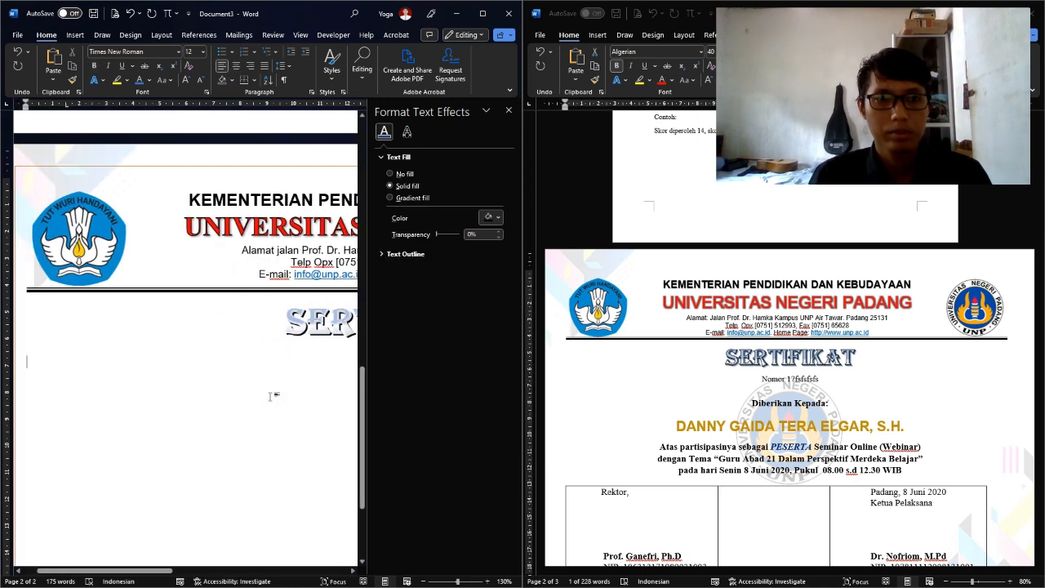
# Add a gradient stop at 37%, move it to 59%, and select the 85% stop
pyautogui.scroll(-2, 268, 311)
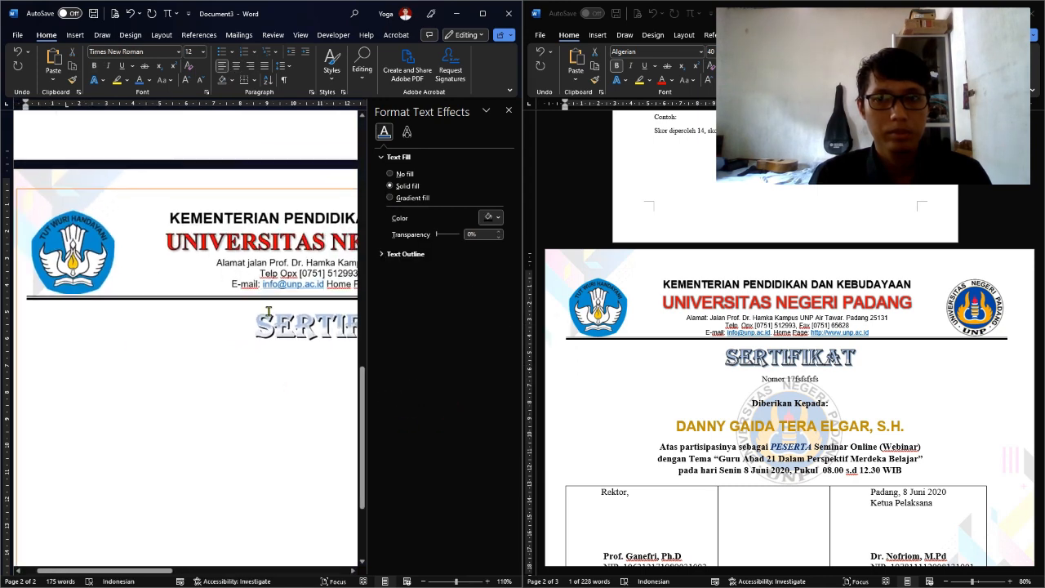
pyautogui.click(304, 331)
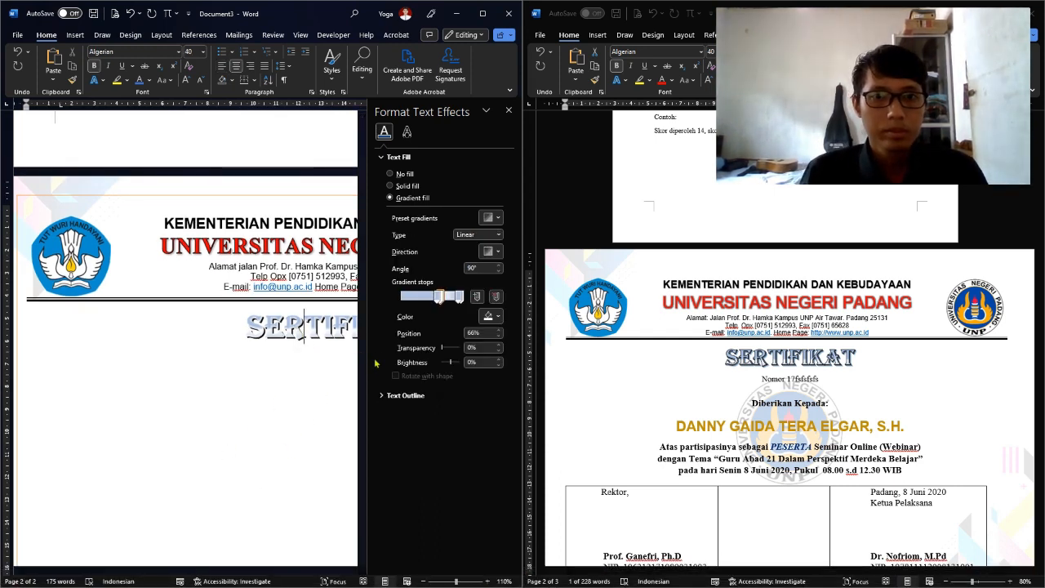
pyautogui.click(423, 297)
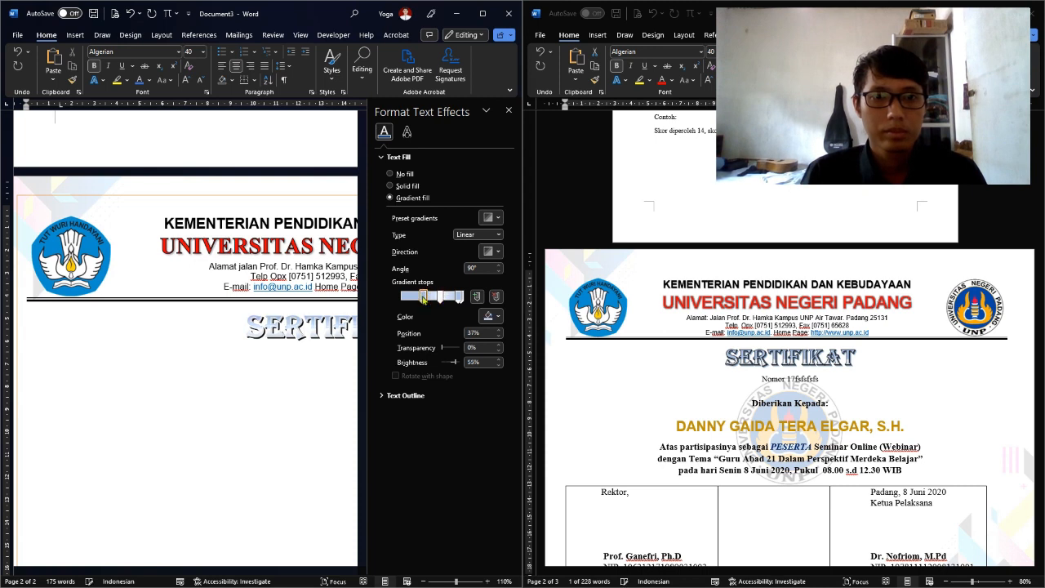
pyautogui.moveTo(424, 298); pyautogui.dragTo(447, 311)
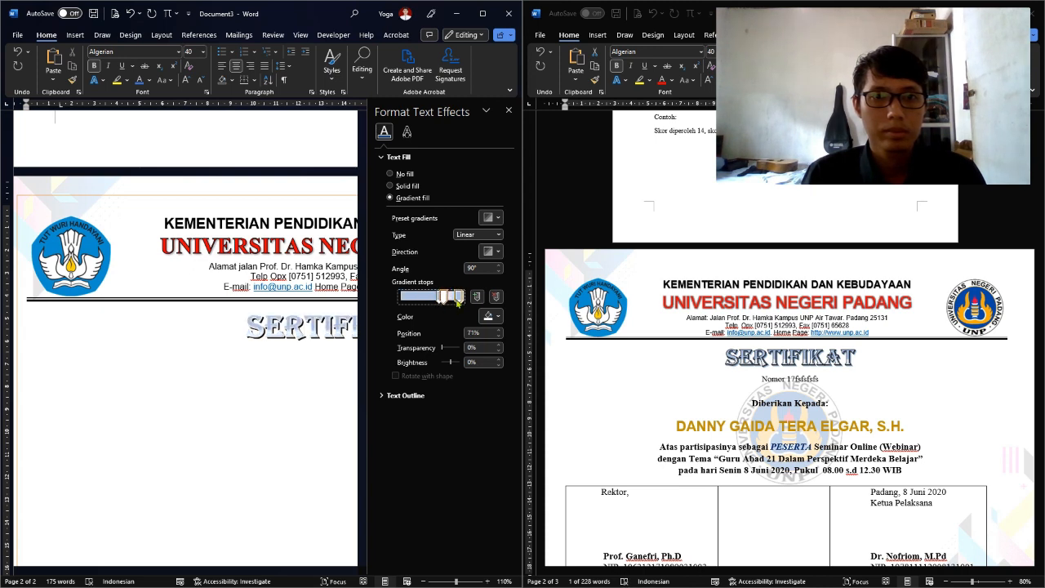
pyautogui.click(451, 301)
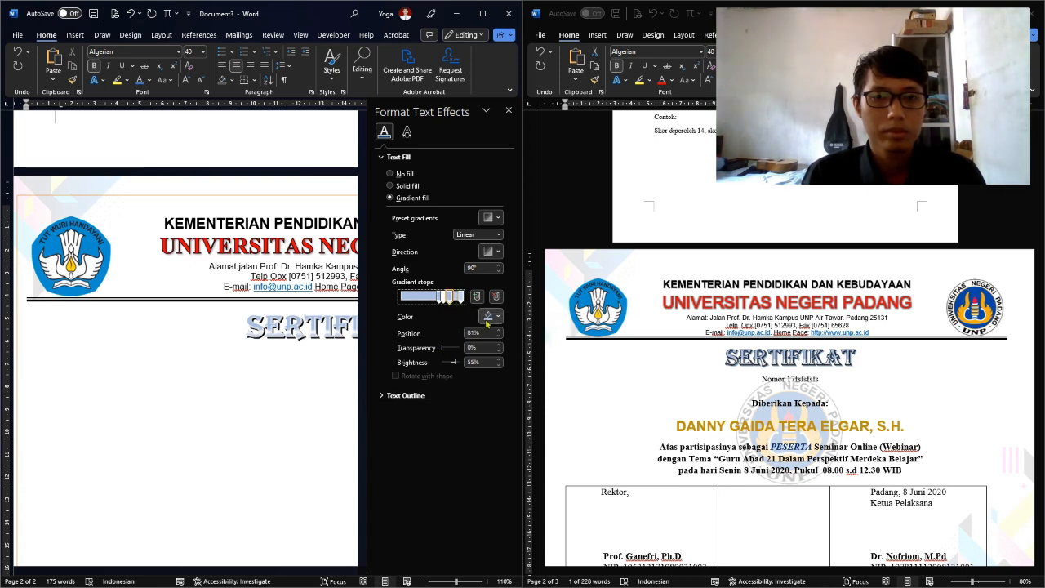
pyautogui.scroll(-4, 278, 352)
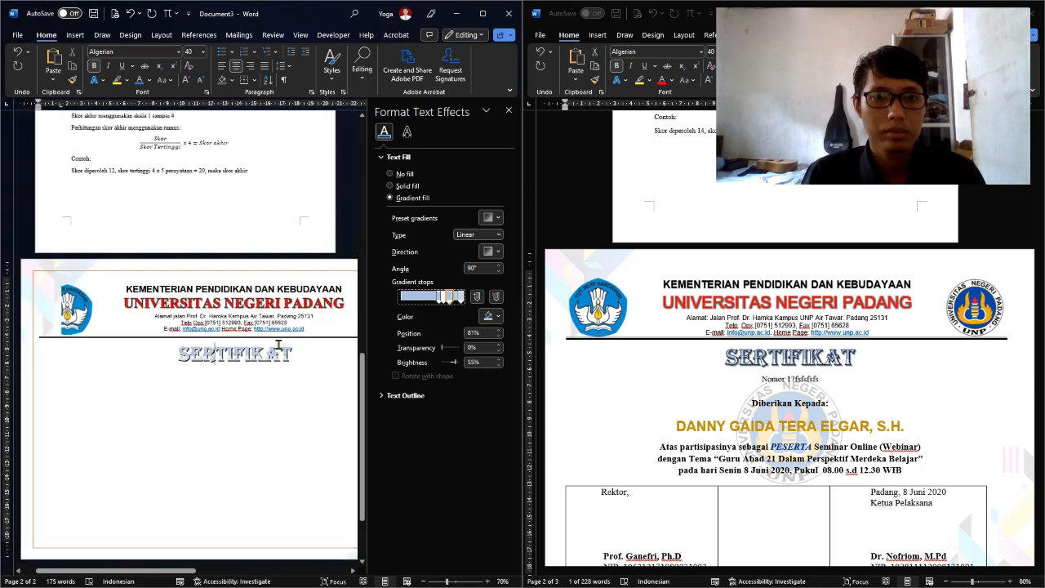
# Apply a hard-shadow text effect style to SERTIFIKAT, recolour it blue, and give it a gradient fill
pyautogui.moveTo(303, 352); pyautogui.dragTo(177, 353)
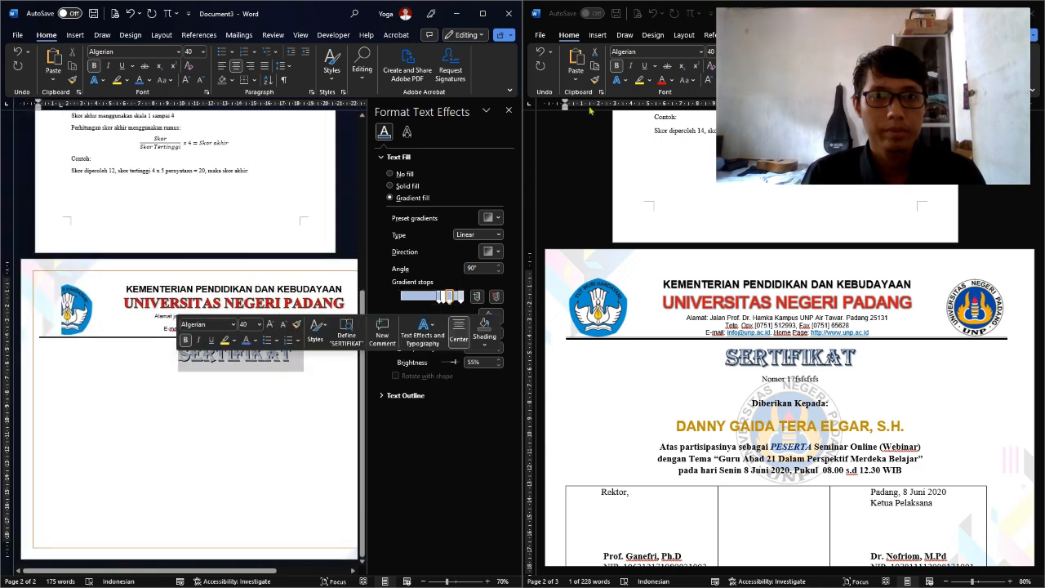
pyautogui.click(407, 132)
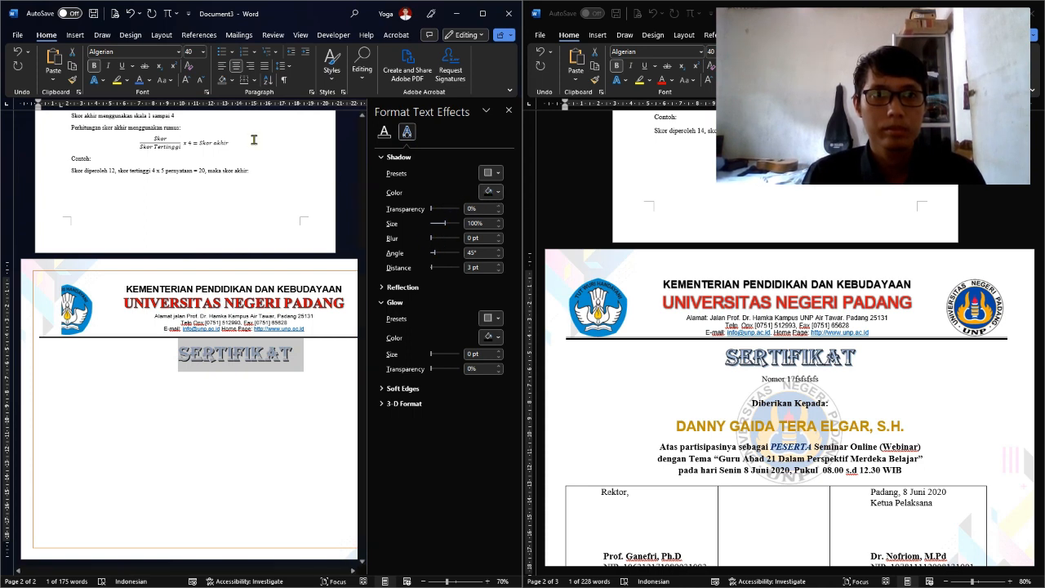
pyautogui.click(96, 80)
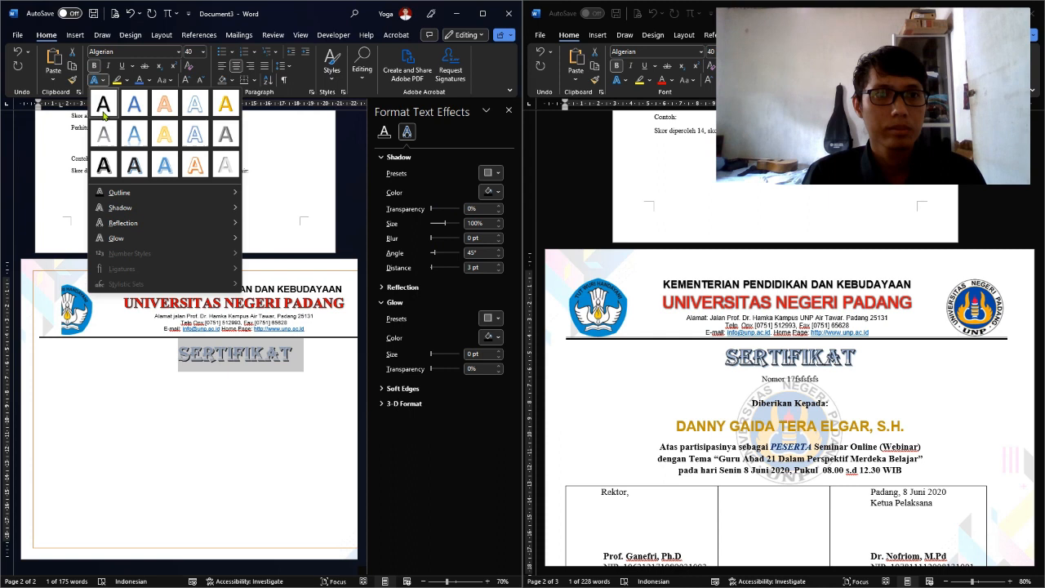
pyautogui.click(105, 166)
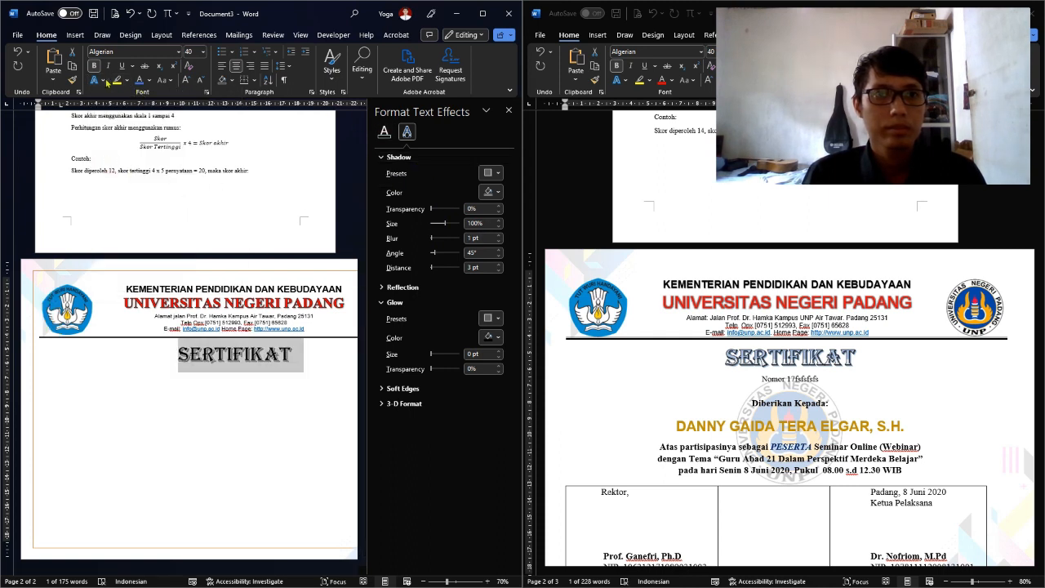
pyautogui.click(140, 80)
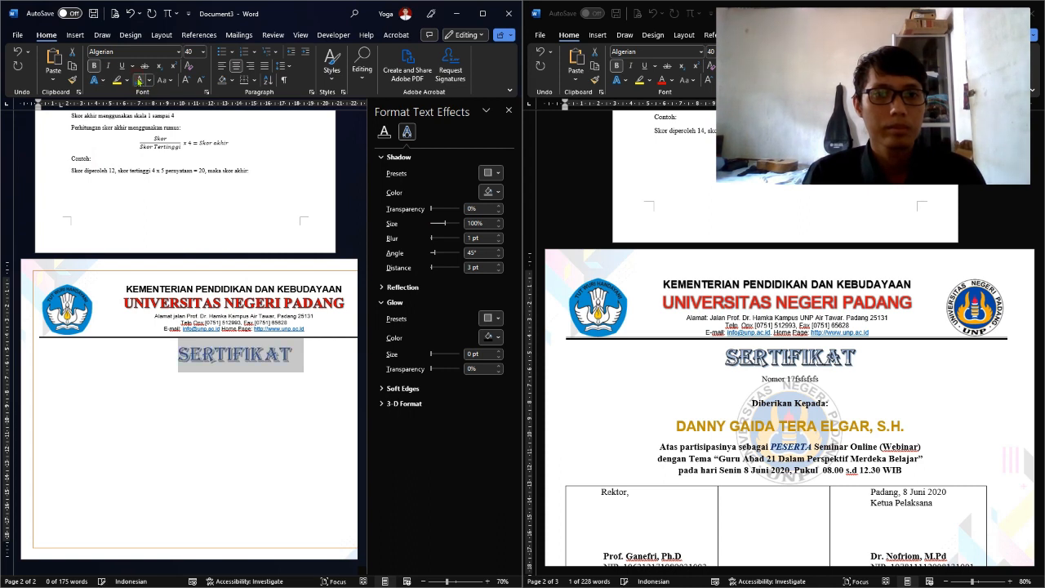
pyautogui.click(384, 132)
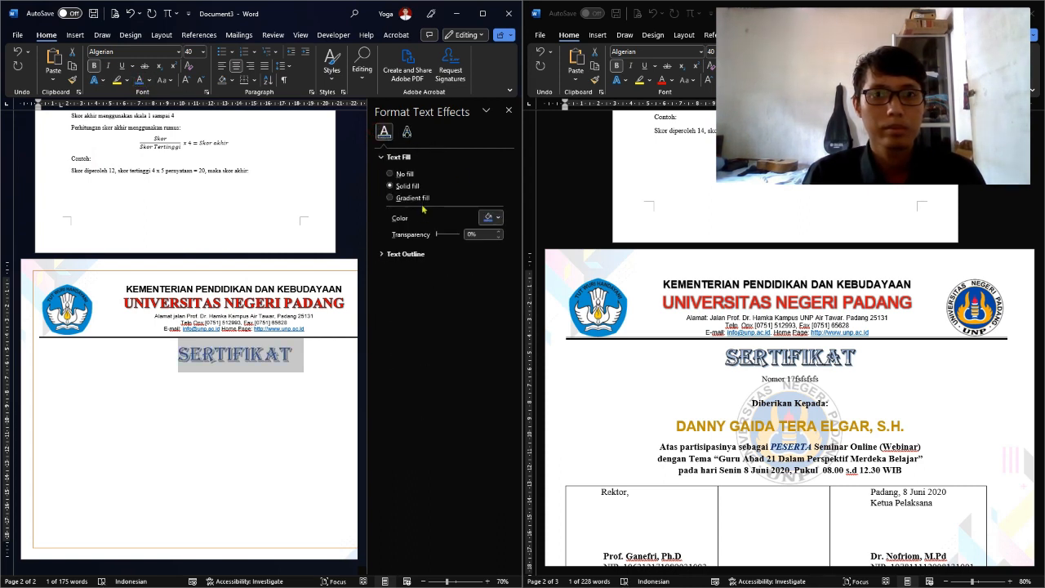
pyautogui.click(391, 198)
pyautogui.click(326, 370)
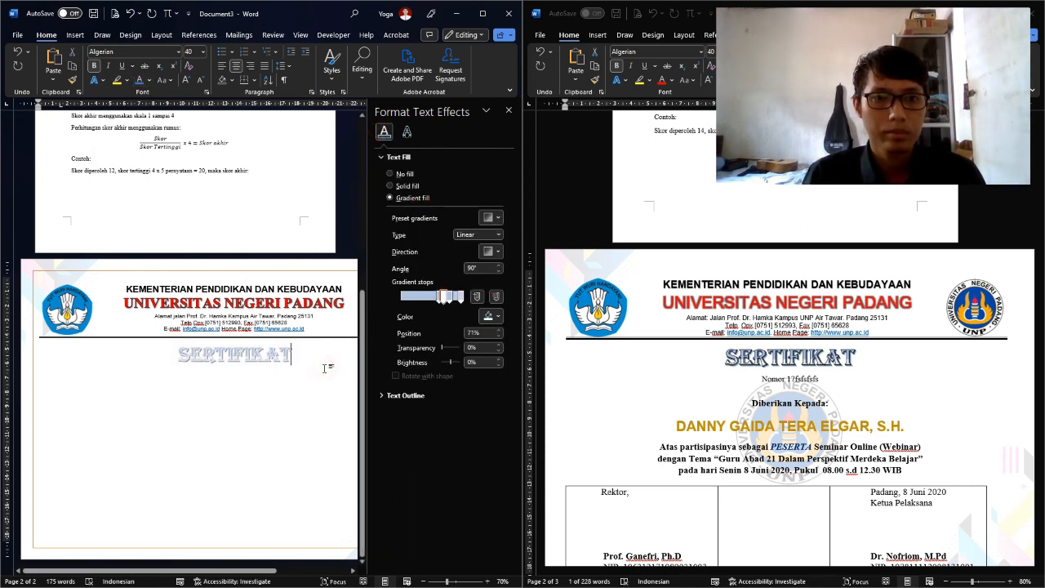
# Reposition the gradient stops to the left end and 43%, adding another stop moved to 79%
pyautogui.moveTo(304, 358); pyautogui.dragTo(171, 367)
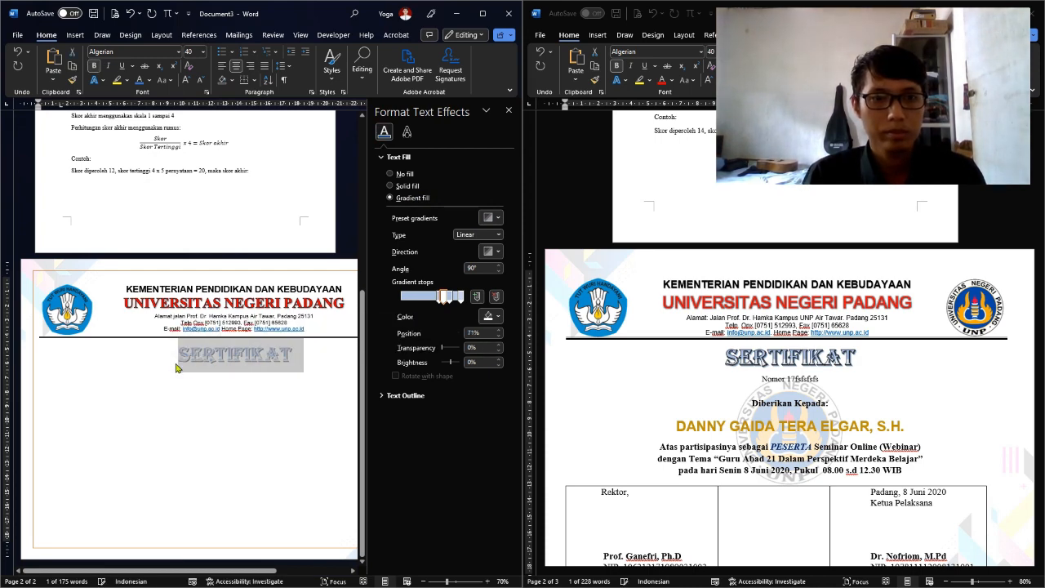
pyautogui.scroll(8, 270, 363)
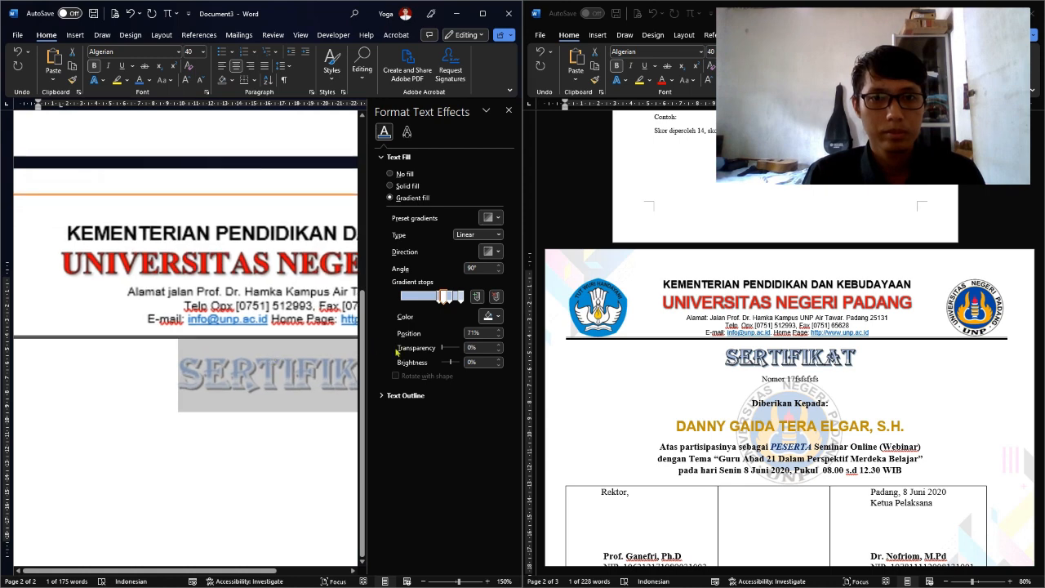
pyautogui.moveTo(441, 297); pyautogui.dragTo(413, 313)
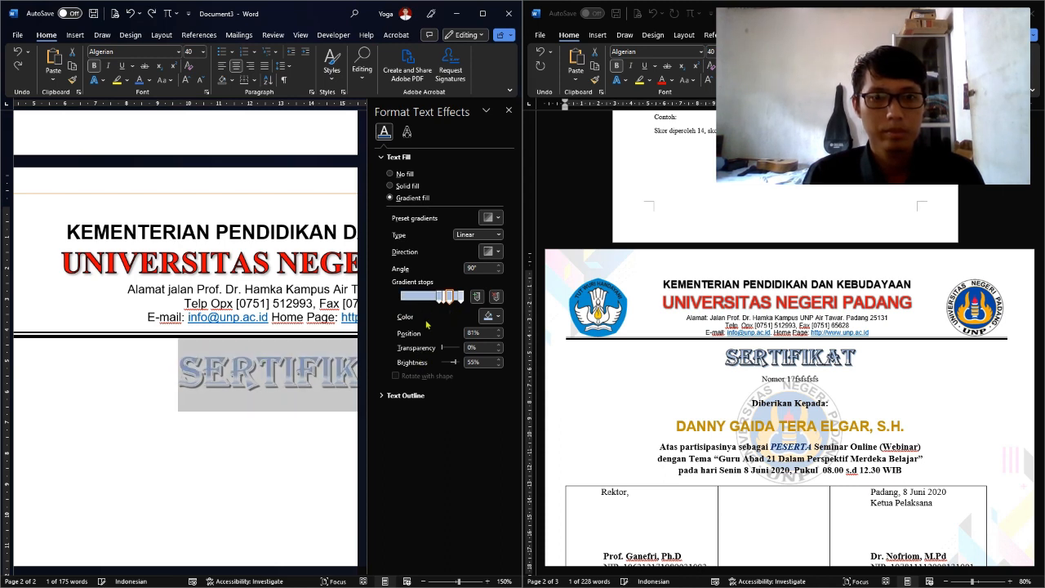
pyautogui.moveTo(449, 295); pyautogui.dragTo(396, 315)
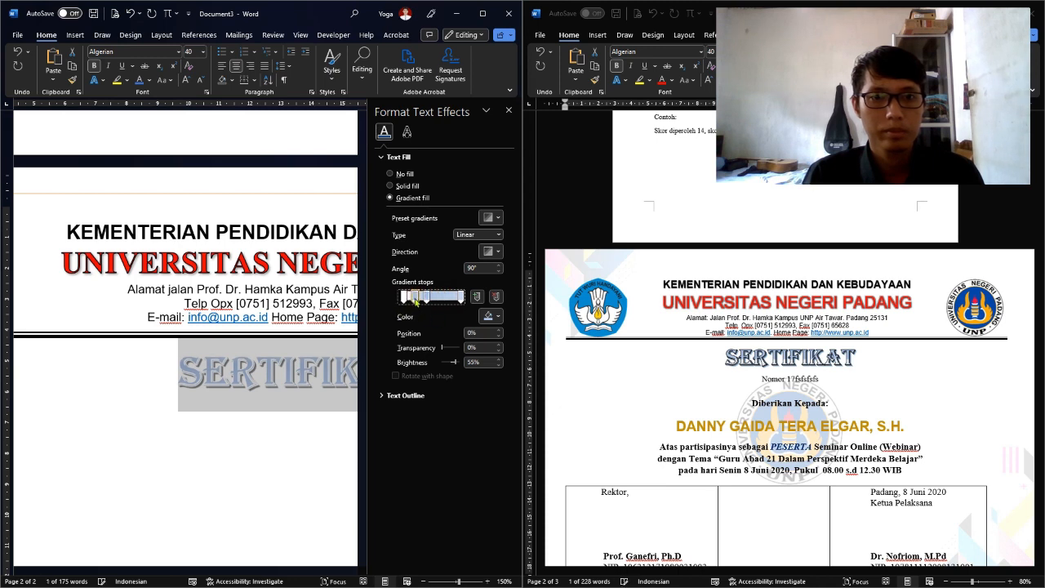
pyautogui.click(421, 298)
pyautogui.moveTo(459, 298)
pyautogui.mouseDown()
pyautogui.moveTo(406, 300)
pyautogui.moveTo(449, 308)
pyautogui.mouseUp()
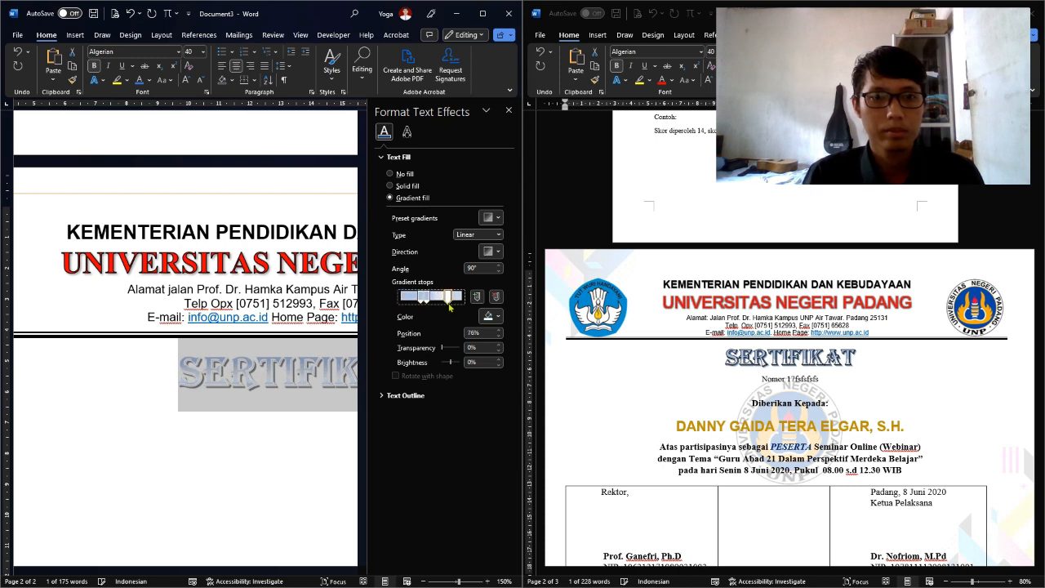
pyautogui.click(315, 461)
pyautogui.scroll(-5, 316, 462)
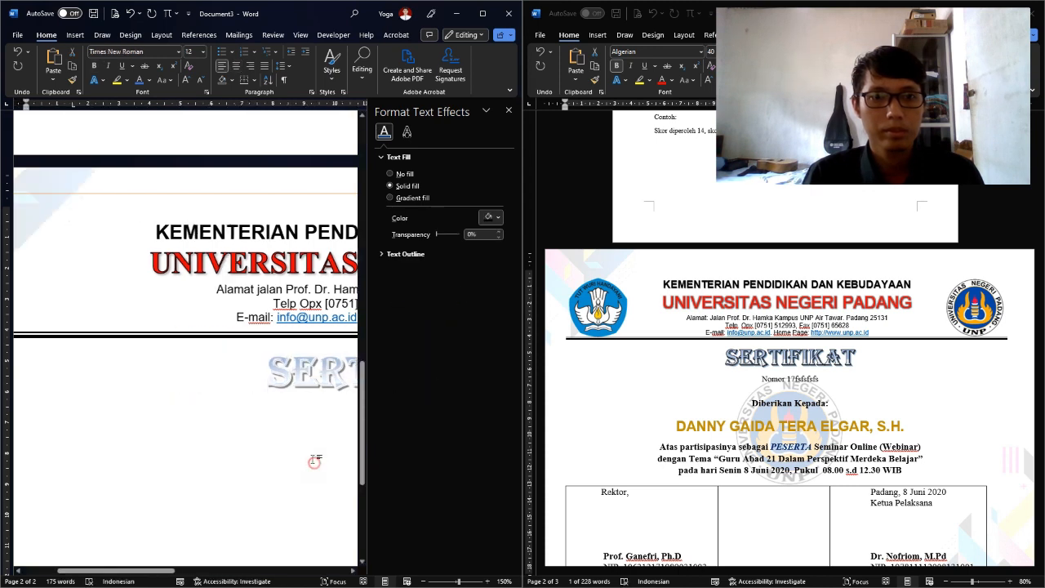
# Start a new line after SERTIFIKAT and set its font to Arial at size 11
pyautogui.scroll(-3, 304, 407)
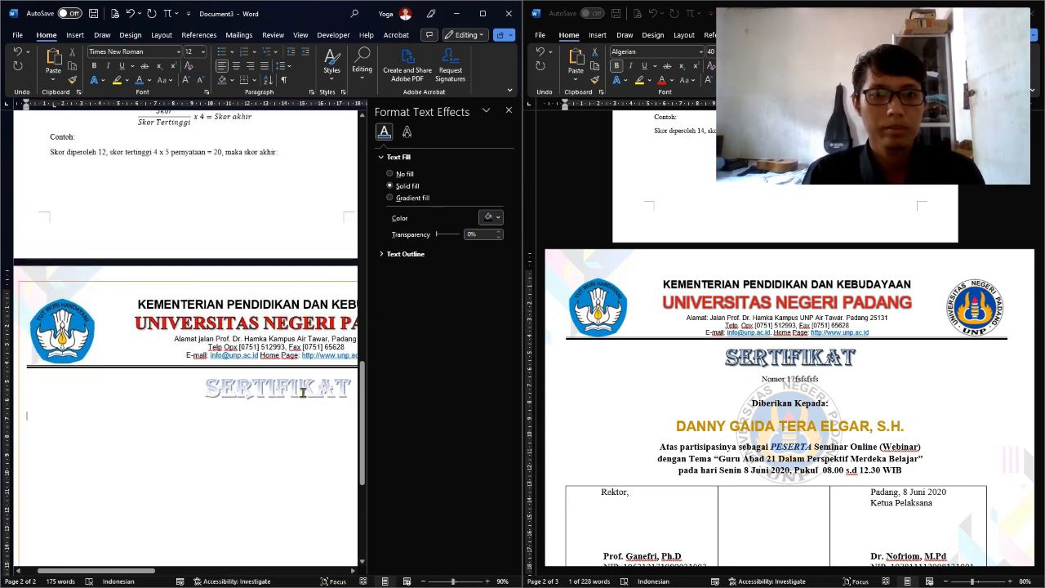
pyautogui.scroll(1, 277, 410)
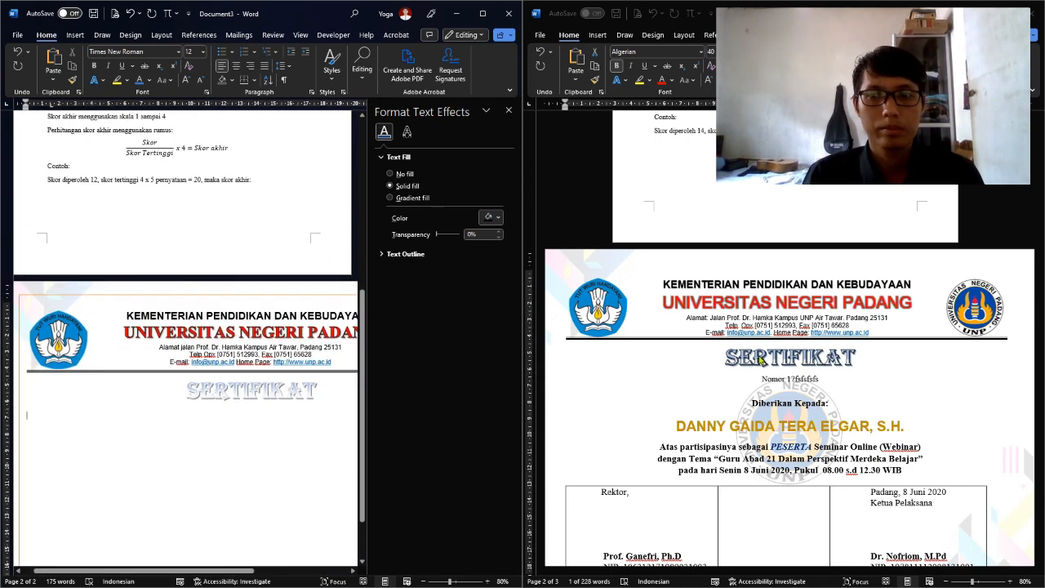
pyautogui.click(330, 397)
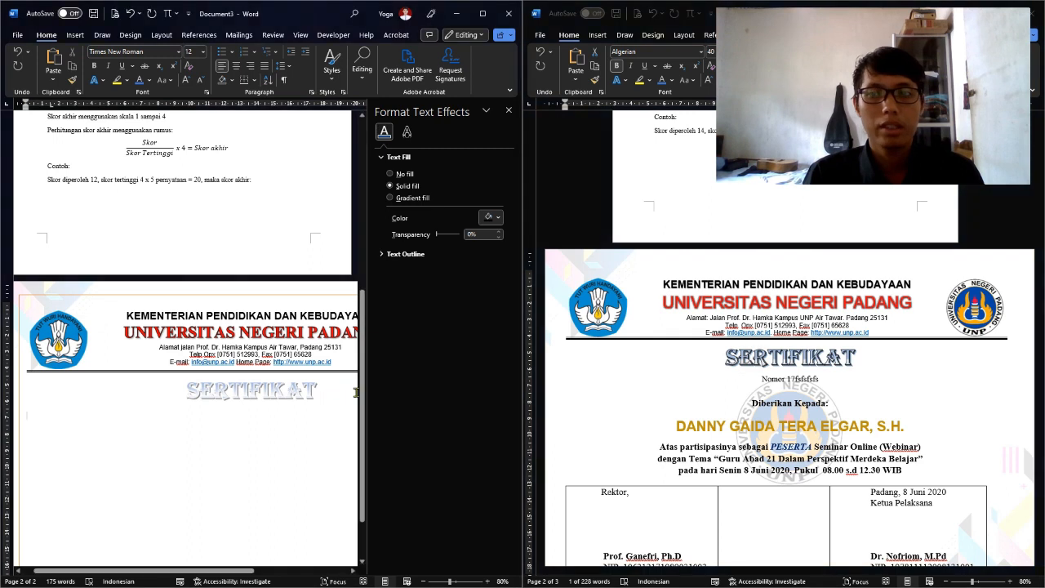
pyautogui.scroll(-1, 341, 368)
pyautogui.click(338, 357)
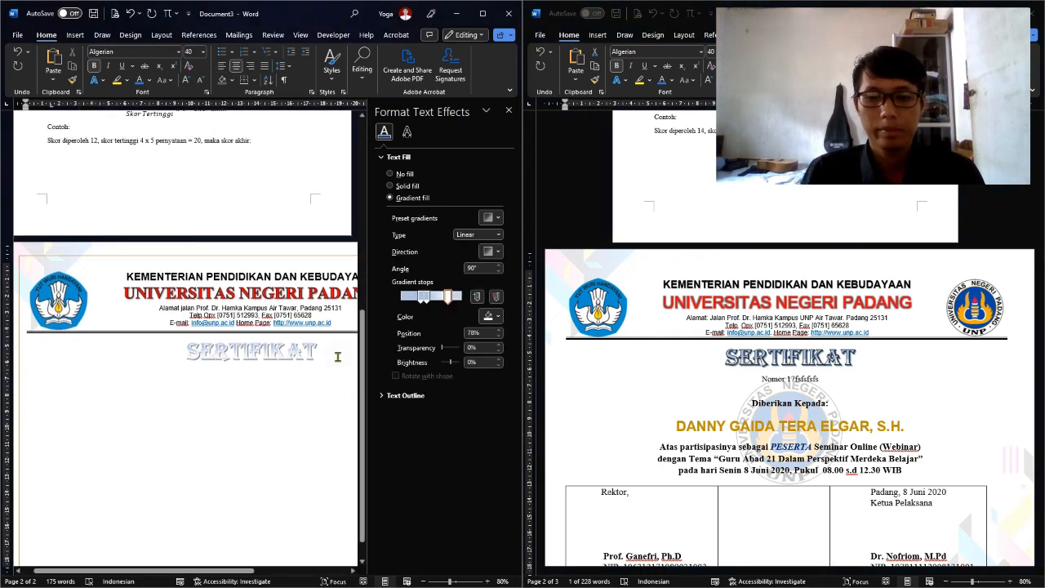
pyautogui.press('Return')
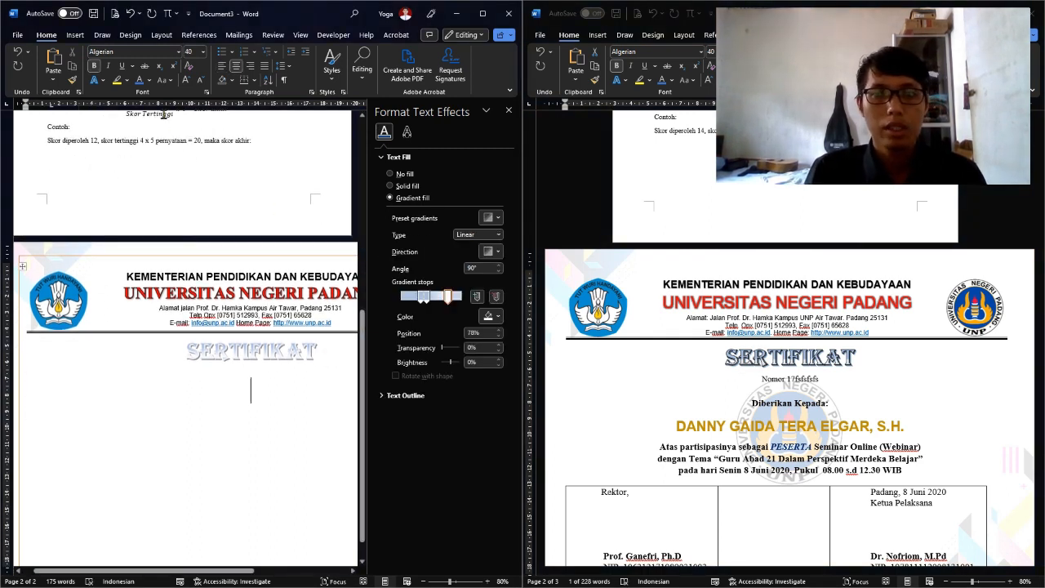
pyautogui.click(181, 52)
pyautogui.click(131, 138)
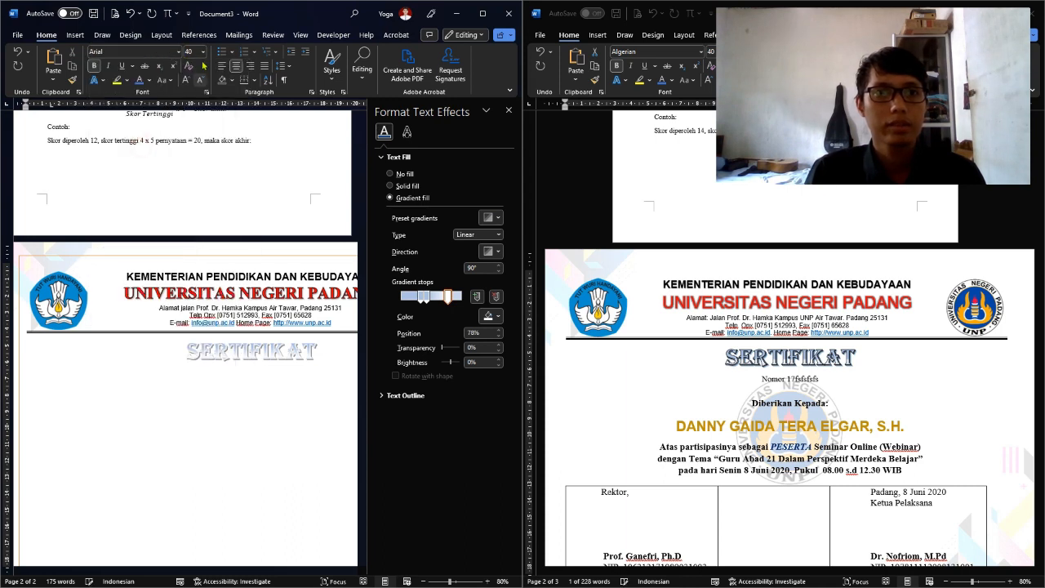
pyautogui.click(203, 52)
pyautogui.click(195, 107)
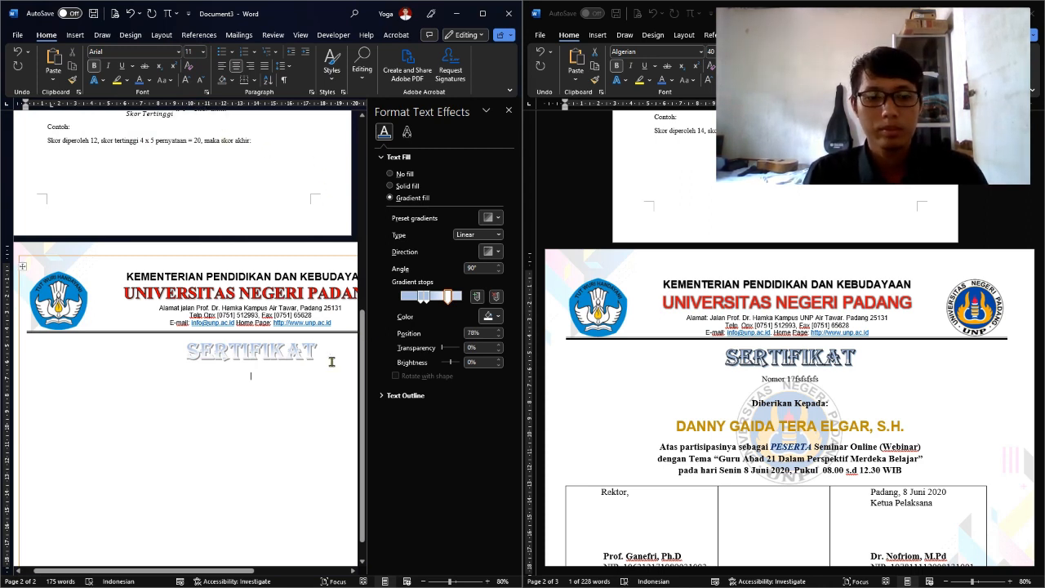
pyautogui.hotkey('alt', 'Tab')
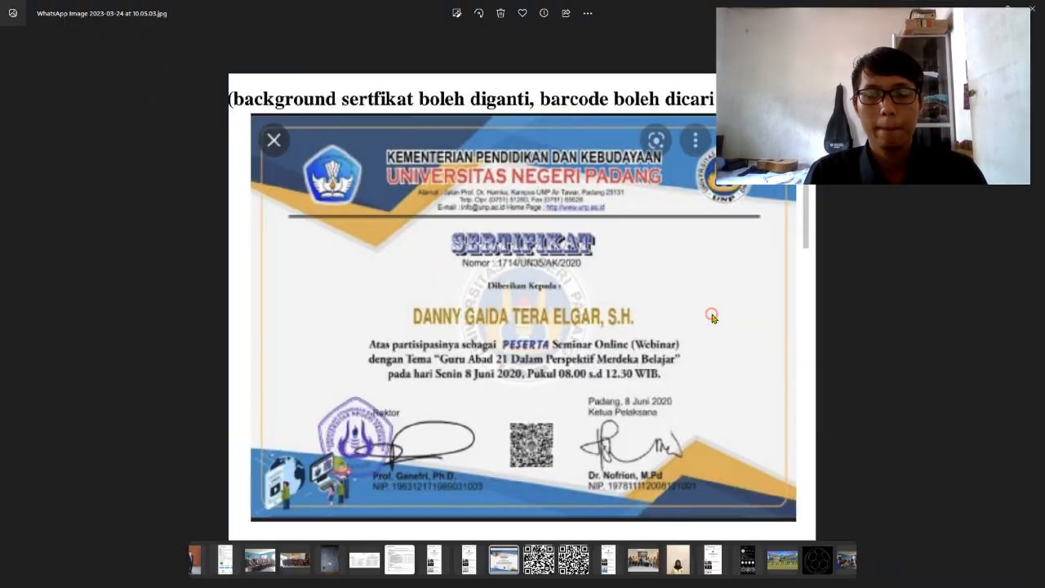
# Snap the WhatsApp reference certificate photo to the right half and close Word's Format Text Effects pane
pyautogui.click(708, 318)
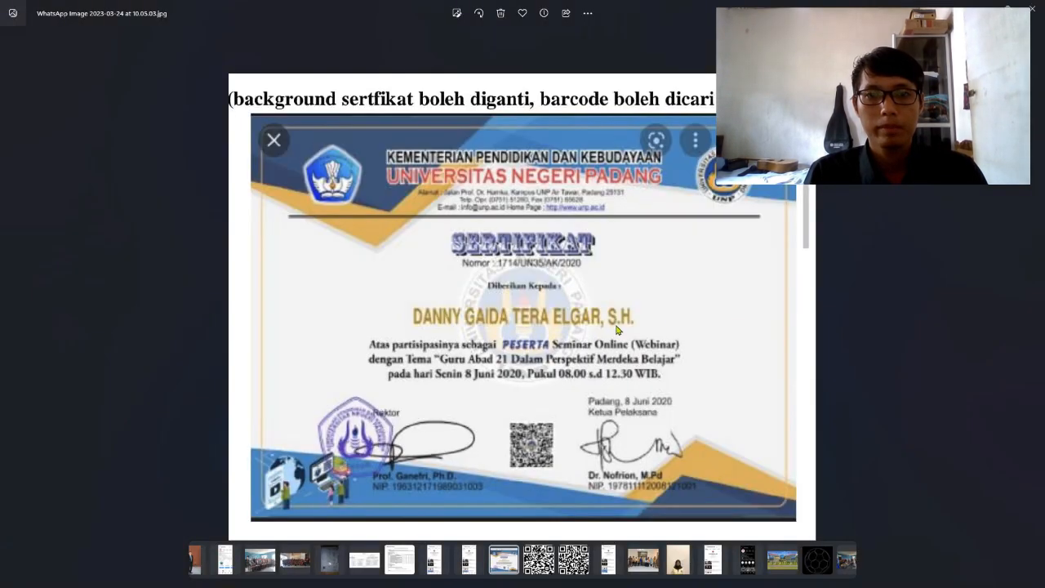
pyautogui.press('super+Right')
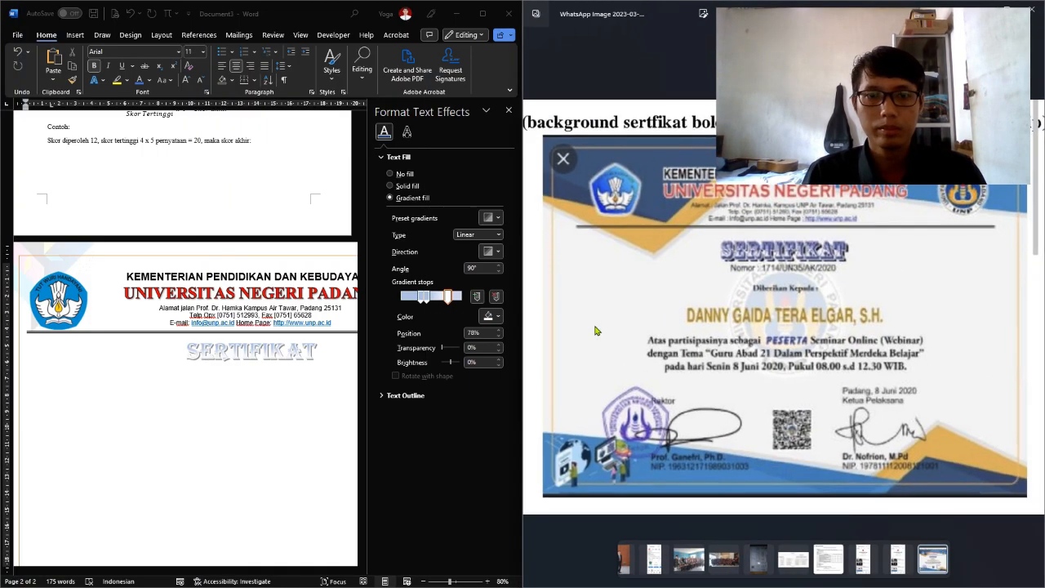
pyautogui.click(509, 110)
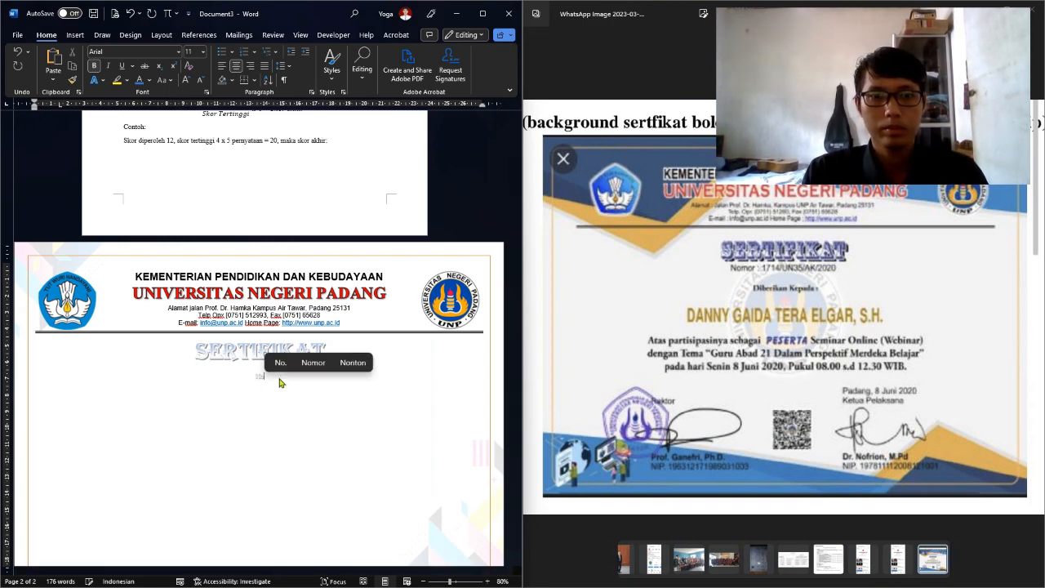
# Add a centred line reading 'Nomor : 1714/UN35/AK/2020' below the SERTIFIKAT title
pyautogui.press('Down')
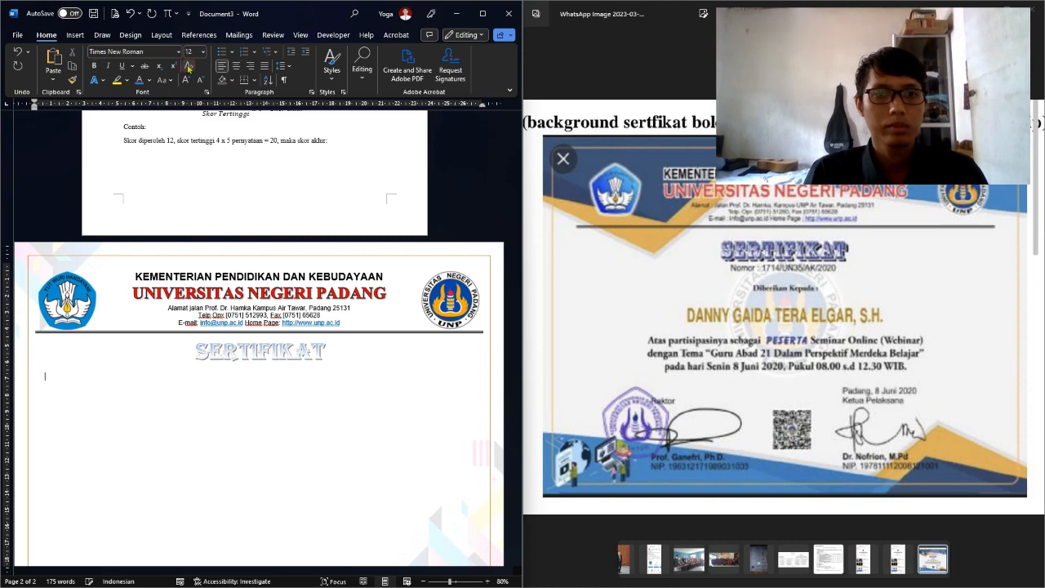
pyautogui.hotkey('ctrl', 'e')
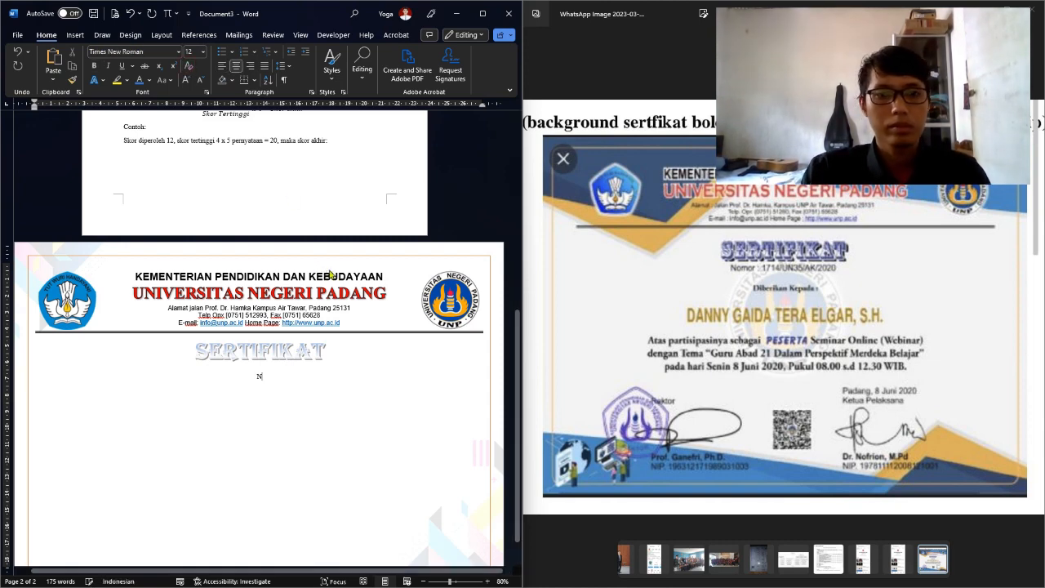
pyautogui.write('Nomor')
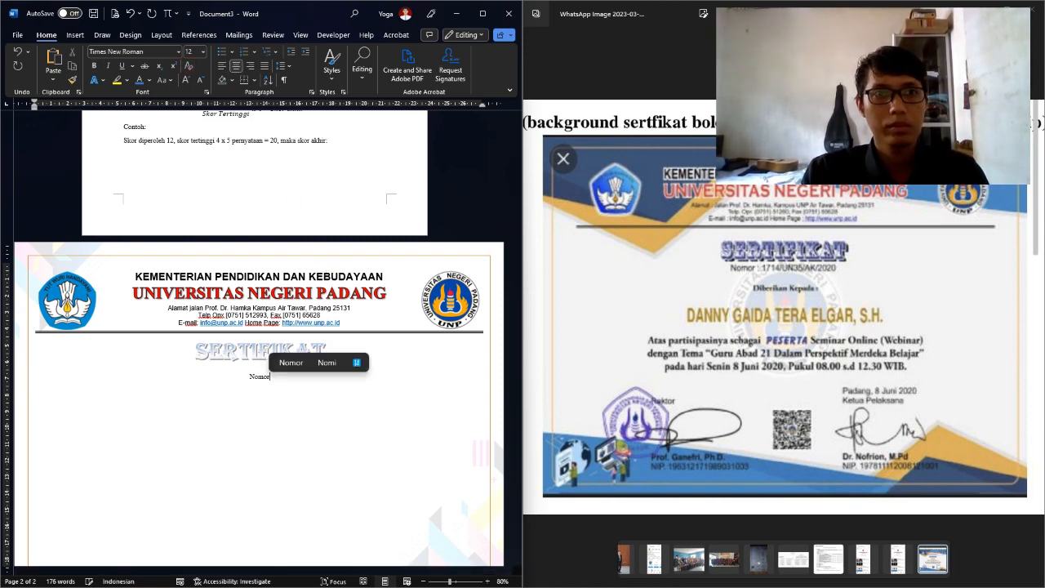
pyautogui.press('BackSpace')
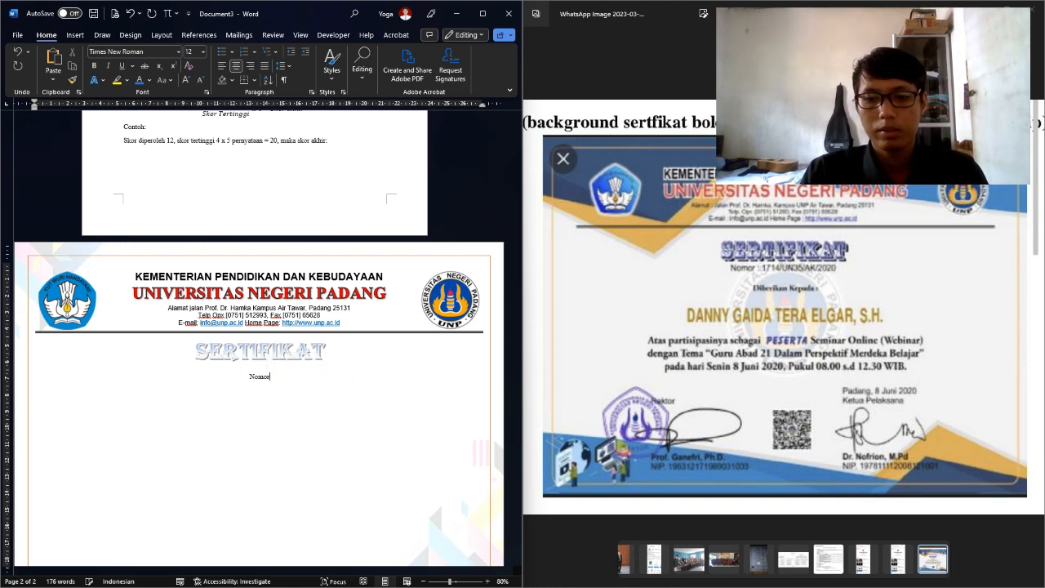
pyautogui.write(';')
pyautogui.press('BackSpace')
pyautogui.press('BackSpace')
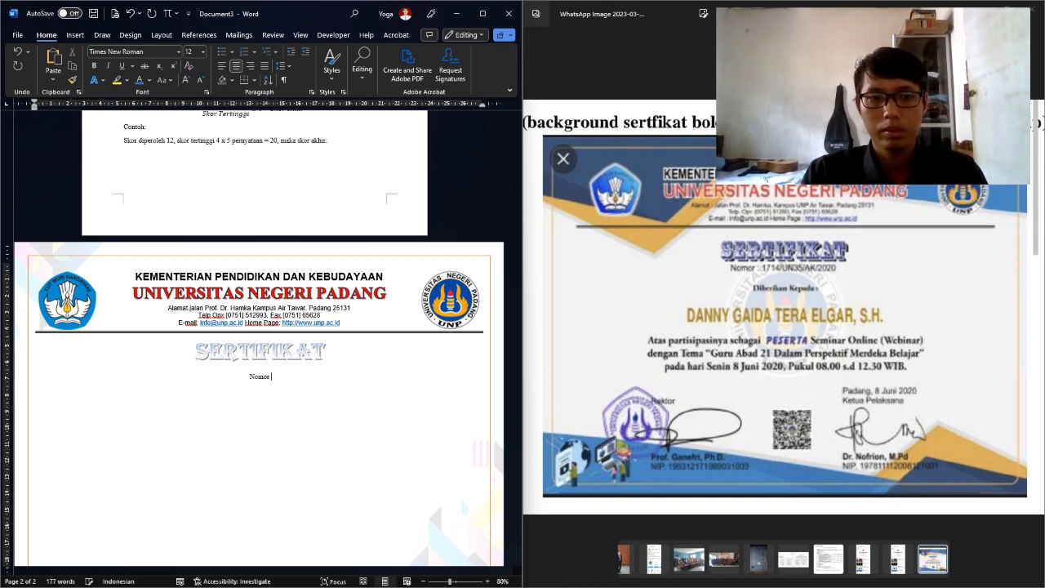
pyautogui.write(':')
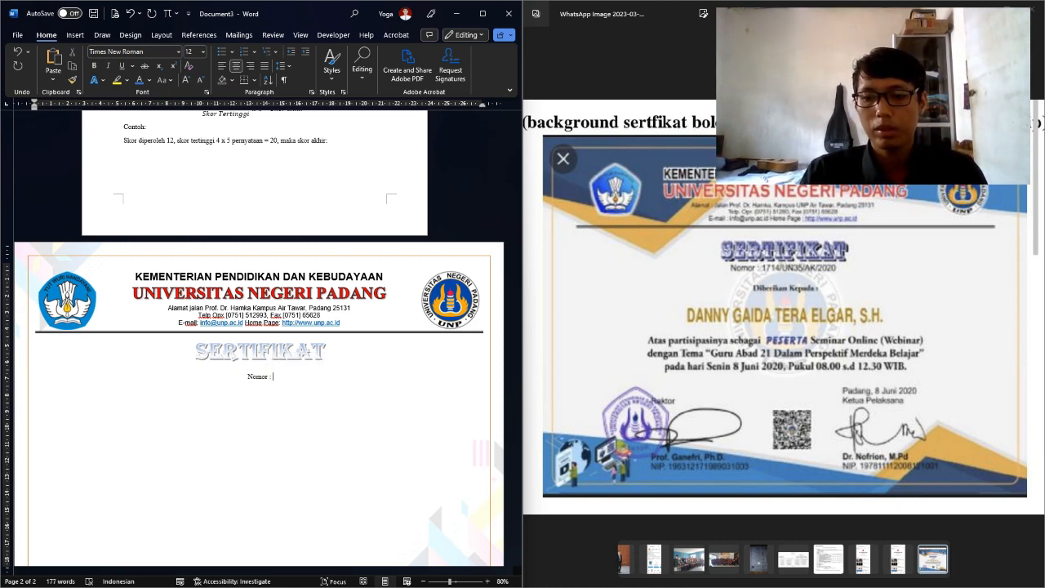
pyautogui.write(' 1714')
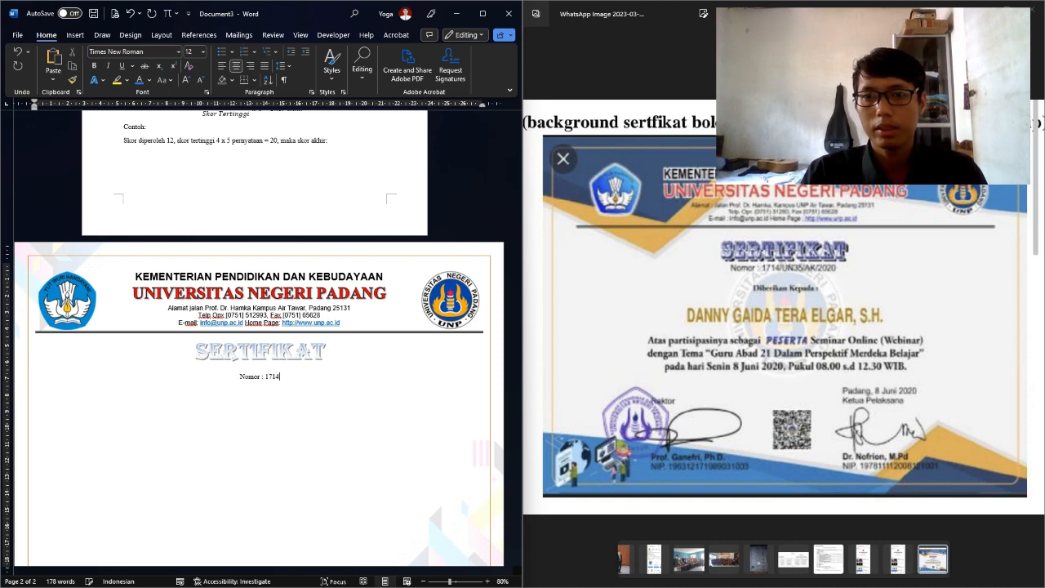
pyautogui.write('/U')
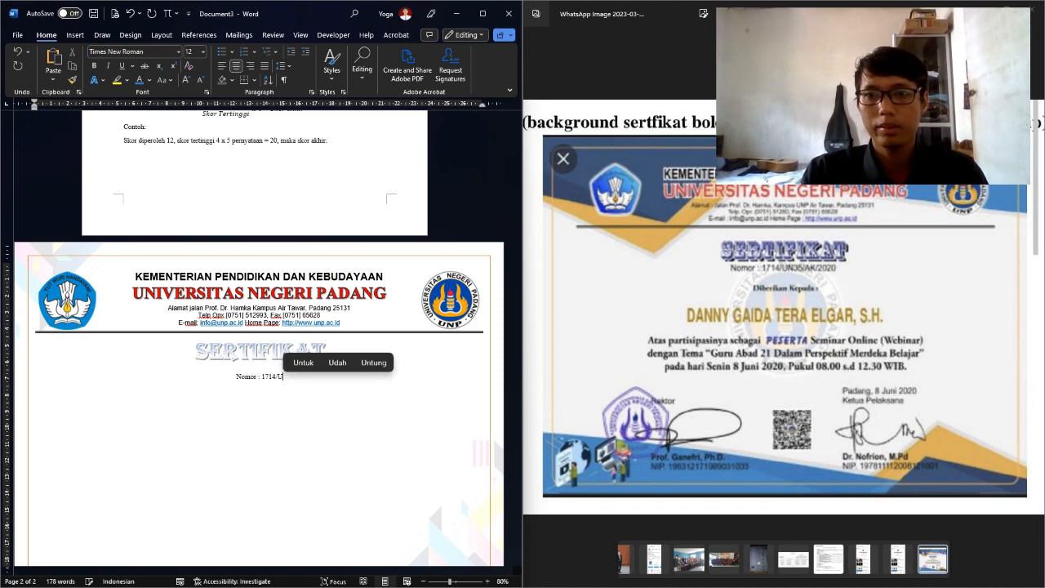
pyautogui.write('N35')
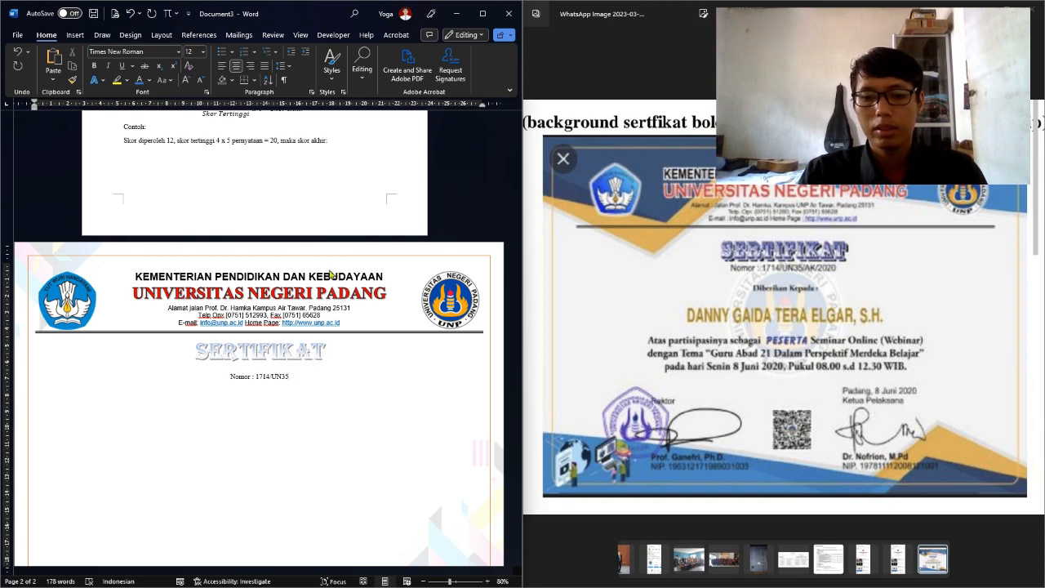
pyautogui.write('/')
pyautogui.press('BackSpace')
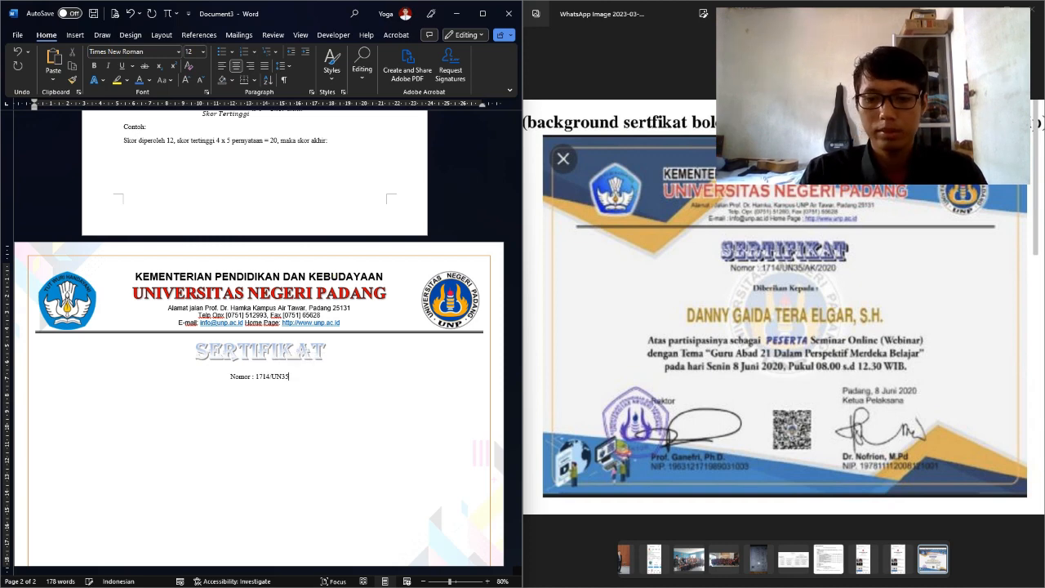
pyautogui.write('/')
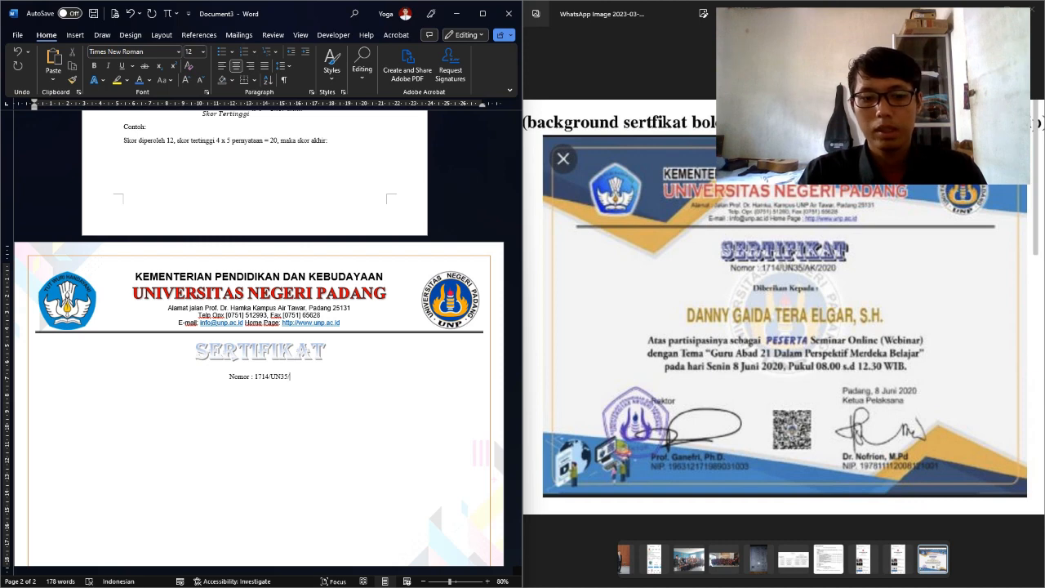
pyautogui.write('AK/')
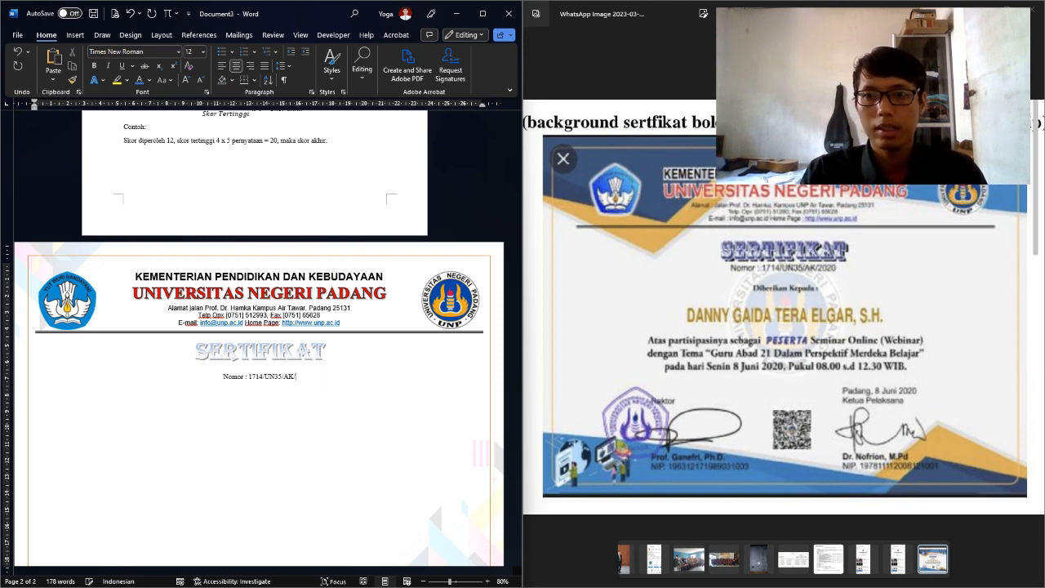
pyautogui.write('2020')
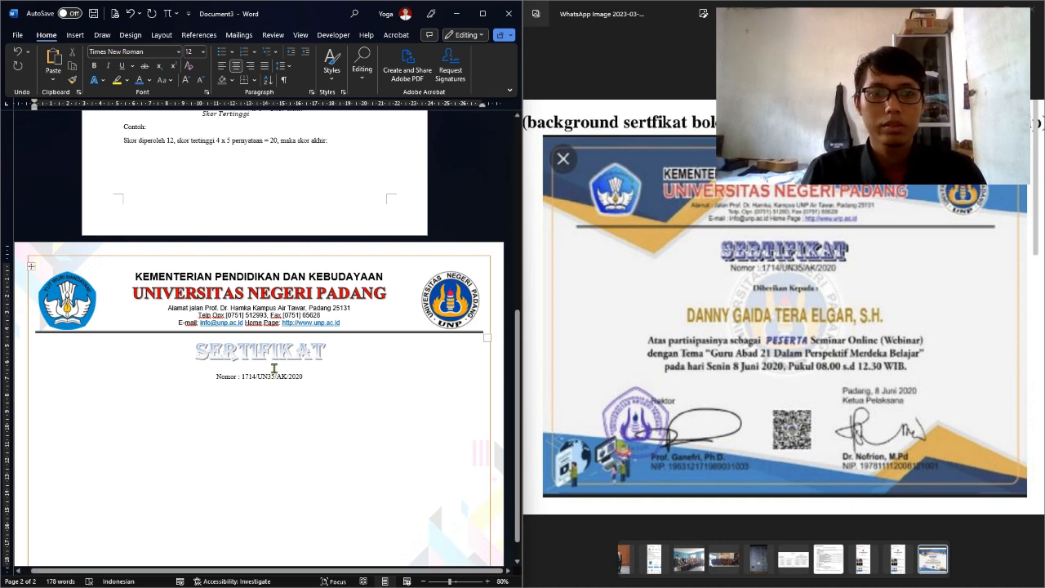
# Remove the space after the SERTIFIKAT title paragraph
pyautogui.moveTo(274, 367); pyautogui.dragTo(294, 368)
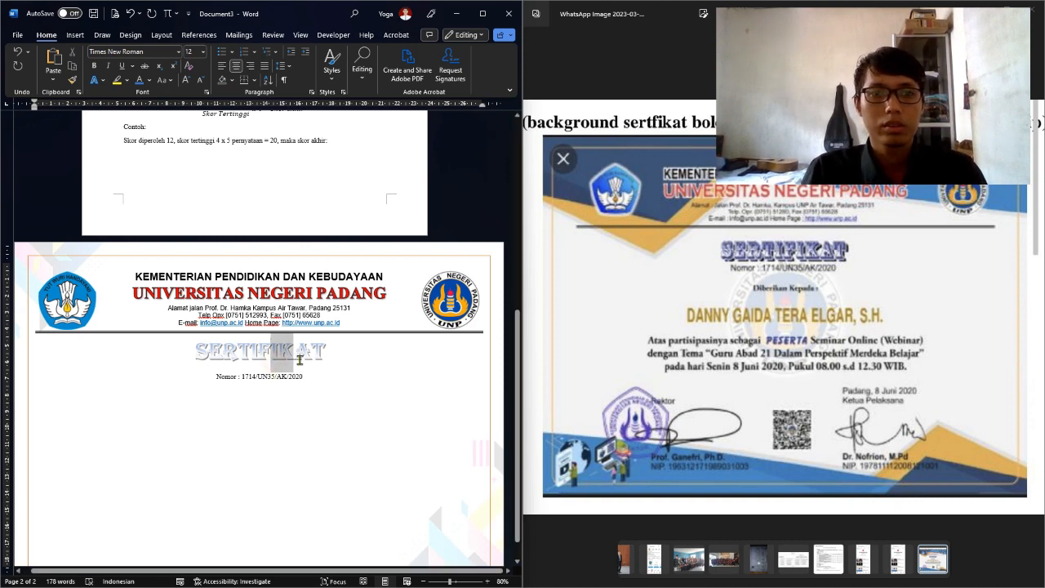
pyautogui.click(281, 66)
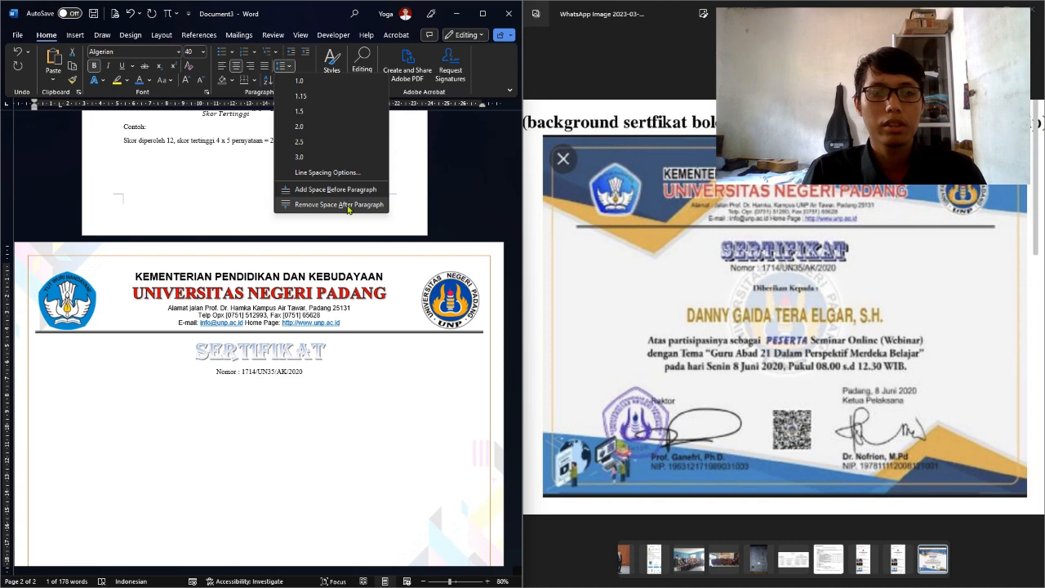
pyautogui.click(282, 205)
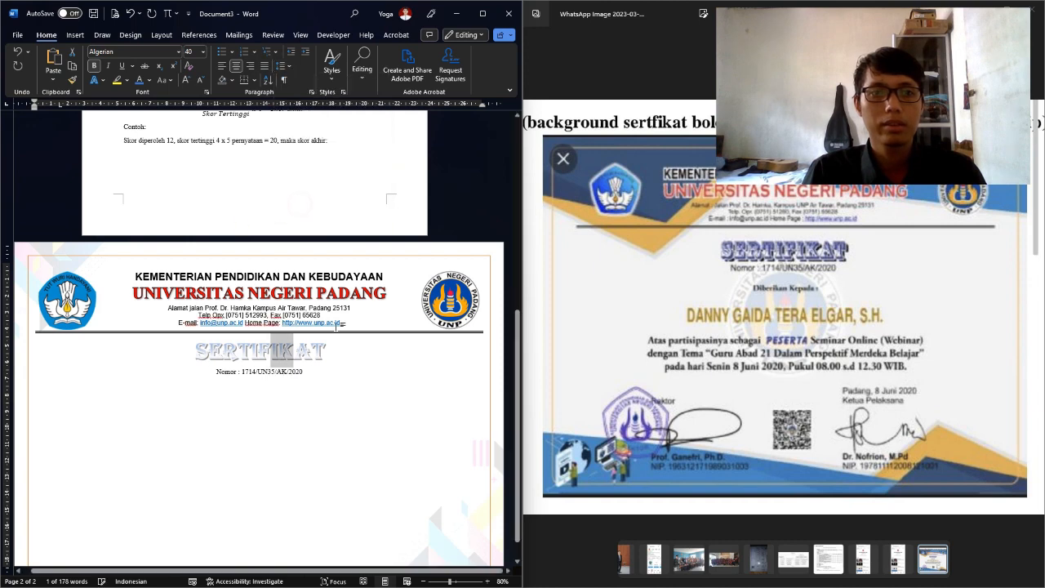
pyautogui.click(352, 382)
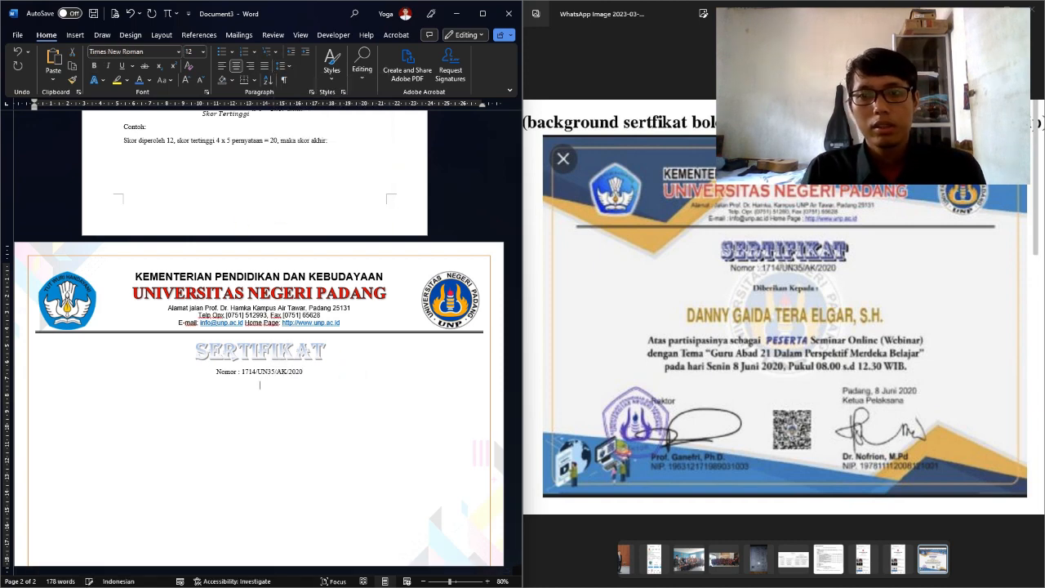
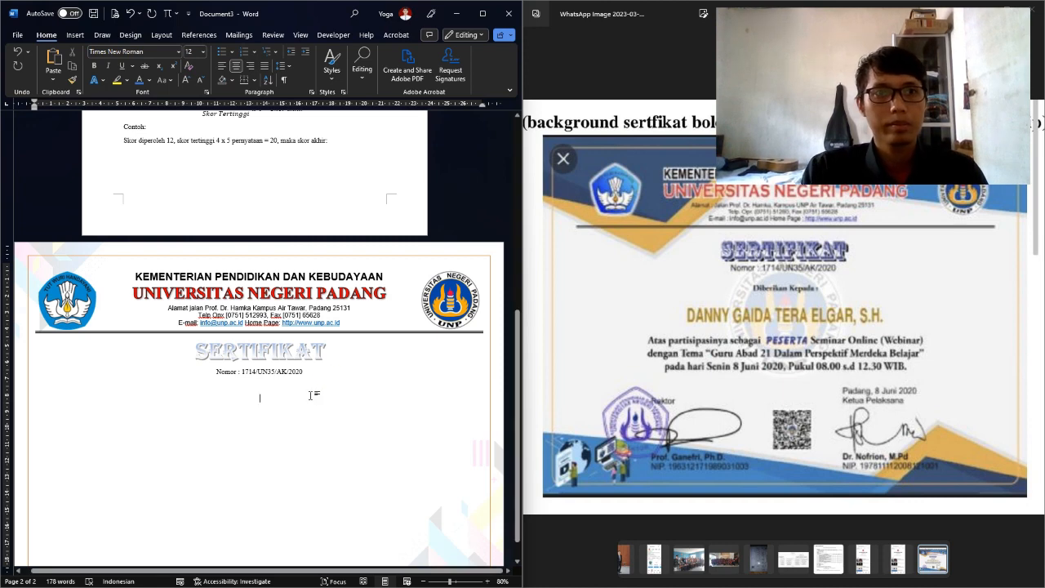
# Add a bold 'Diberikan Kepada:' line and the recipient's full name with S.H., then switch to the reference
pyautogui.hotkey('ctrl', 'b')
pyautogui.write('Di')
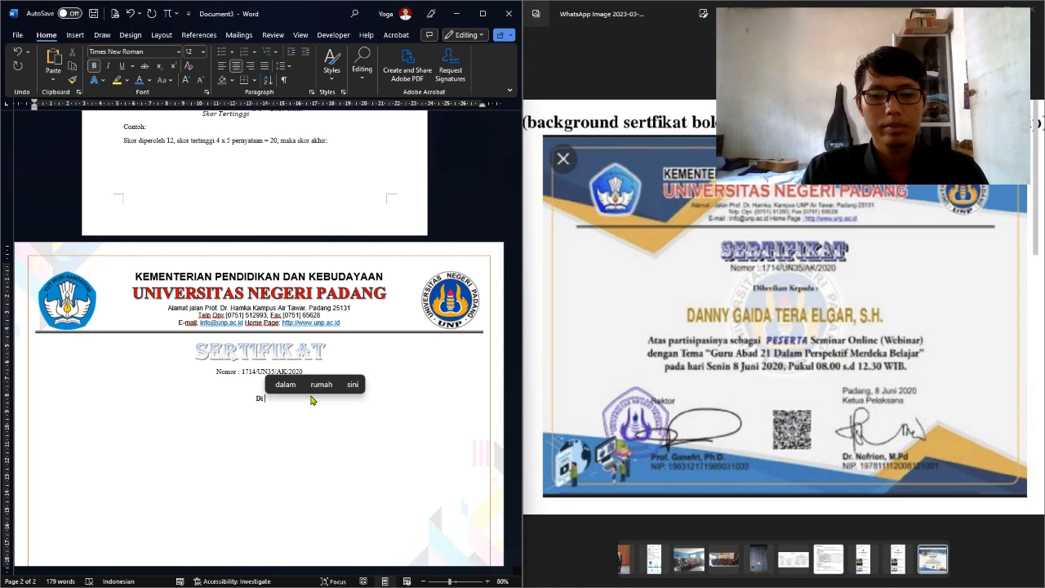
pyautogui.press('BackSpace')
pyautogui.write('berikan ')
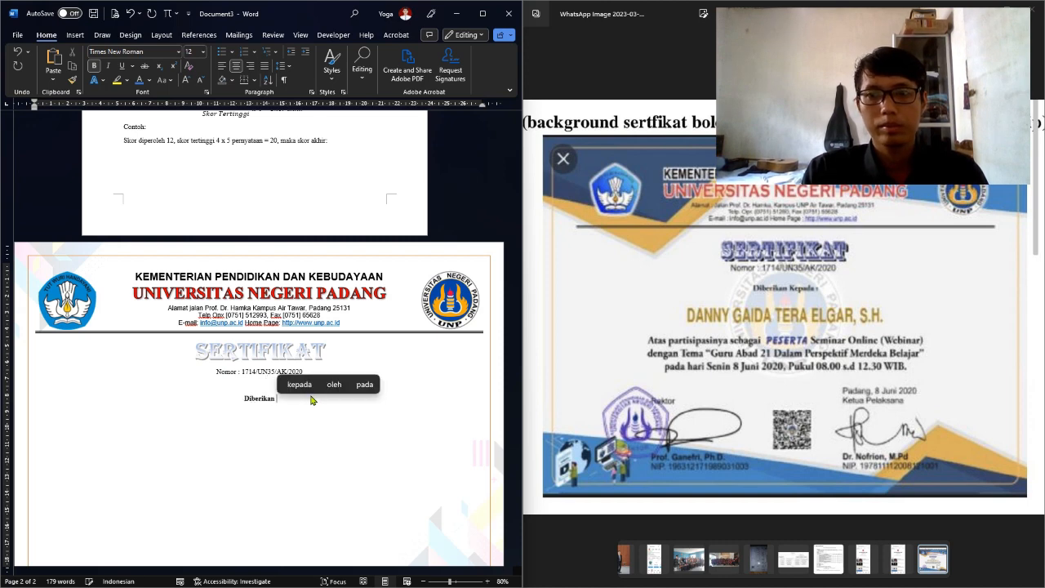
pyautogui.write('Kepada:')
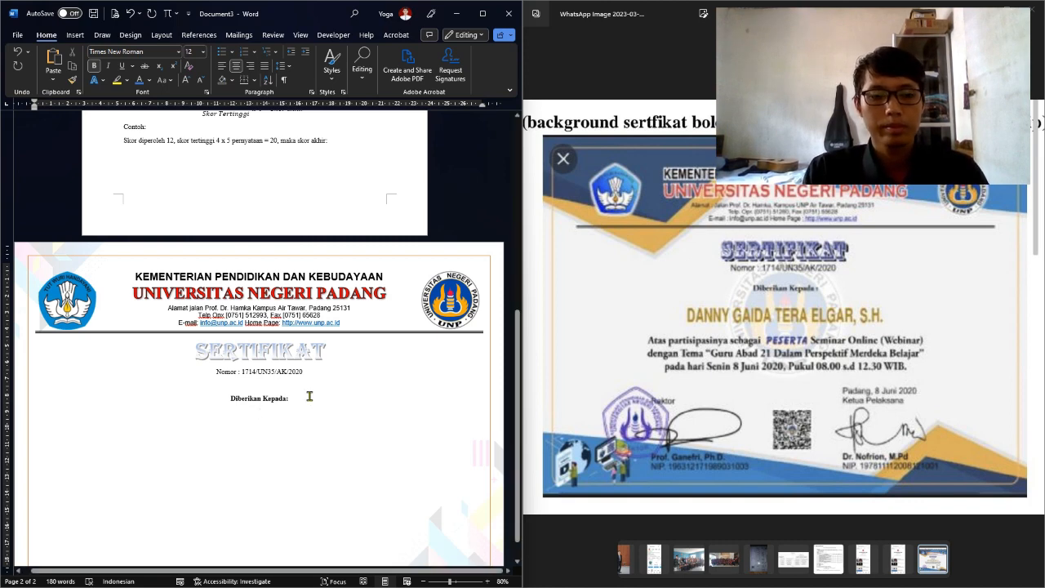
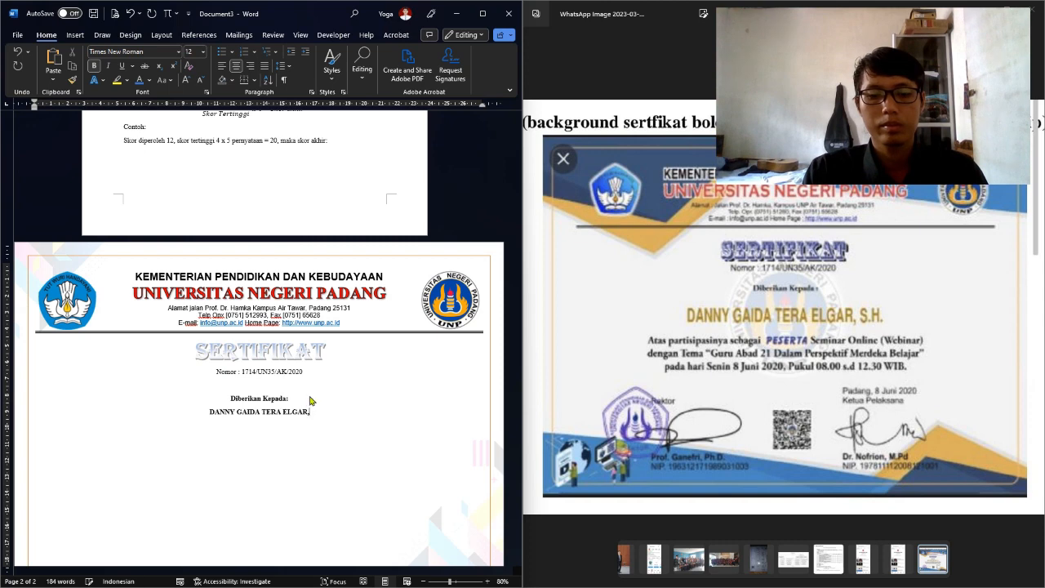
pyautogui.write('S.H.')
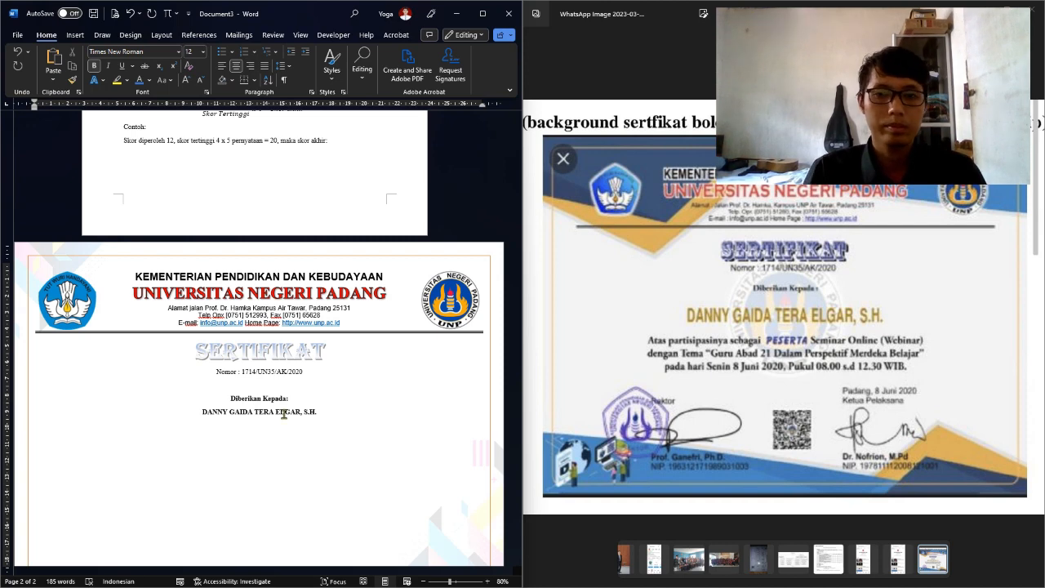
pyautogui.hotkey('alt', 'Tab')
pyautogui.hotkey('alt', 'Tab')
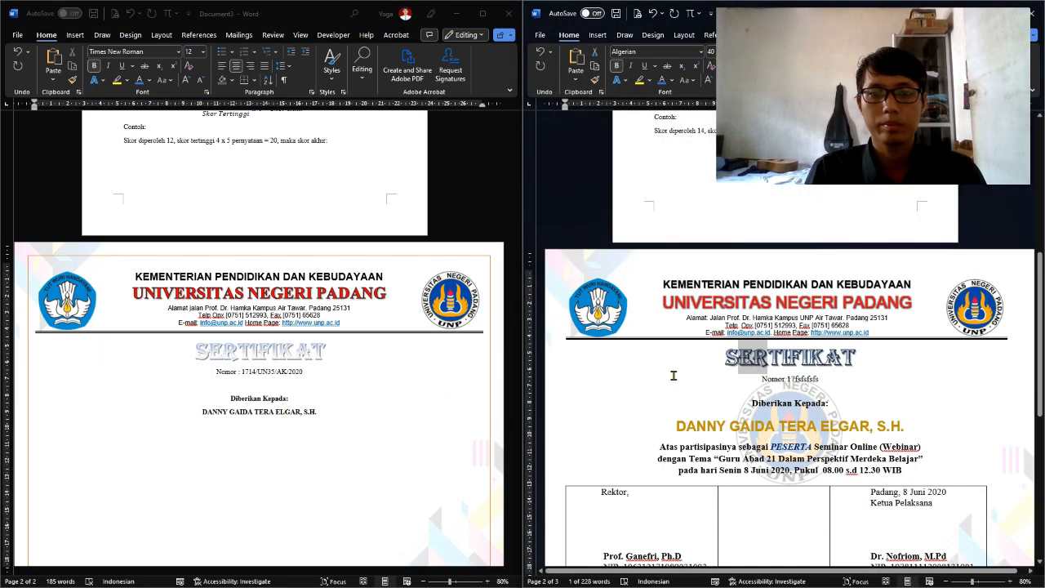
# Copy the three-line event description from the reference and paste it below the recipient's name
pyautogui.moveTo(663, 447); pyautogui.dragTo(915, 472)
pyautogui.press('super+c')
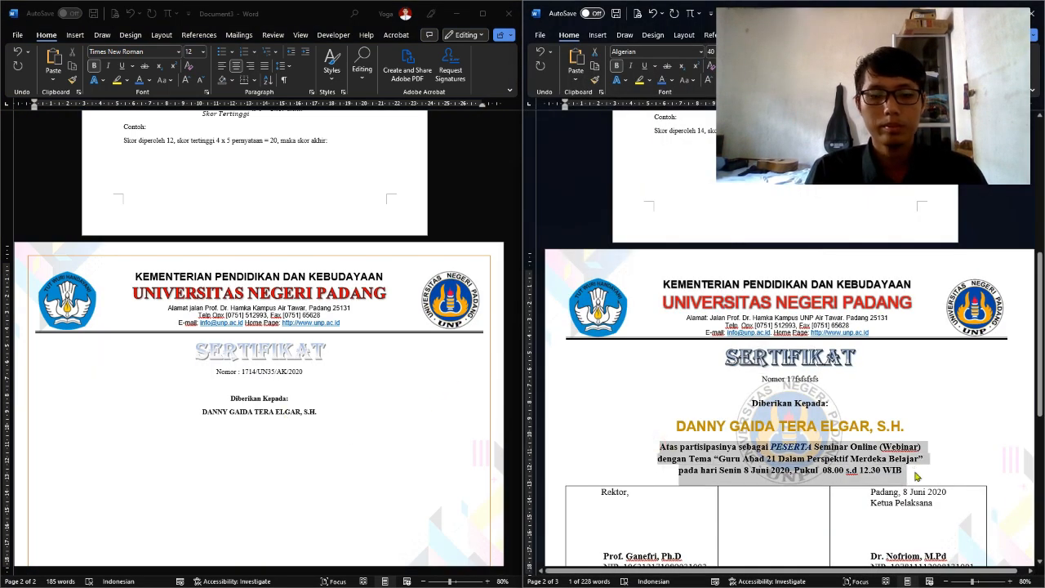
pyautogui.click(269, 431)
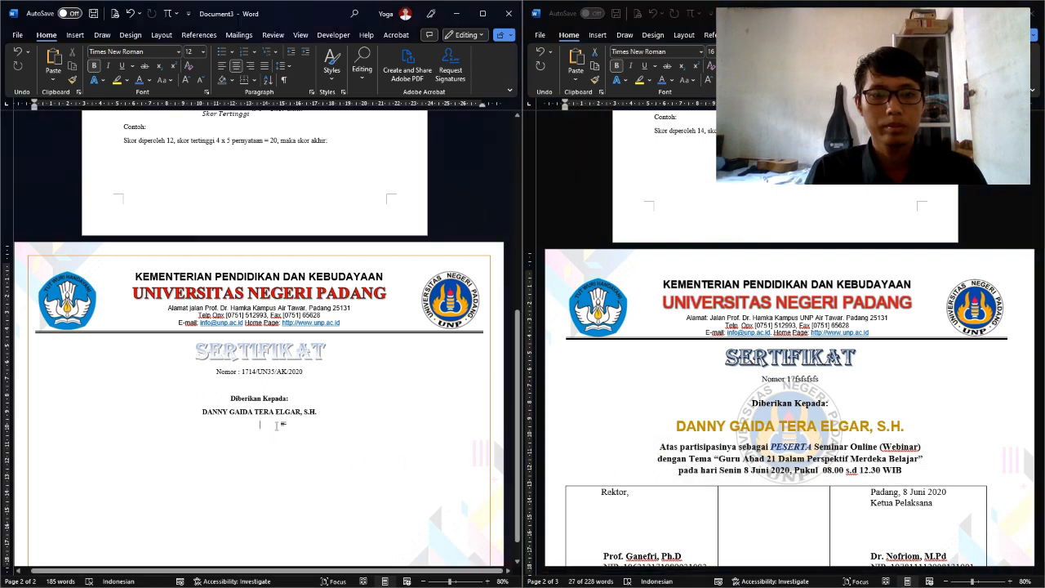
pyautogui.rightClick(277, 426)
pyautogui.click(298, 292)
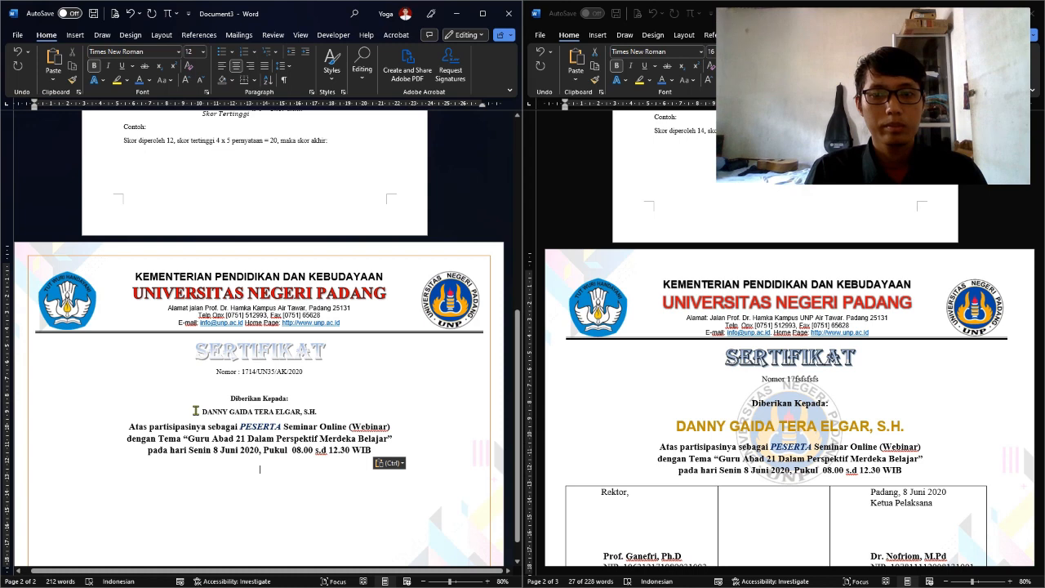
# Compare the pasted text and recipient name with the reference certificate's name formatting
pyautogui.moveTo(189, 437); pyautogui.dragTo(230, 446)
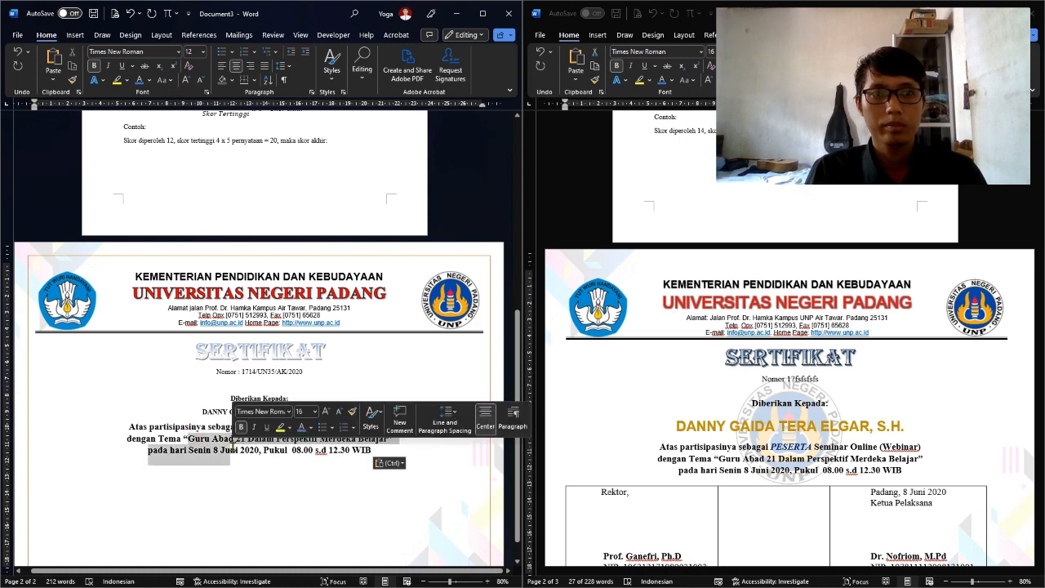
pyautogui.tripleClick(670, 458)
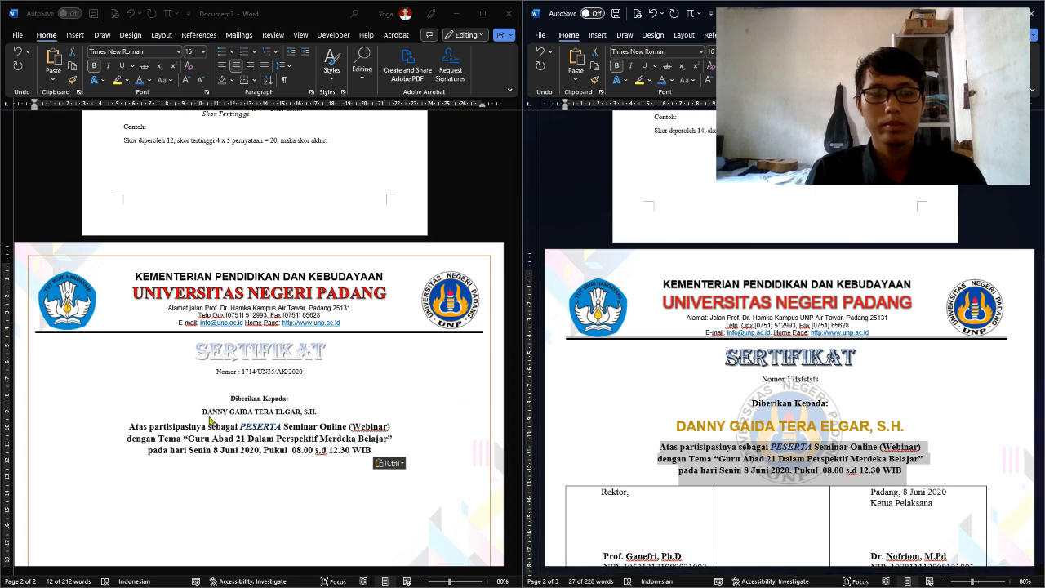
pyautogui.moveTo(677, 426); pyautogui.dragTo(727, 427)
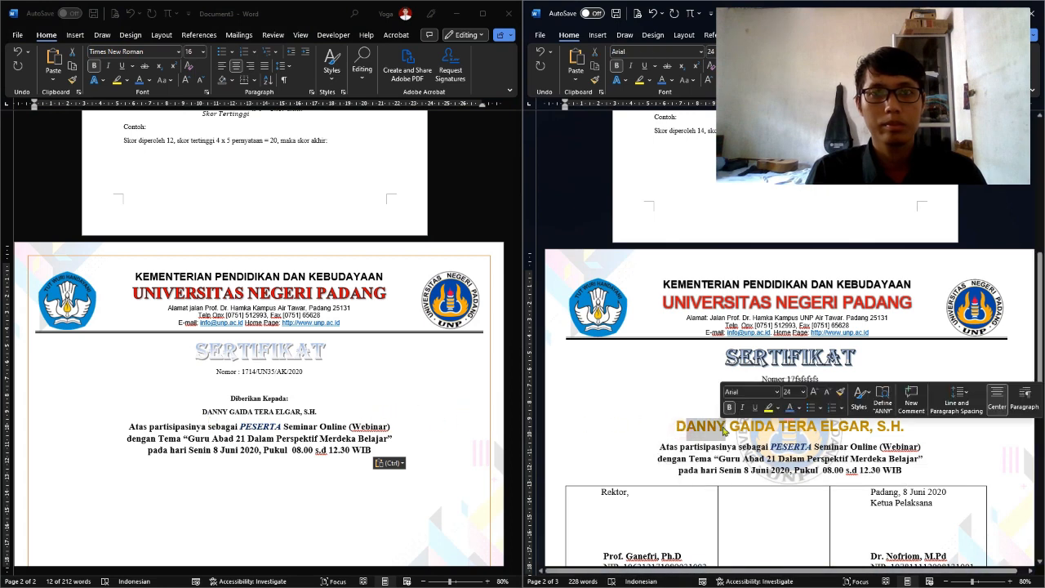
pyautogui.click(216, 413)
pyautogui.moveTo(203, 413); pyautogui.dragTo(327, 414)
pyautogui.click(714, 425)
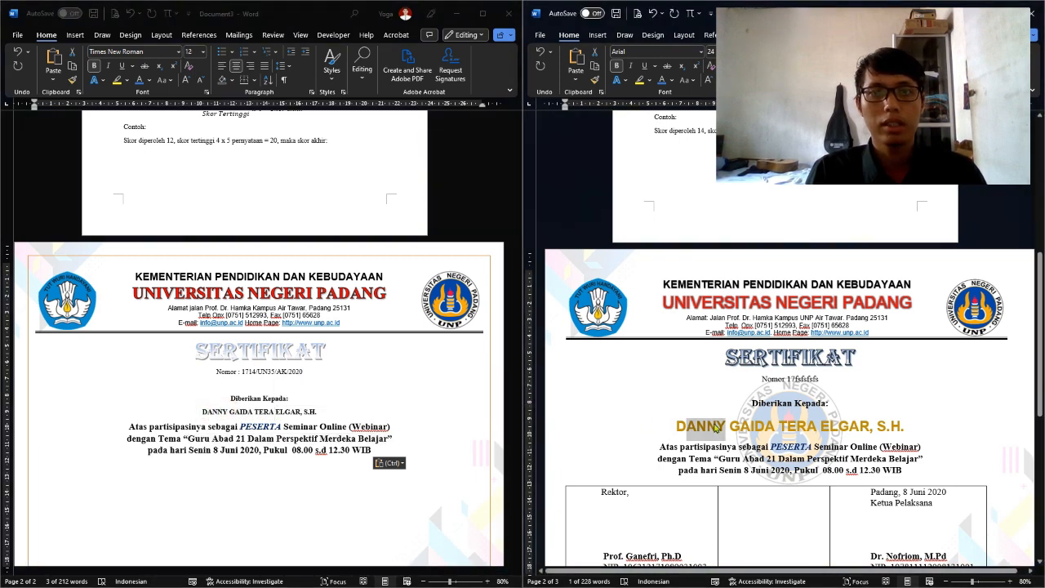
pyautogui.click(714, 425)
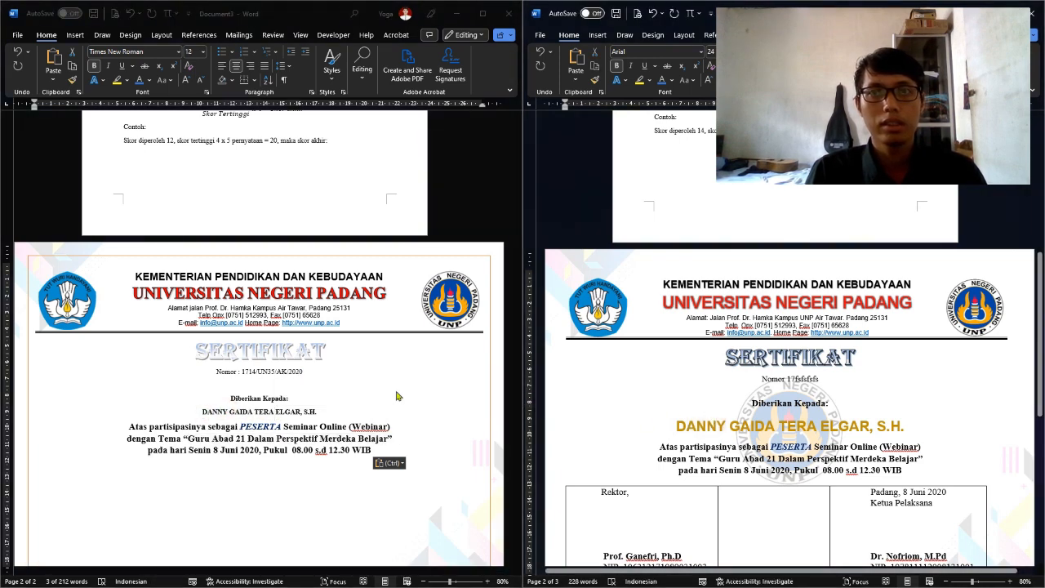
# Format the recipient's name as 24 pt Arial in Gold, Accent 4, Darker 25%
pyautogui.click(199, 414)
pyautogui.moveTo(199, 414); pyautogui.dragTo(327, 414)
pyautogui.click(189, 51)
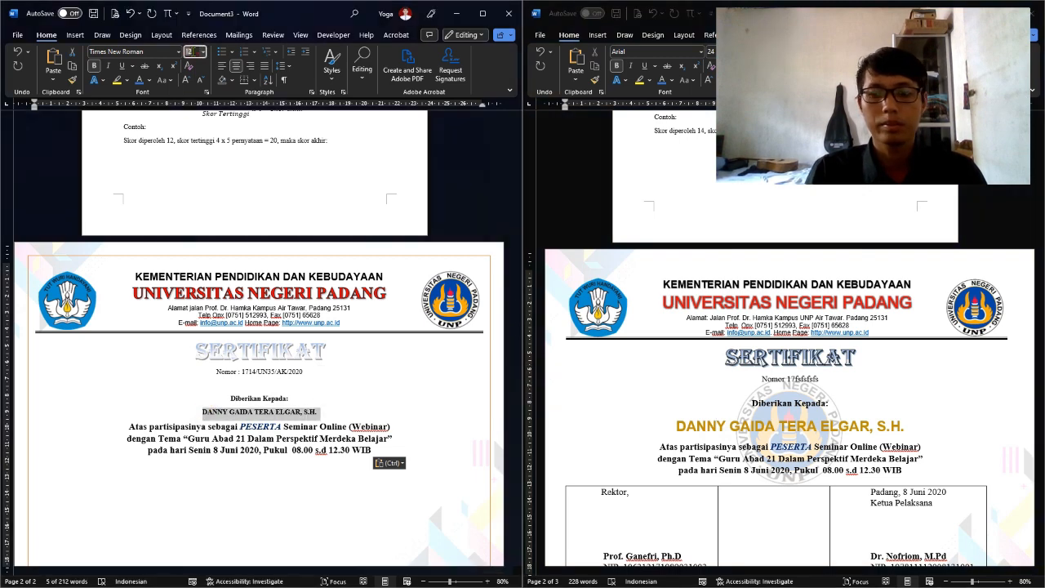
pyautogui.write('24')
pyautogui.press('Return')
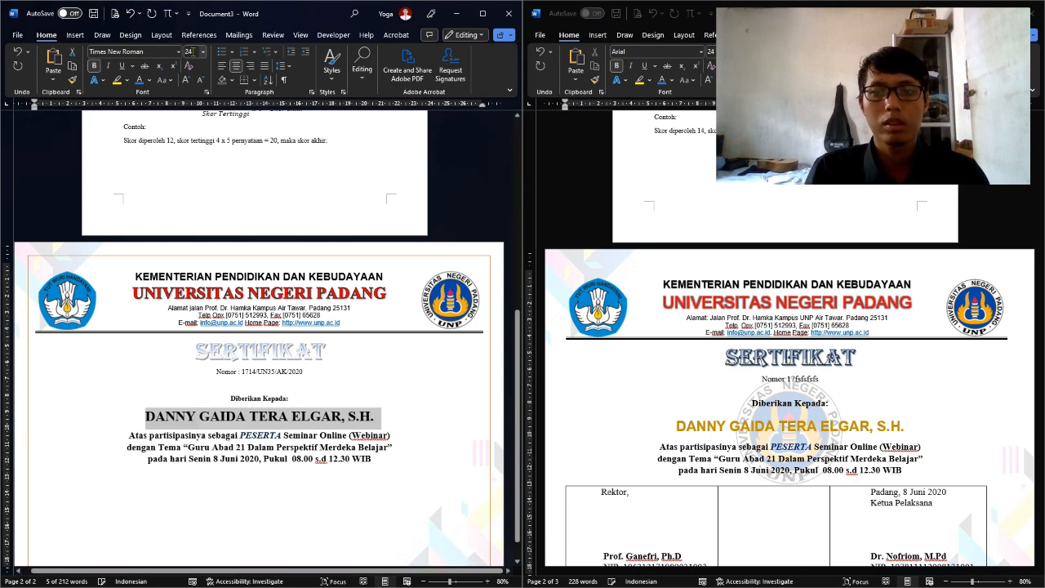
pyautogui.click(149, 80)
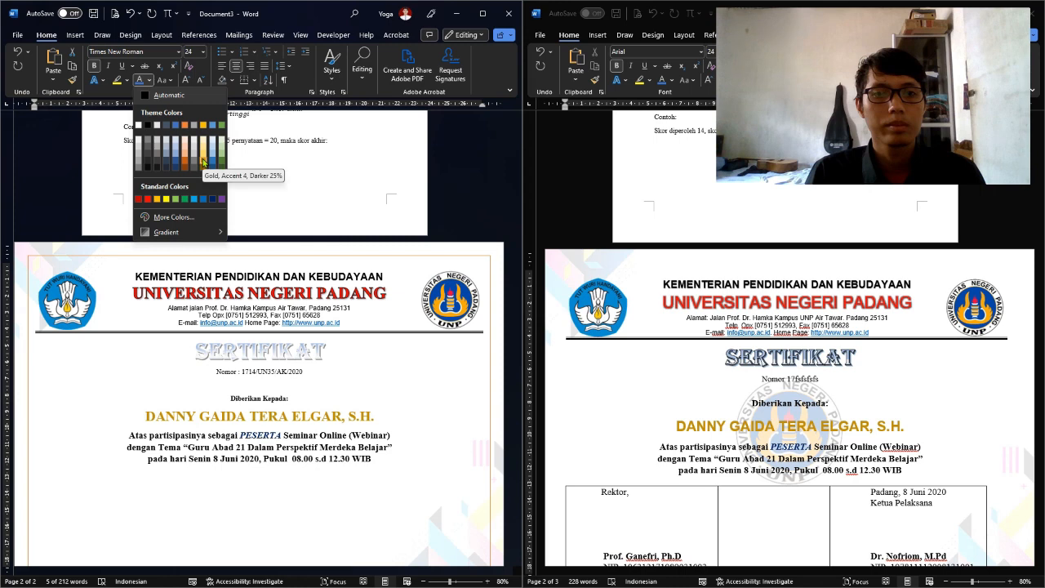
pyautogui.click(202, 160)
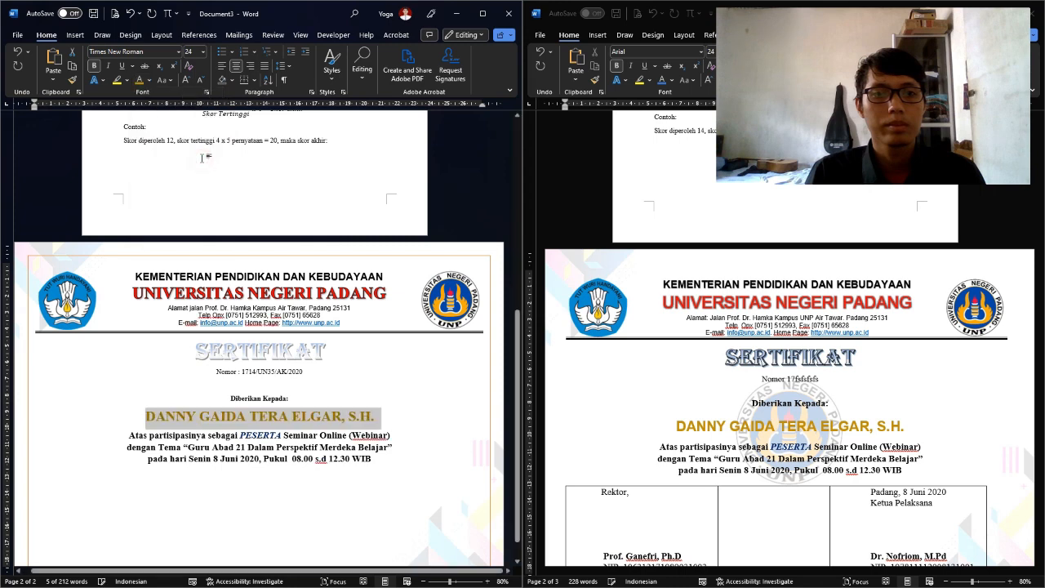
pyautogui.click(179, 51)
pyautogui.click(144, 131)
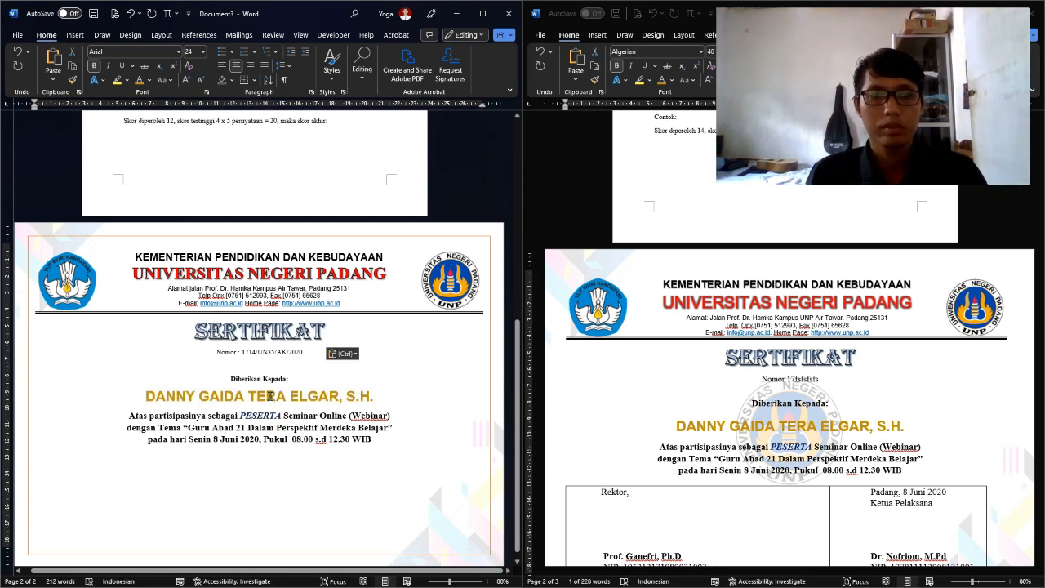
# Insert a two-column, one-row table on a new line below the event date
pyautogui.scroll(-1, 269, 396)
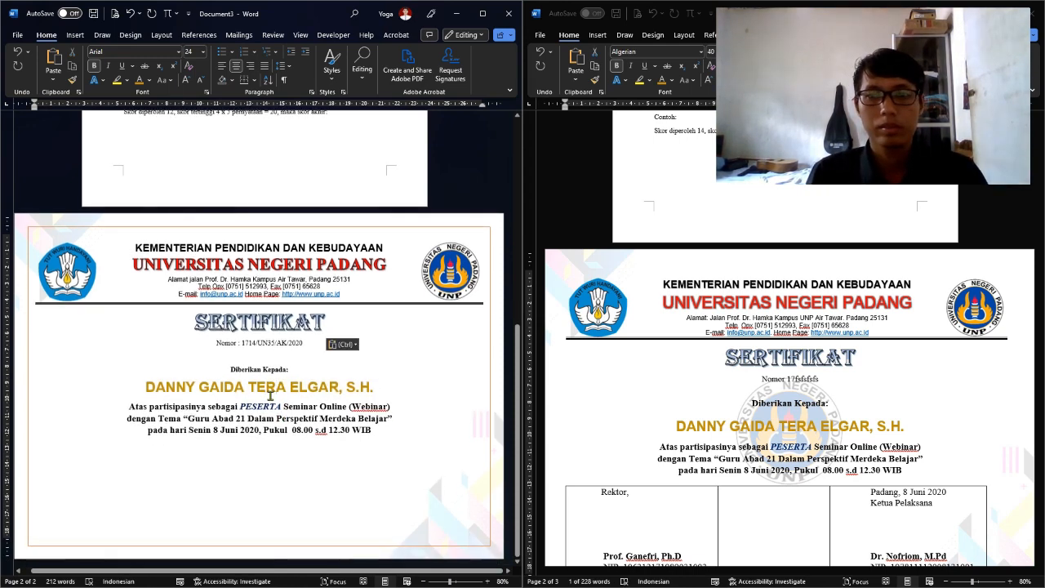
pyautogui.scroll(-2, 780, 479)
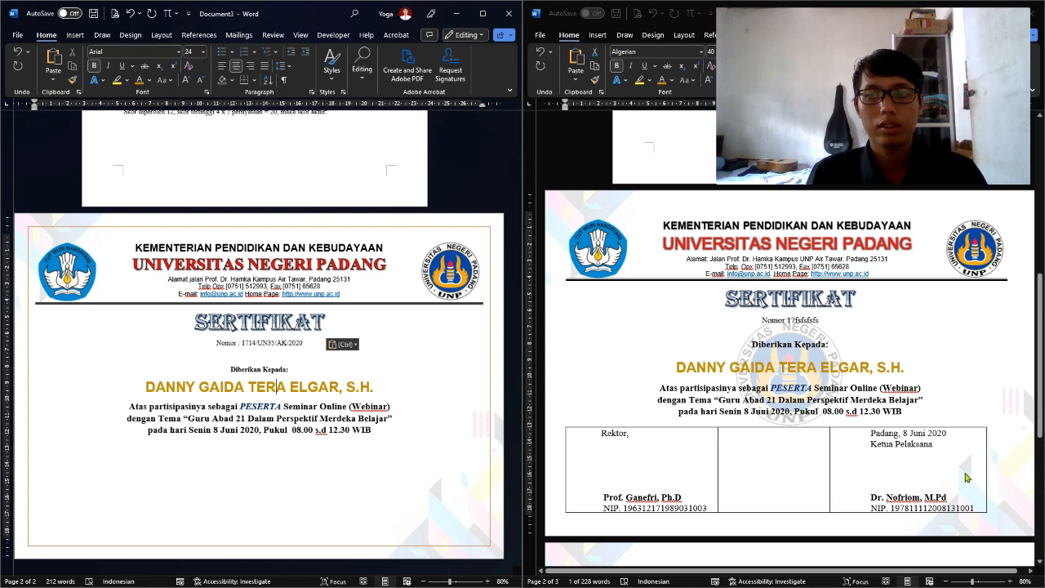
pyautogui.click(442, 437)
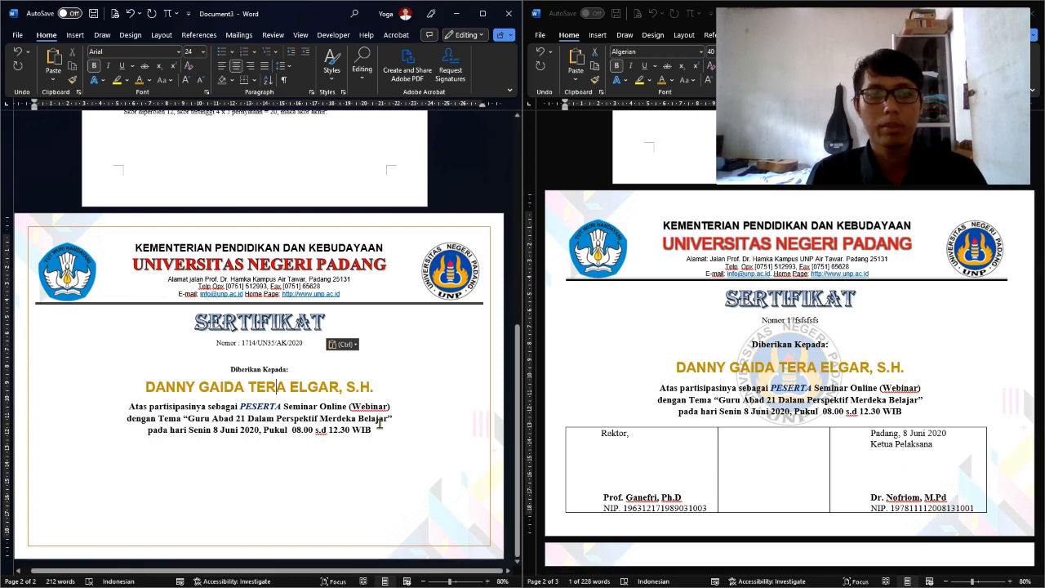
pyautogui.press('Return')
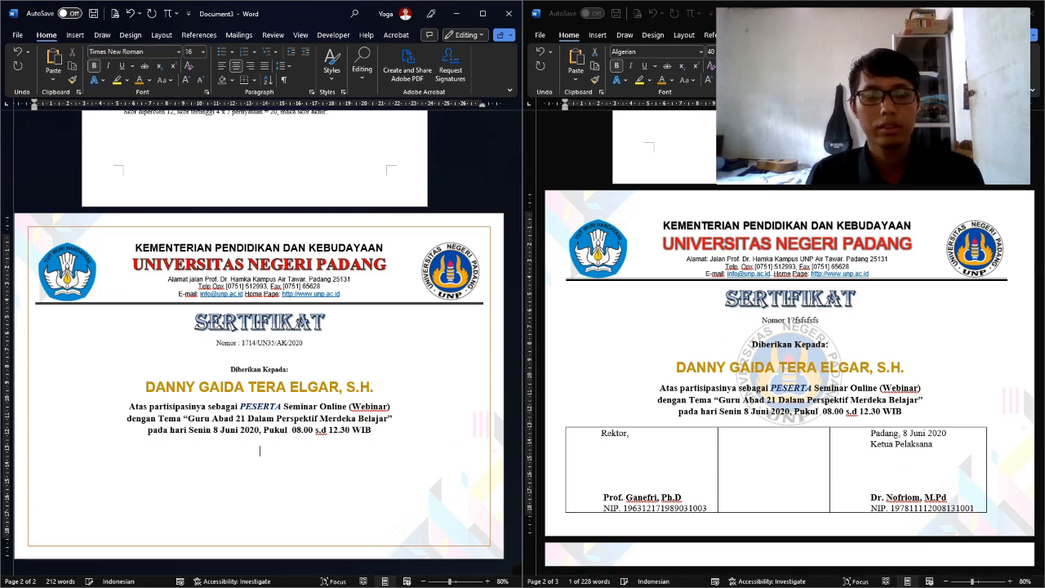
pyautogui.write('=')
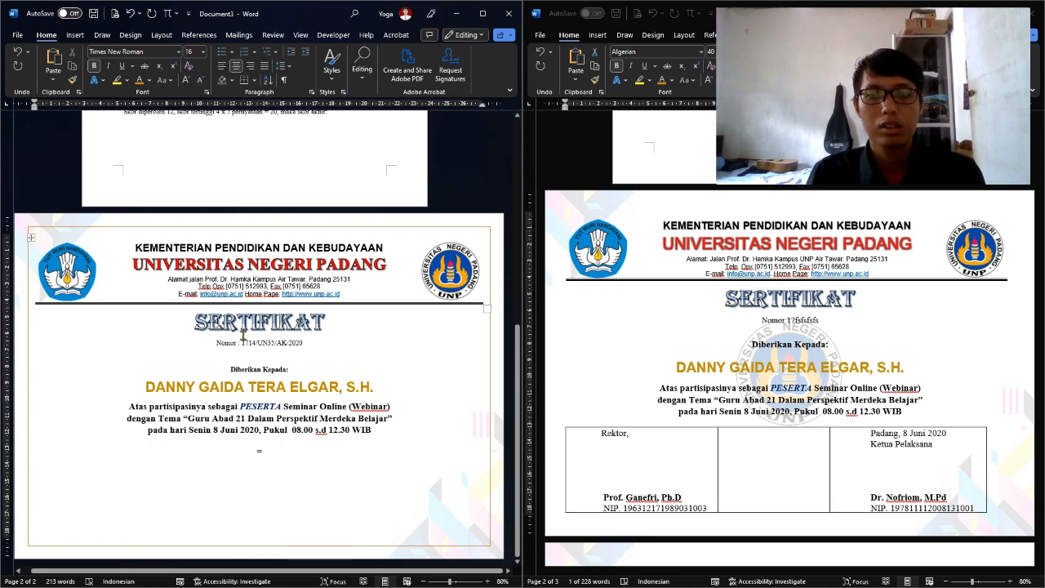
pyautogui.press('BackSpace')
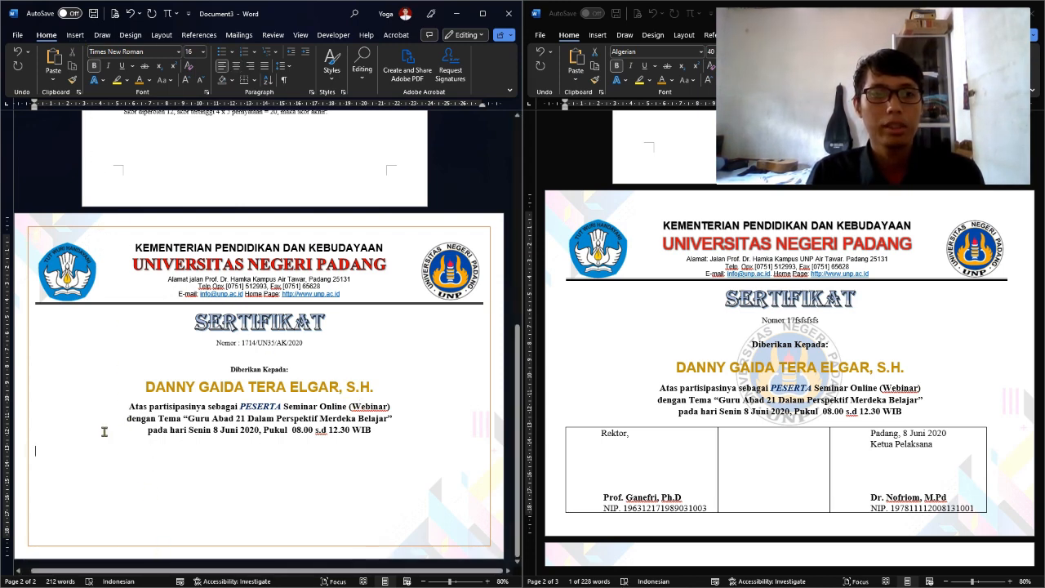
pyautogui.click(75, 35)
pyautogui.click(54, 73)
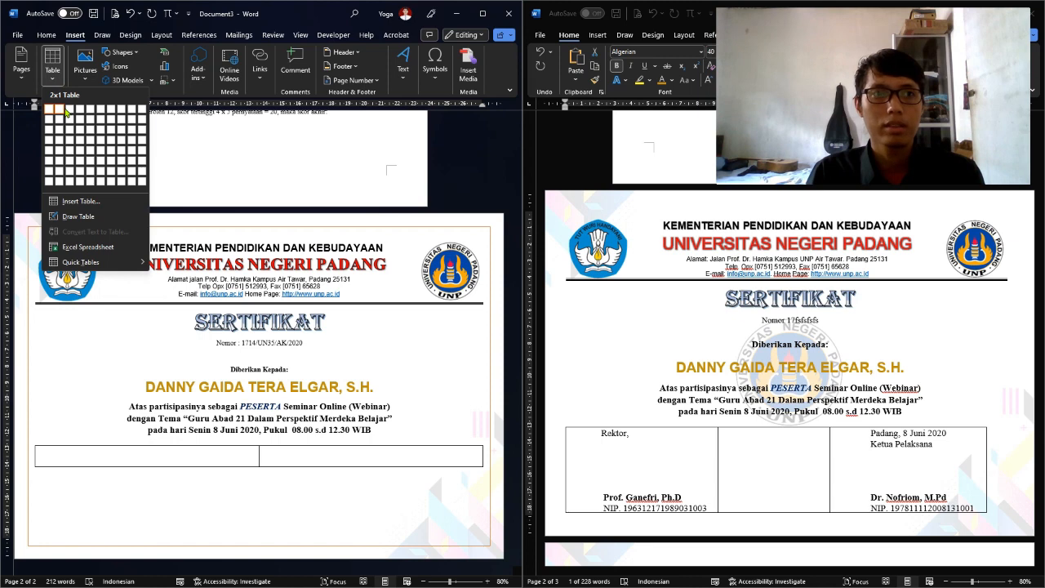
pyautogui.click(66, 113)
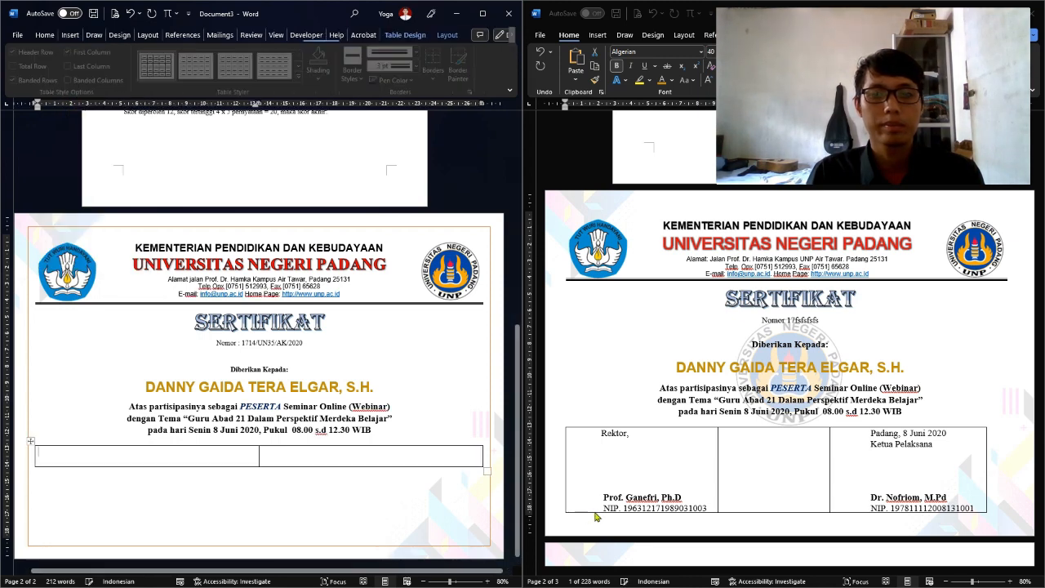
# Paste the Rektor signature block from the reference into the first cell and check its line spacing
pyautogui.click(599, 438)
pyautogui.moveTo(600, 433); pyautogui.dragTo(693, 512)
pyautogui.hotkey('ctrl', 'c')
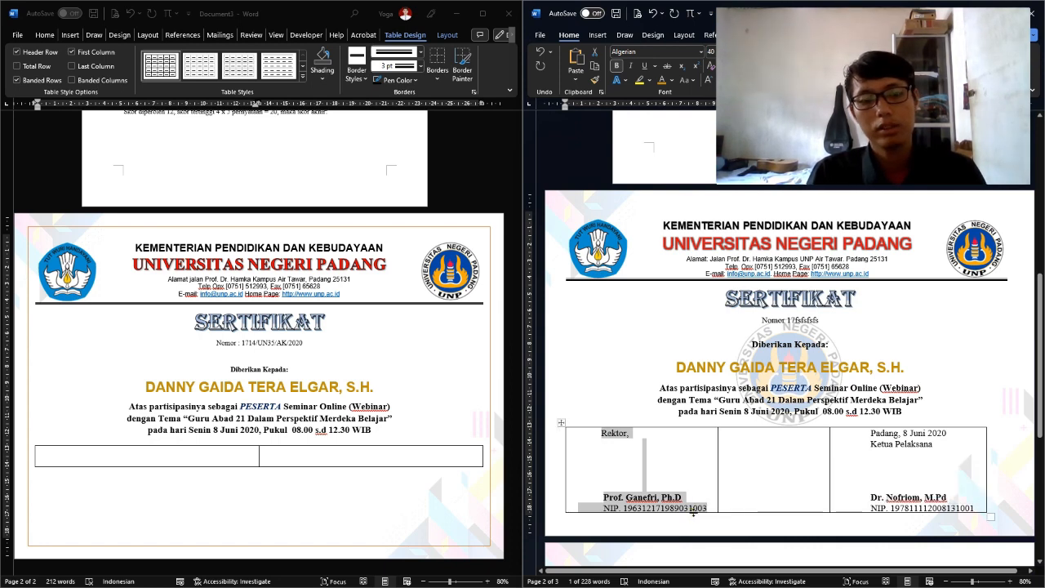
pyautogui.click(181, 457)
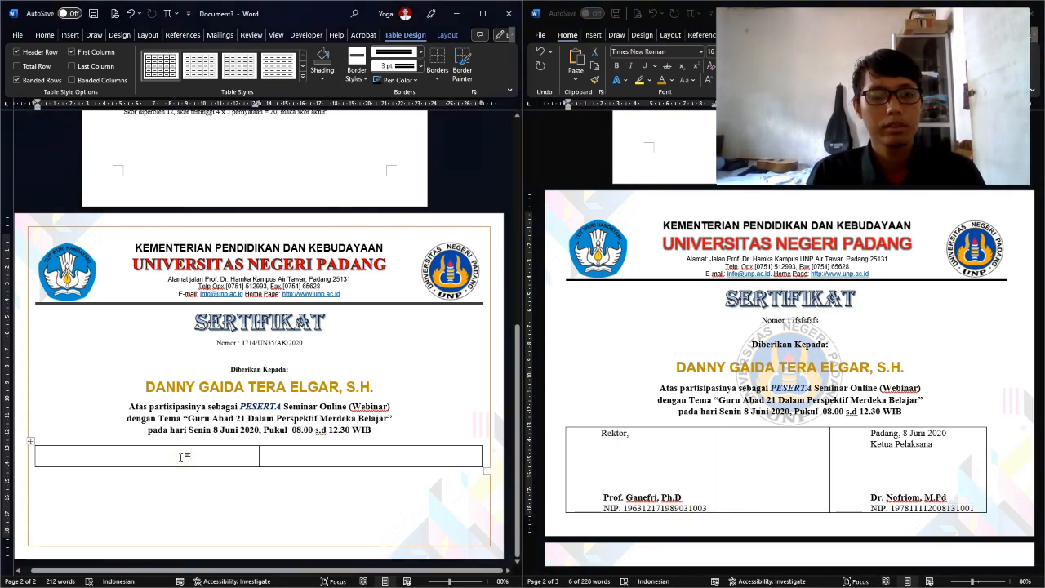
pyautogui.hotkey('ctrl', 'v')
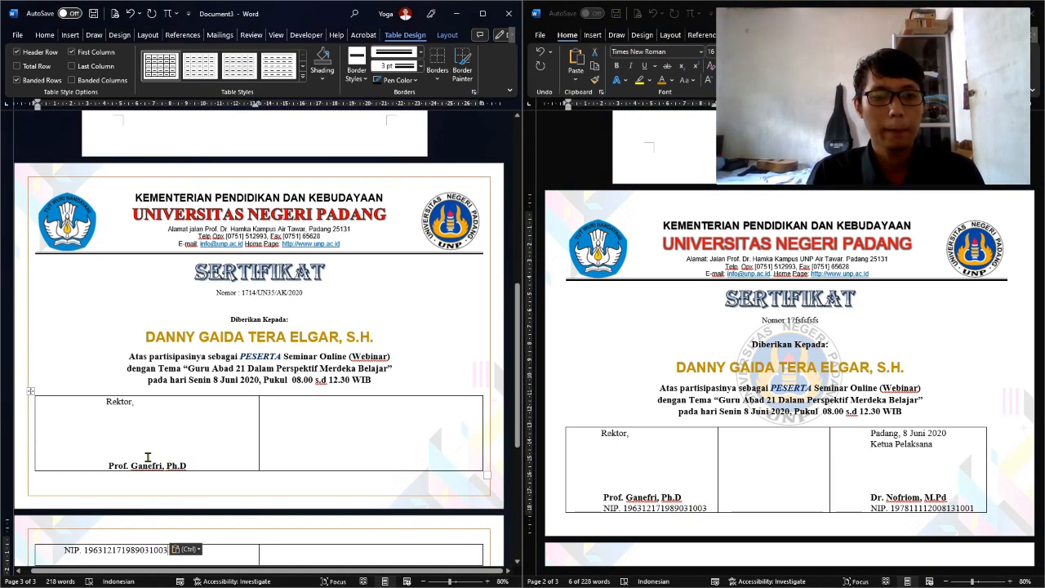
pyautogui.click(330, 390)
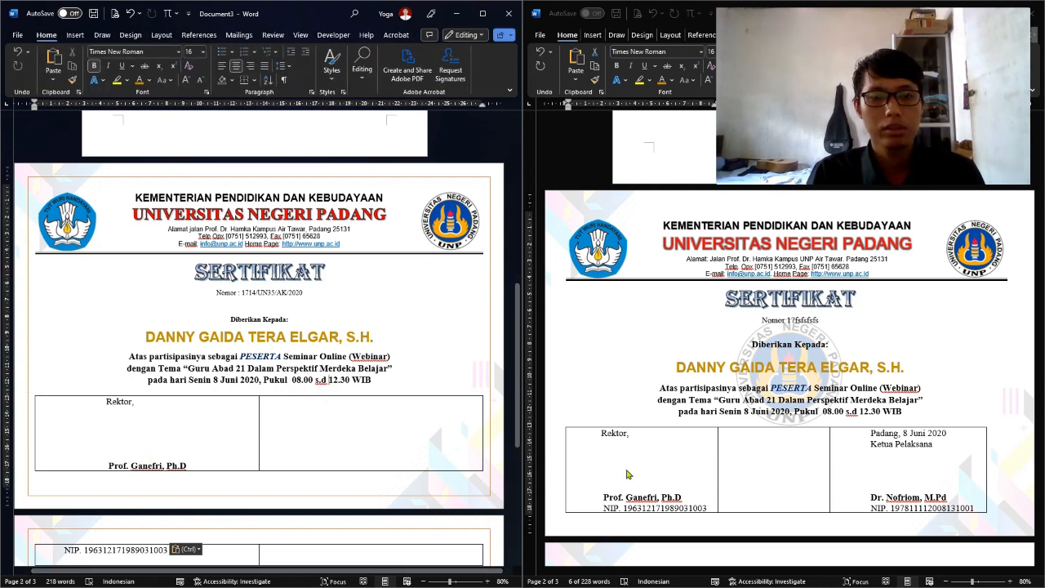
pyautogui.click(225, 438)
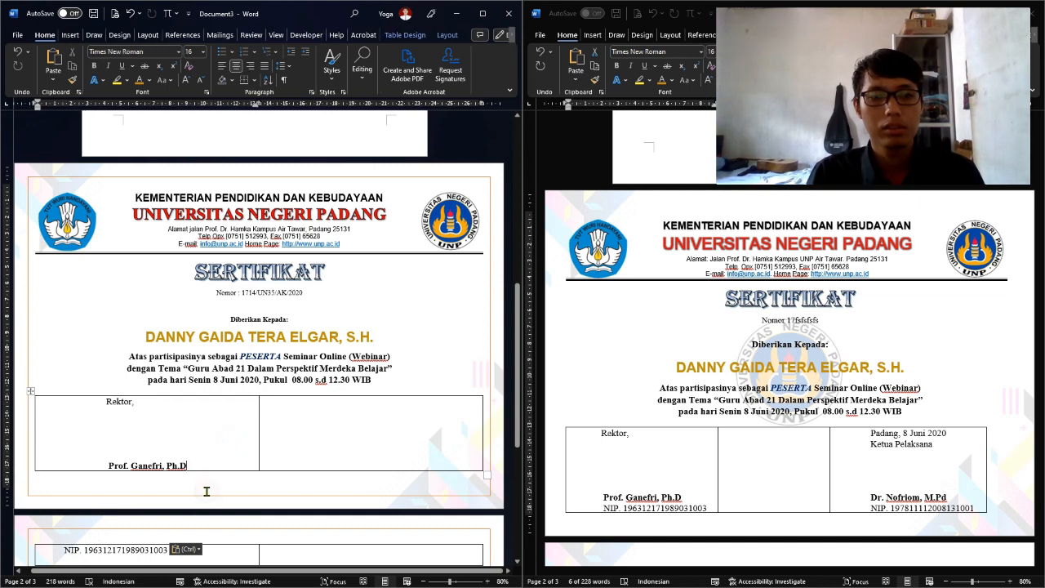
pyautogui.tripleClick(146, 472)
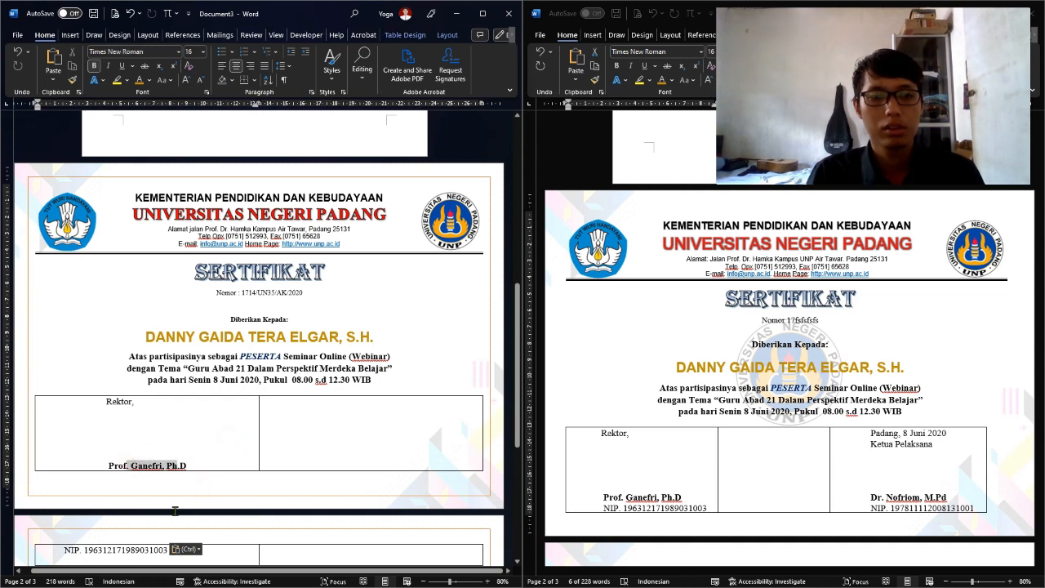
pyautogui.click(282, 65)
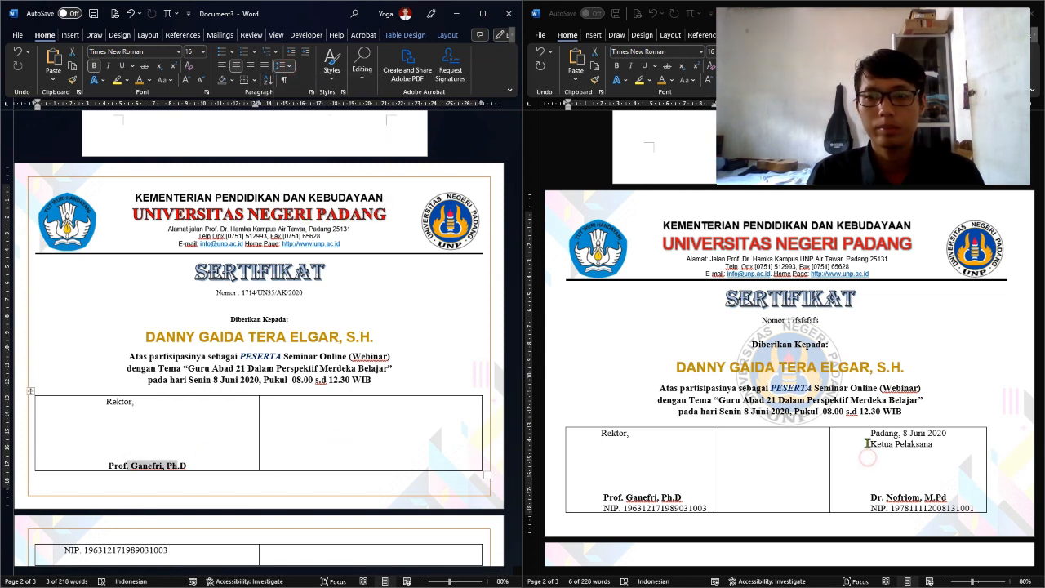
# Paste the Ketua Pelaksana block into the second cell, then undo the signature pastes
pyautogui.moveTo(868, 435); pyautogui.dragTo(957, 514)
pyautogui.hotkey('ctrl', 'c')
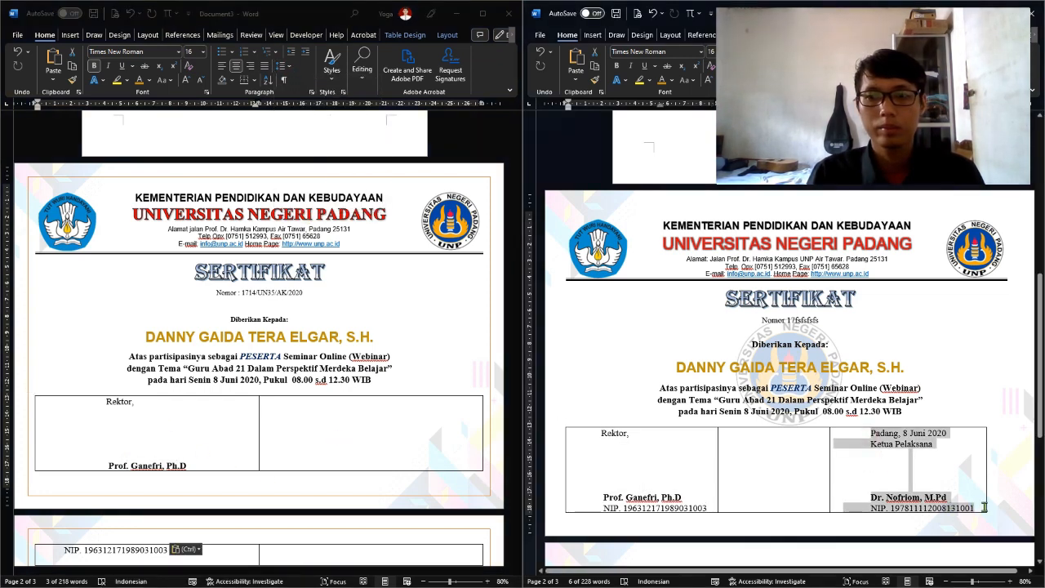
pyautogui.click(329, 413)
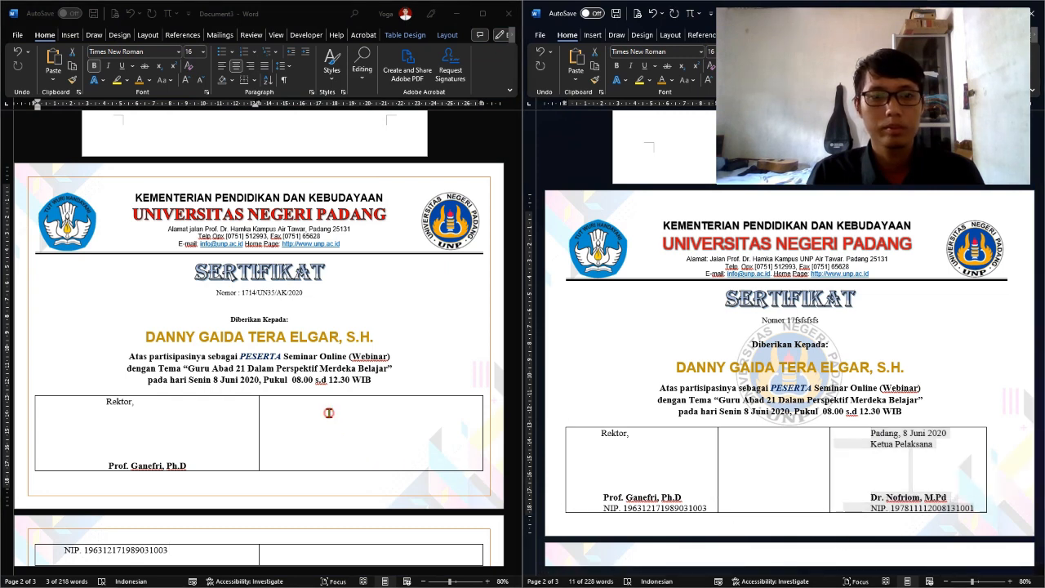
pyautogui.hotkey('ctrl', 'v')
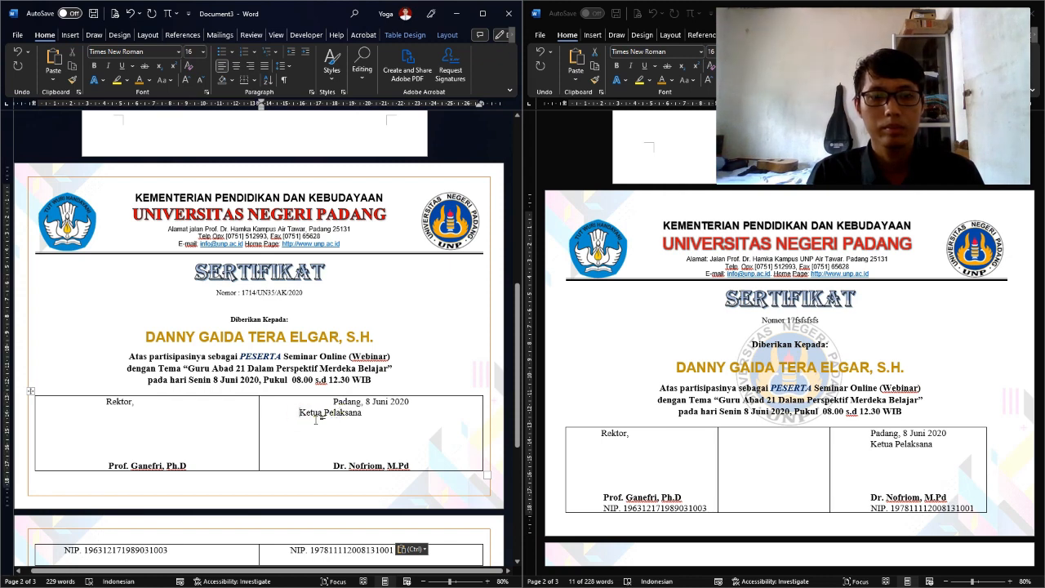
pyautogui.hotkey('ctrl', 'z')
pyautogui.hotkey('ctrl', 'z')
pyautogui.hotkey('ctrl', 'z')
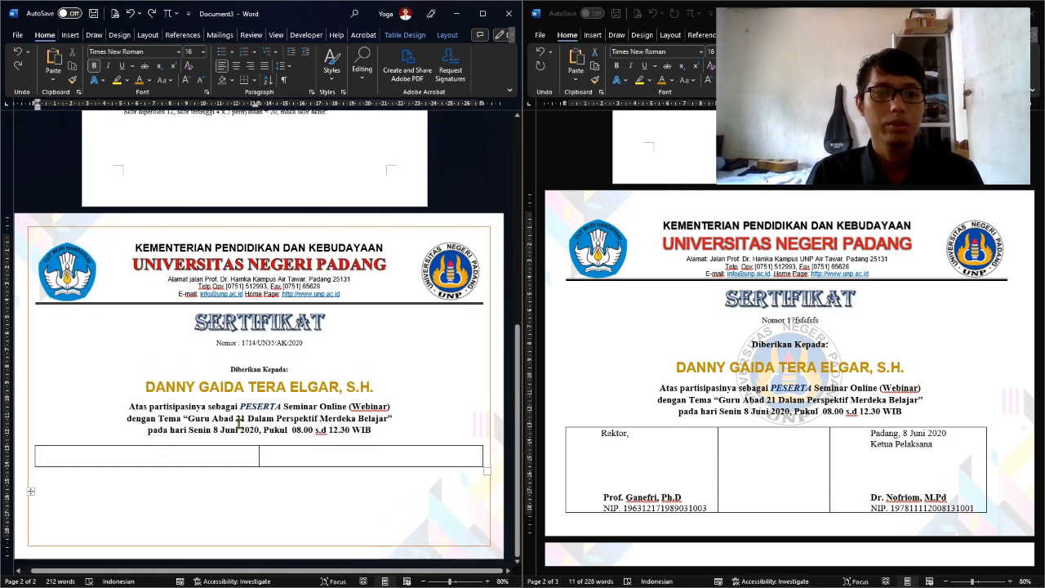
# Replace the 2×1 table with a 3×1 table holding the Ketua Pelaksana block in cell 3
pyautogui.hotkey('ctrl', 'z')
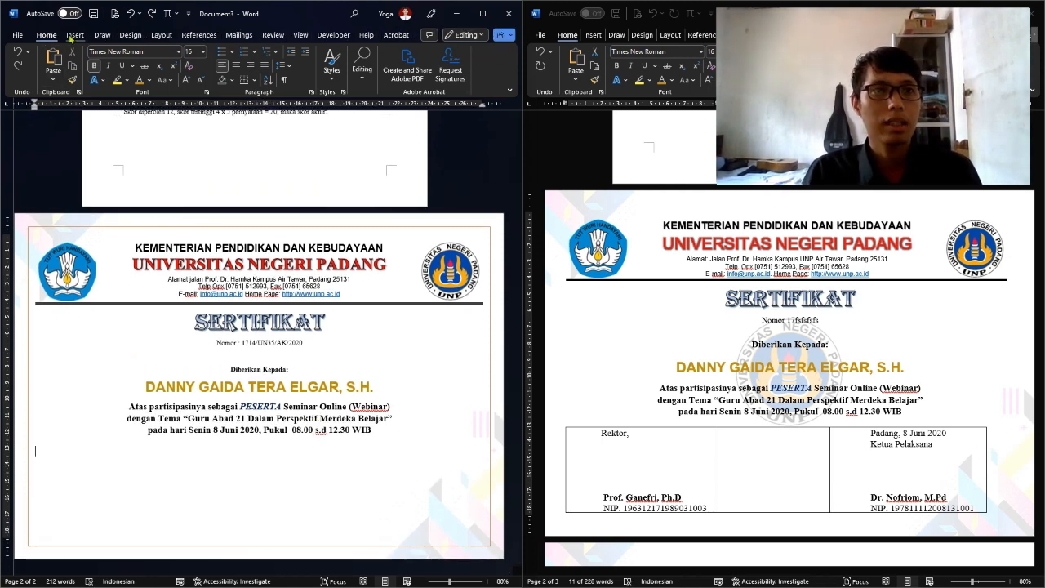
pyautogui.click(74, 35)
pyautogui.click(52, 61)
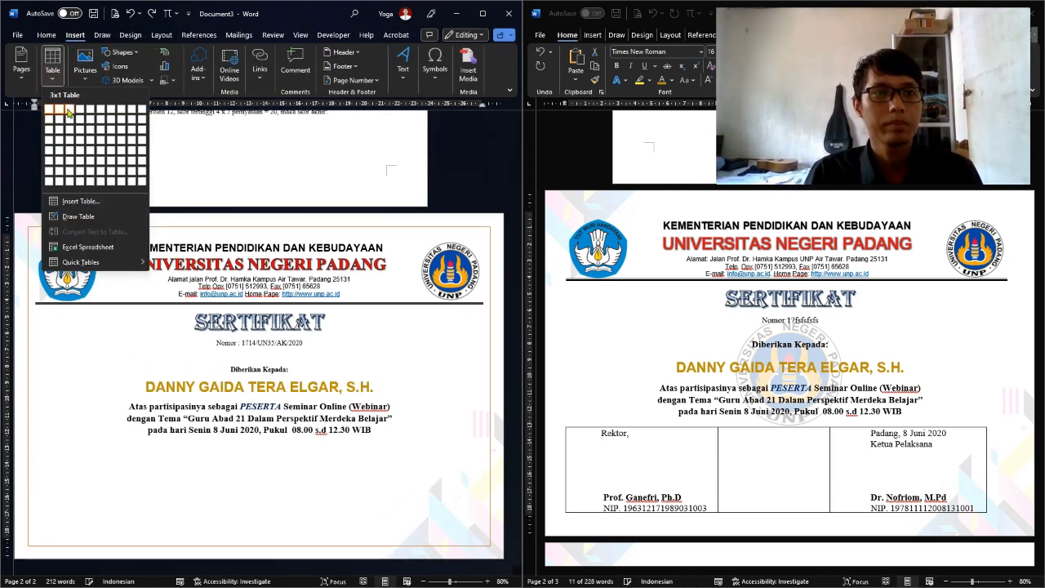
pyautogui.click(68, 111)
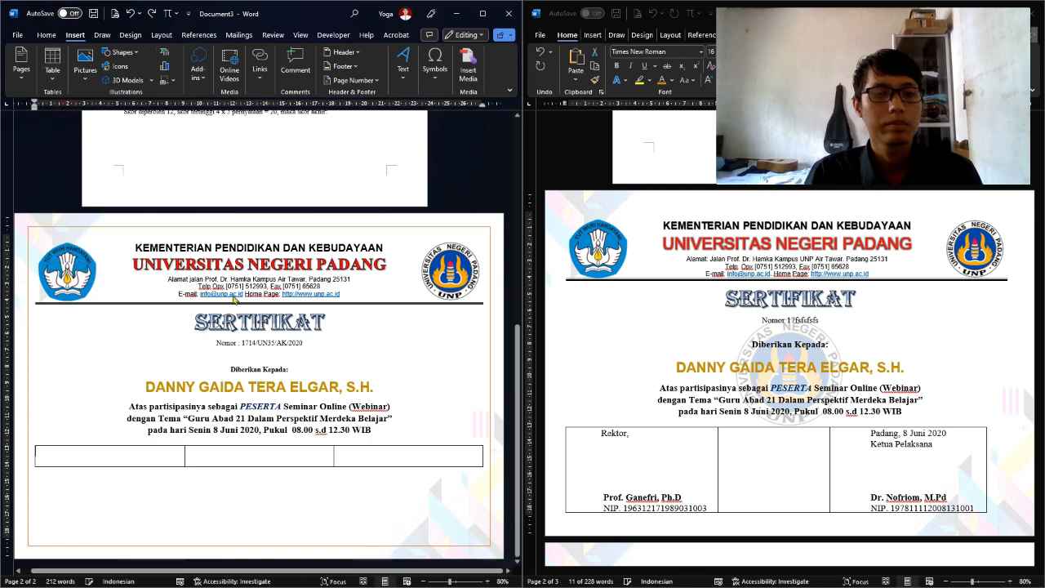
pyautogui.click(402, 453)
pyautogui.hotkey('ctrl', 'v')
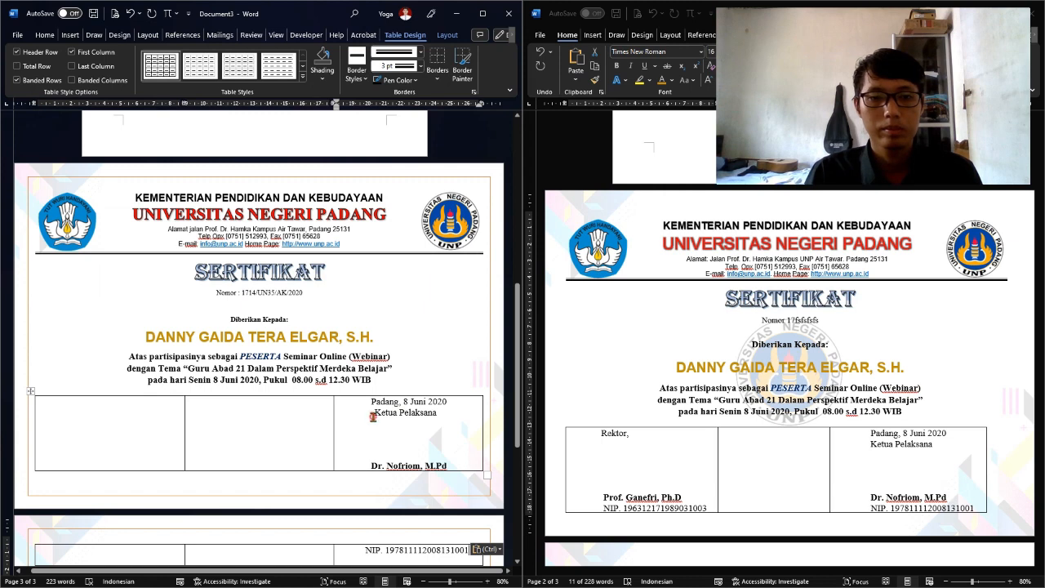
# Widen the third column leftward and indent Ketua Pelaksana to line up with the date
pyautogui.click(372, 415)
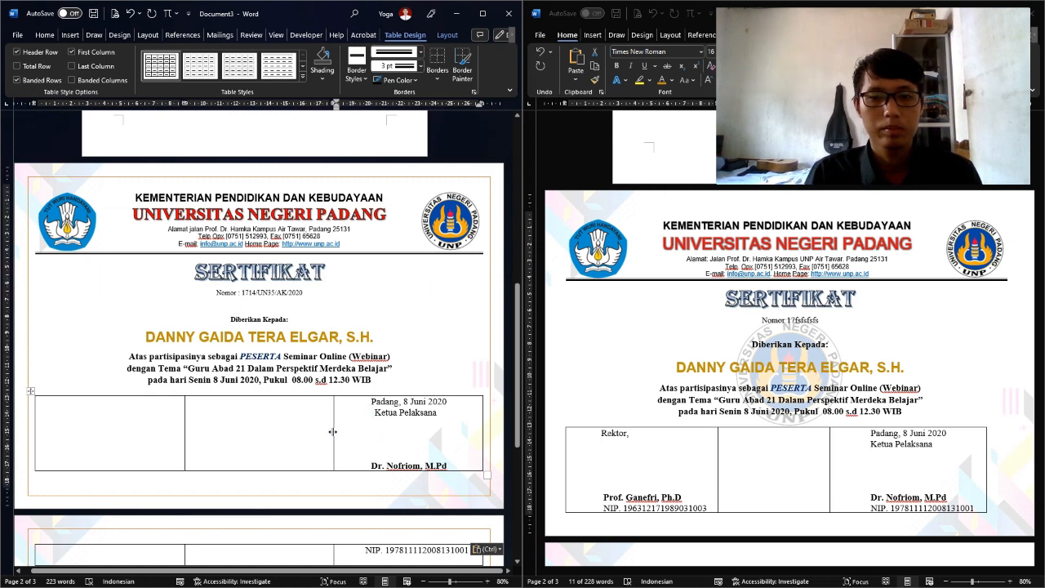
pyautogui.moveTo(333, 431); pyautogui.dragTo(313, 433)
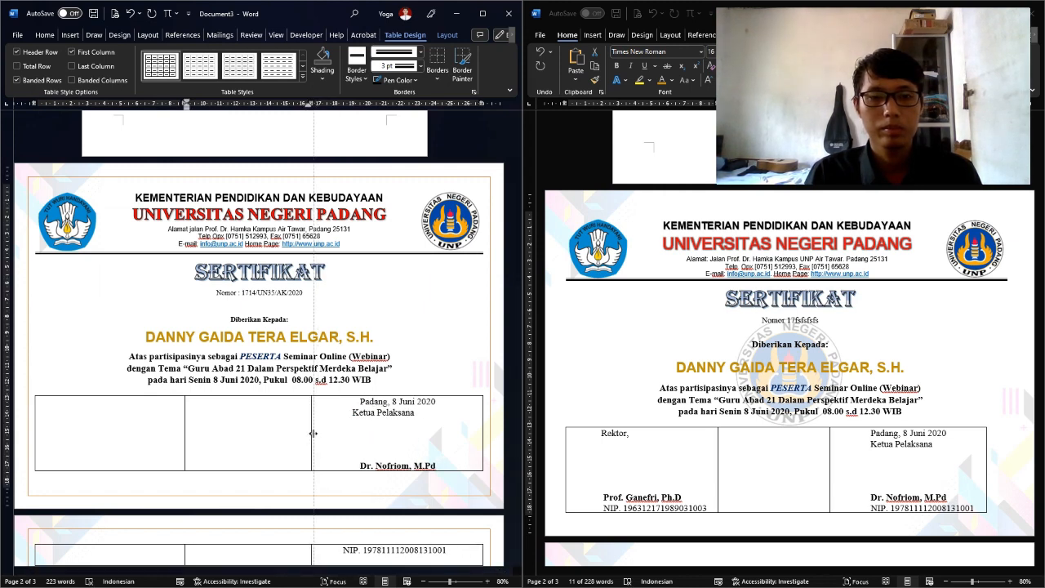
pyautogui.click(343, 416)
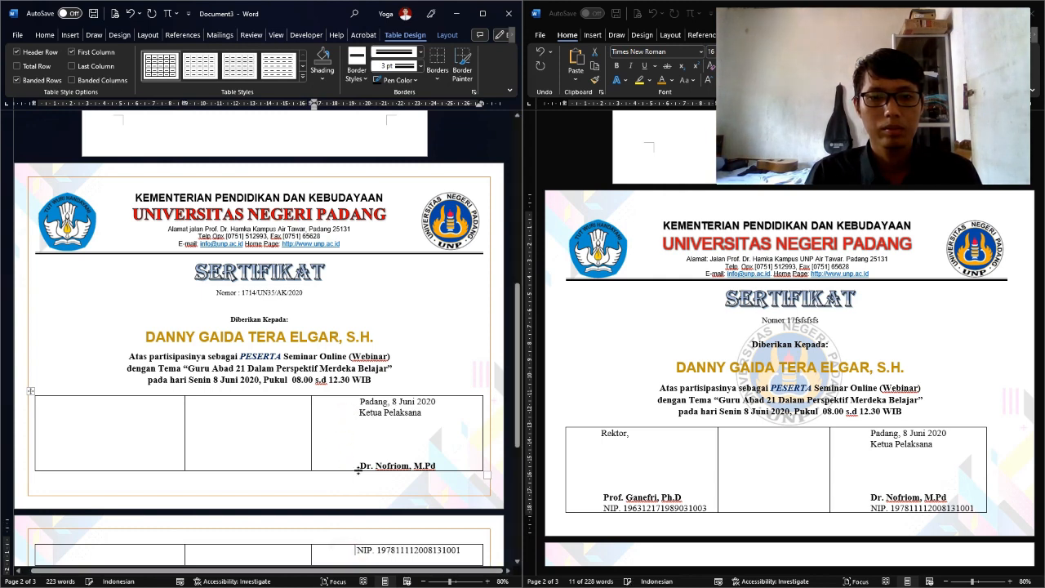
pyautogui.moveTo(311, 437)
pyautogui.mouseDown()
pyautogui.moveTo(289, 438)
pyautogui.moveTo(287, 428)
pyautogui.mouseUp()
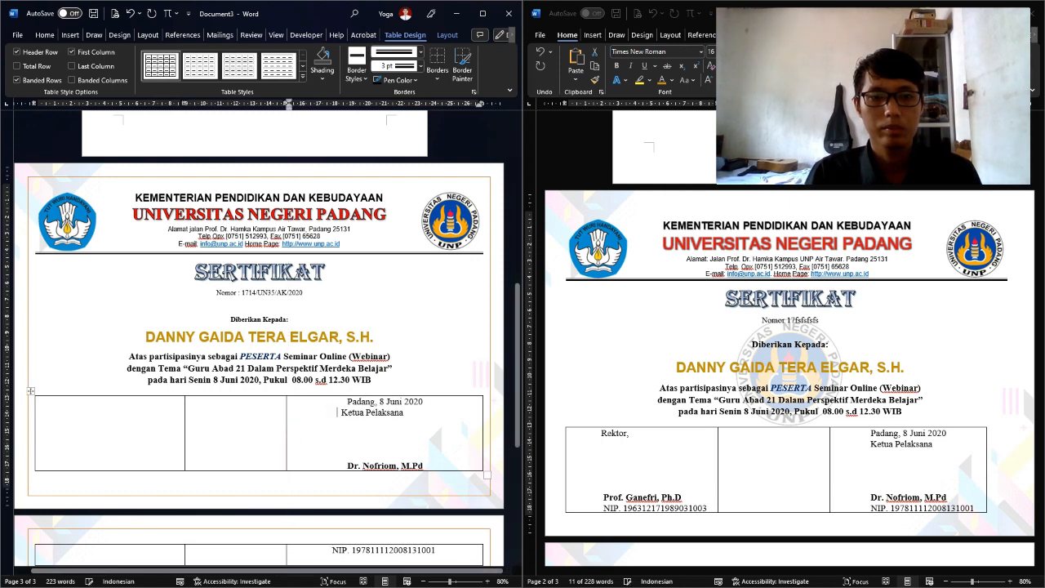
# Indent the NIP line and paste the Rektor signature block into the first cell
pyautogui.click(329, 549)
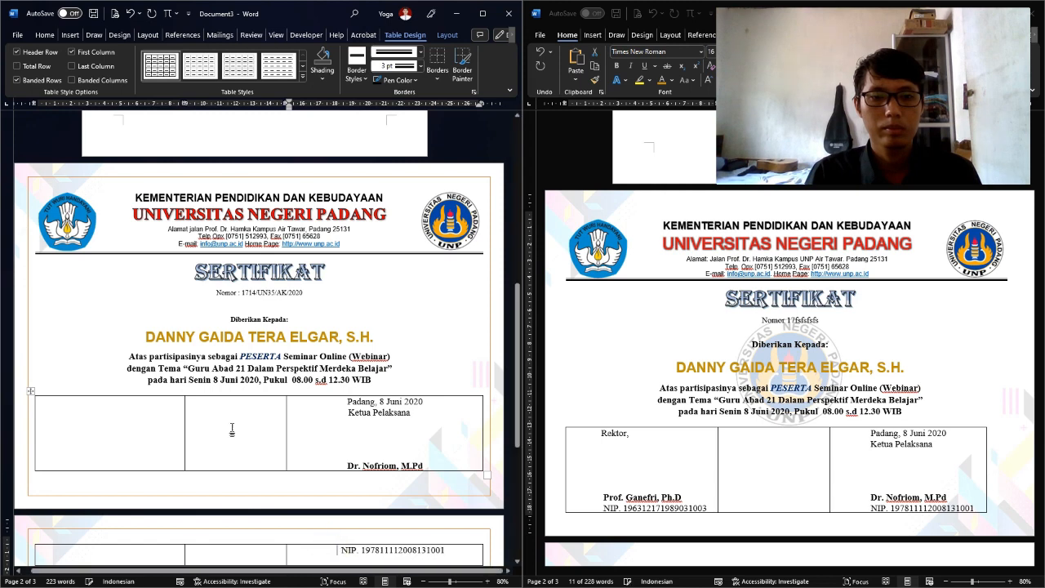
pyautogui.moveTo(601, 431); pyautogui.dragTo(700, 515)
pyautogui.hotkey('ctrl', 'c')
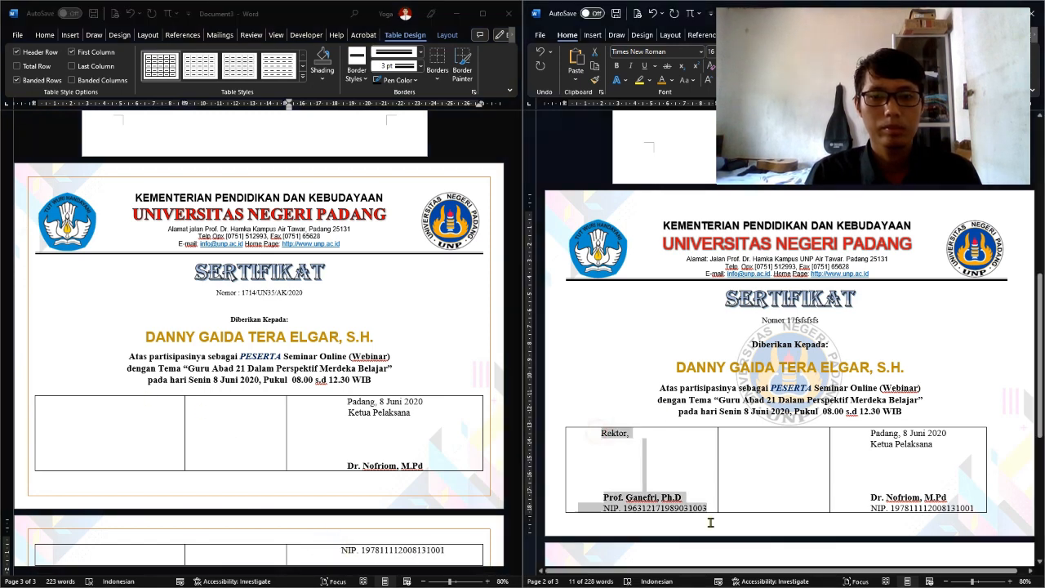
pyautogui.click(147, 424)
pyautogui.hotkey('ctrl', 'v')
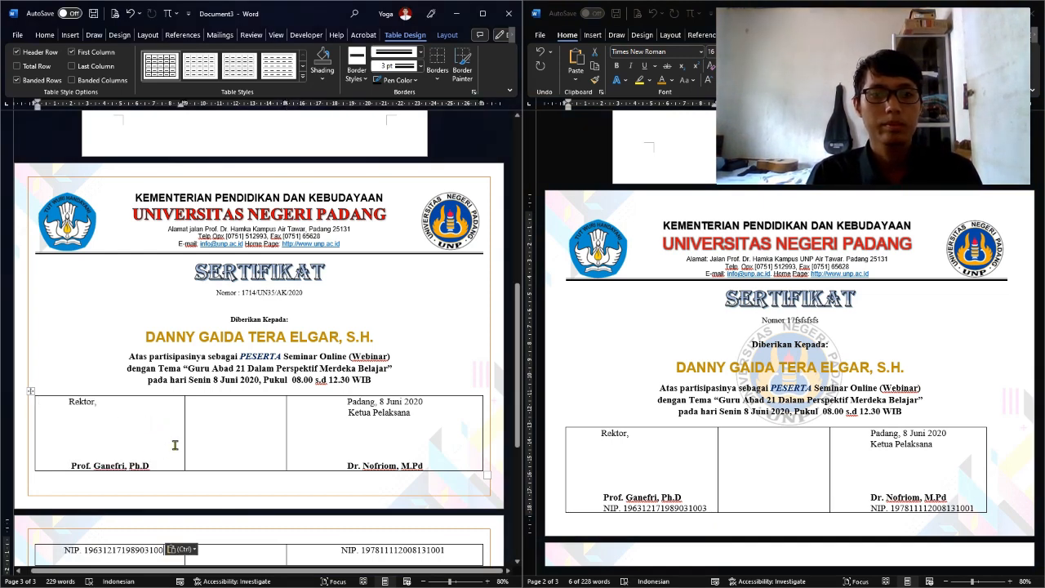
# Select the Nomor line and bring up its line spacing choices
pyautogui.click(290, 329)
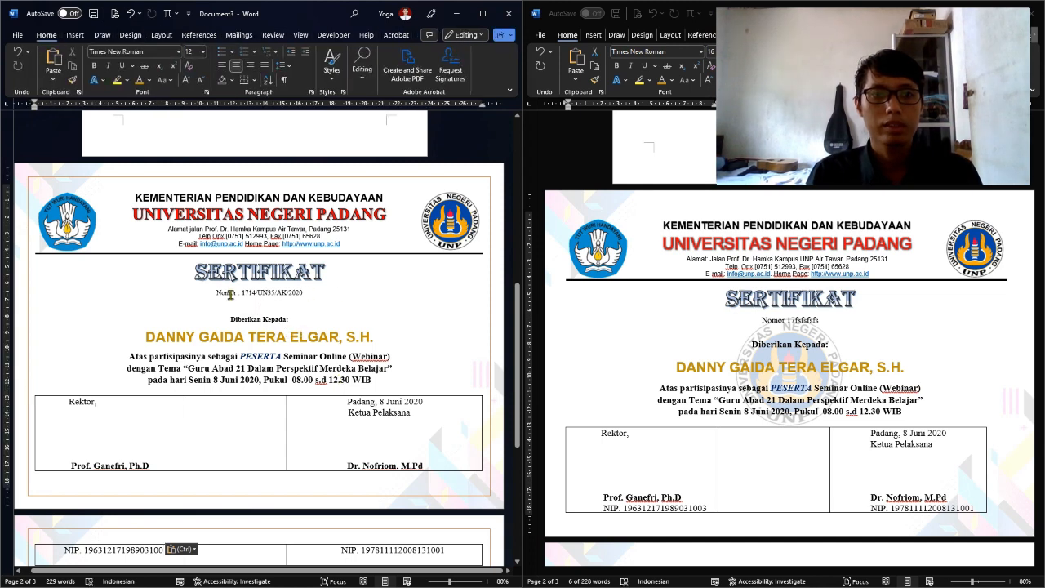
pyautogui.moveTo(230, 295); pyautogui.dragTo(262, 296)
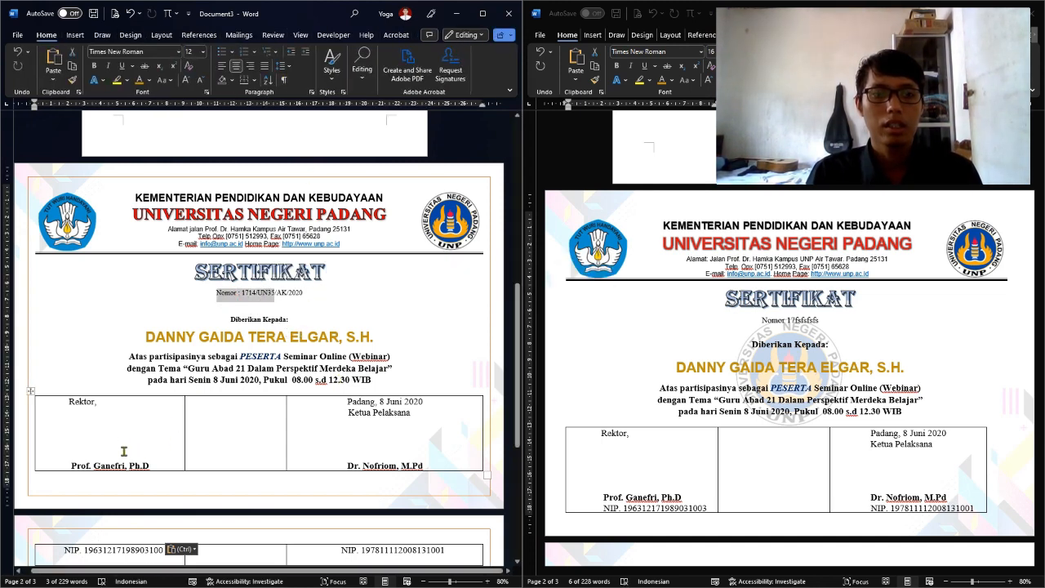
pyautogui.scroll(-2, 121, 440)
pyautogui.scroll(2, 120, 439)
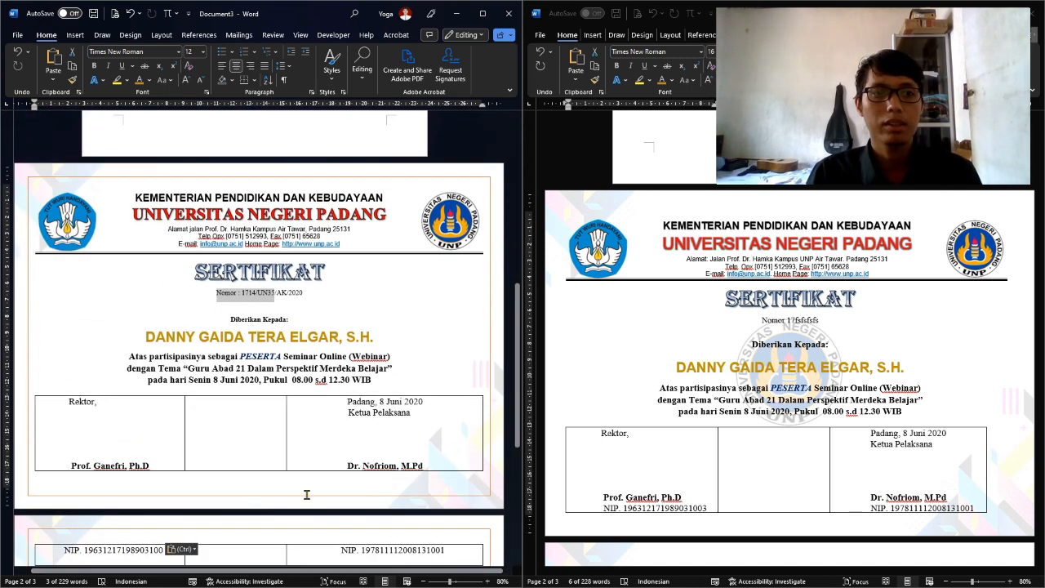
pyautogui.click(280, 67)
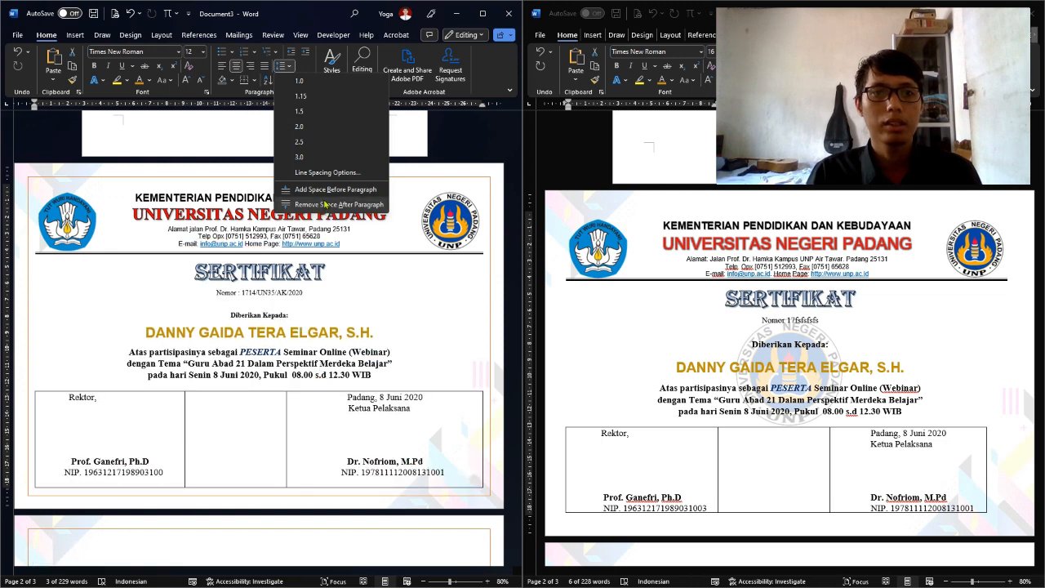
# Remove the space after the Nomor paragraph and set the signature row's line spacing to 1.0
pyautogui.click(325, 205)
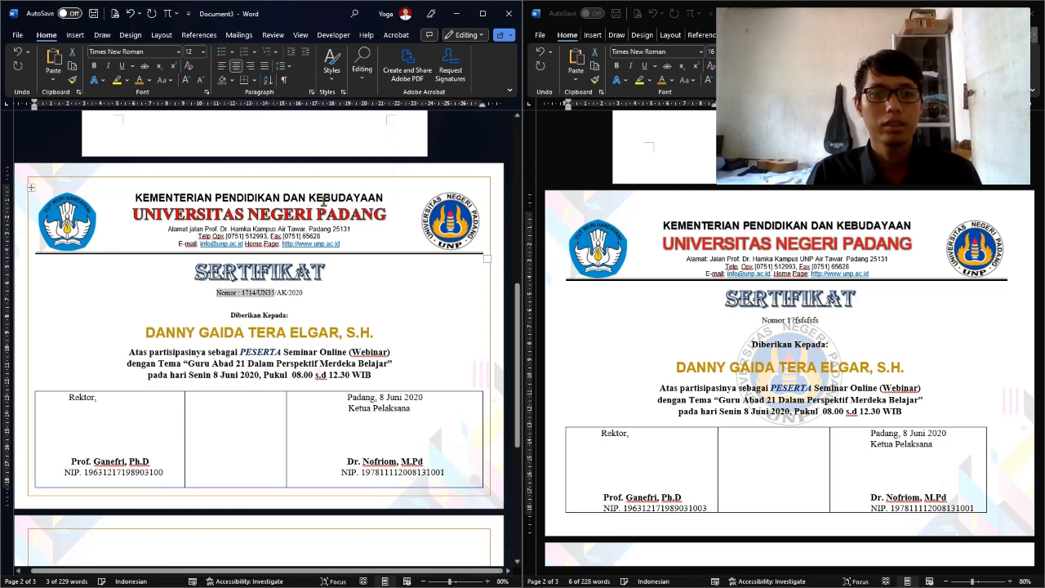
pyautogui.moveTo(107, 468)
pyautogui.mouseDown()
pyautogui.moveTo(232, 463)
pyautogui.moveTo(399, 476)
pyautogui.mouseUp()
pyautogui.click(388, 481)
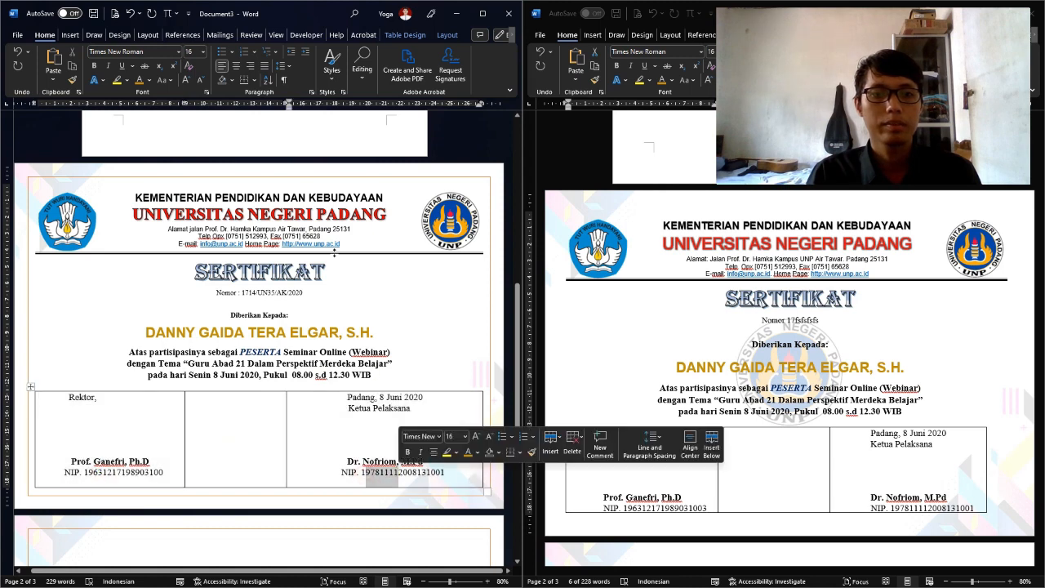
pyautogui.click(285, 67)
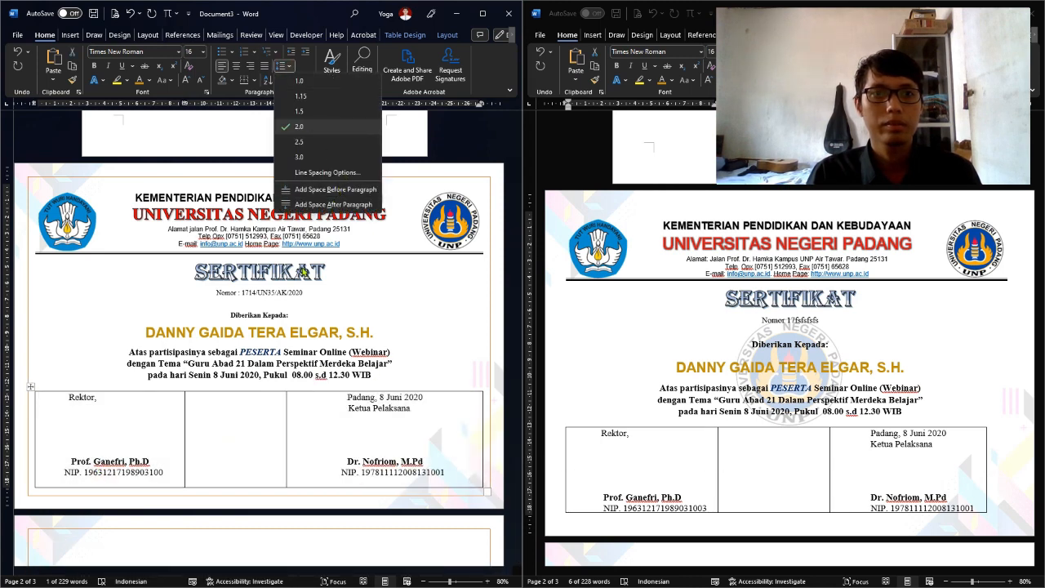
pyautogui.click(345, 81)
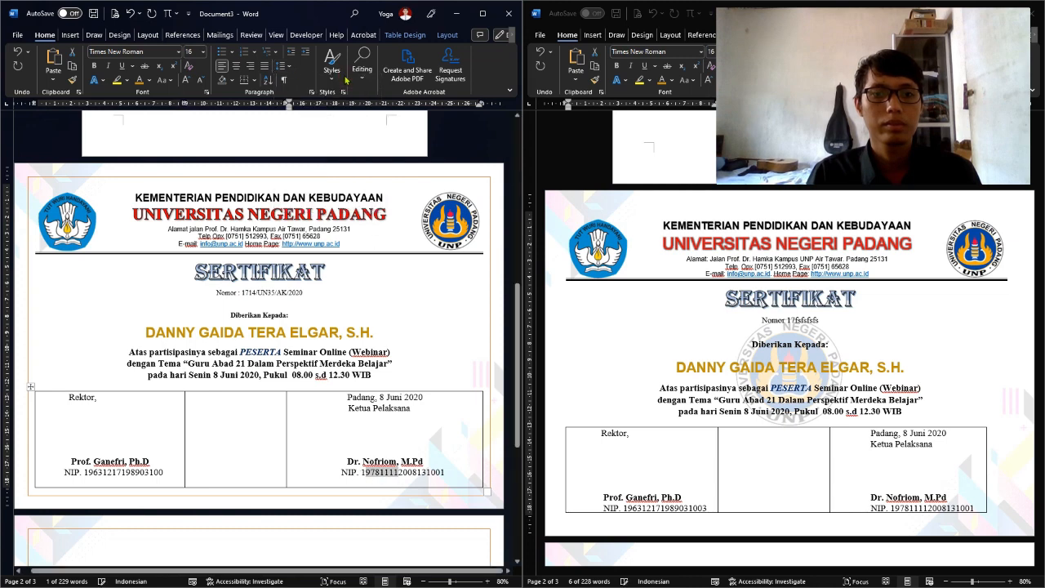
# Delete the leading space before the Ketua Pelaksana NIP so it aligns under the chair's name
pyautogui.click(321, 416)
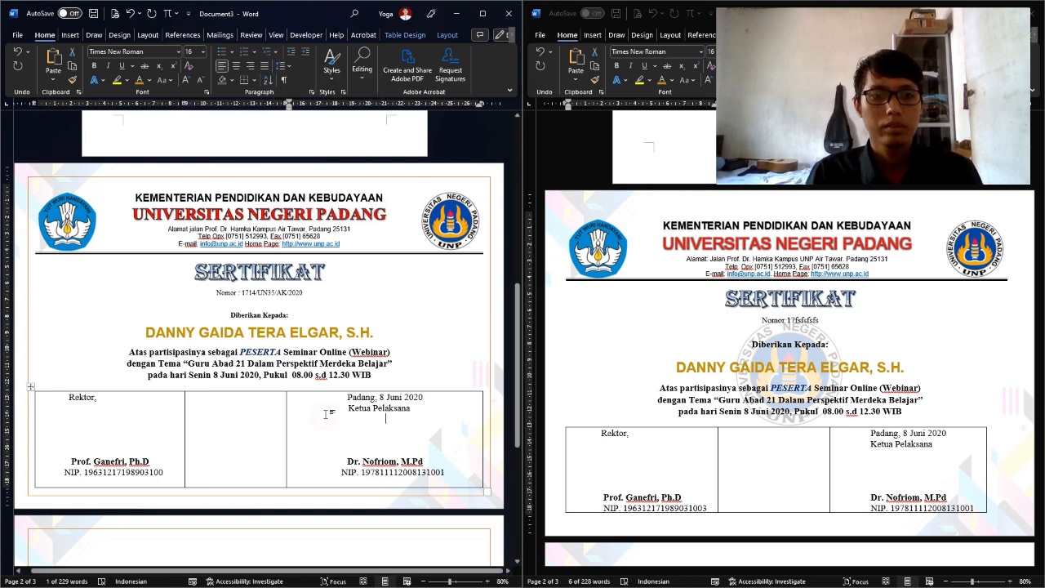
pyautogui.click(71, 462)
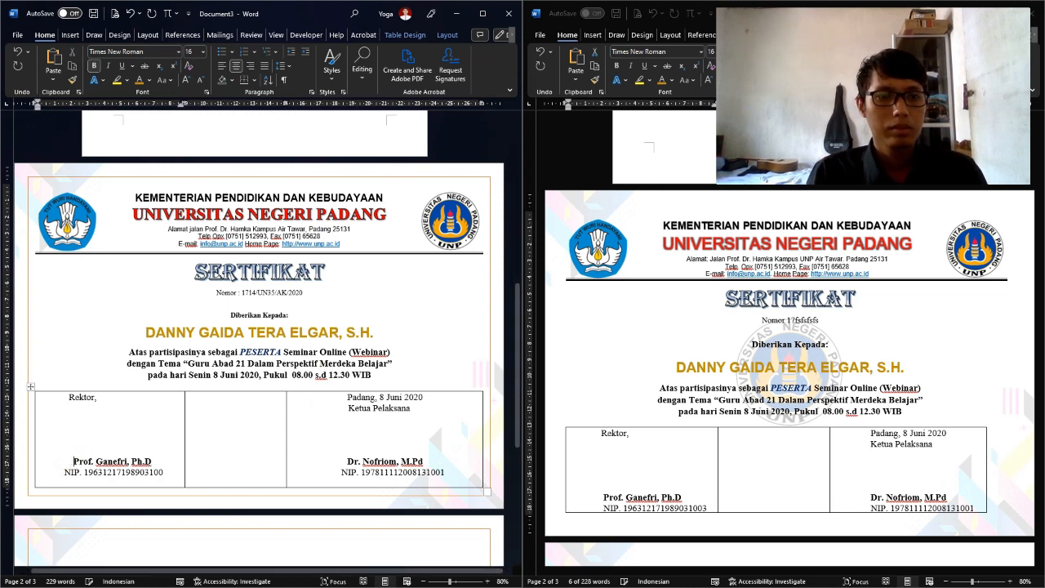
pyautogui.click(76, 464)
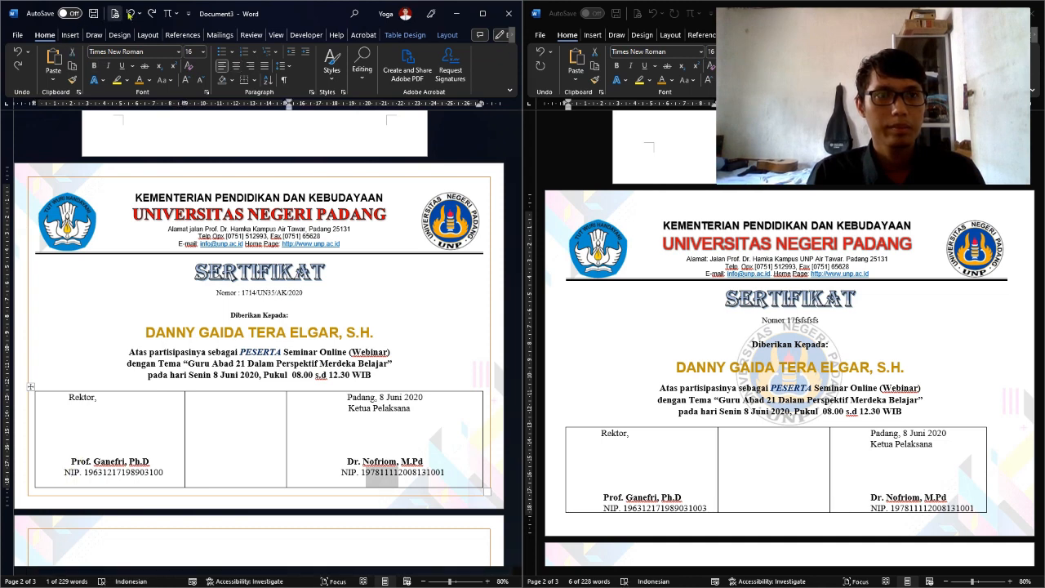
pyautogui.click(339, 475)
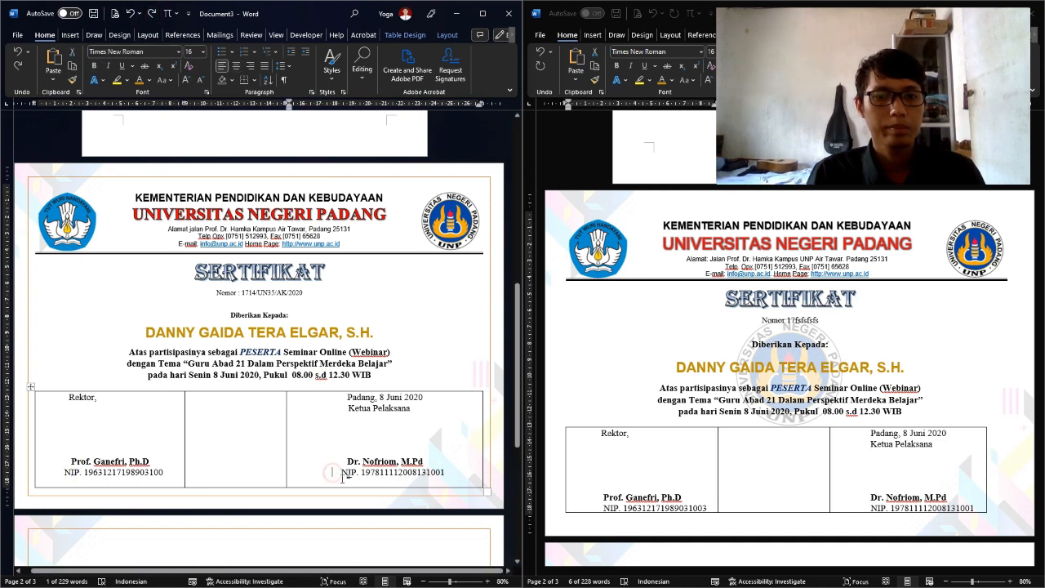
pyautogui.press('BackSpace')
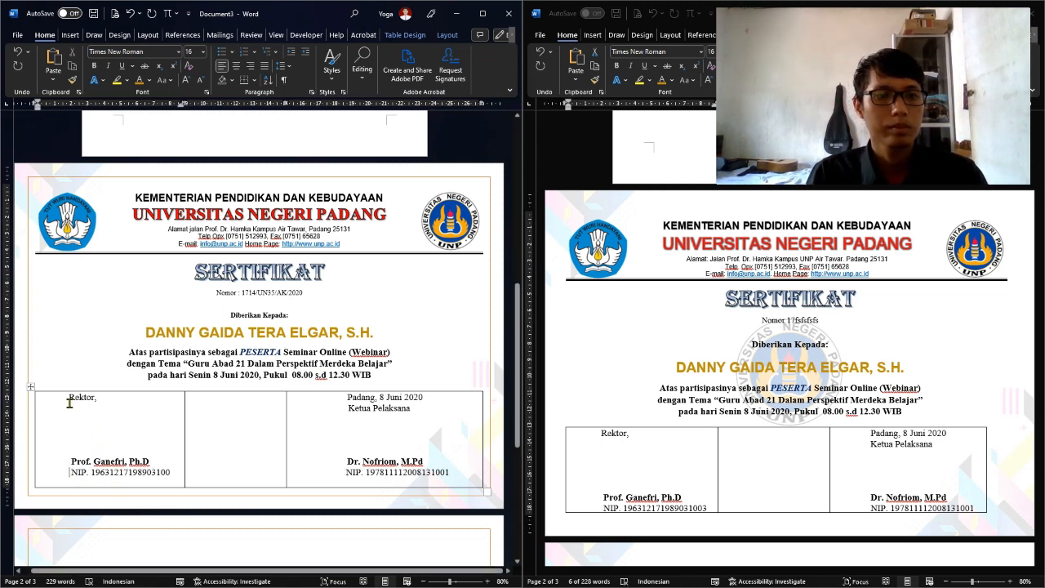
pyautogui.click(235, 428)
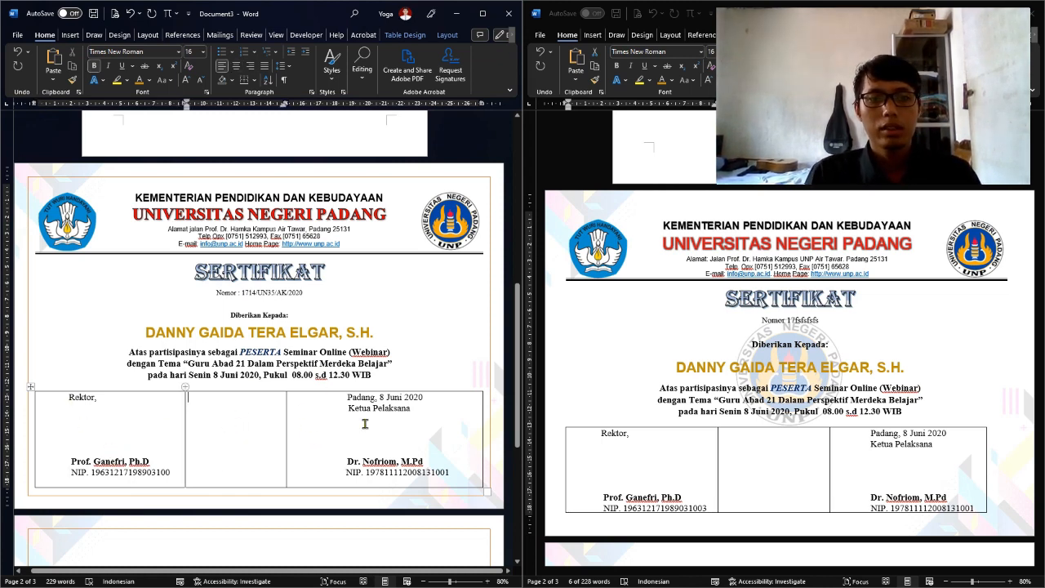
pyautogui.hotkey('alt', 'Tab')
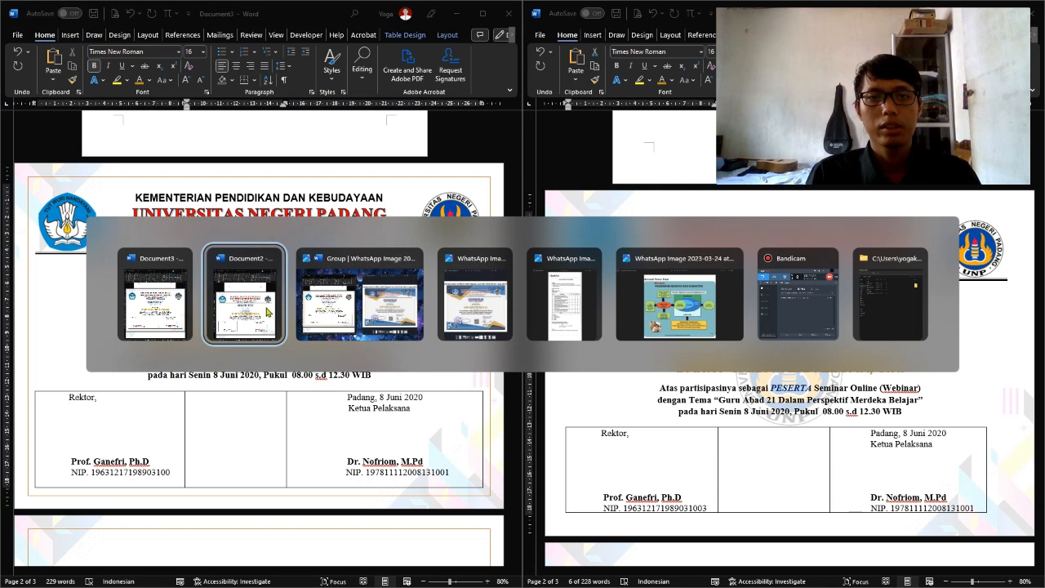
# Show the WhatsApp reference certificate photo in Photos, then return to the Word draft
pyautogui.click(449, 308)
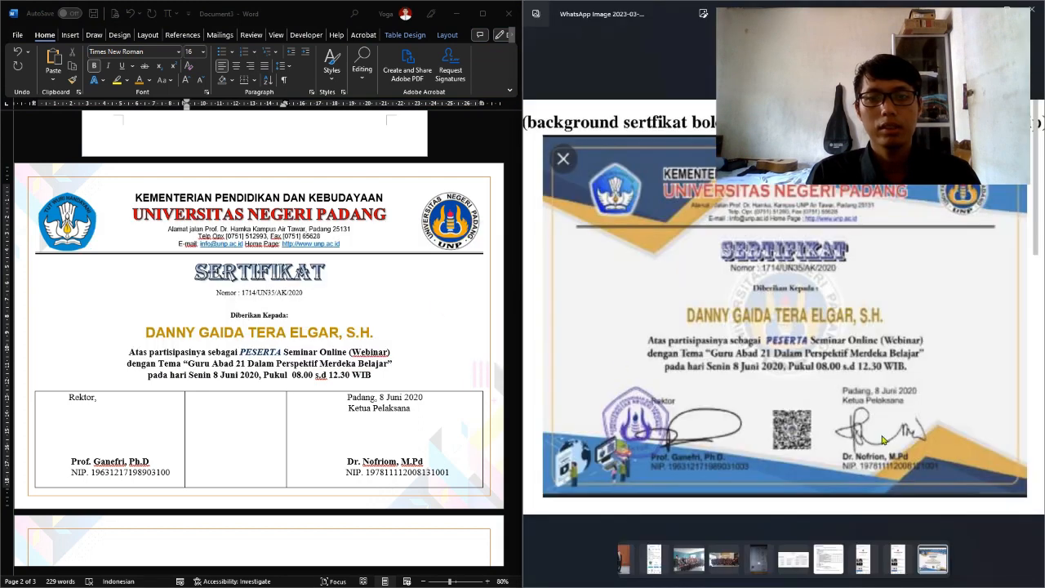
pyautogui.click(232, 459)
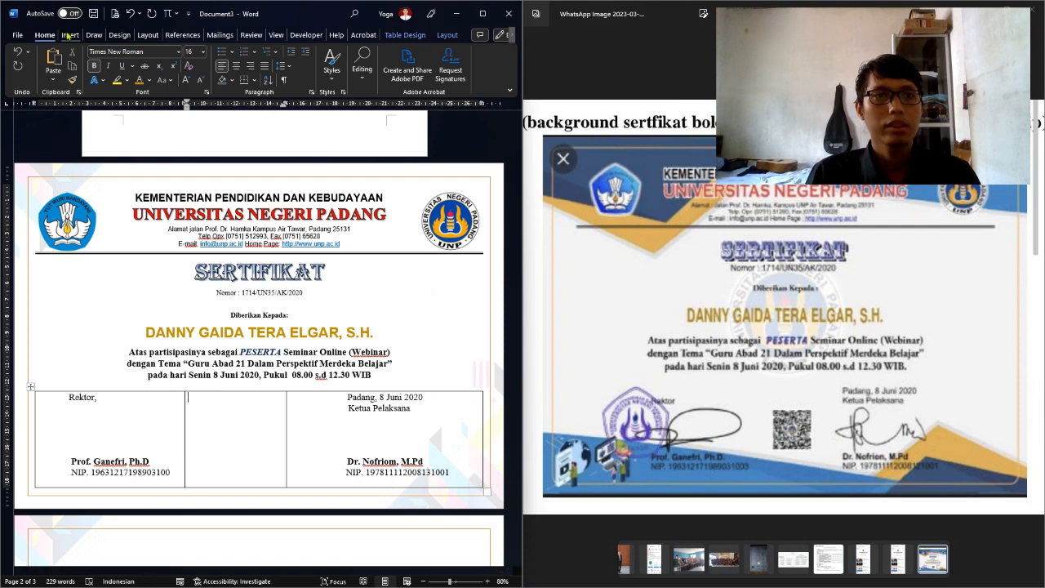
# Insert the QR code picture download.png from this device
pyautogui.click(97, 303)
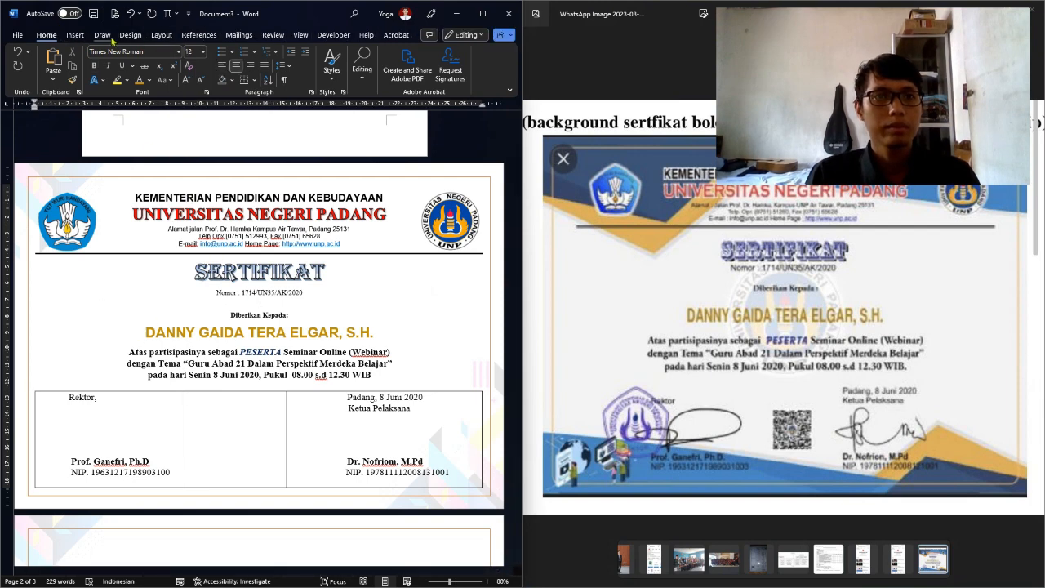
pyautogui.click(74, 34)
pyautogui.click(85, 72)
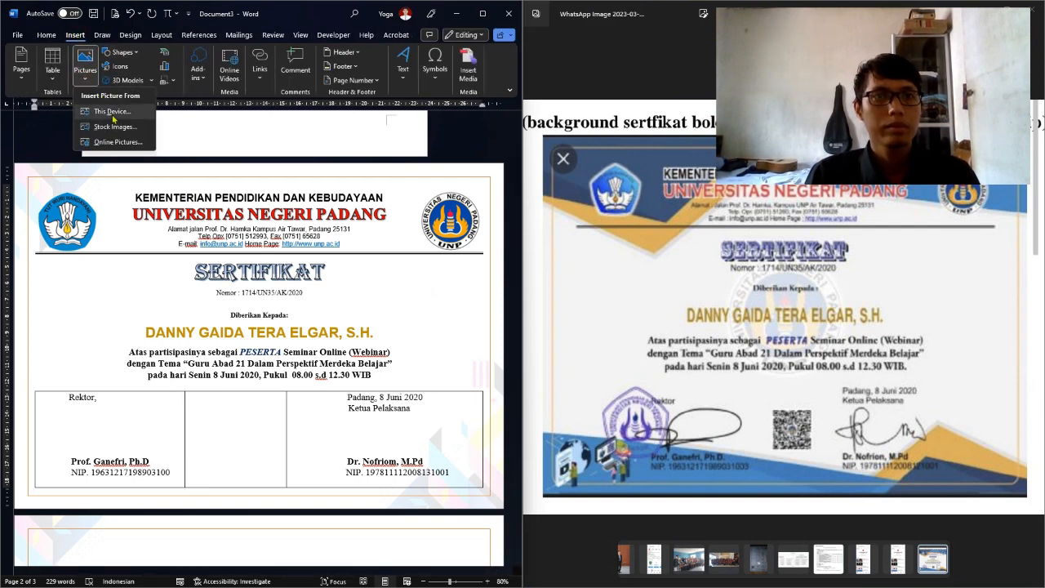
pyautogui.click(111, 114)
pyautogui.click(131, 139)
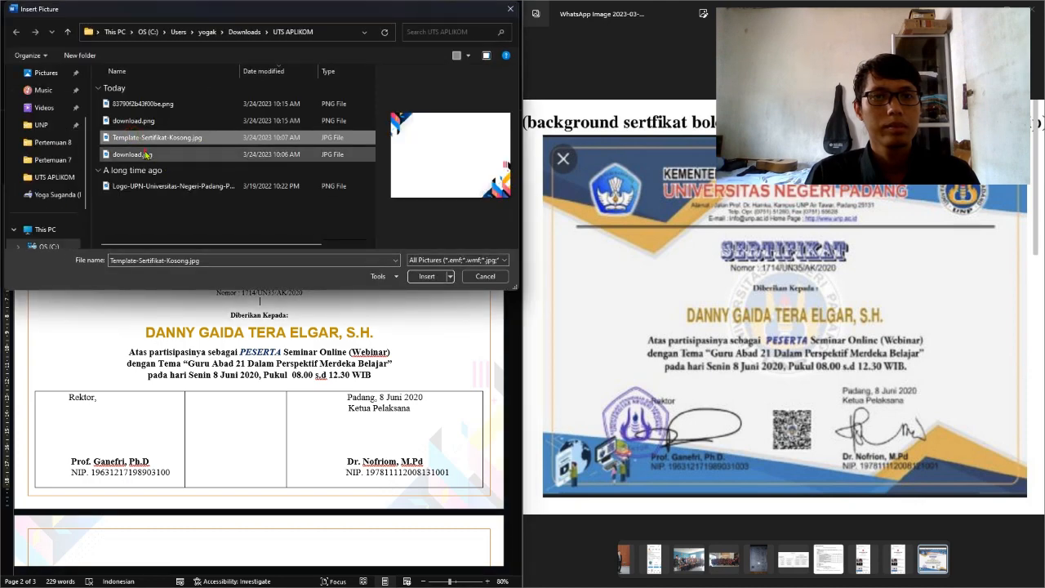
pyautogui.click(133, 121)
pyautogui.click(426, 276)
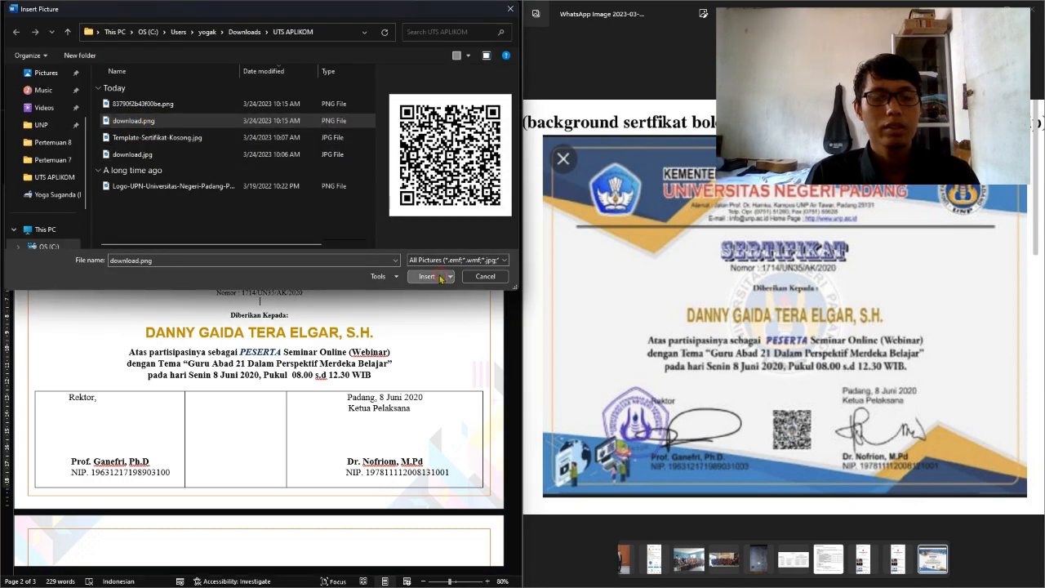
# Float the QR code in front of text, move it into the middle cell and shrink it to about 3.1 × 3.12 cm
pyautogui.scroll(-2, 244, 315)
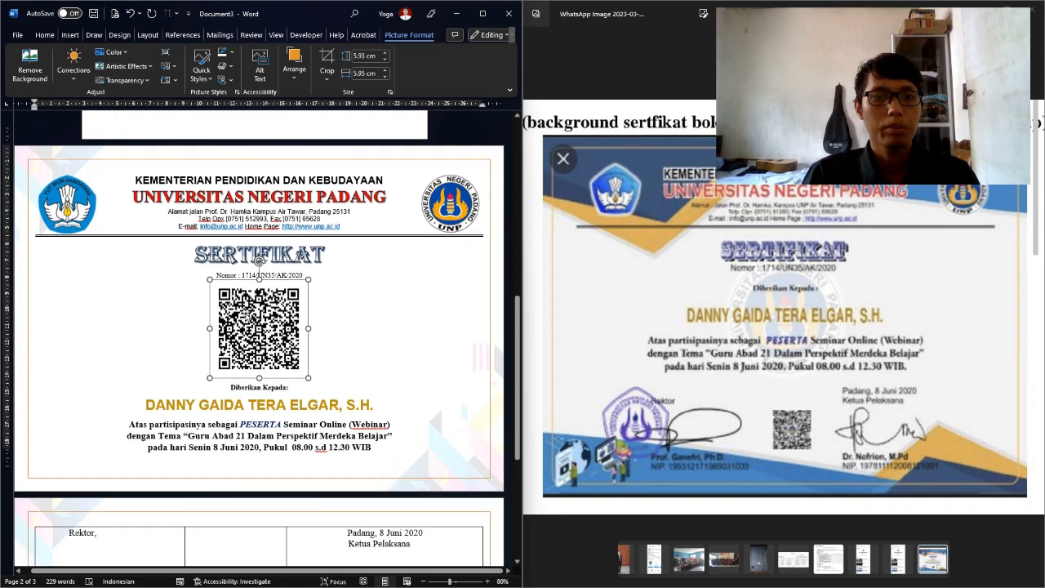
pyautogui.rightClick(259, 276)
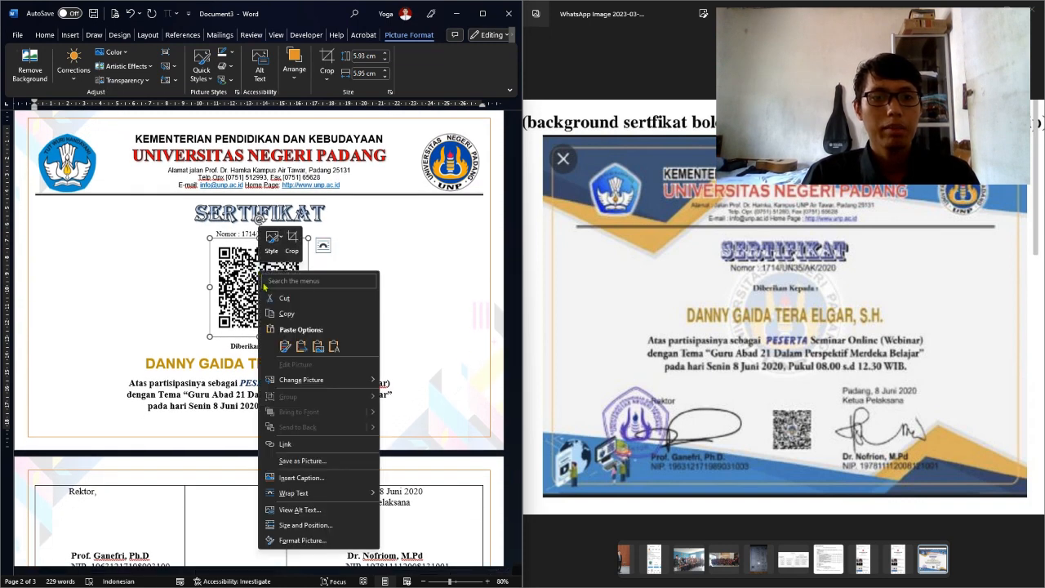
pyautogui.moveTo(289, 497)
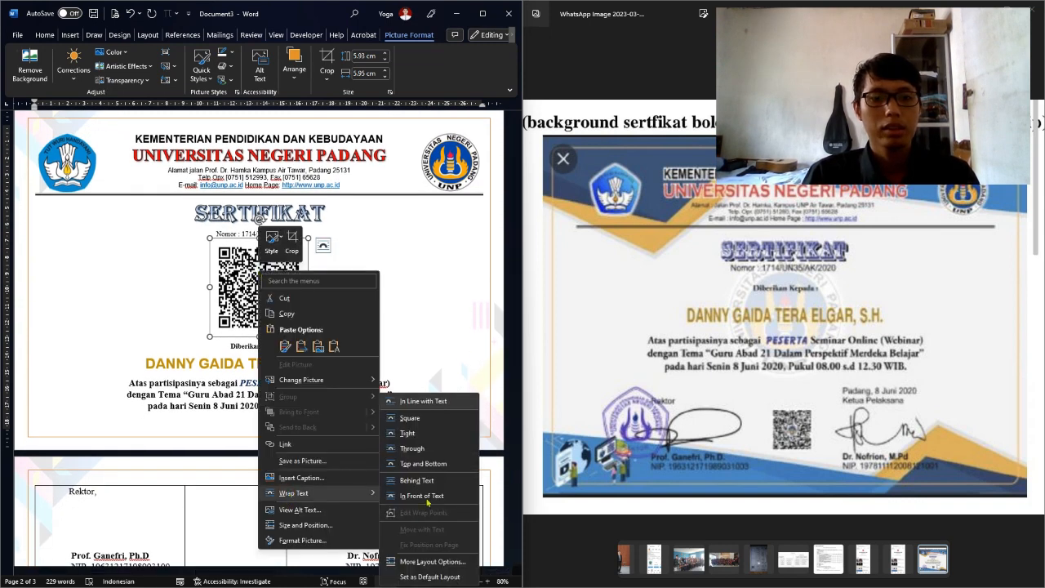
pyautogui.click(425, 497)
pyautogui.moveTo(274, 296); pyautogui.dragTo(241, 392)
pyautogui.moveTo(285, 430); pyautogui.dragTo(247, 372)
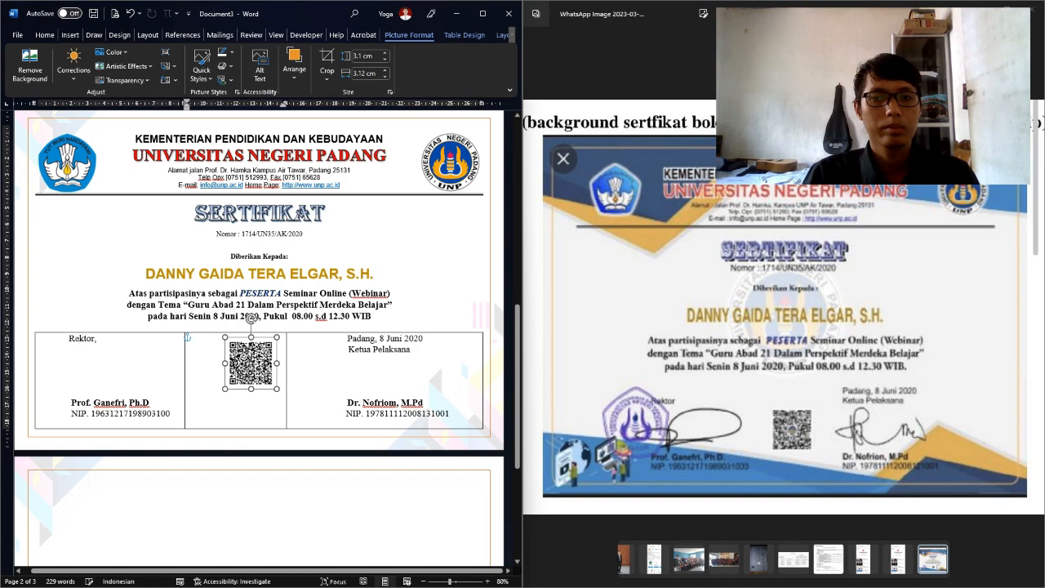
pyautogui.scroll(2, 126, 403)
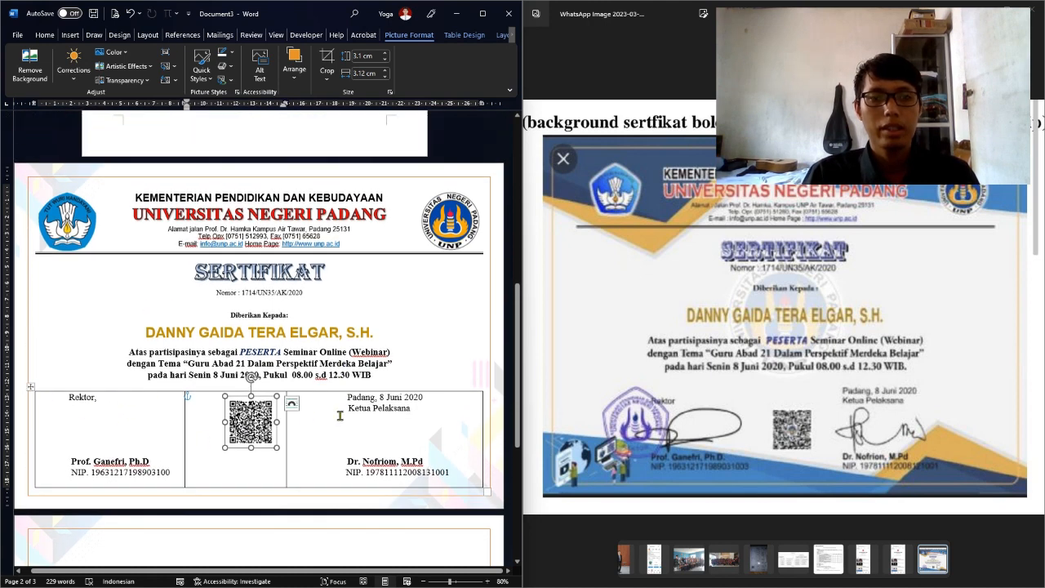
# Apply No Border to the entire signature table
pyautogui.click(31, 387)
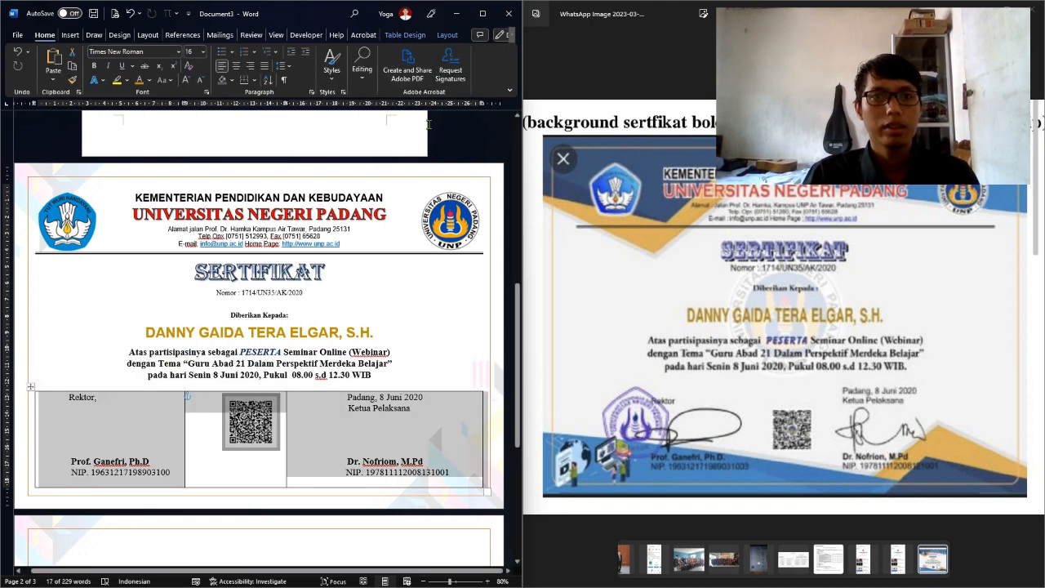
pyautogui.click(405, 35)
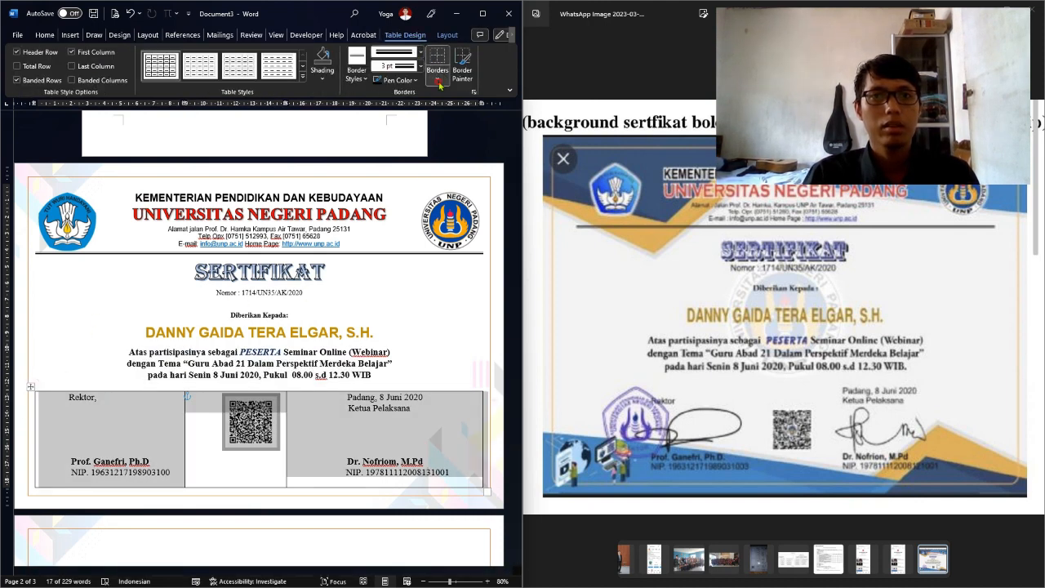
pyautogui.click(438, 82)
pyautogui.click(458, 170)
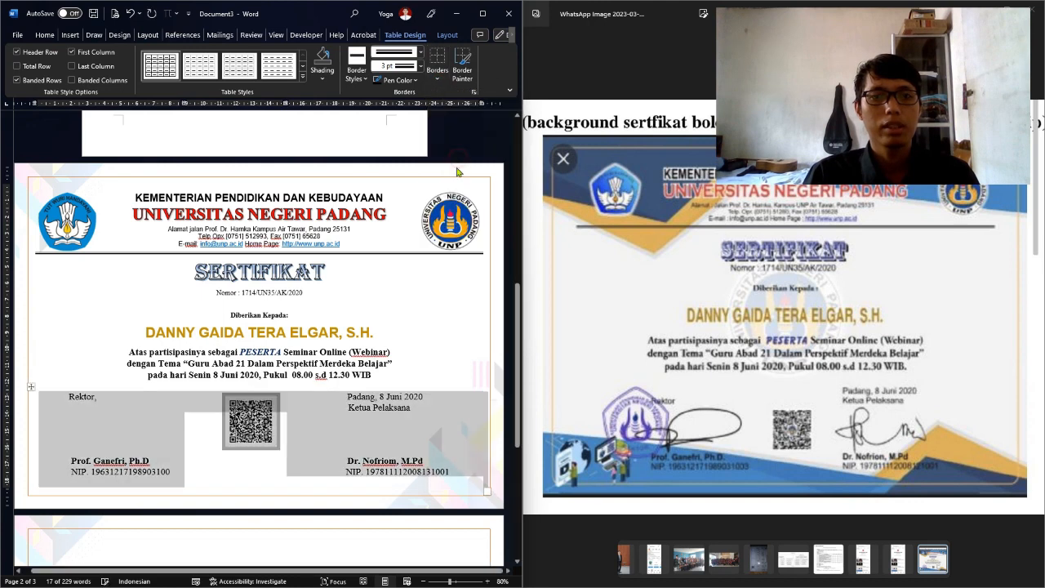
# Nudge the QR code slightly lower and check the borderless layout
pyautogui.click(412, 362)
pyautogui.moveTo(243, 422); pyautogui.dragTo(244, 429)
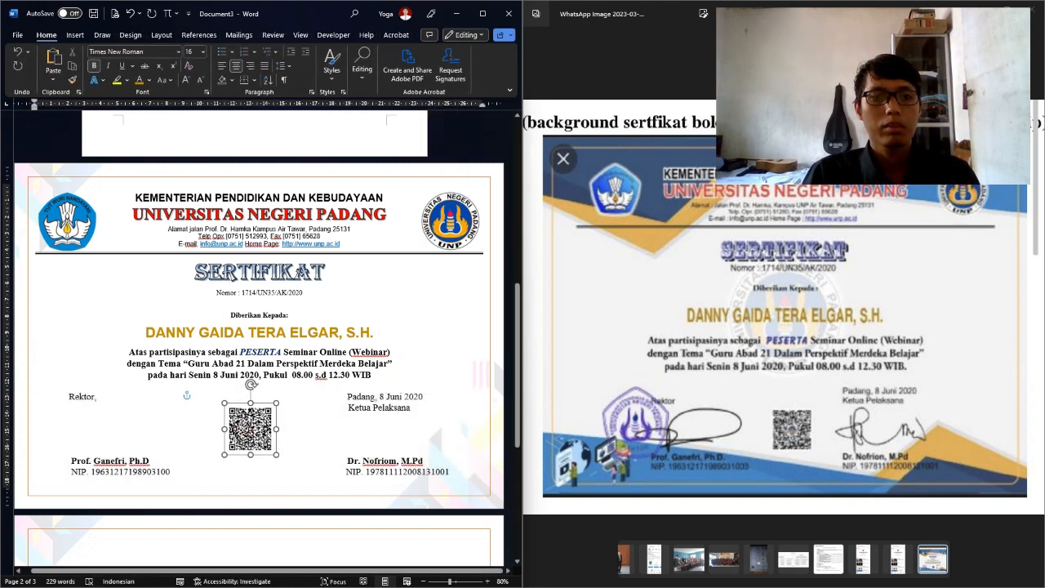
pyautogui.scroll(10, 344, 298)
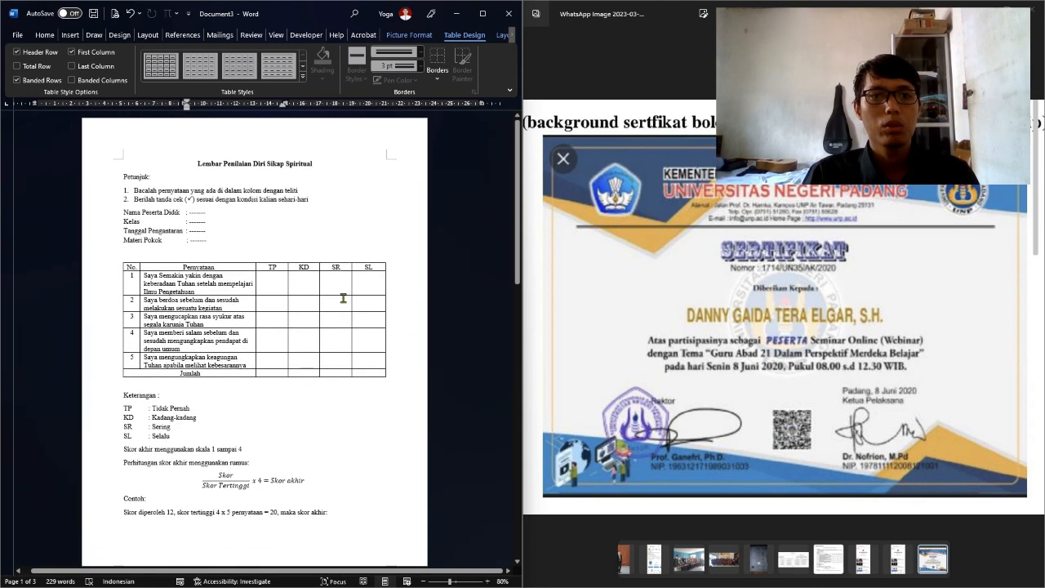
pyautogui.scroll(-8, 263, 174)
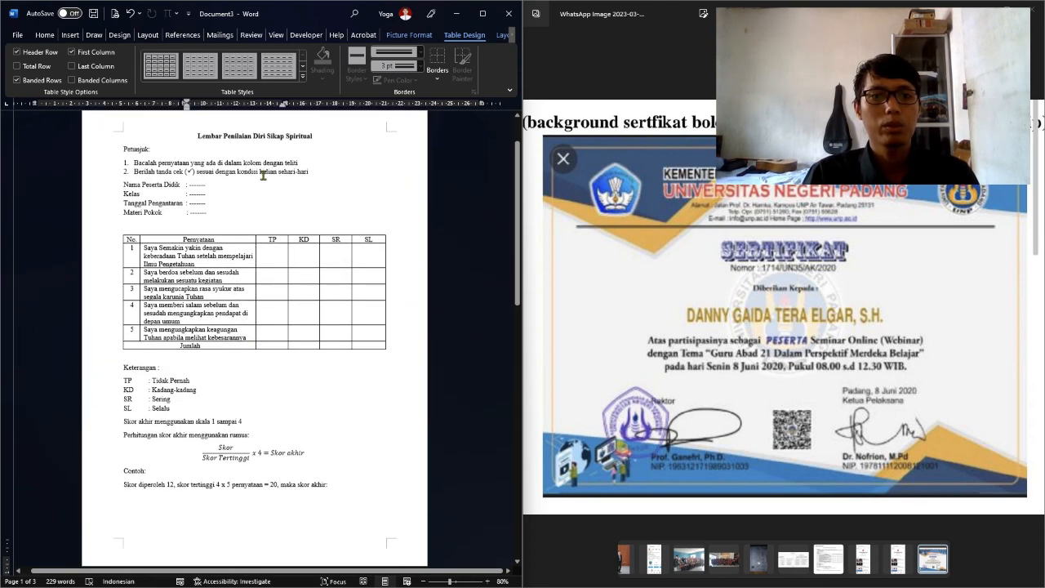
pyautogui.scroll(-3, 261, 190)
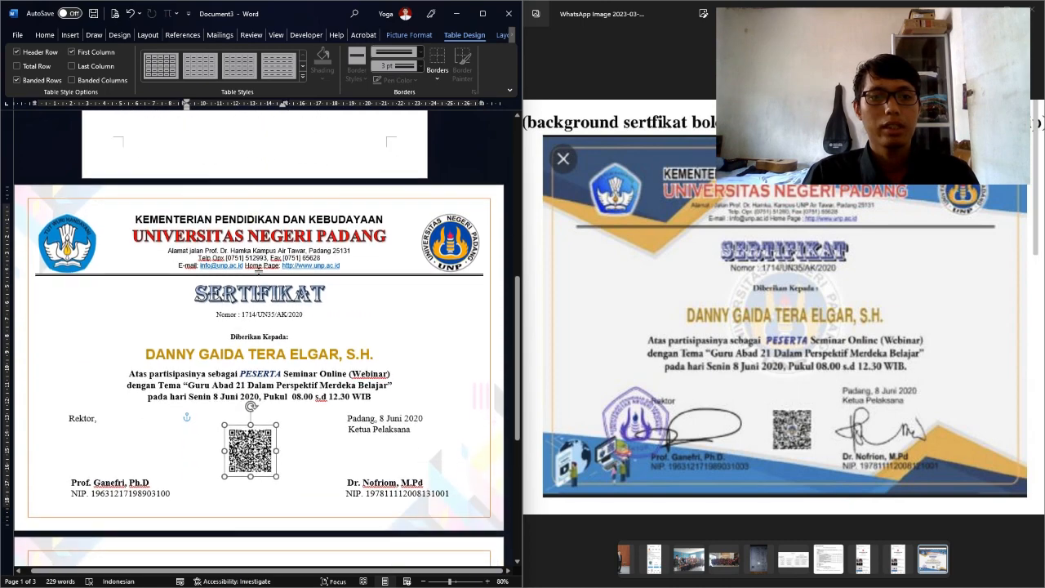
pyautogui.scroll(1, 425, 345)
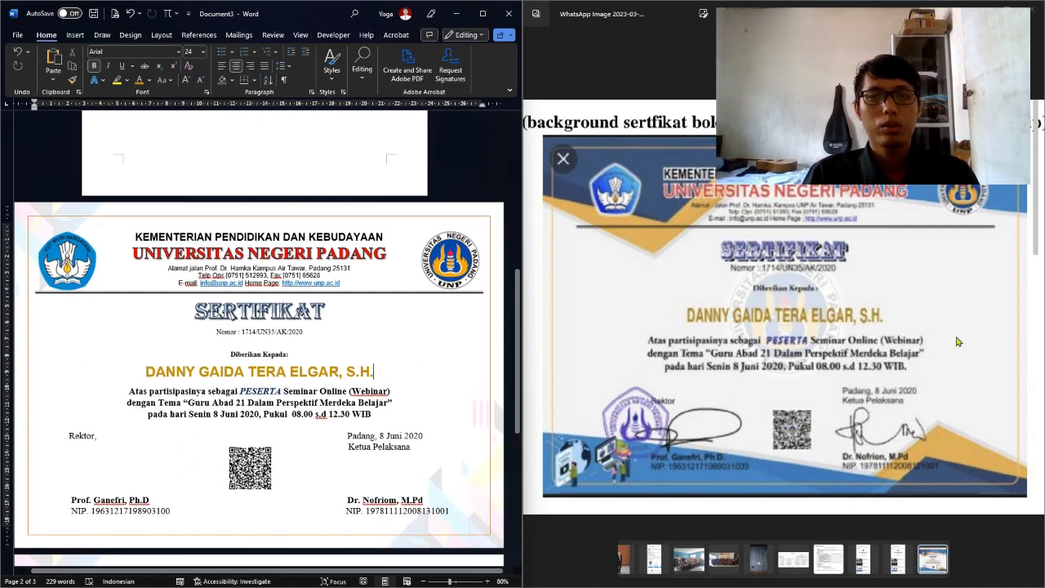
# Insert the Logo-UPN PNG image from this computer into the certificate
pyautogui.click(728, 375)
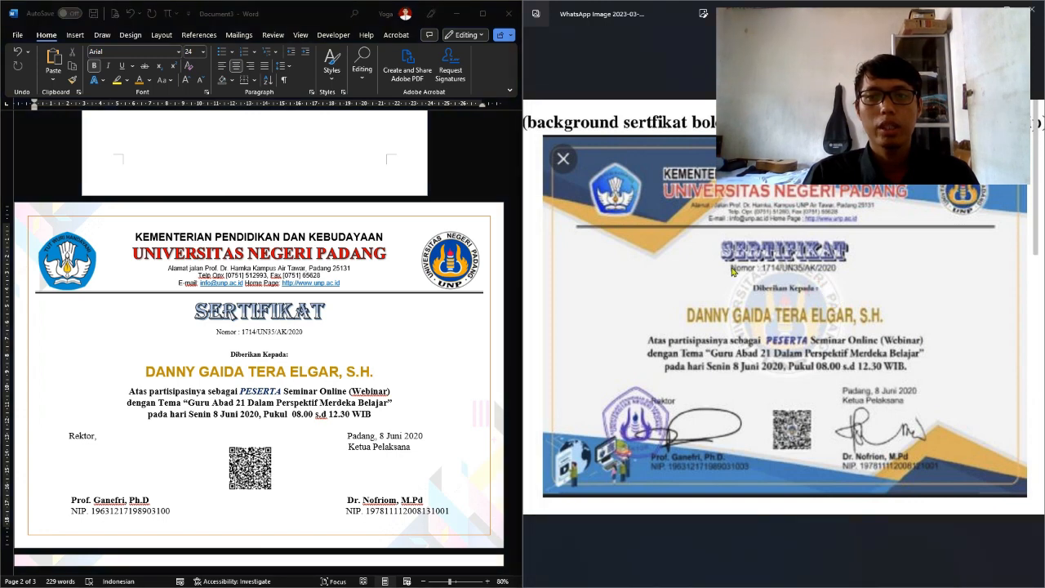
pyautogui.click(117, 369)
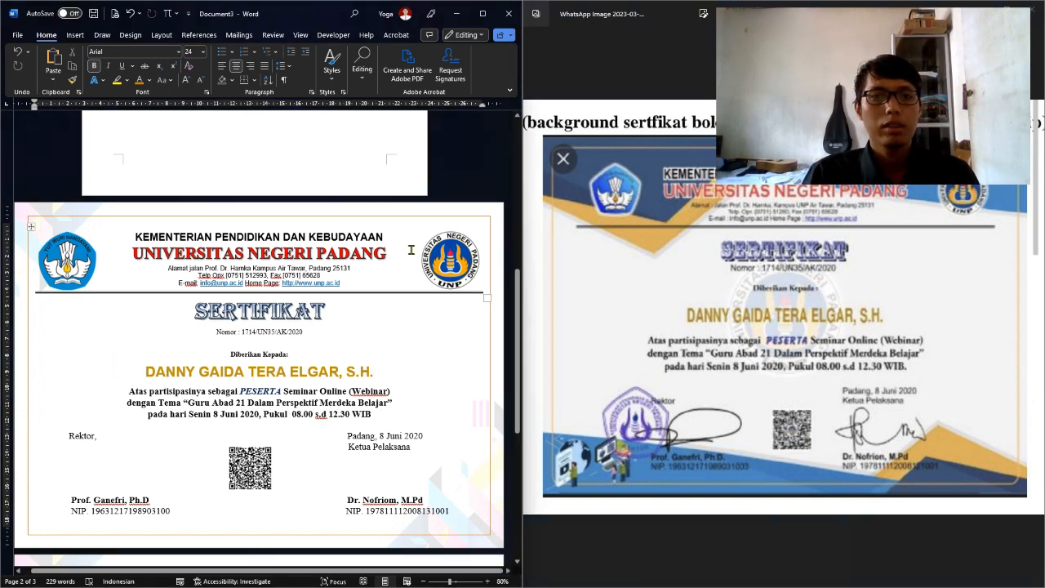
pyautogui.click(75, 35)
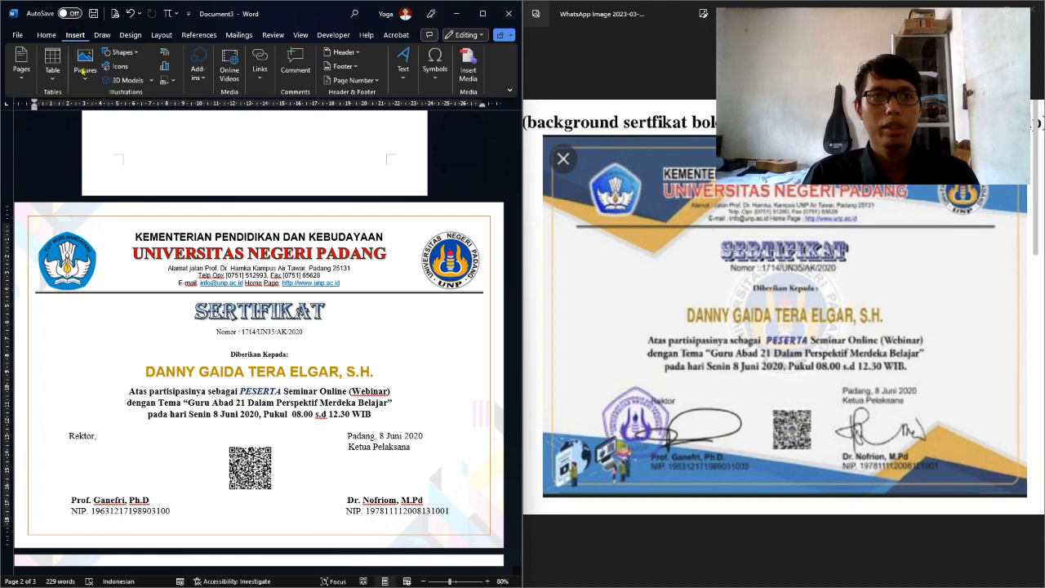
pyautogui.click(84, 72)
pyautogui.click(104, 109)
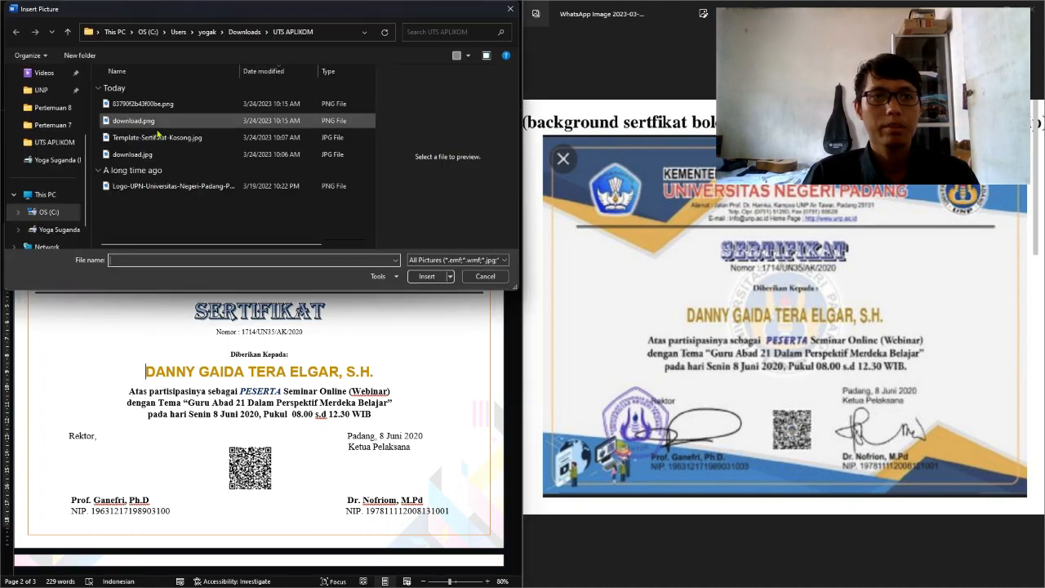
pyautogui.click(155, 122)
pyautogui.click(161, 186)
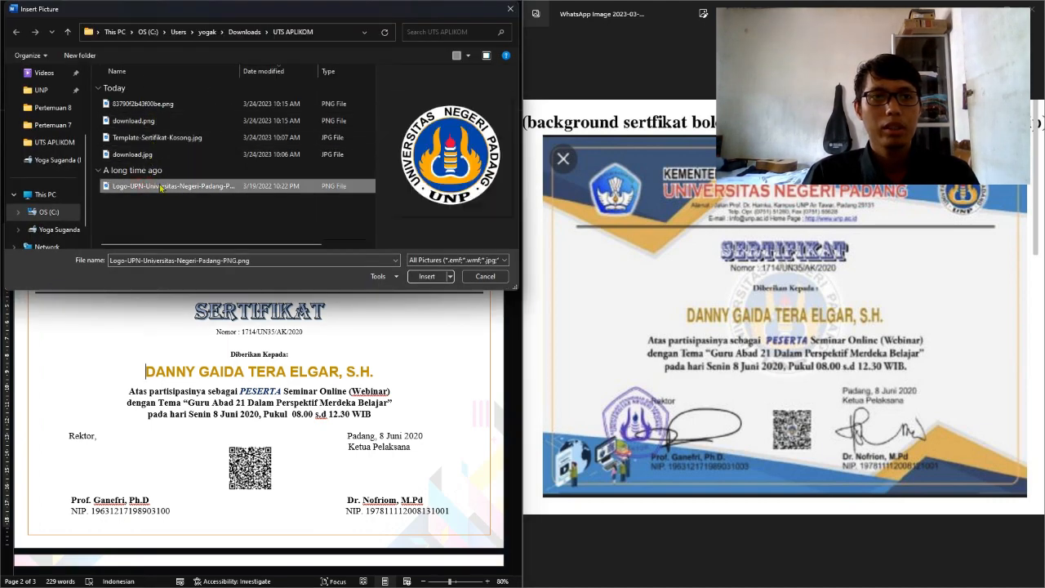
pyautogui.click(427, 276)
# Set the logo to Behind Text wrapping, then centre it and shrink it to 8.54 cm
pyautogui.rightClick(211, 309)
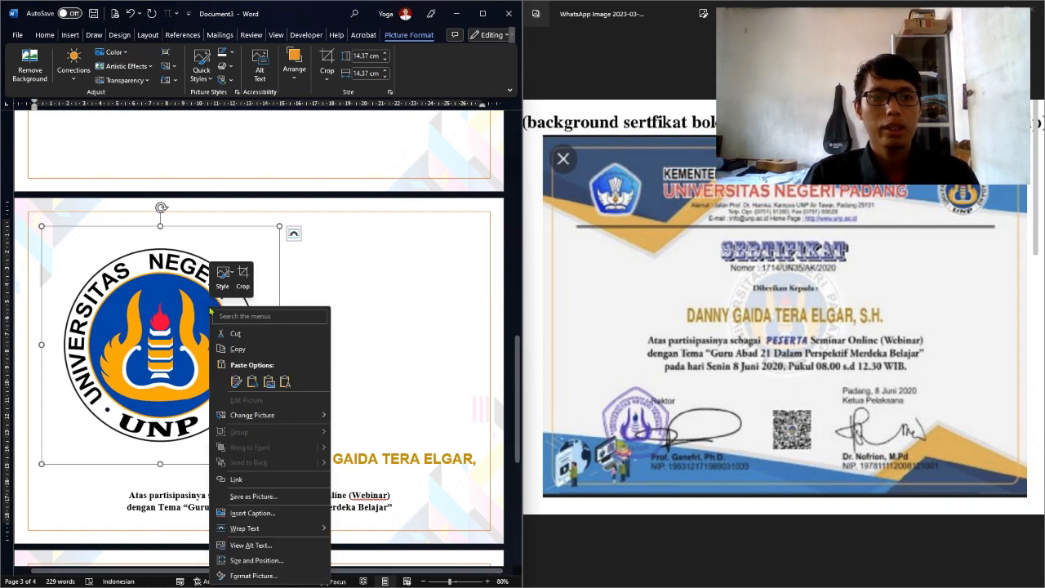
pyautogui.moveTo(246, 529)
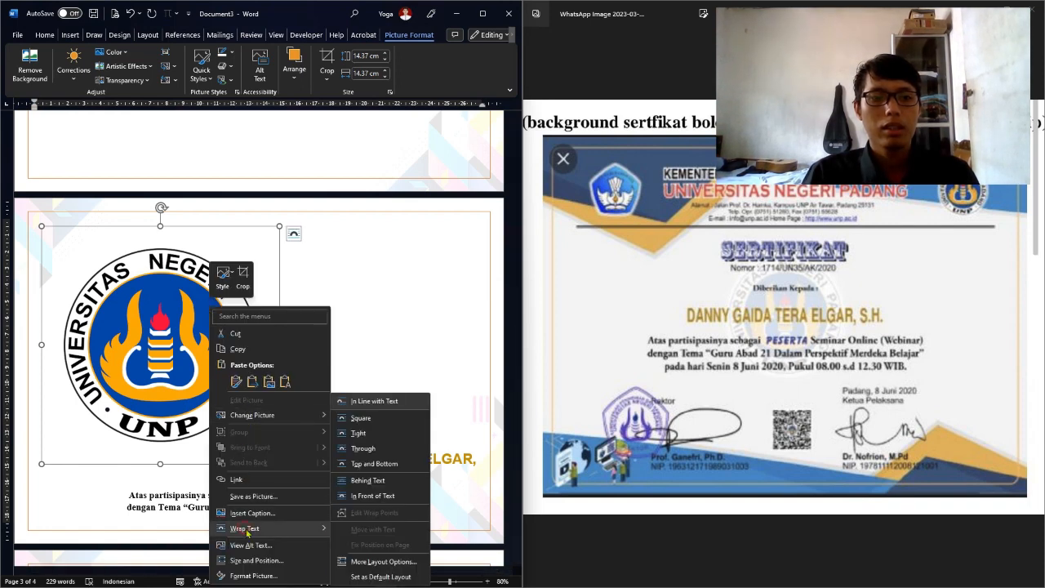
pyautogui.click(377, 488)
pyautogui.scroll(3, 326, 392)
pyautogui.scroll(5, 284, 317)
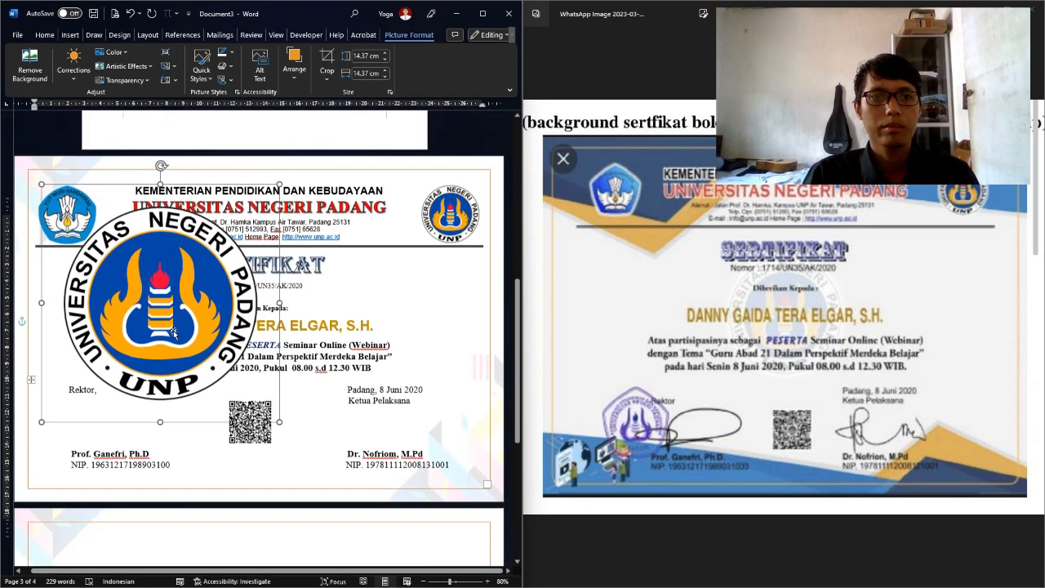
pyautogui.moveTo(163, 343); pyautogui.dragTo(258, 394)
pyautogui.moveTo(378, 523); pyautogui.dragTo(282, 427)
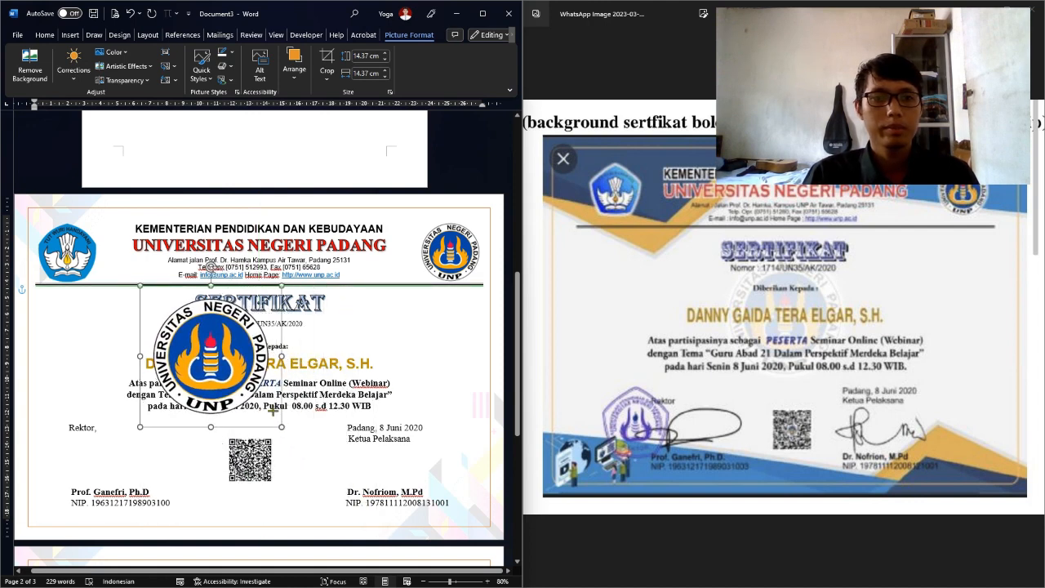
pyautogui.moveTo(203, 346); pyautogui.dragTo(254, 356)
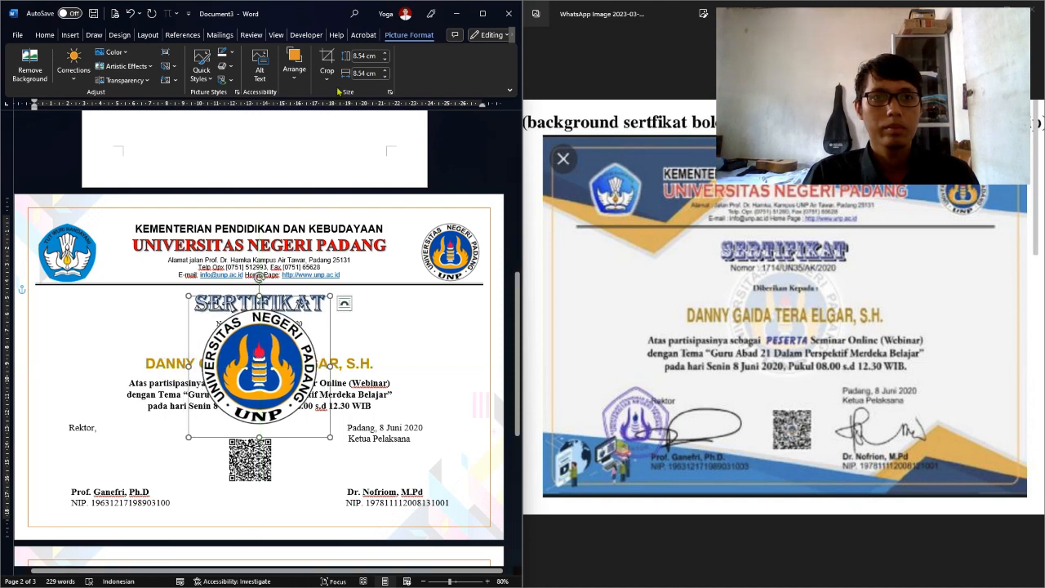
# Send the UNP logo behind the certificate text using Send Behind Text
pyautogui.click(294, 62)
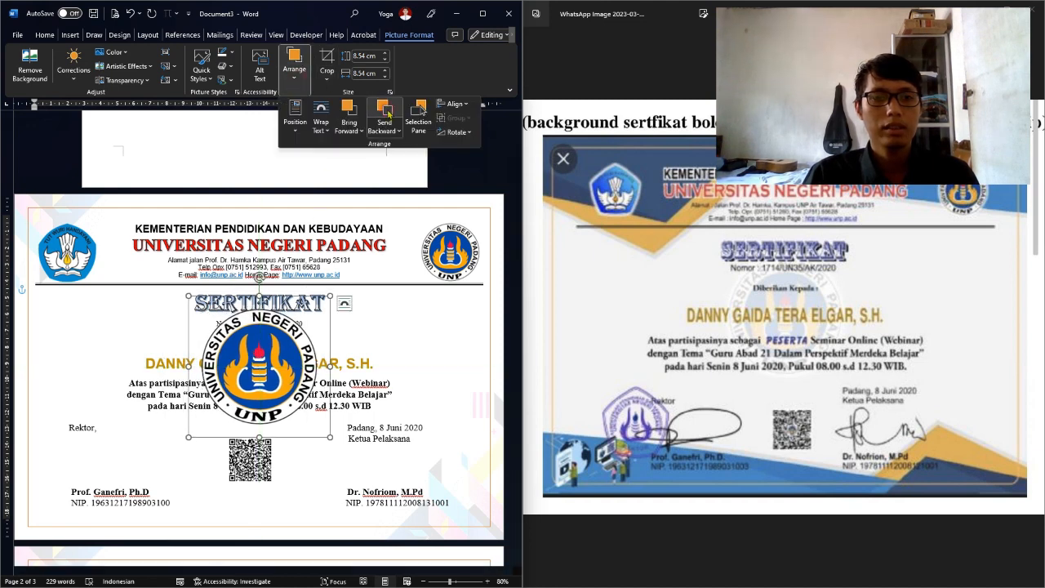
pyautogui.click(385, 130)
pyautogui.click(403, 178)
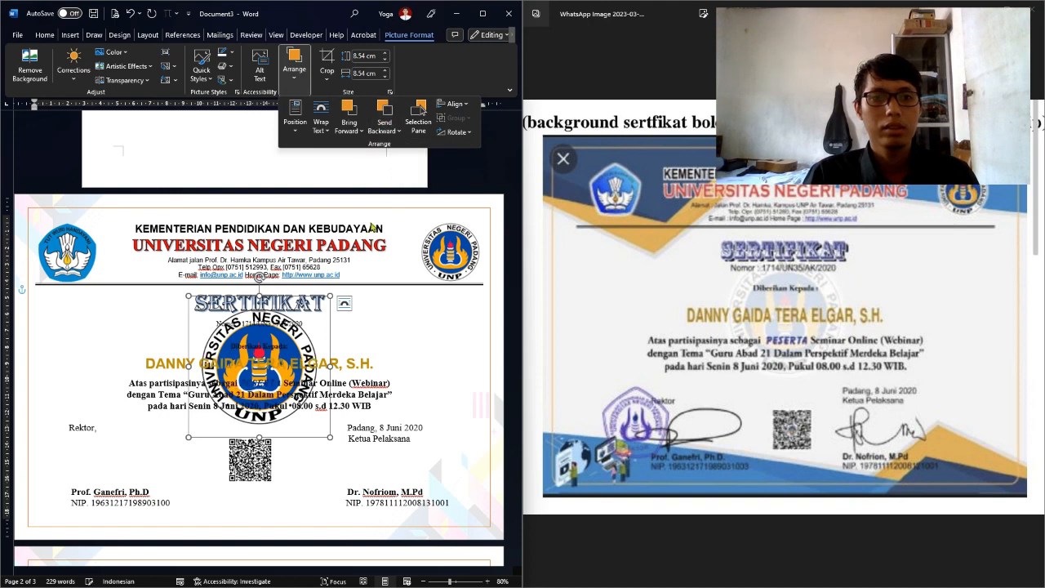
pyautogui.click(403, 39)
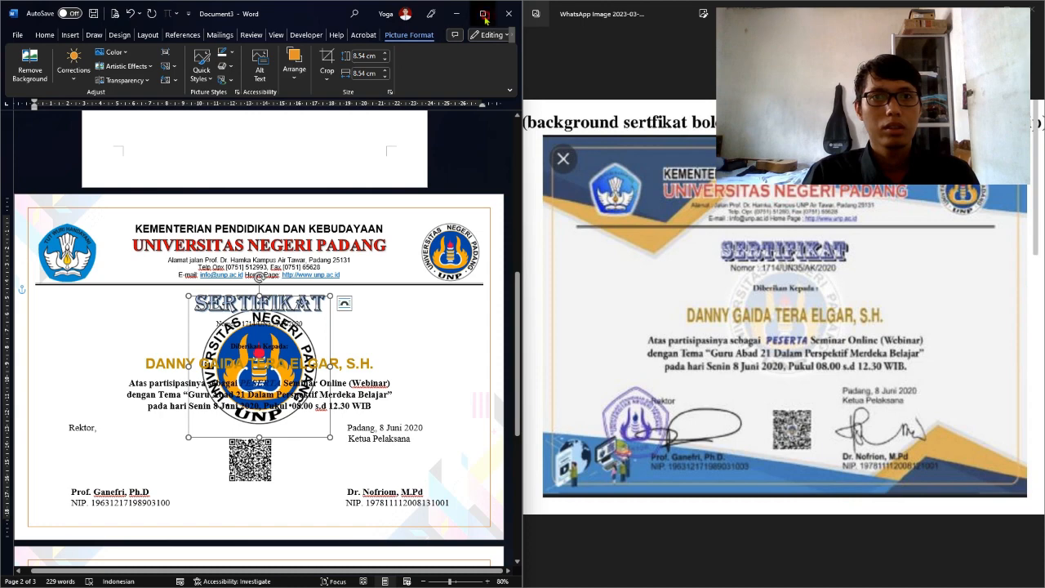
# Maximize the Word window and bring up the logo's options to check its size
pyautogui.click(477, 13)
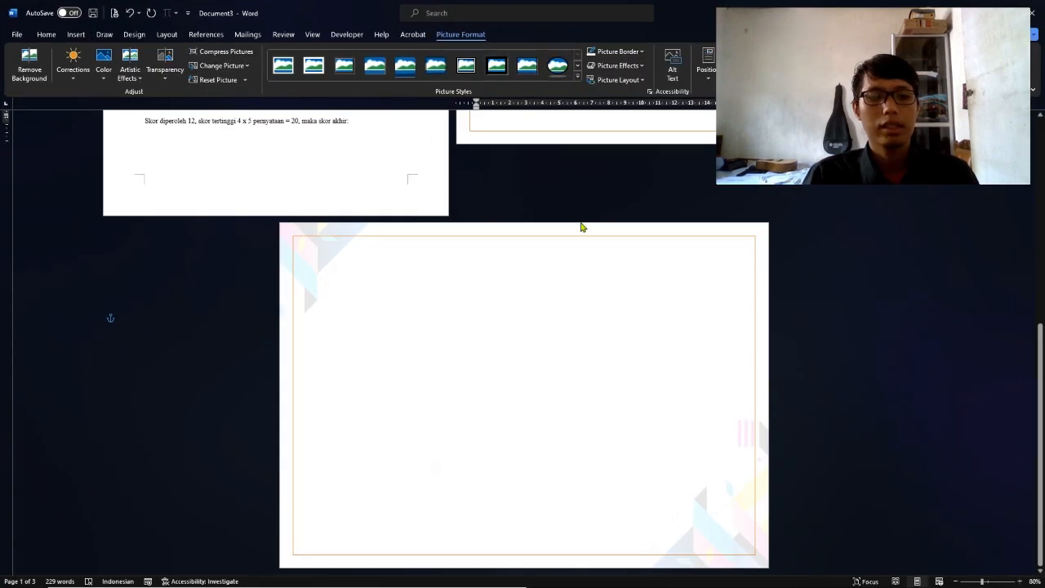
pyautogui.scroll(5, 579, 242)
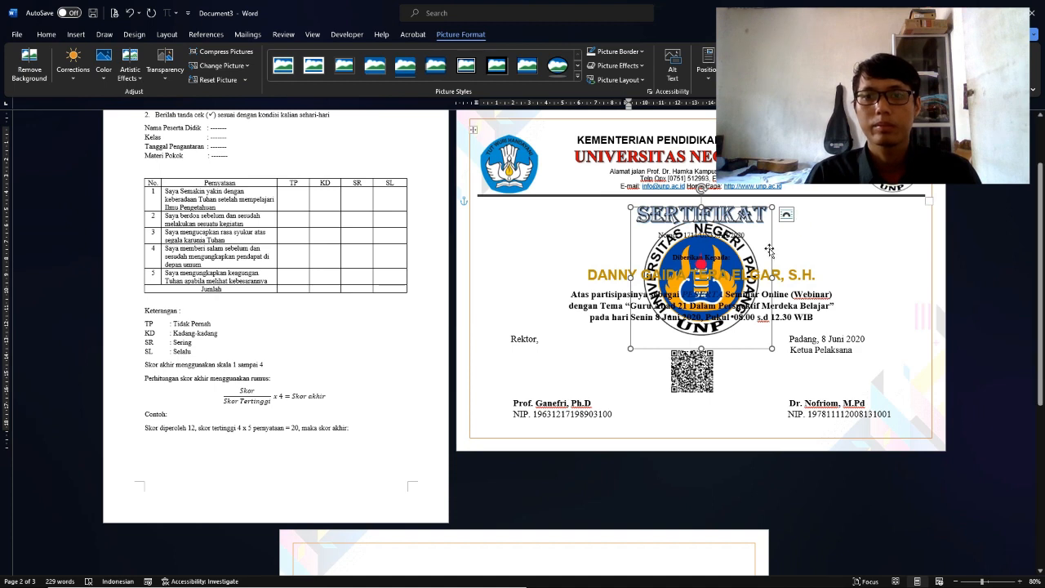
pyautogui.rightClick(770, 249)
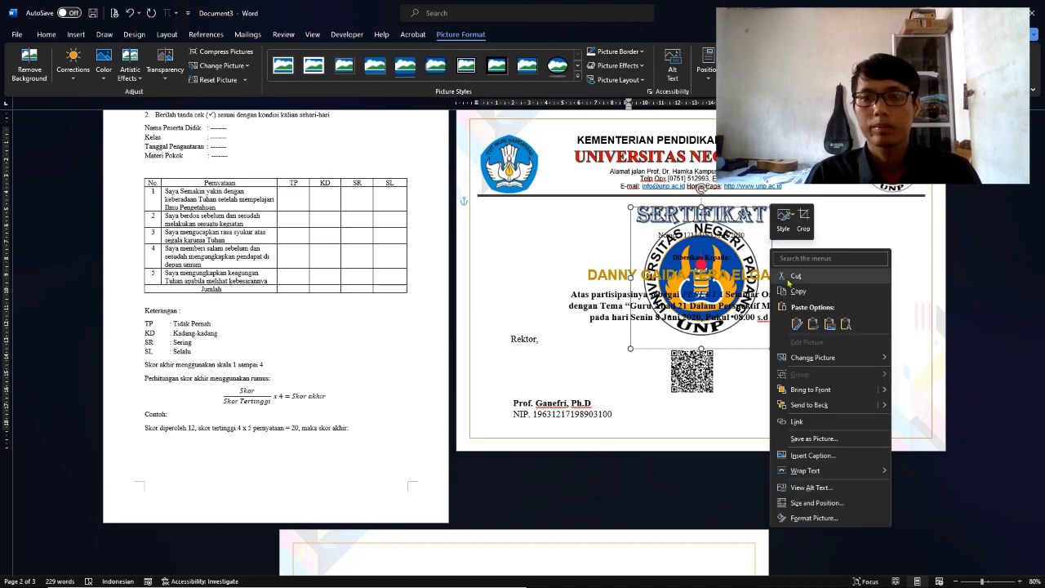